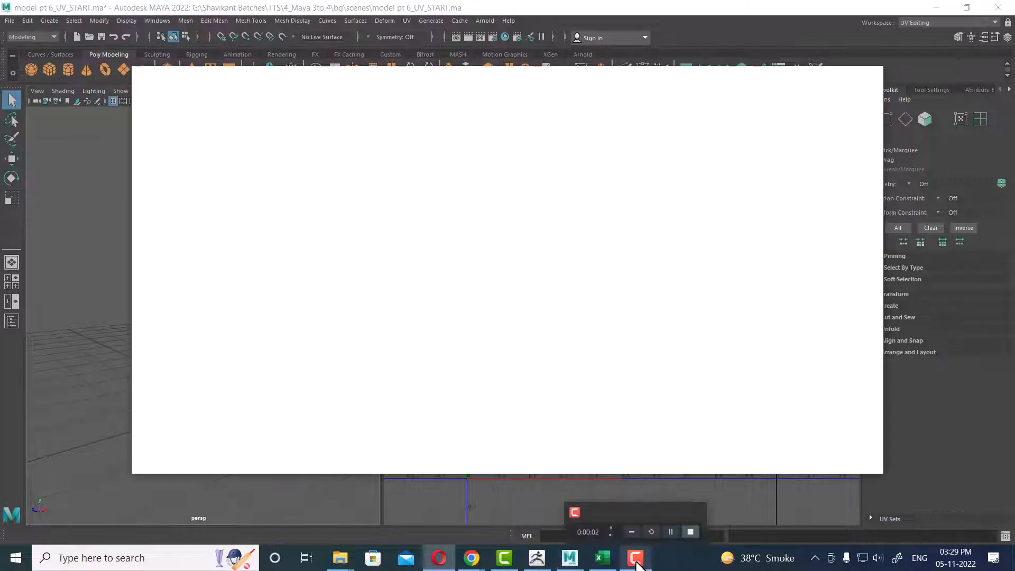
Switch to the Opera browser, close the Opera update page, and maximize the window on the Maya Help page.
click(636, 561)
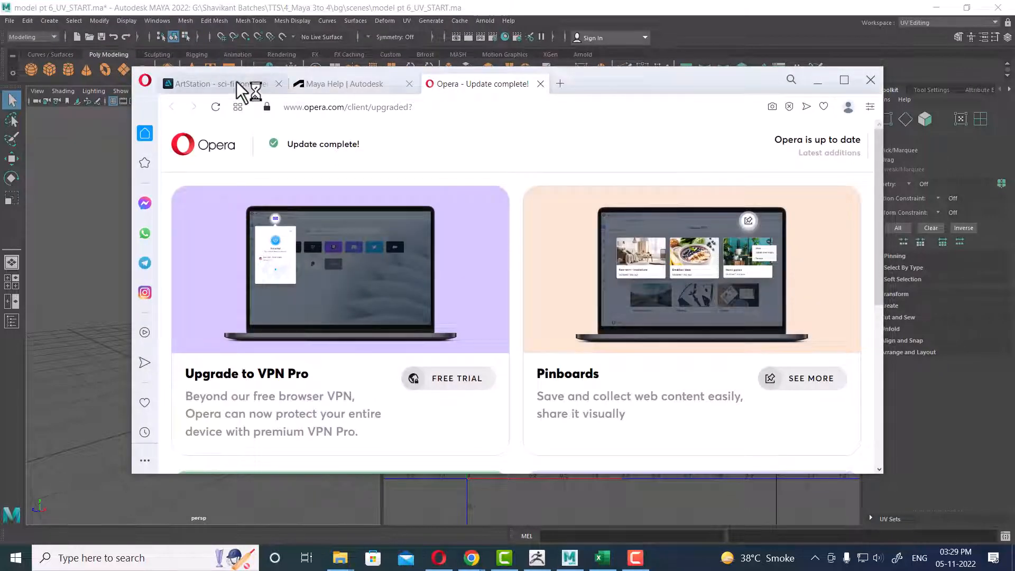
click(357, 84)
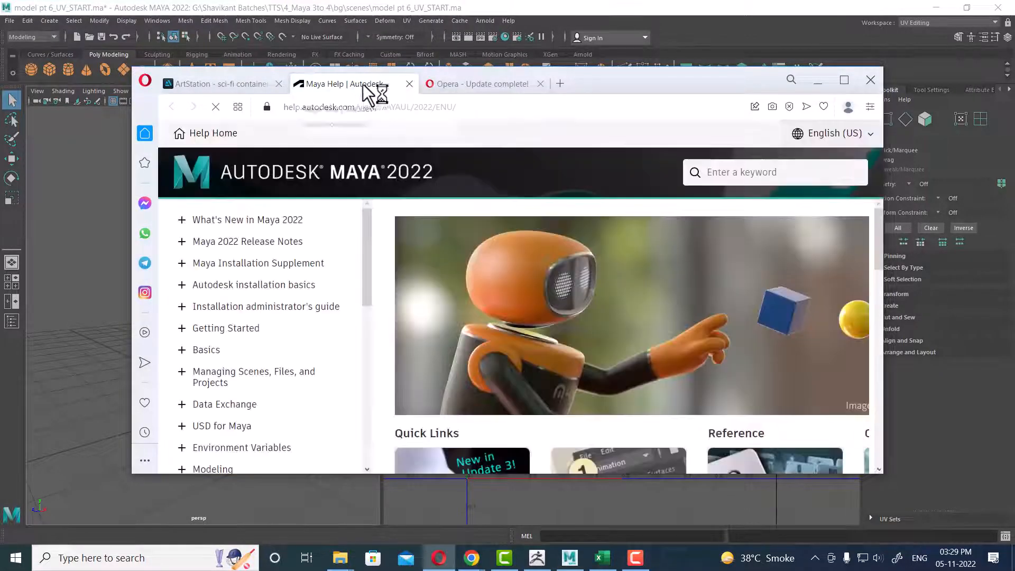
click(541, 84)
click(845, 81)
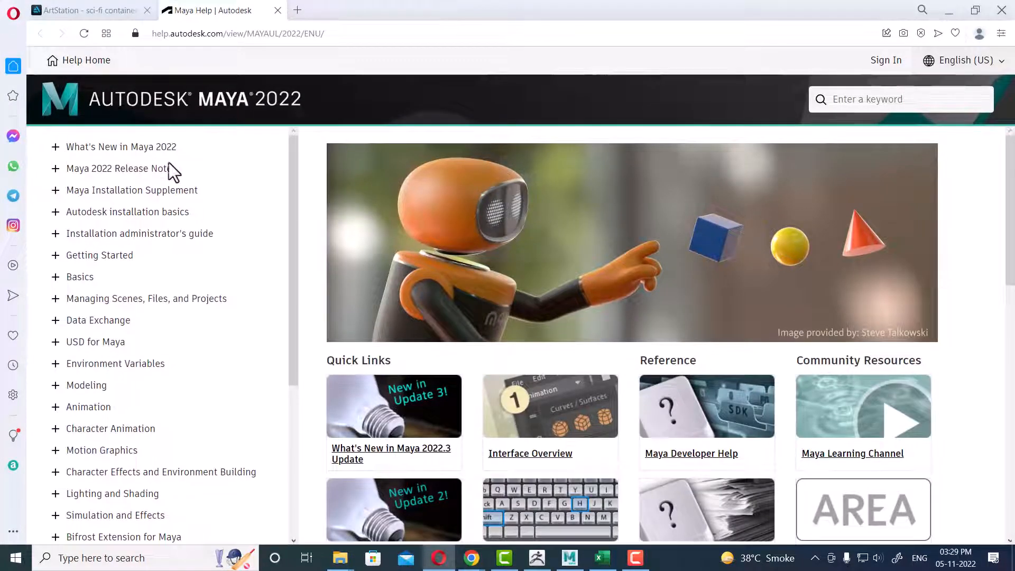
Search Maya Help for "uv" and skim the results.
click(839, 100)
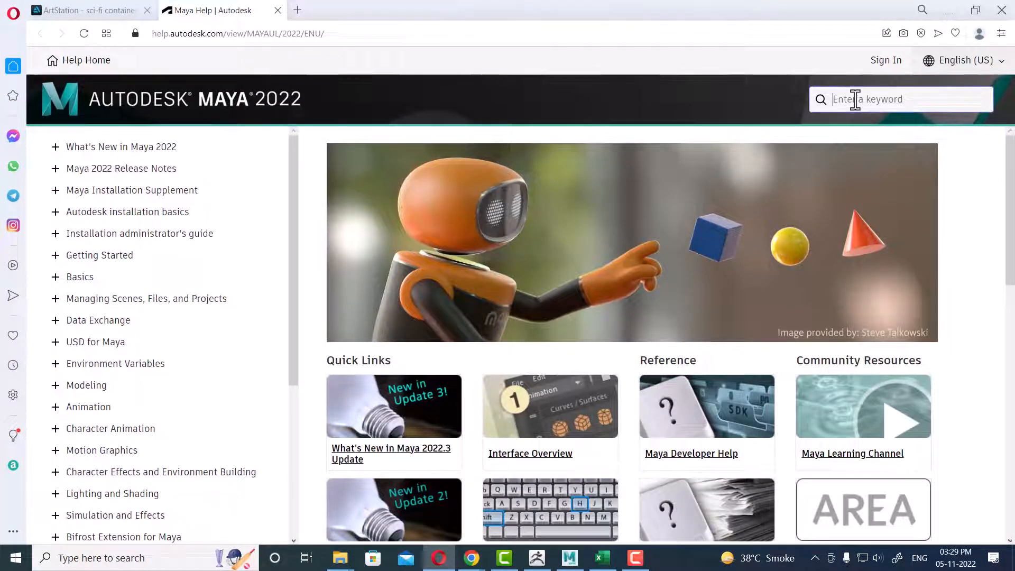
text(uv)
key(Return)
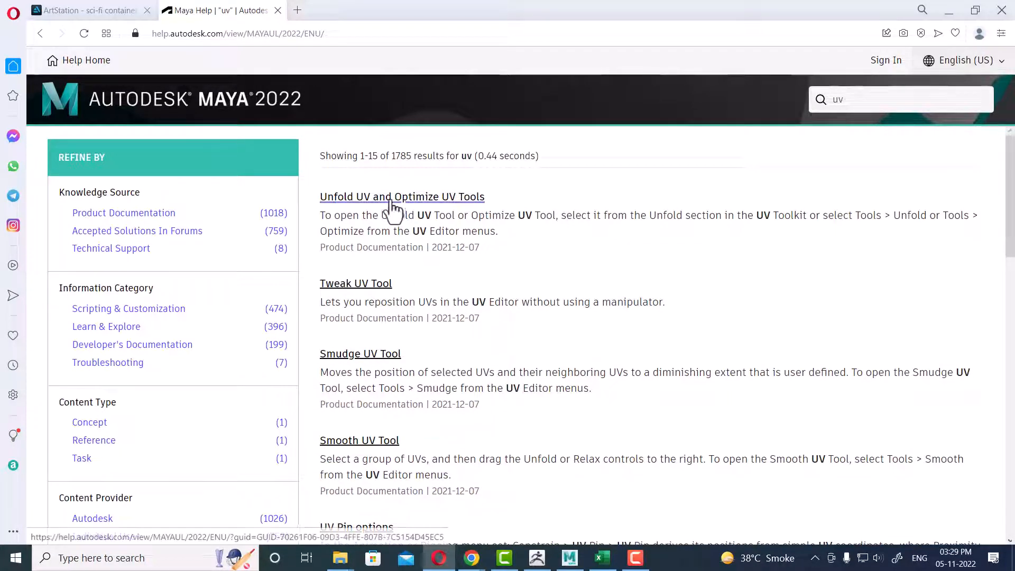
scroll(381, 301, down, 10)
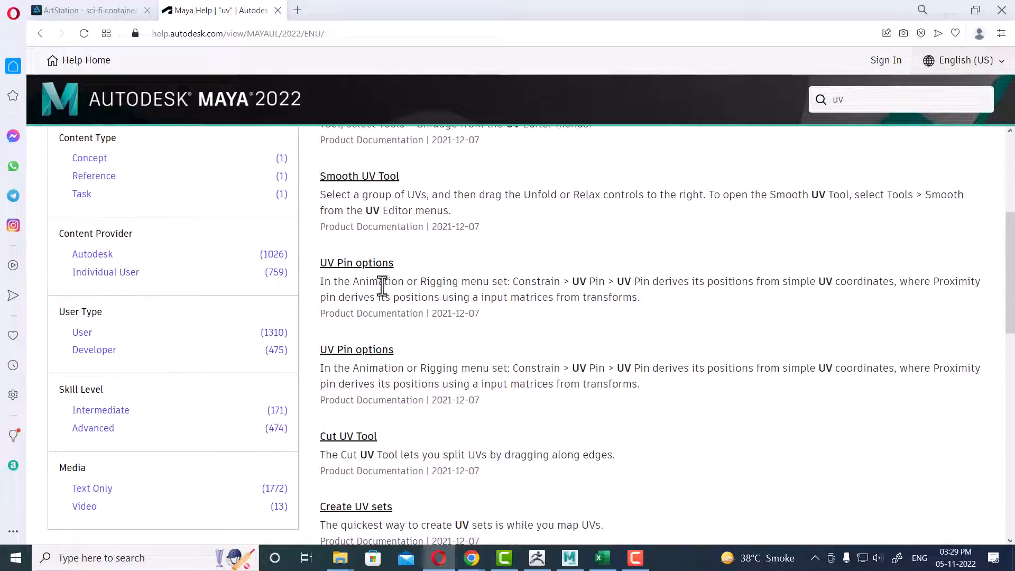
scroll(388, 416, up, 7)
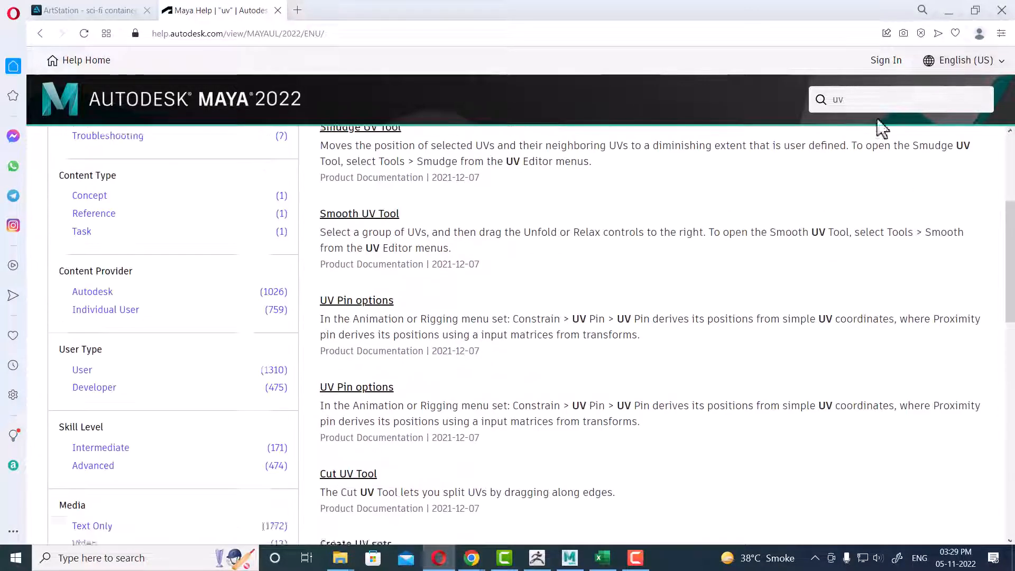
Search Maya Help for "unwrap" and look through the results.
double_click(852, 100)
text(un)
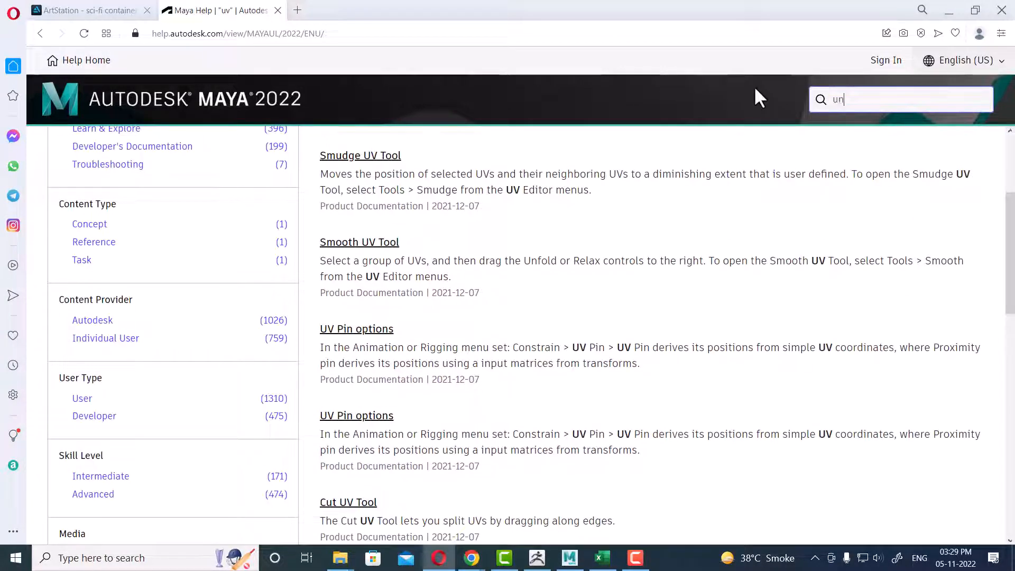
text(wrap)
key(Return)
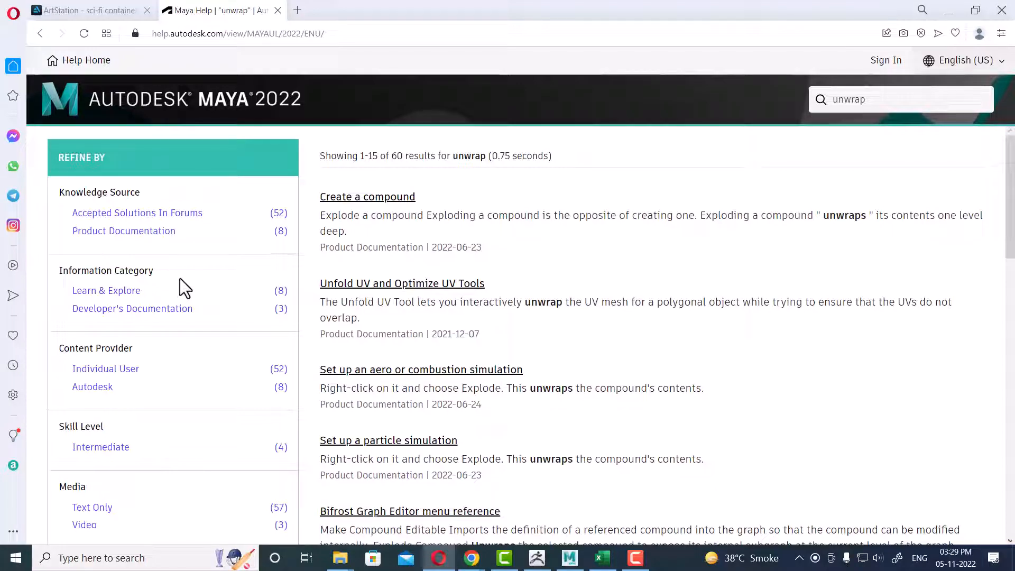
scroll(443, 265, down, 8)
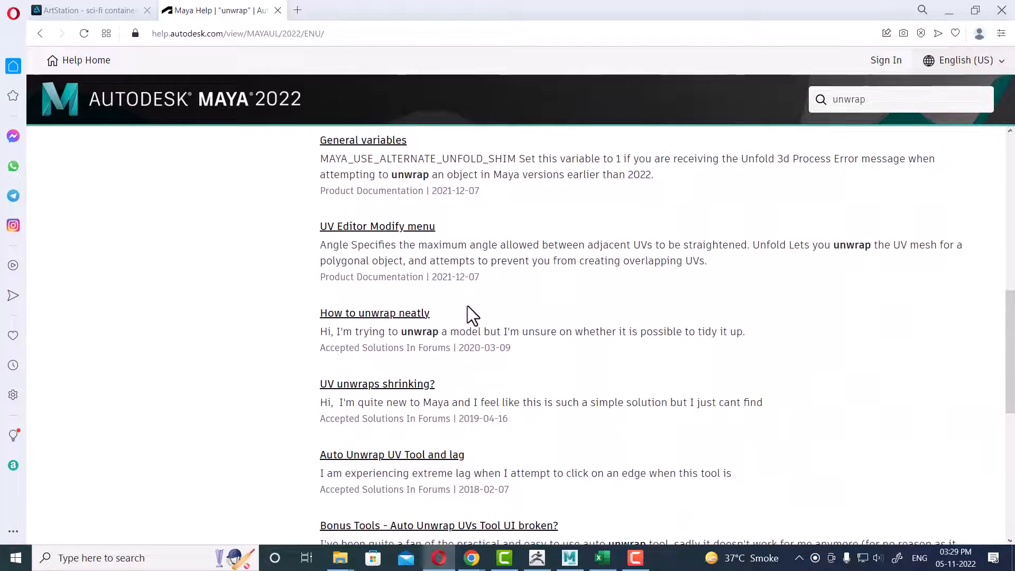
scroll(465, 306, up, 8)
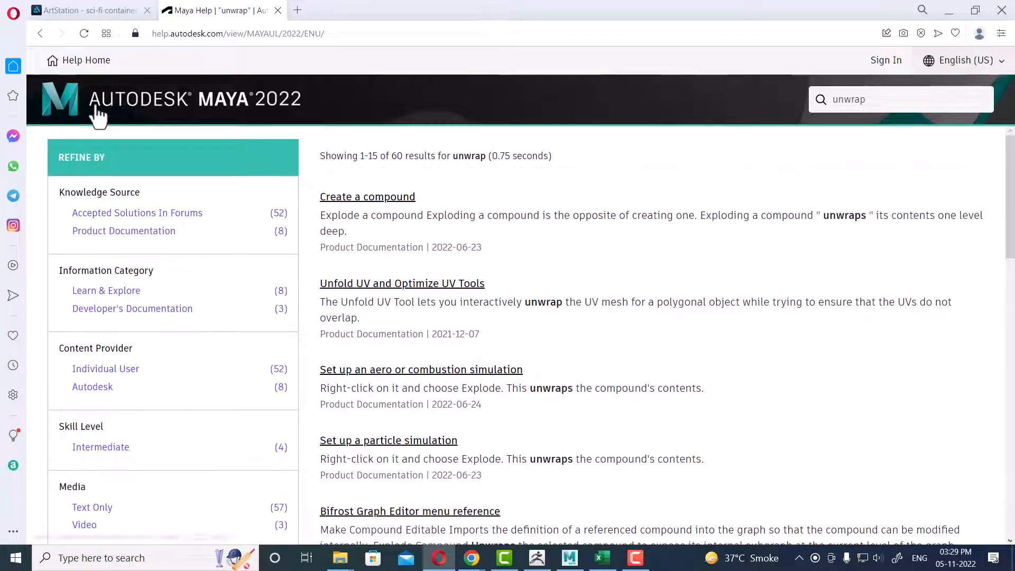
Return to the Maya Help home page and open the Creating UVs topic in the Modeling documentation's UVs section.
click(53, 62)
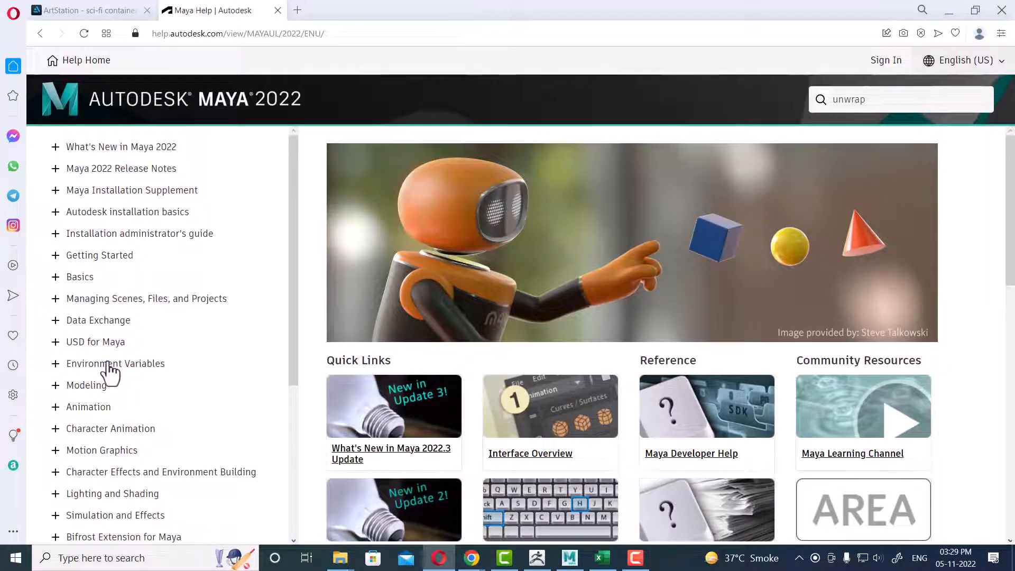
click(55, 385)
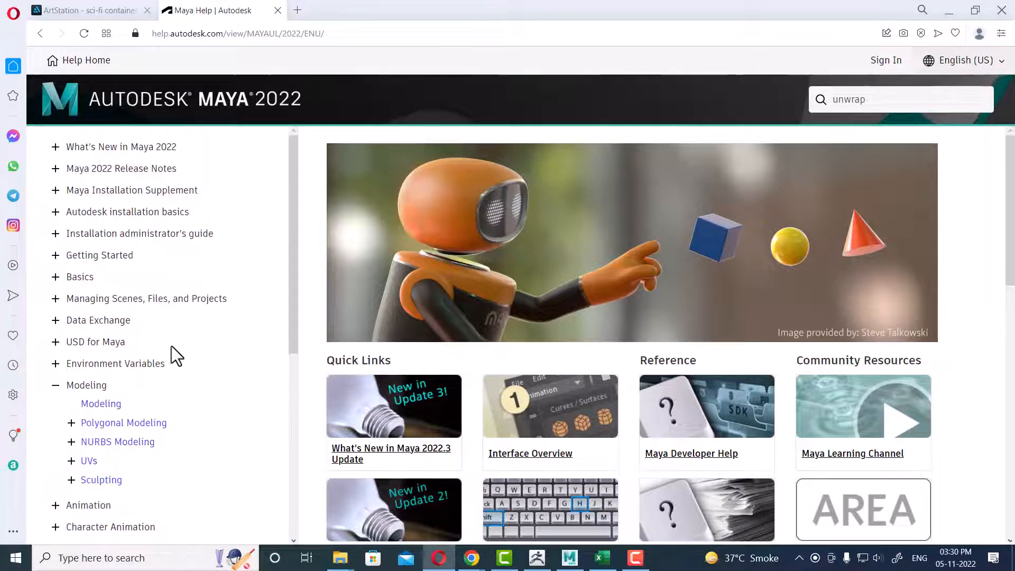
scroll(177, 371, down, 5)
scroll(106, 291, up, 1)
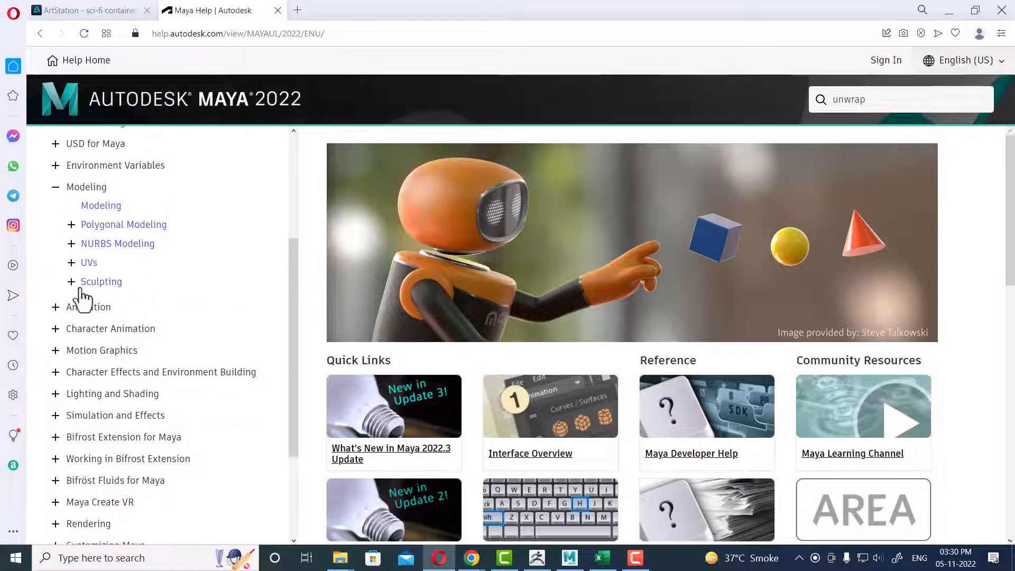
click(71, 263)
click(121, 286)
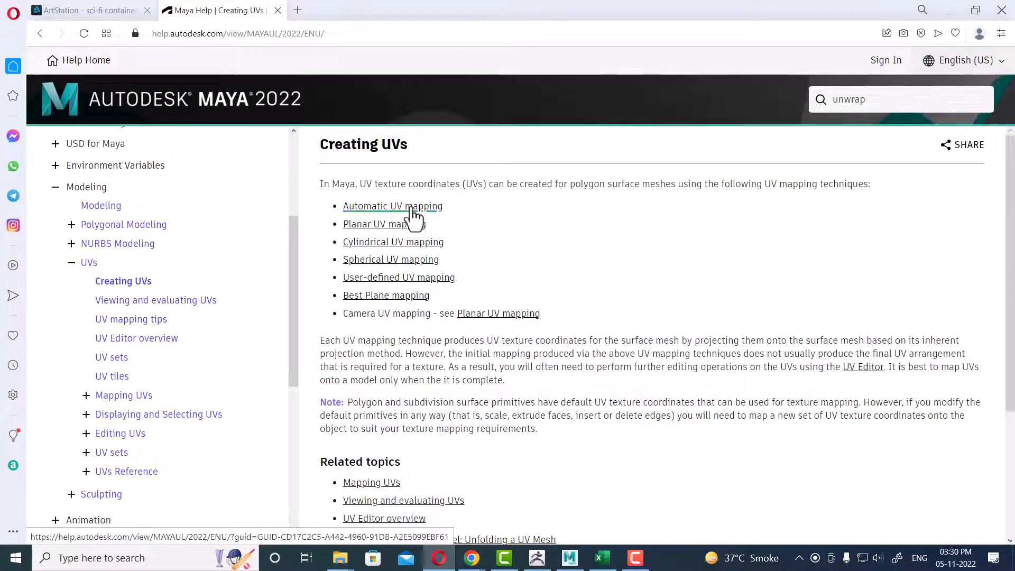
Open the Automatic UV mapping topic and read through its description, projection manipulator notes and mapping procedure.
click(412, 210)
scroll(531, 286, down, 2)
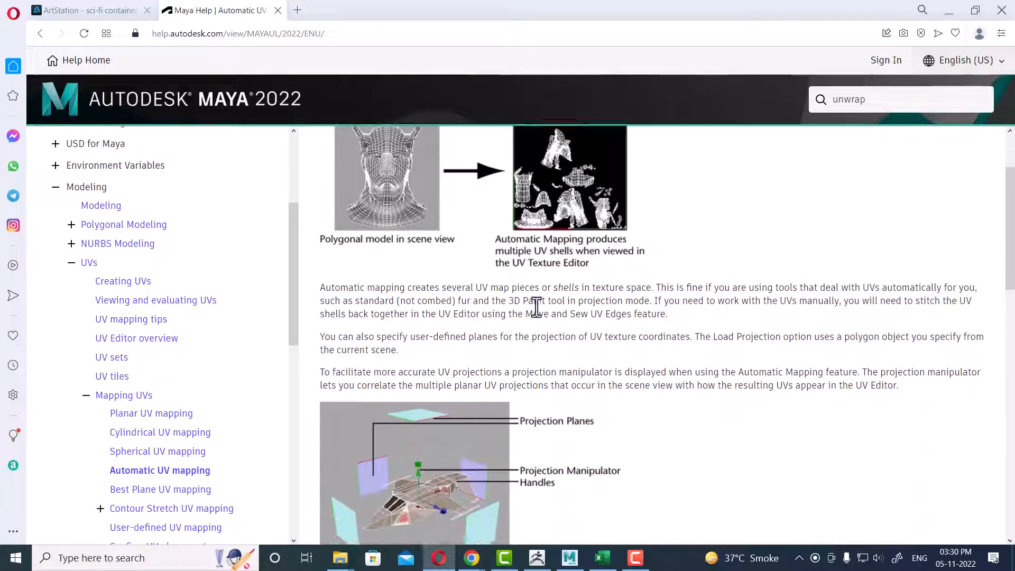
scroll(536, 306, down, 3)
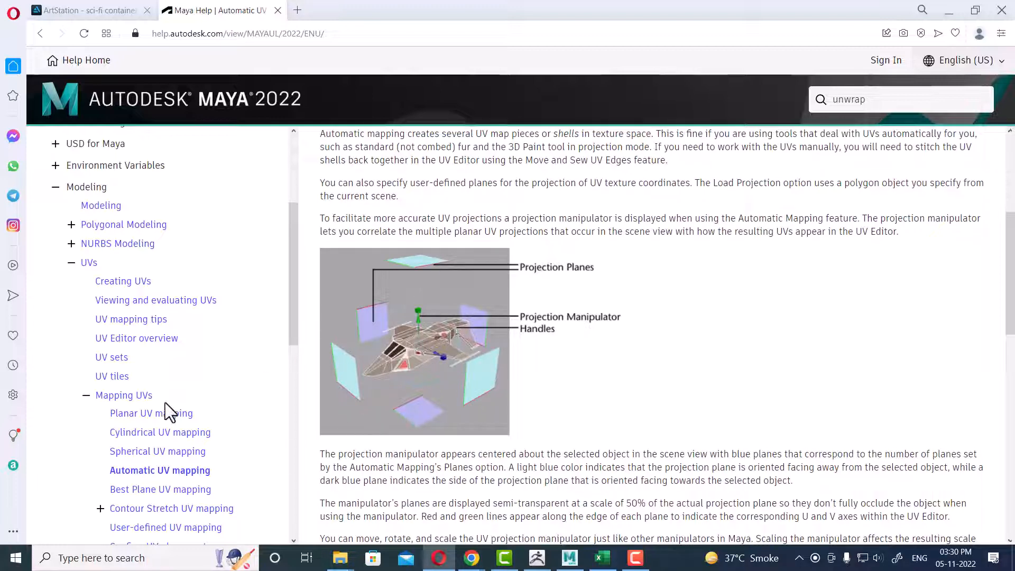
scroll(566, 345, down, 5)
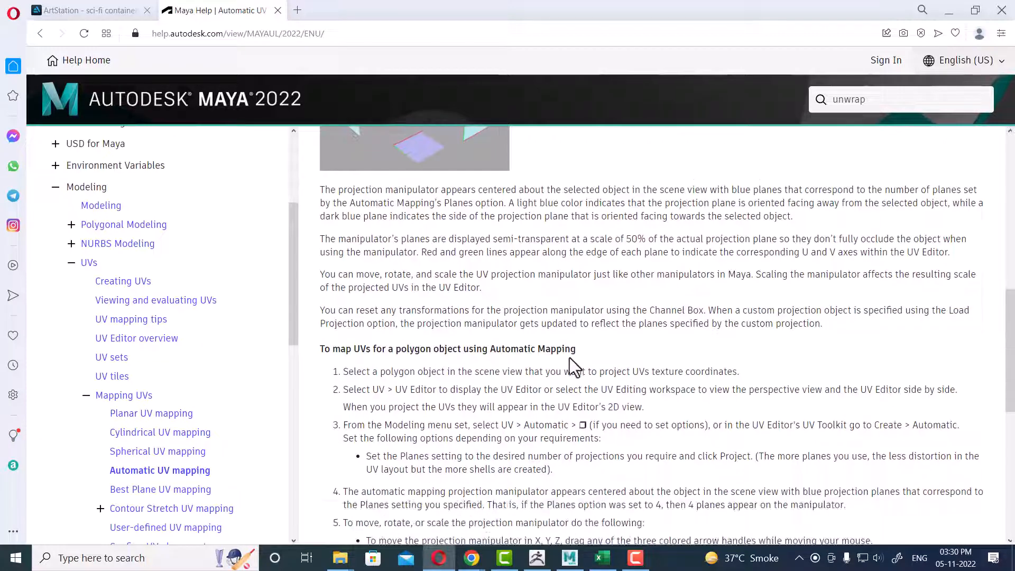
scroll(569, 358, down, 7)
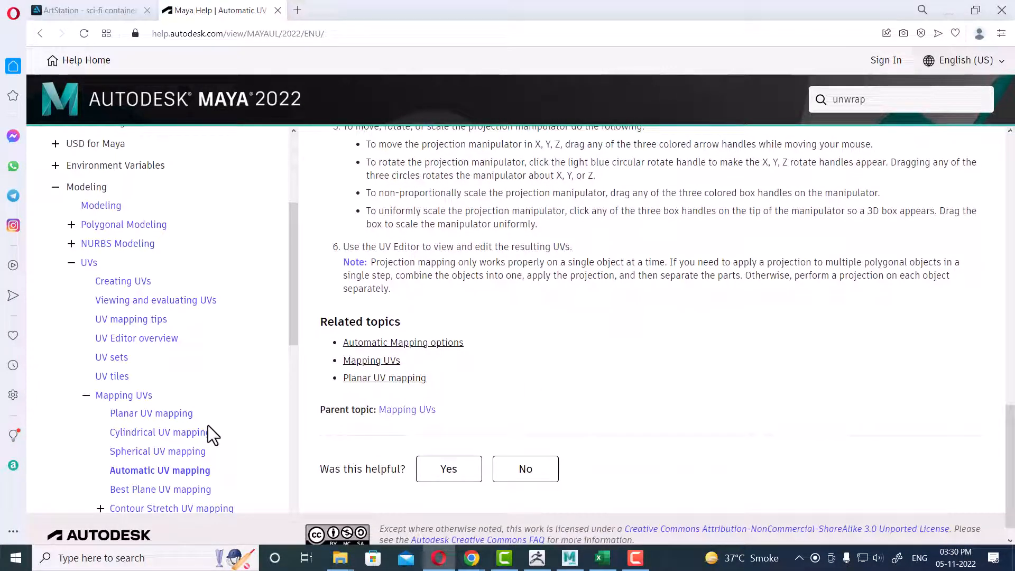
click(166, 474)
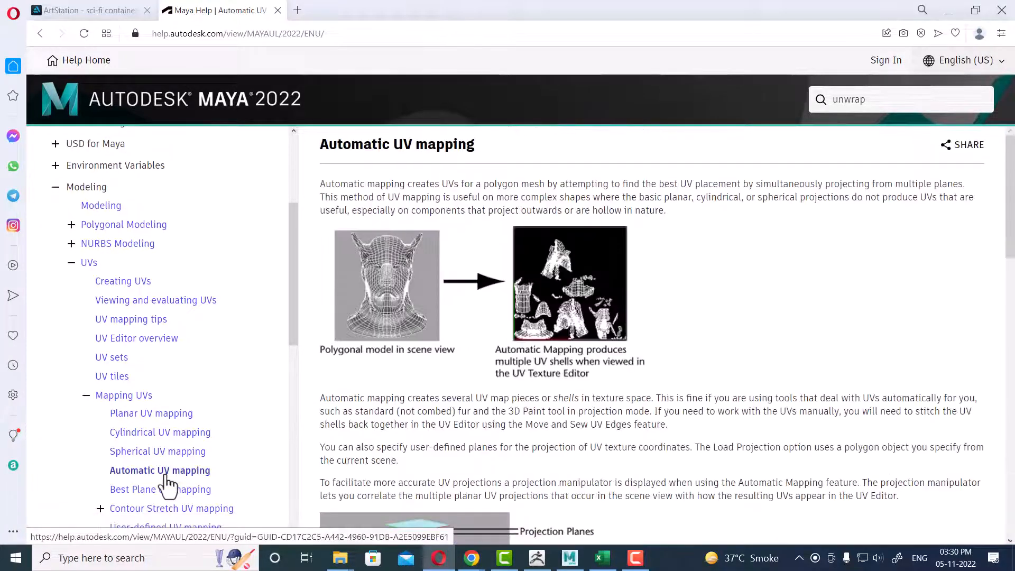
Open the Planar UV mapping topic and highlight the phrase "projects UVs onto a mesh through a plane".
click(165, 418)
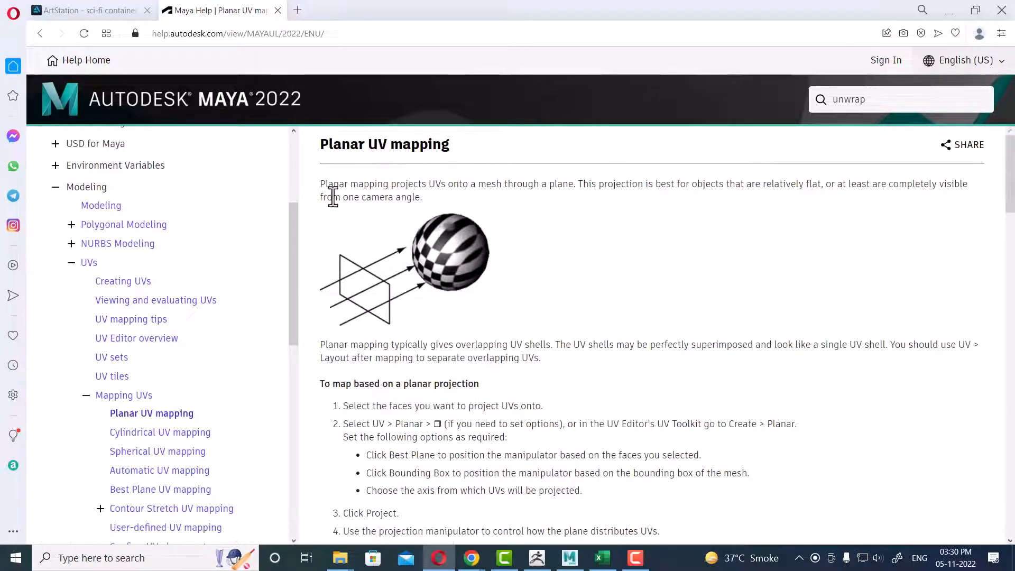
drag(321, 187, 410, 186)
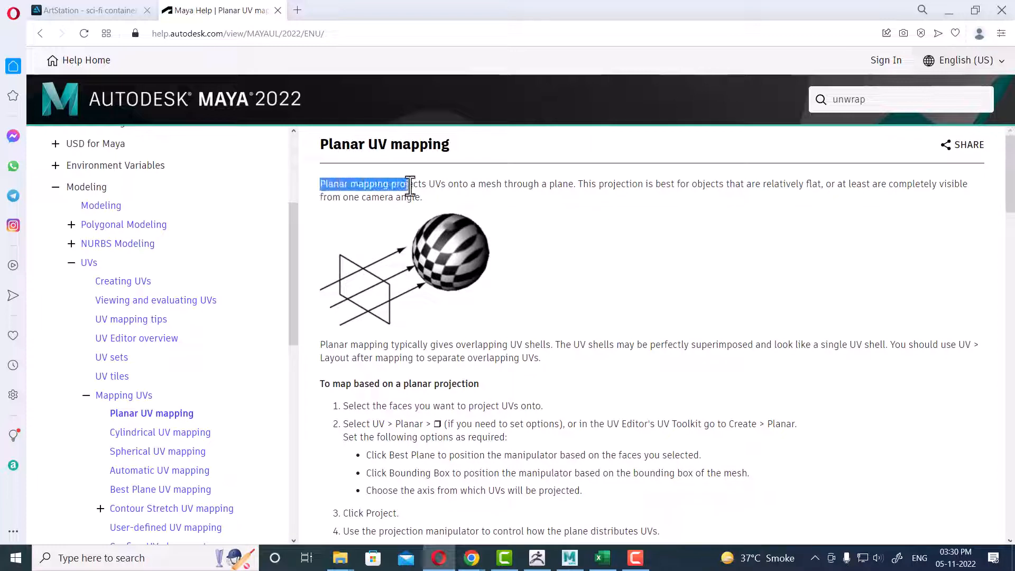
click(381, 195)
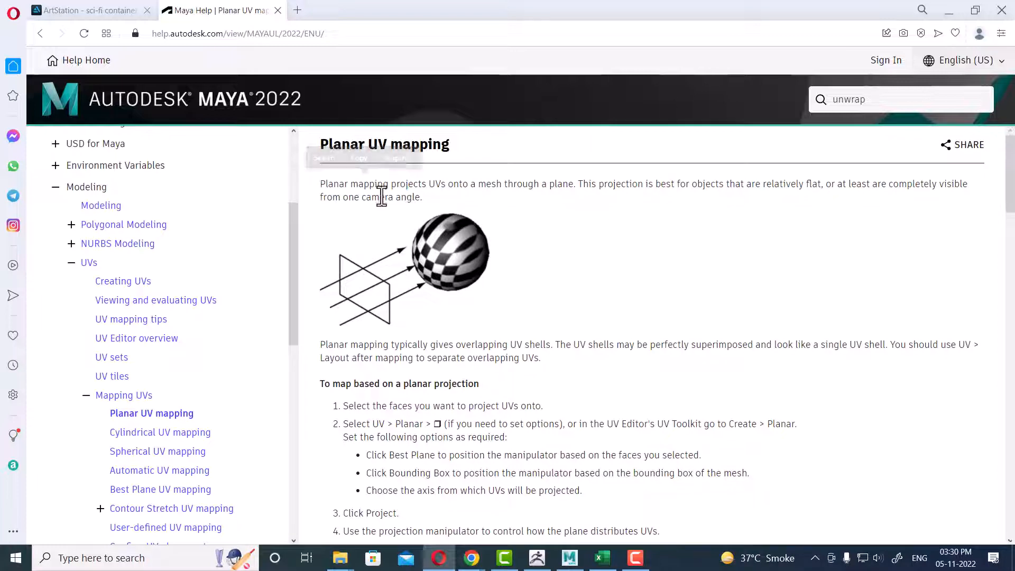
drag(391, 187, 573, 185)
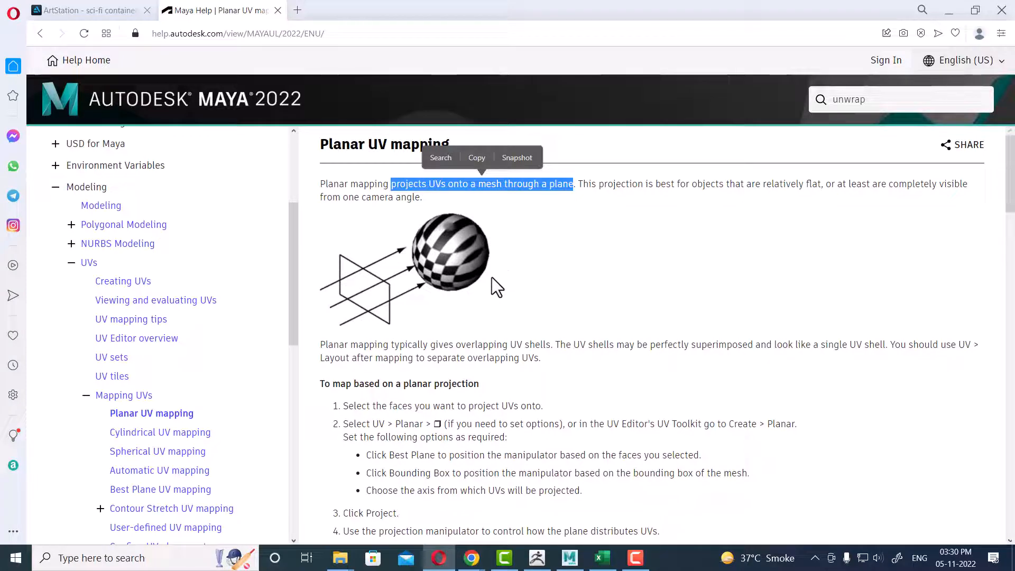
Open the Cylindrical UV mapping topic and read its steps, example images and single-object note.
click(180, 434)
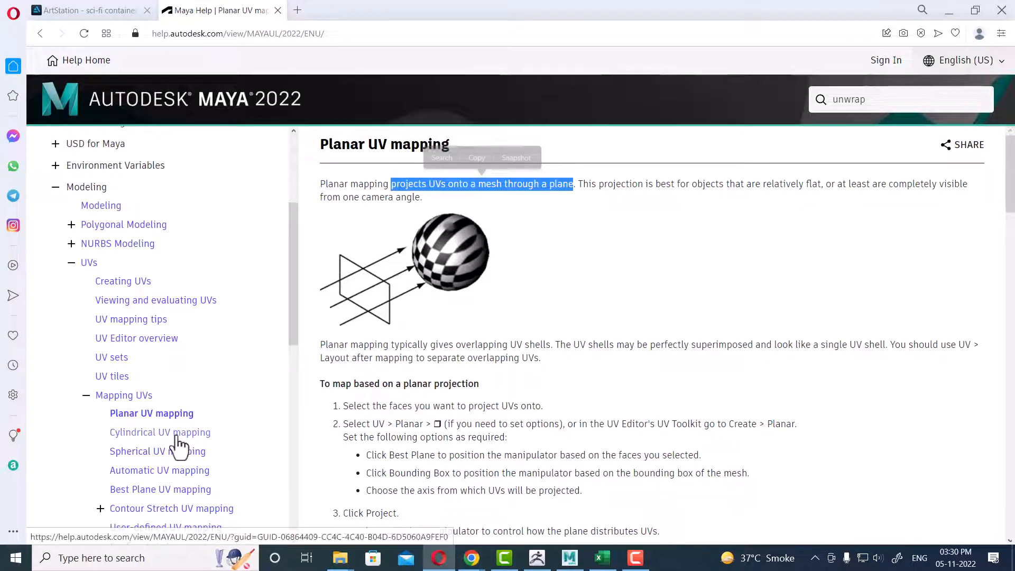
scroll(596, 306, down, 1)
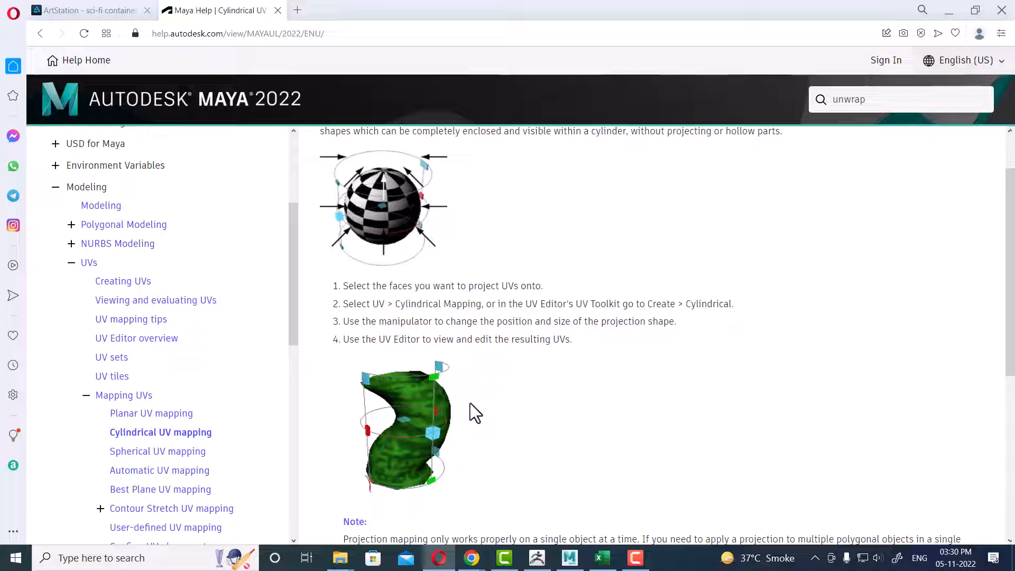
scroll(449, 408, down, 5)
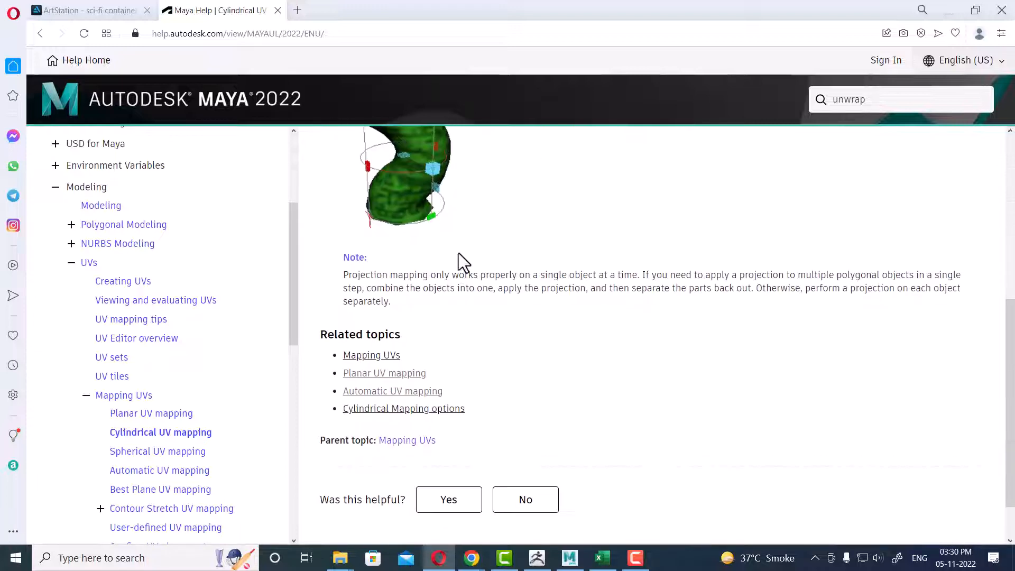
Open the Spherical UV mapping topic and review its illustration, procedure and projection note.
click(166, 452)
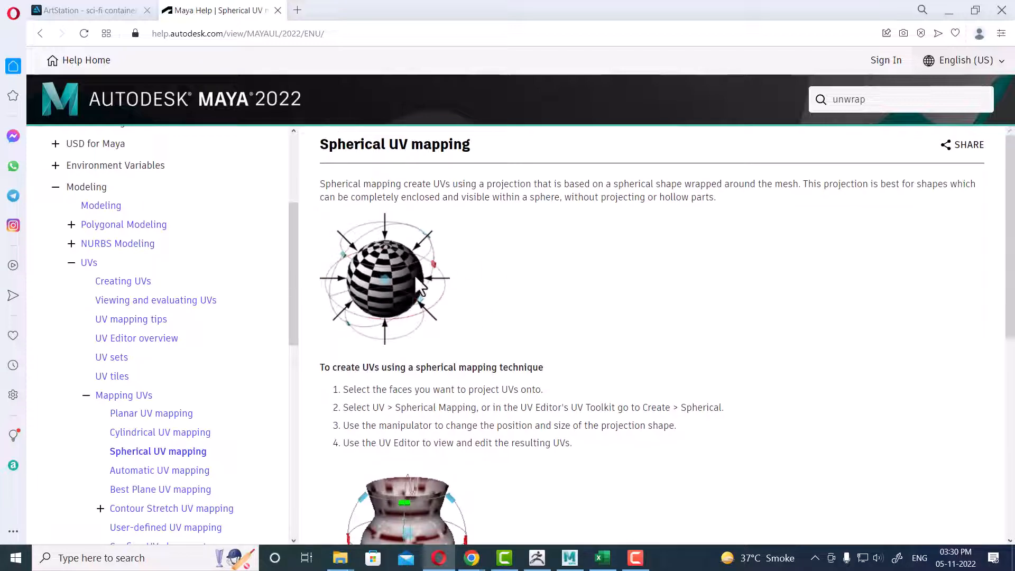
scroll(408, 280, down, 5)
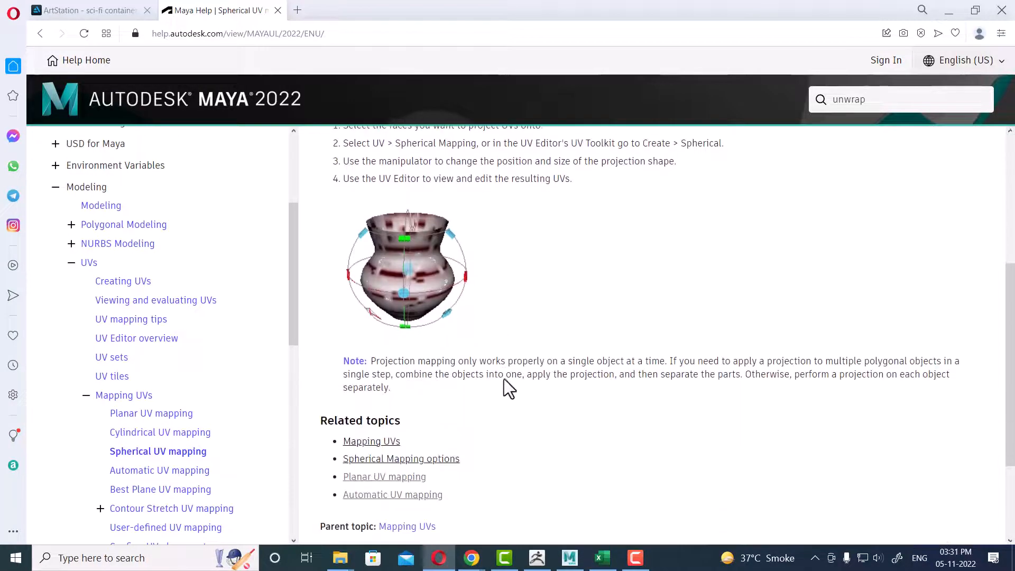
scroll(474, 281, down, 3)
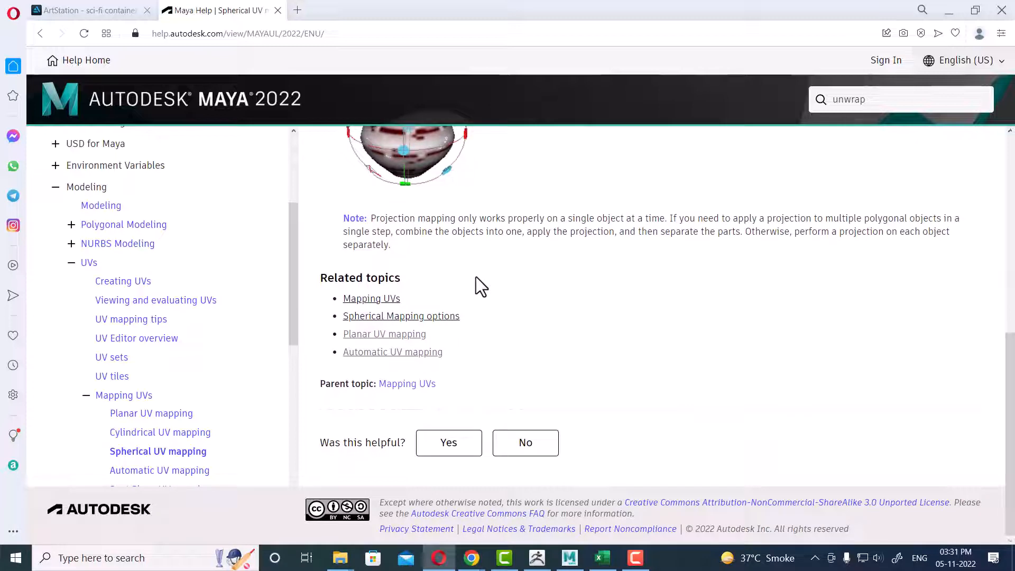
scroll(428, 256, up, 4)
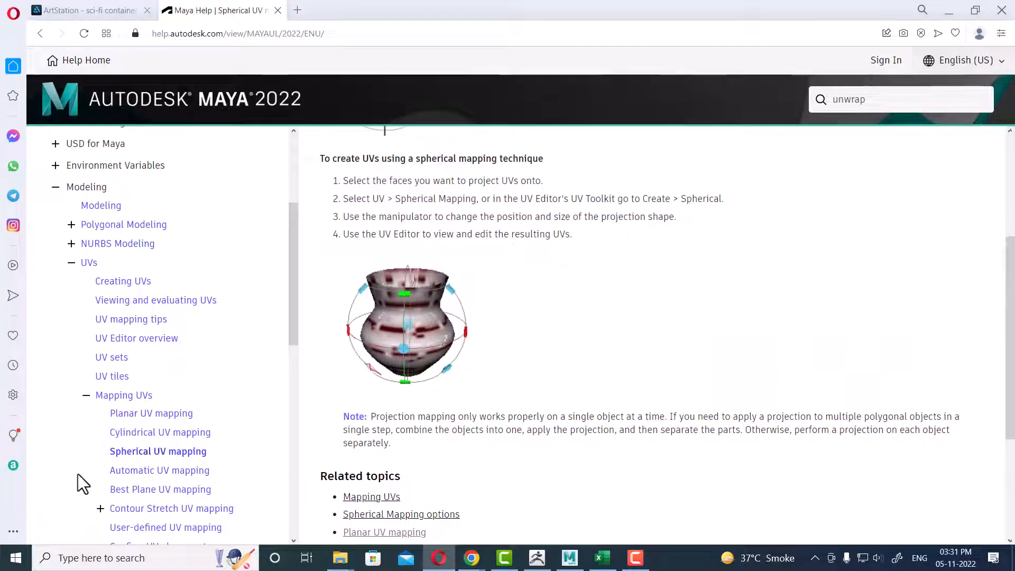
Revisit the Automatic UV mapping topic and read the Best Plane UV mapping topic, checking the remaining Mapping UVs topics.
click(159, 471)
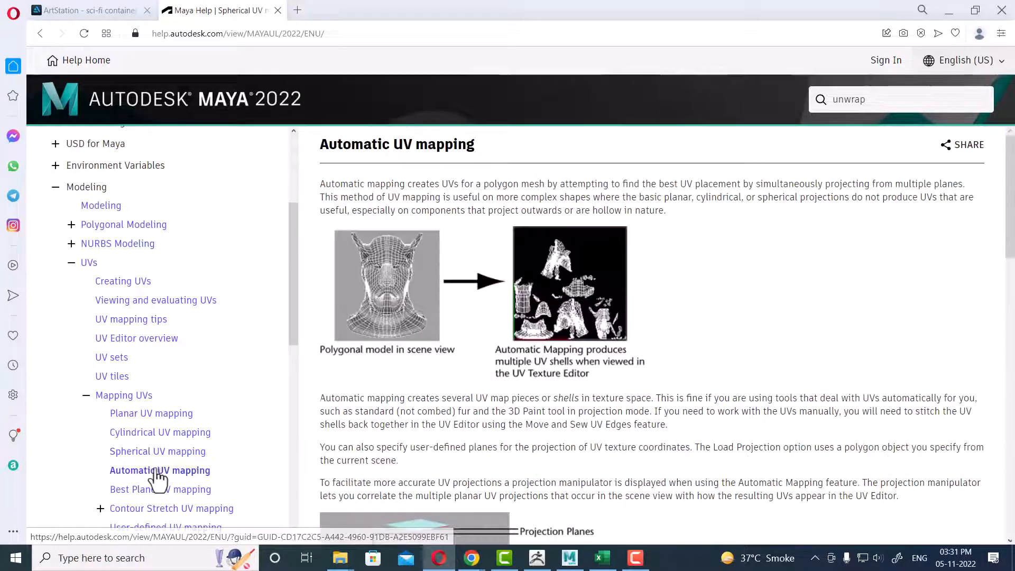
click(201, 492)
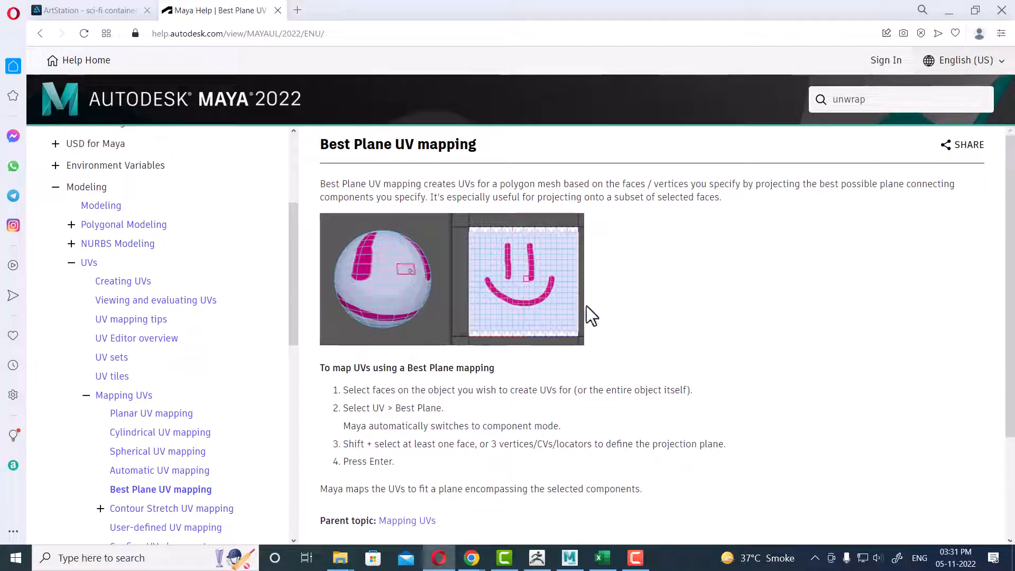
scroll(610, 300, down, 3)
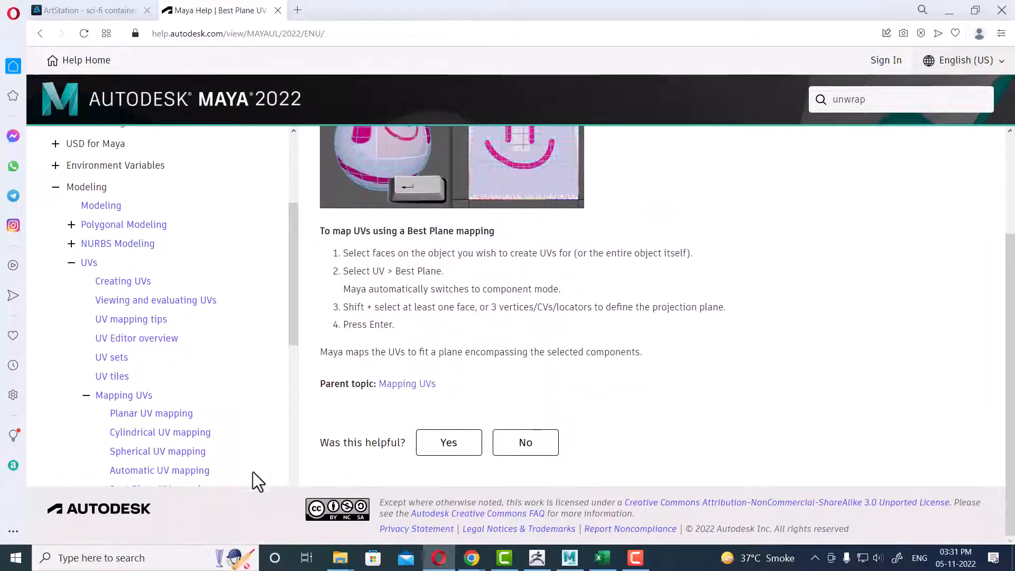
scroll(154, 419, down, 4)
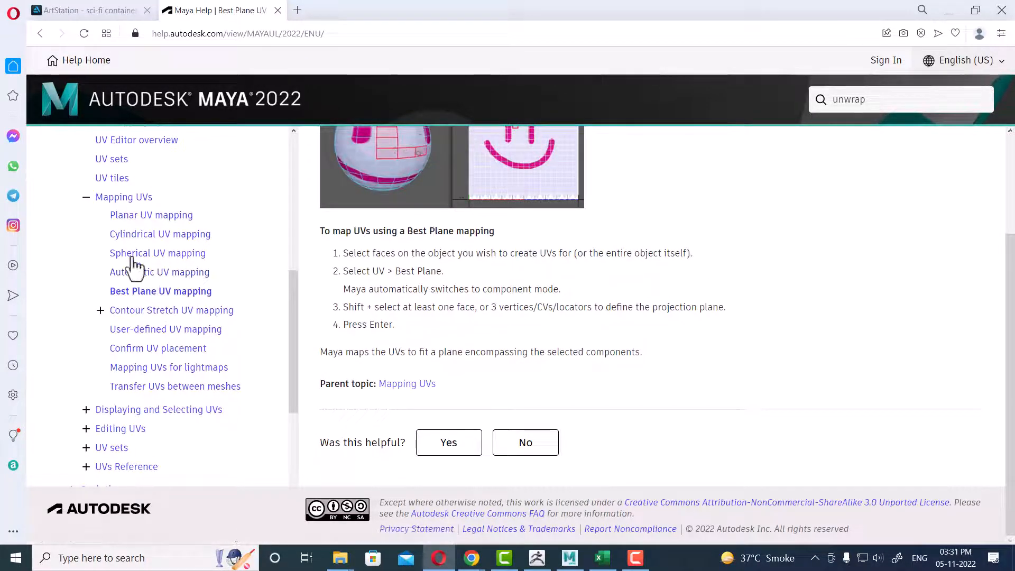
click(87, 197)
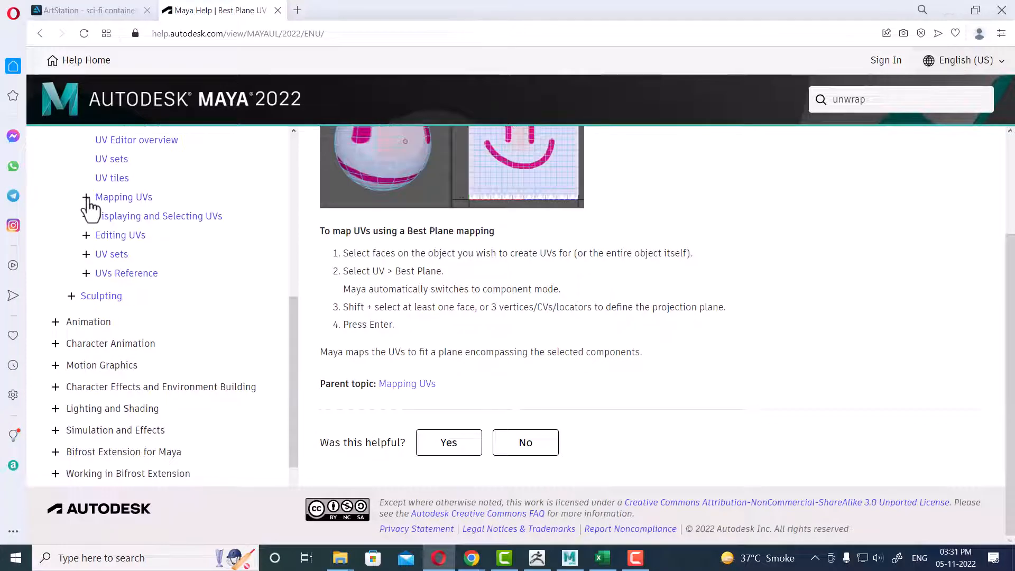
click(86, 197)
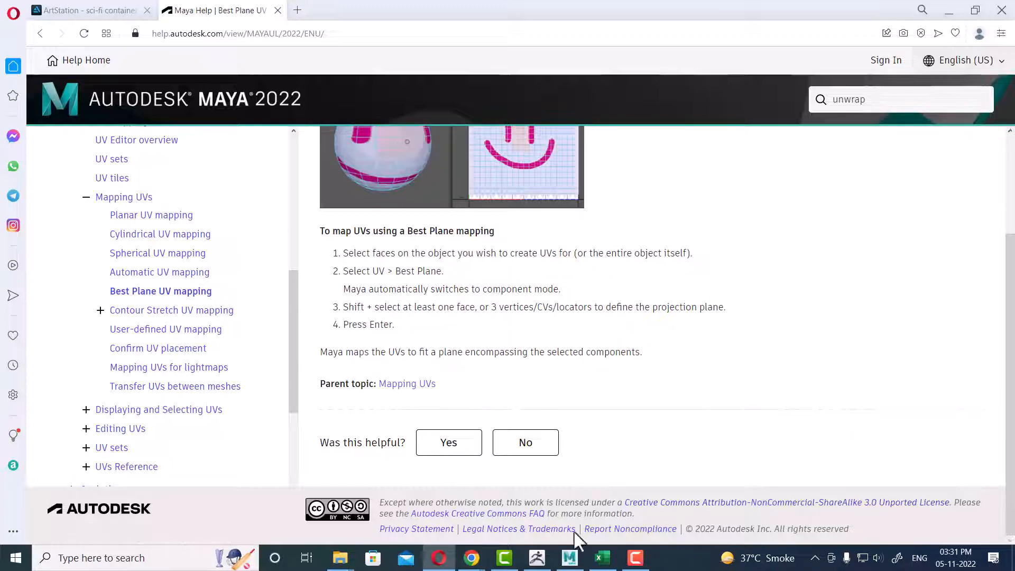
Switch to Maya and select the five lowest checker-textured planks on the front of the hut.
click(570, 557)
alt+drag(272, 397, 286, 432)
click(195, 426)
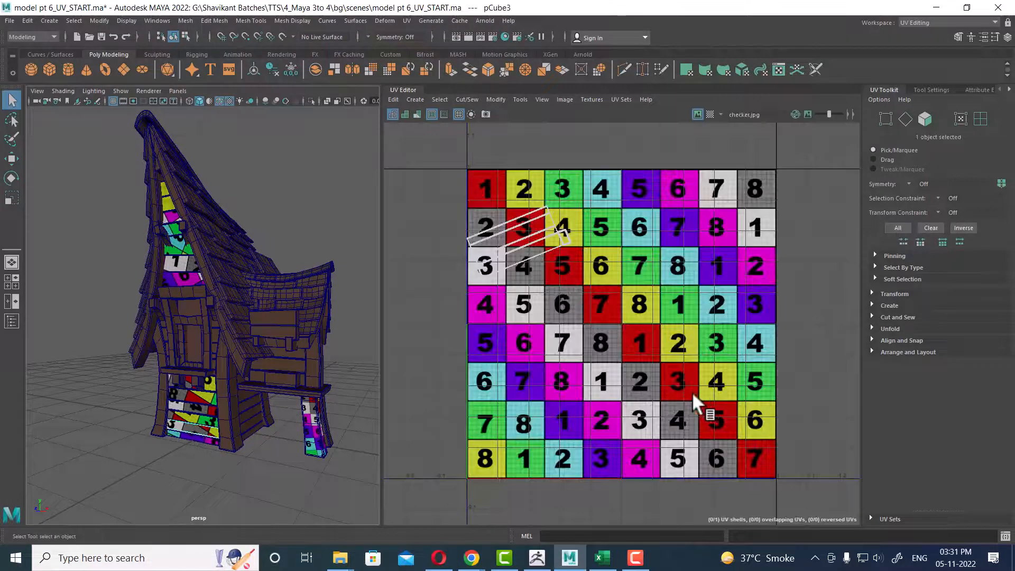
alt+drag(324, 418, 249, 439)
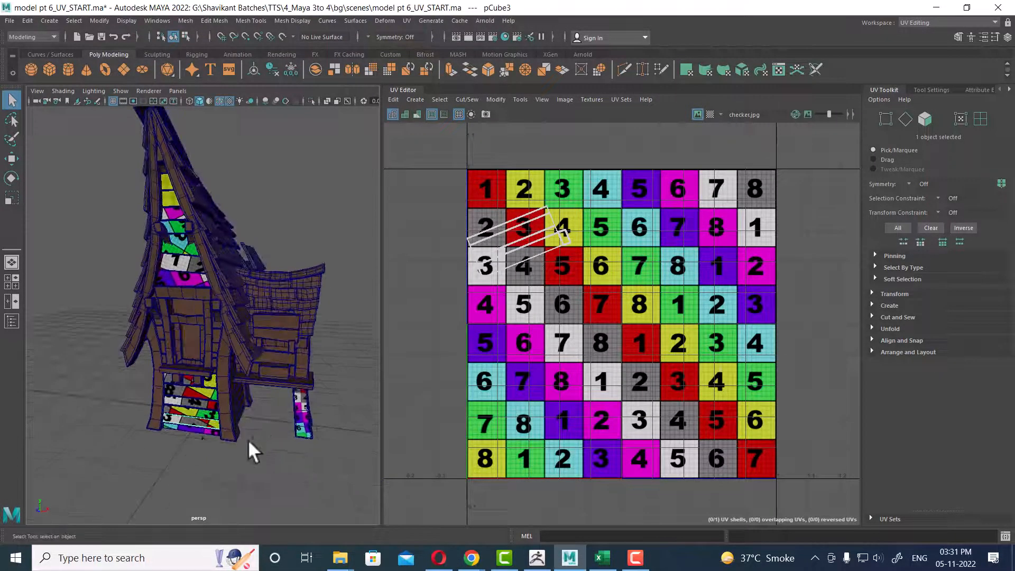
click(201, 435)
click(201, 430)
alt+middle_drag(201, 430, 282, 369)
alt+right_drag(282, 368, 286, 423)
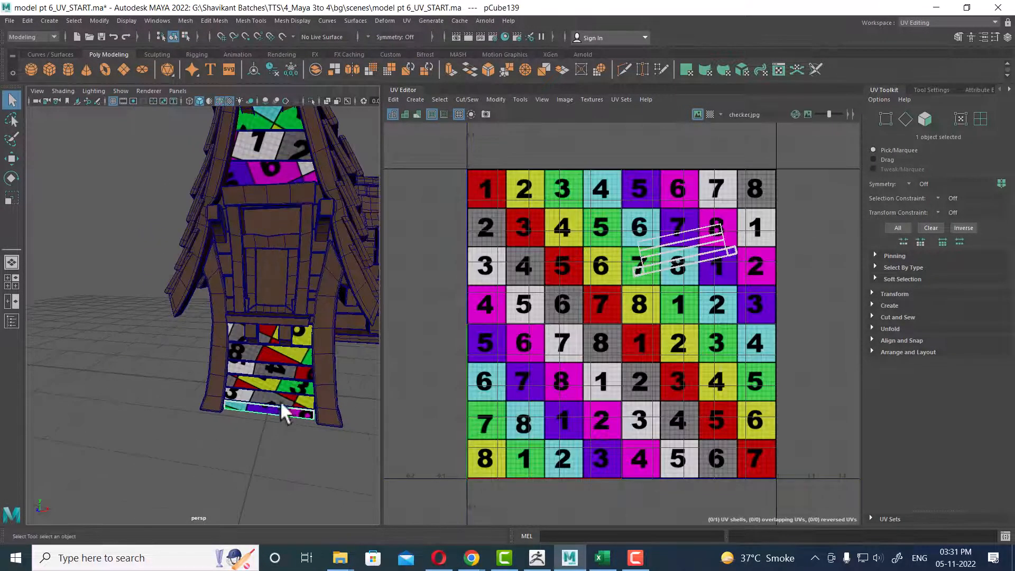
alt+drag(277, 404, 296, 386)
shift+click(285, 400)
shift+click(285, 384)
shift+click(283, 369)
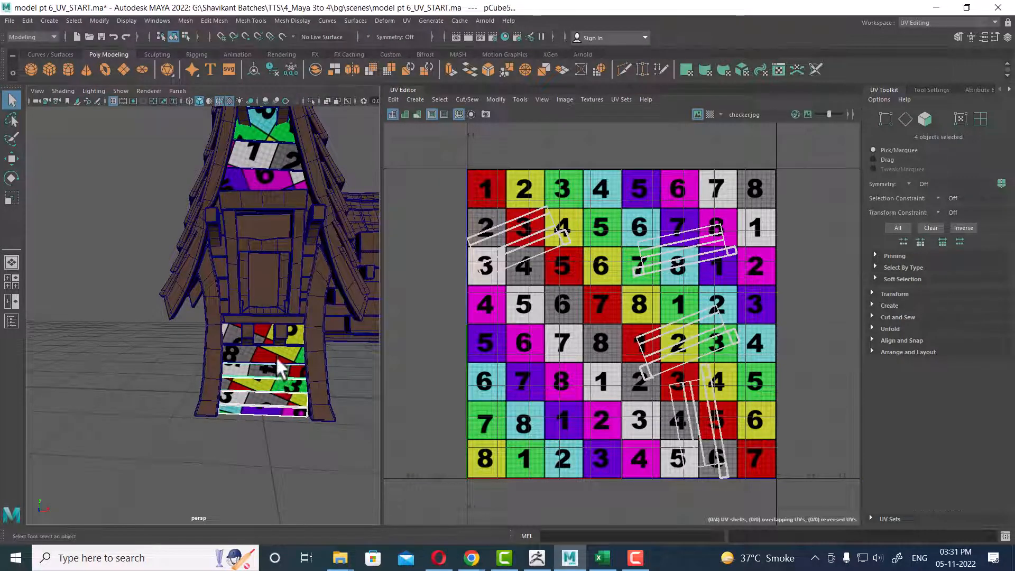
shift+click(283, 354)
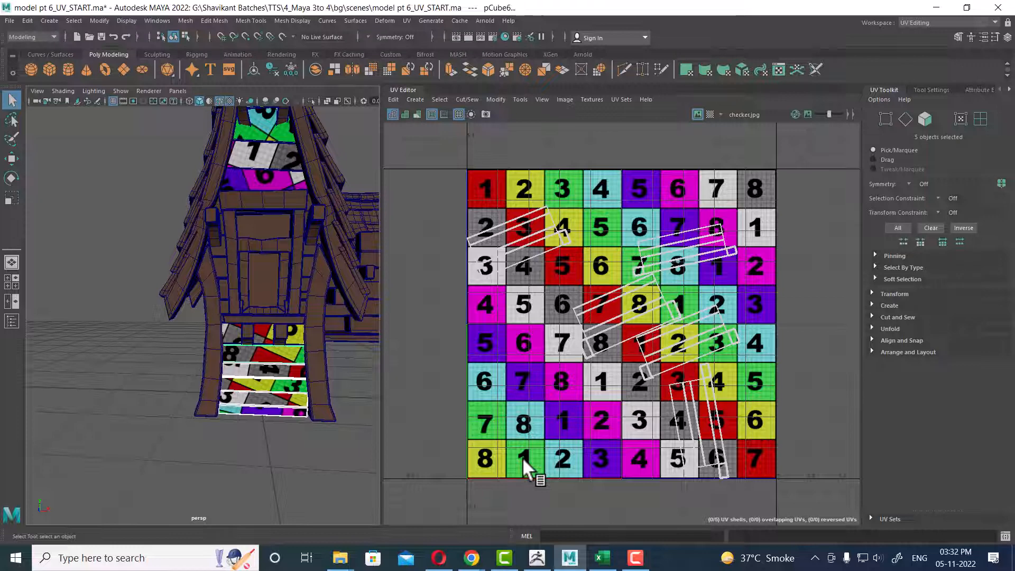
Hide the checker image behind the UVs and select the whole UV shell of the leftmost plank.
click(697, 115)
alt+middle_drag(534, 266, 635, 285)
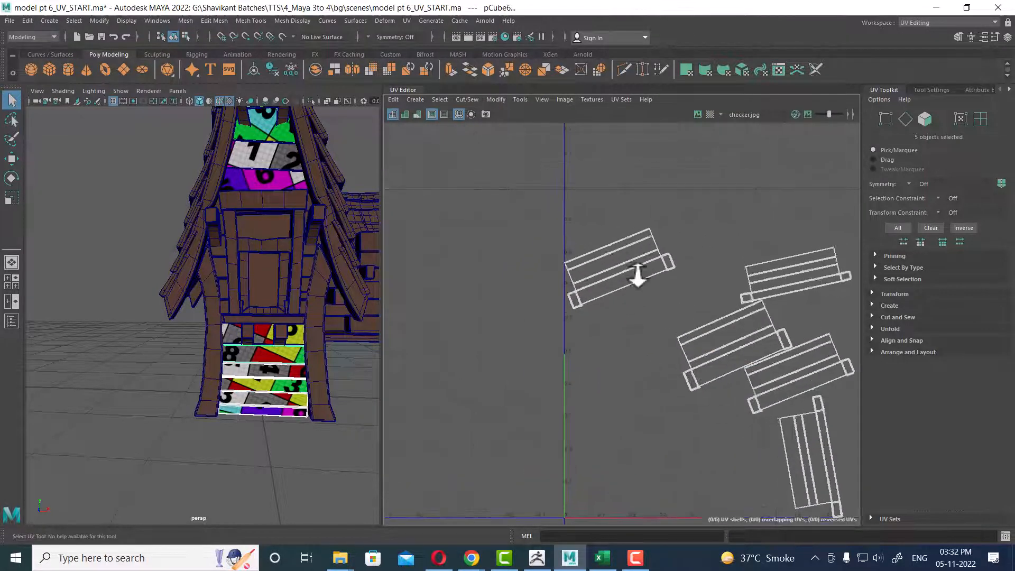
scroll(637, 278, up, 3)
right_drag(625, 289, 698, 283)
double_click(676, 268)
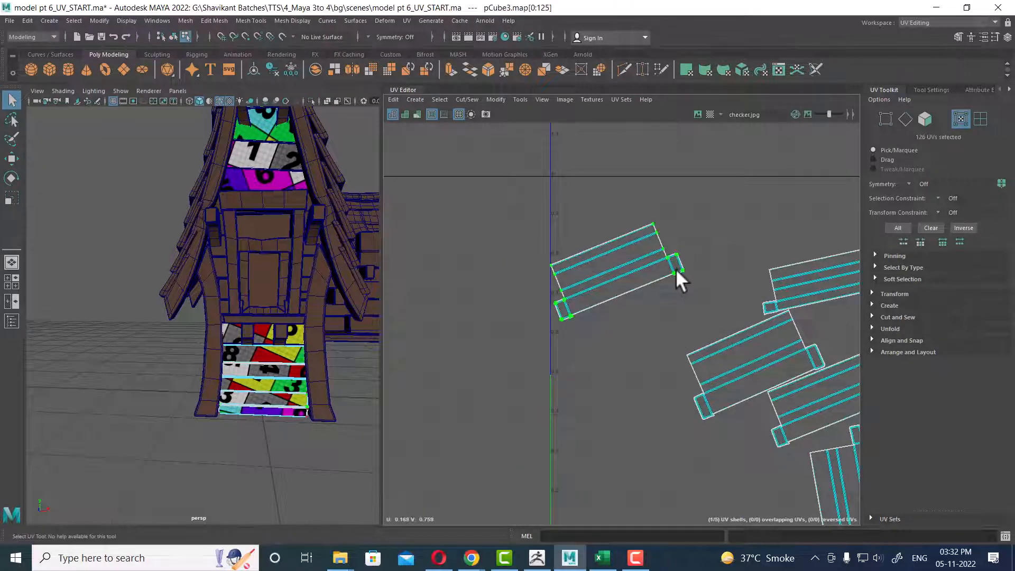
Try Straighten UVs at 30 degrees in U and V on the leftmost plank shell, and undo it.
click(904, 318)
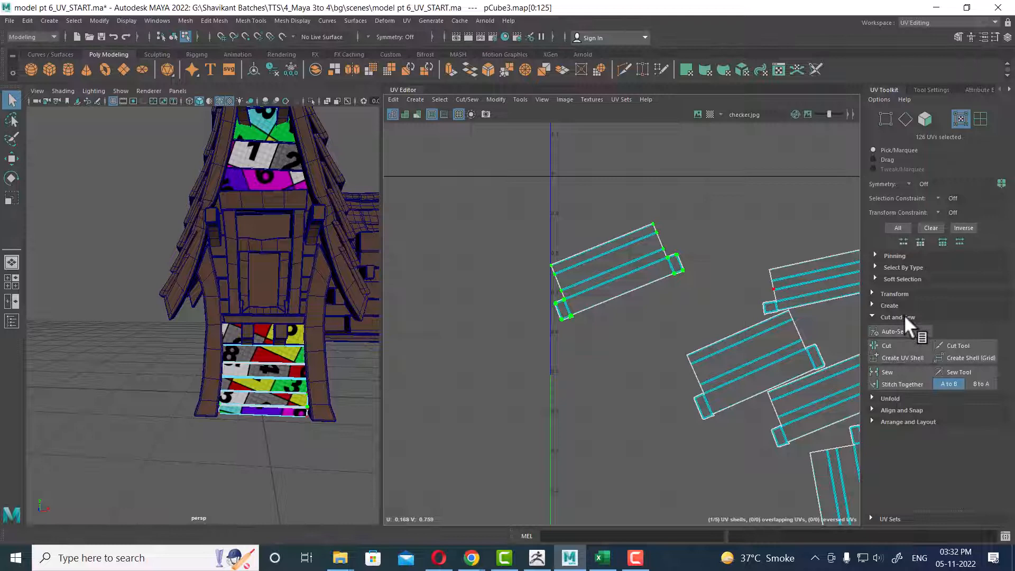
click(899, 400)
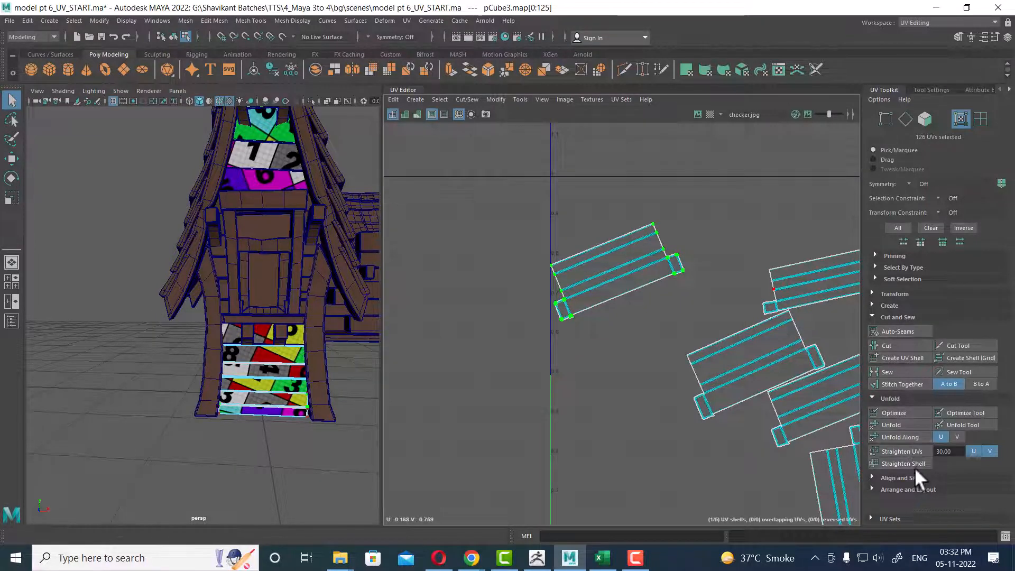
click(901, 452)
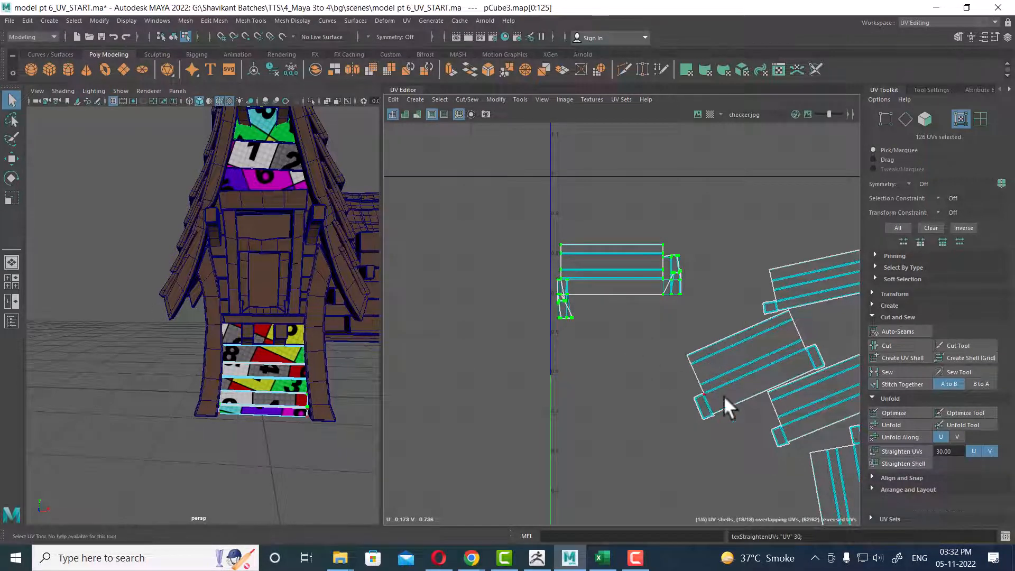
key(ctrl+z)
Apply Straighten Shell to the leftmost plank shell and rotate it until its long edges are horizontal.
click(899, 461)
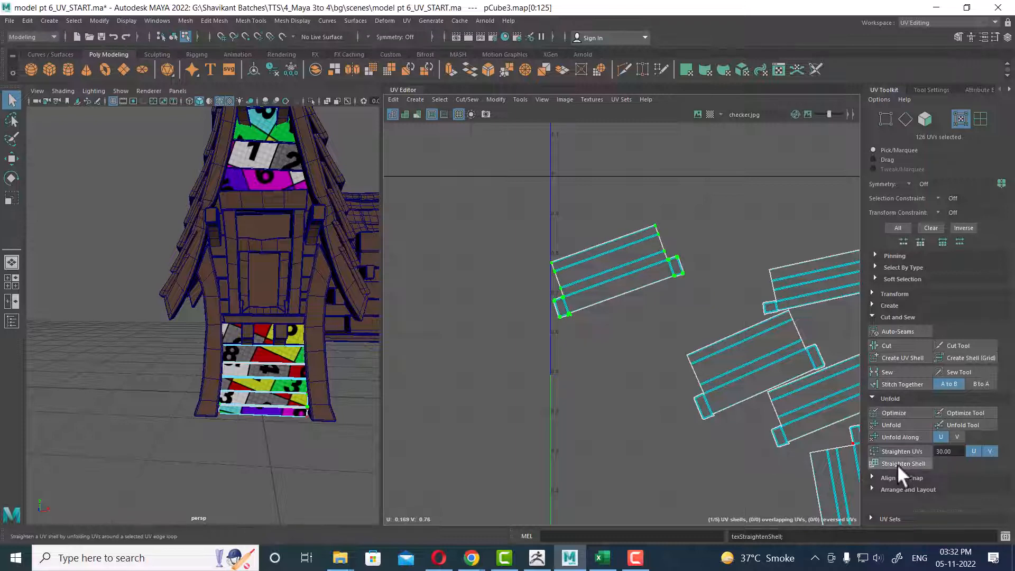
alt+middle_drag(718, 376, 671, 339)
alt+right_drag(671, 339, 704, 342)
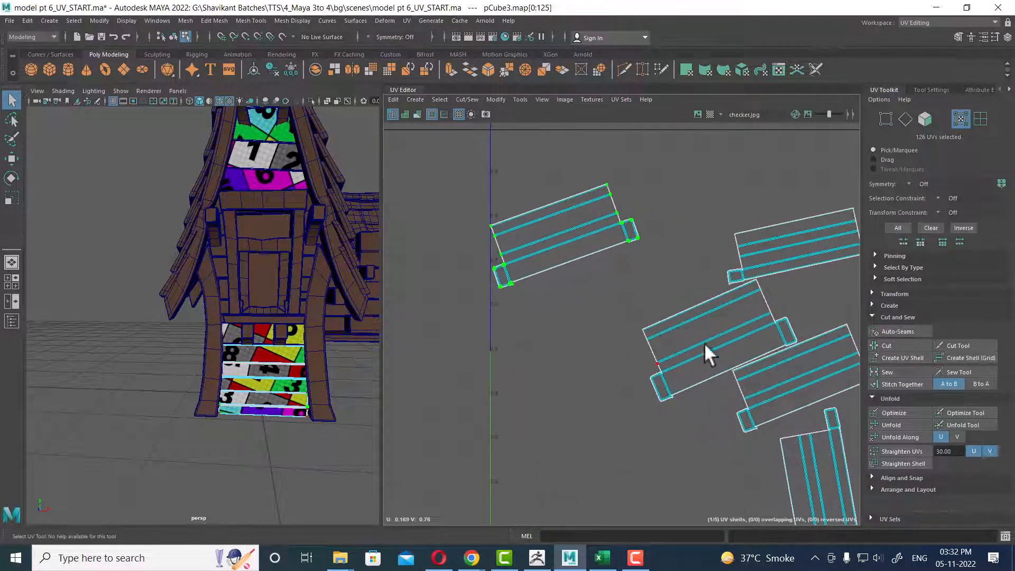
click(888, 464)
key(e)
drag(636, 206, 639, 230)
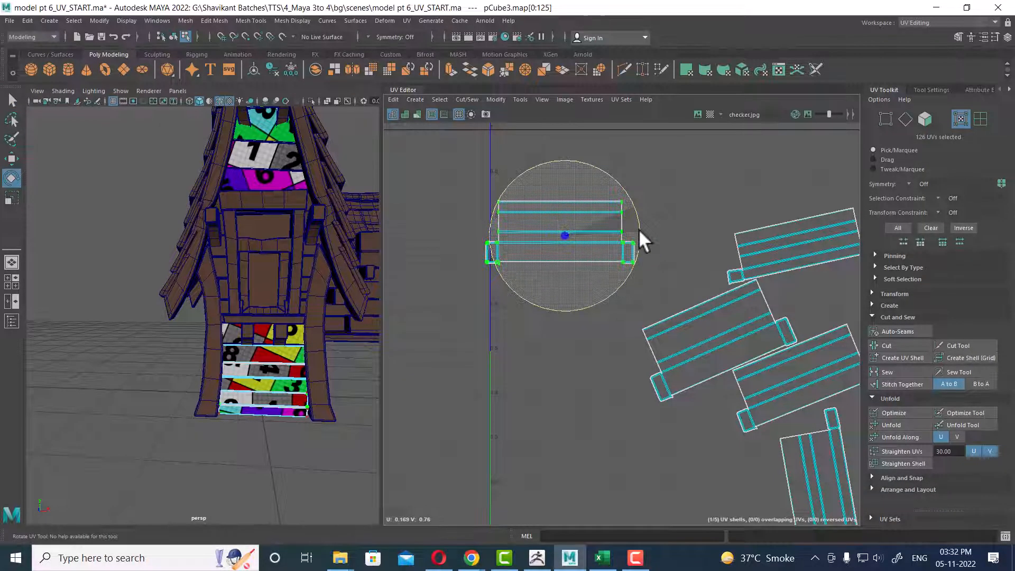
Try Straighten UVs and Straighten Shell from one long inner edge of the uppermost tilted plank shell, and undo.
right_drag(691, 225, 703, 224)
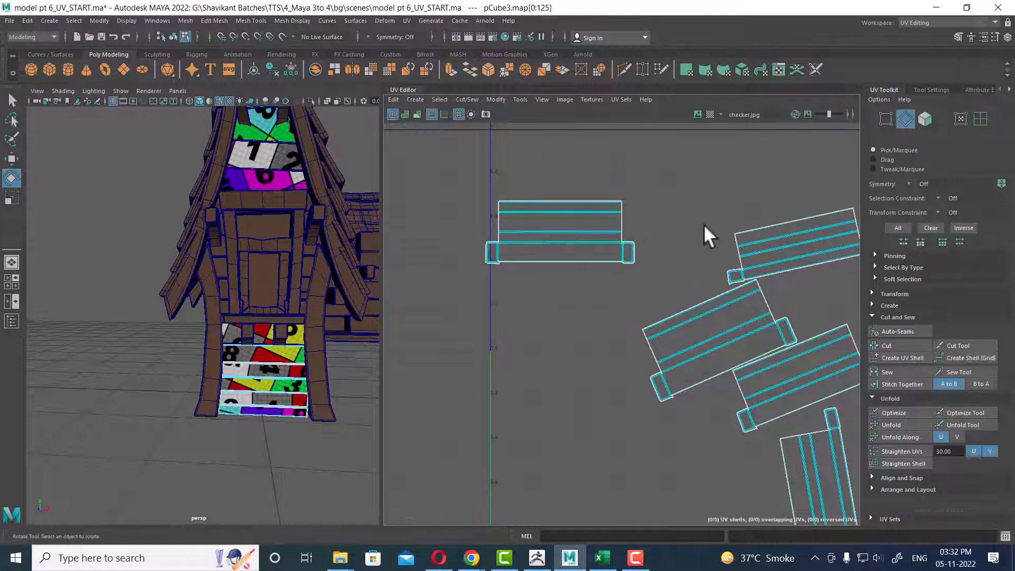
click(778, 240)
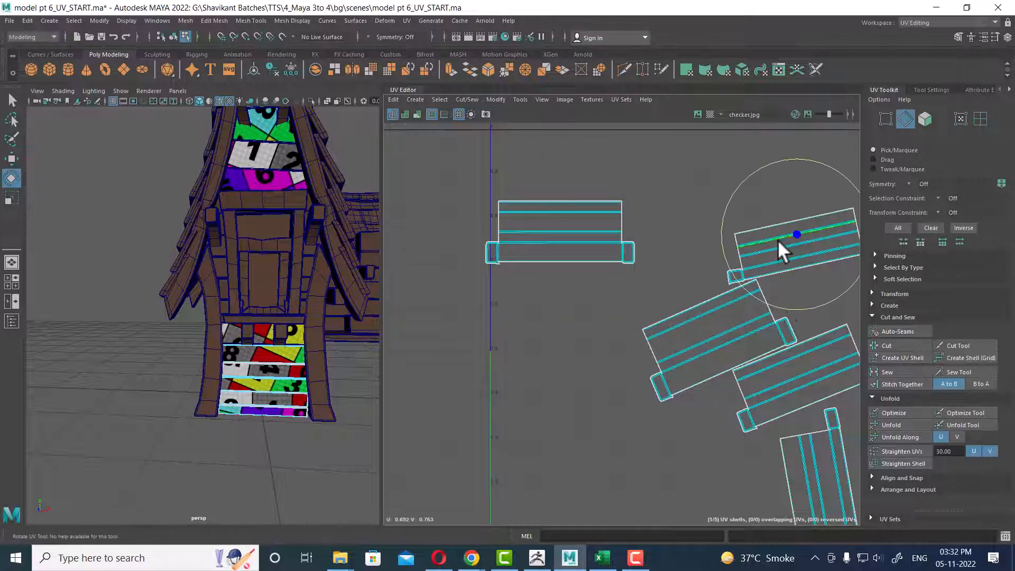
click(902, 450)
click(904, 464)
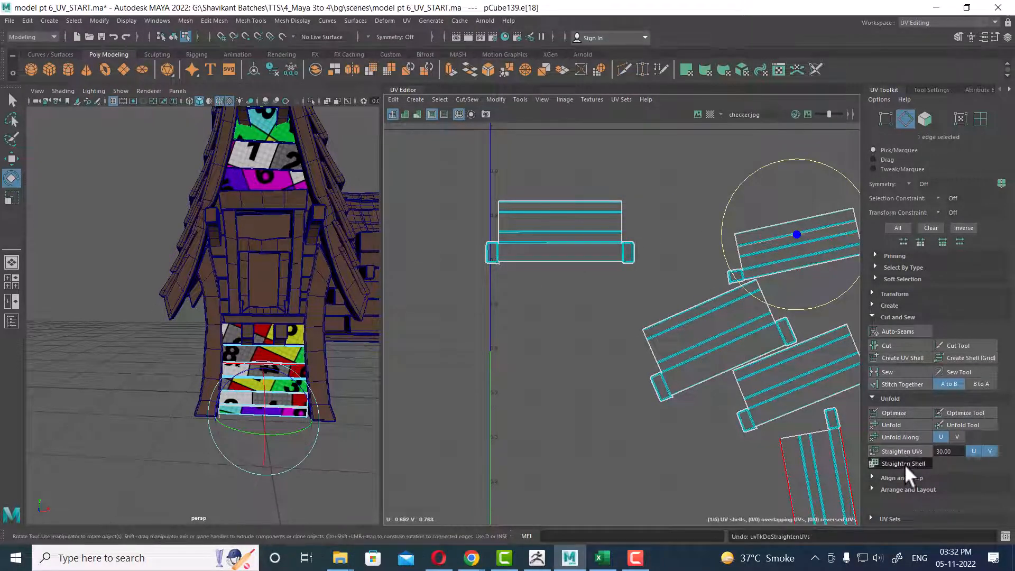
key(ctrl+z)
Select the uppermost tilted plank's whole UV shell, apply Straighten Shell, and try Straighten UVs before undoing the latter.
alt+middle_drag(741, 315, 606, 364)
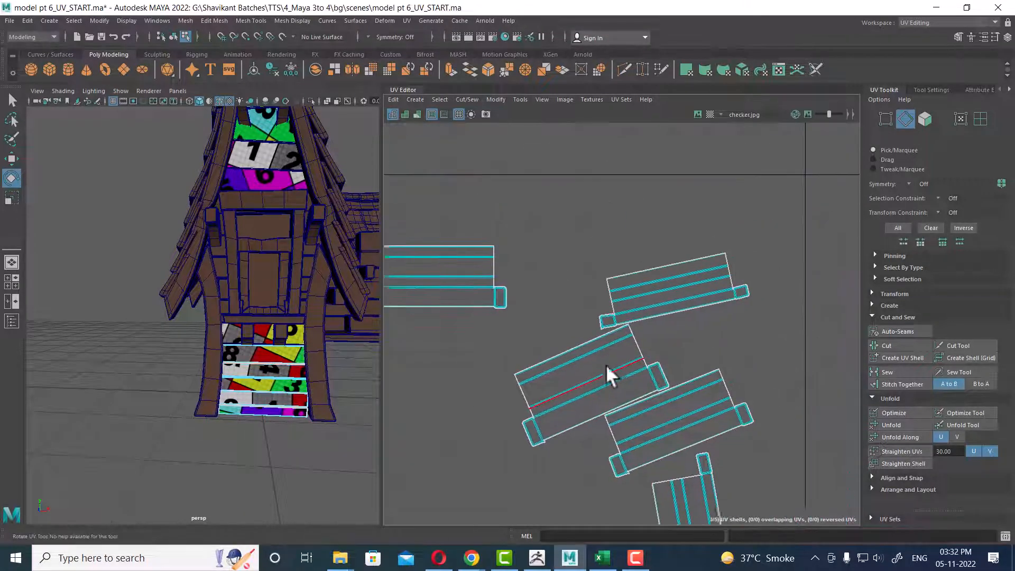
click(661, 305)
right_drag(674, 271, 716, 275)
alt+middle_drag(716, 308, 713, 272)
click(715, 276)
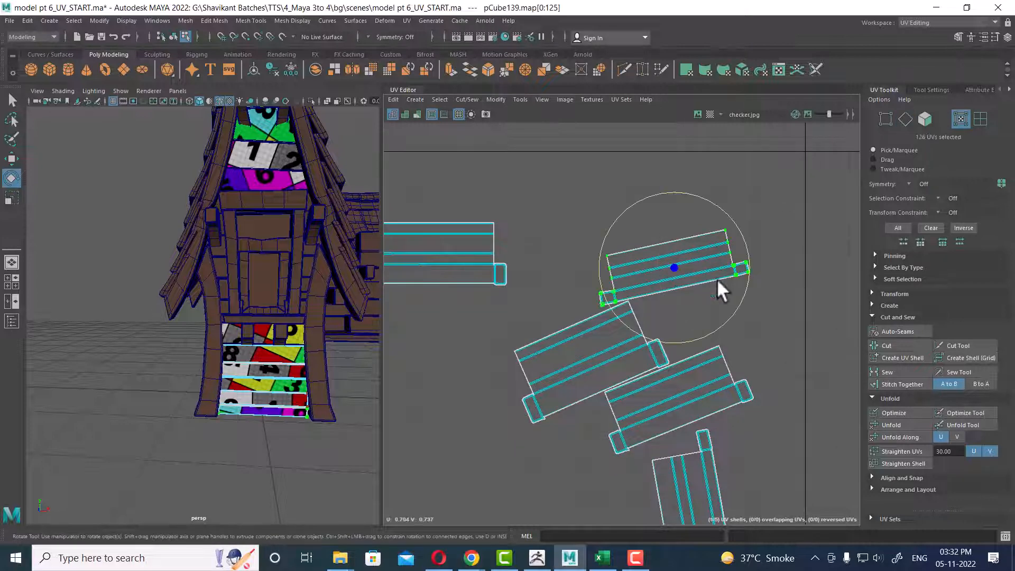
click(905, 464)
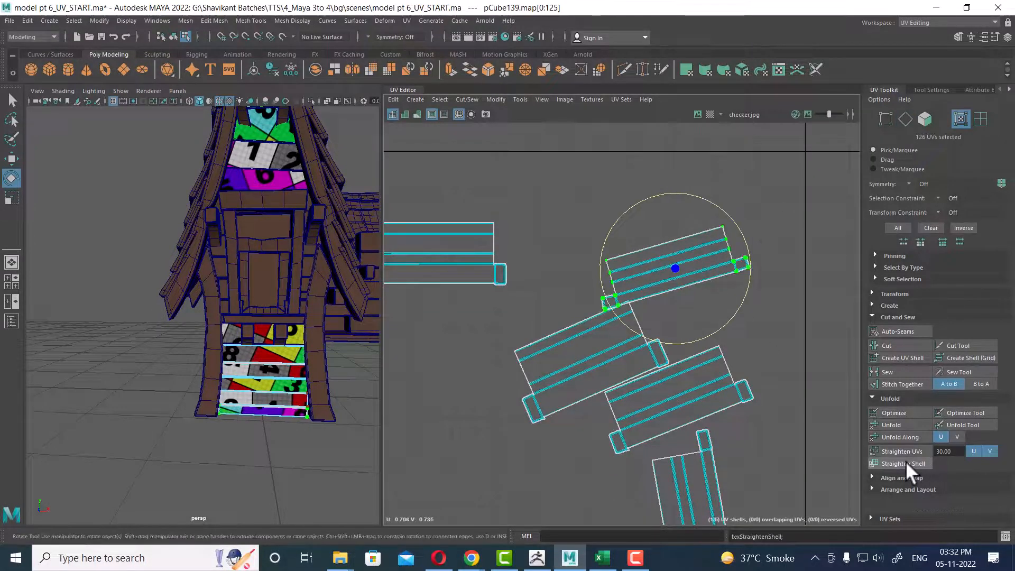
click(905, 451)
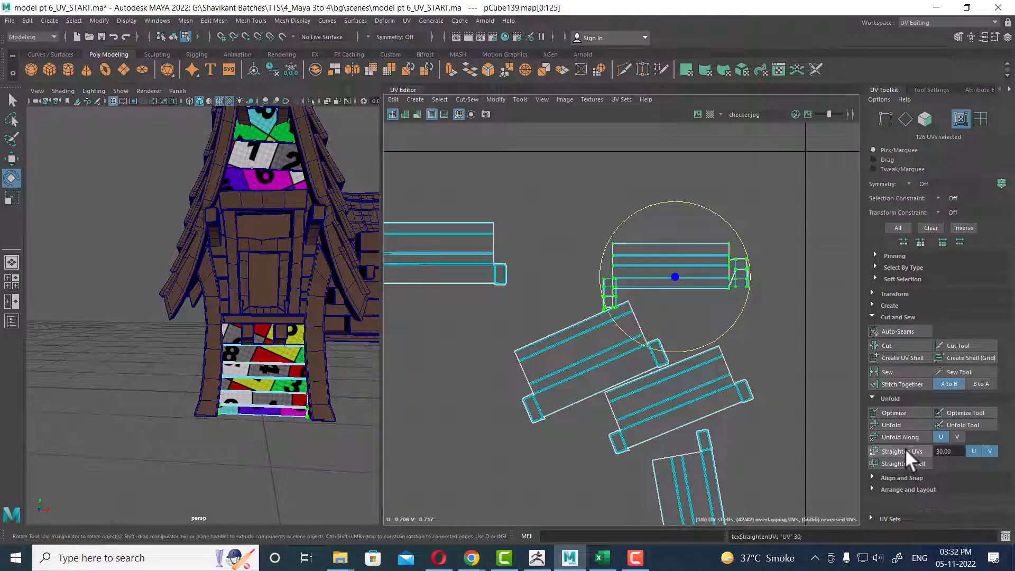
key(ctrl+z)
Try Straighten Shell from the long outer top edge of the uppermost tilted plank shell.
scroll(702, 258, up, 2)
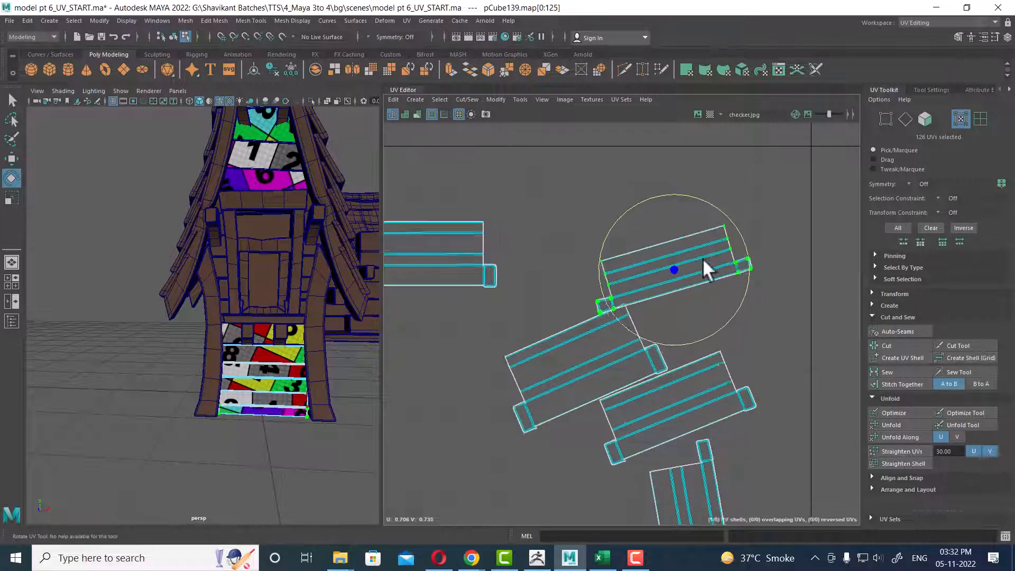
scroll(732, 296, up, 2)
right_drag(720, 271, 671, 241)
click(662, 226)
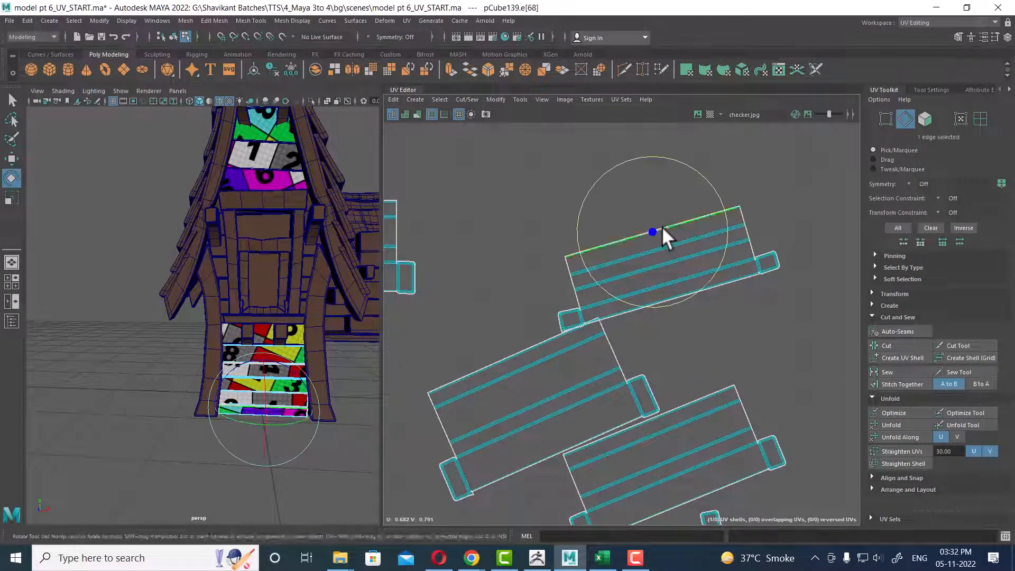
click(906, 464)
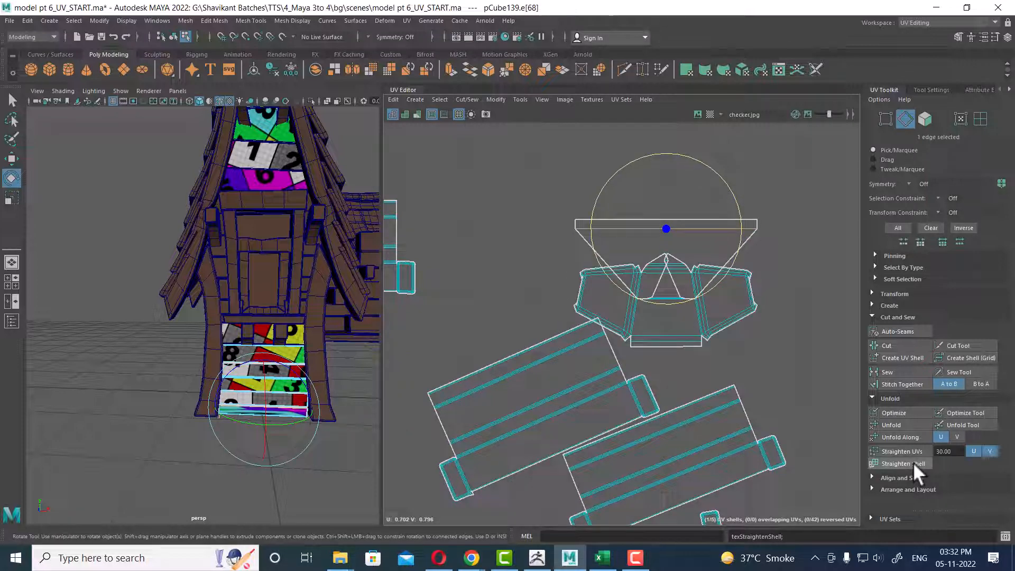
Select all UVs of the distorted plank shell and unfold them with the Unfold3D method.
scroll(751, 323, down, 1)
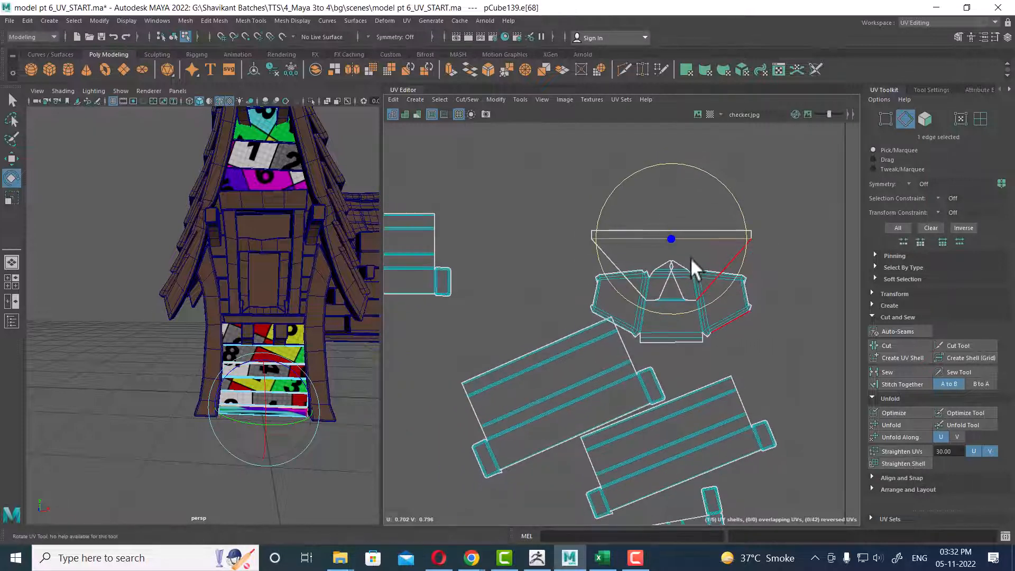
right_drag(691, 265, 777, 210)
click(689, 289)
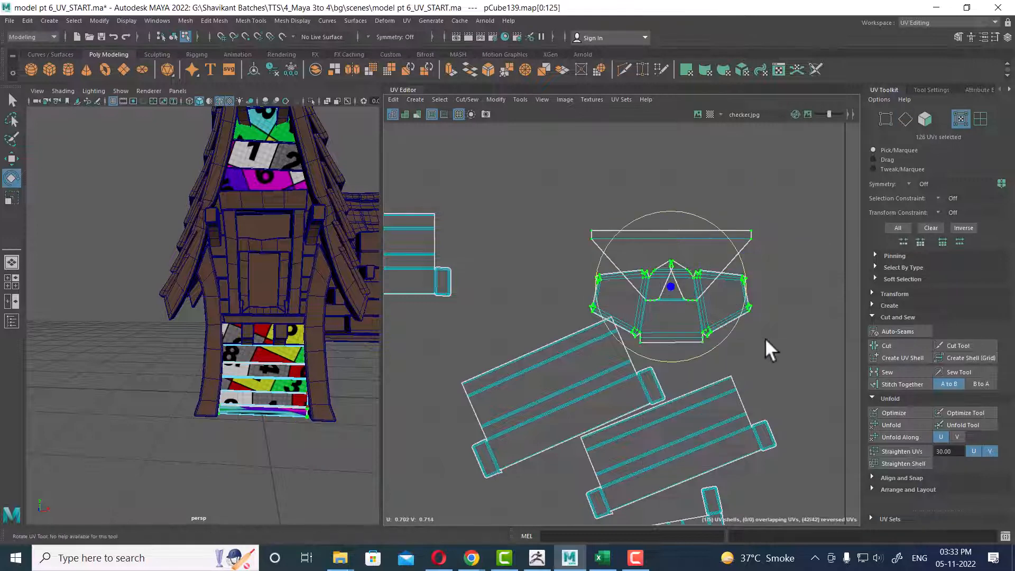
shift+right_drag(749, 242, 683, 244)
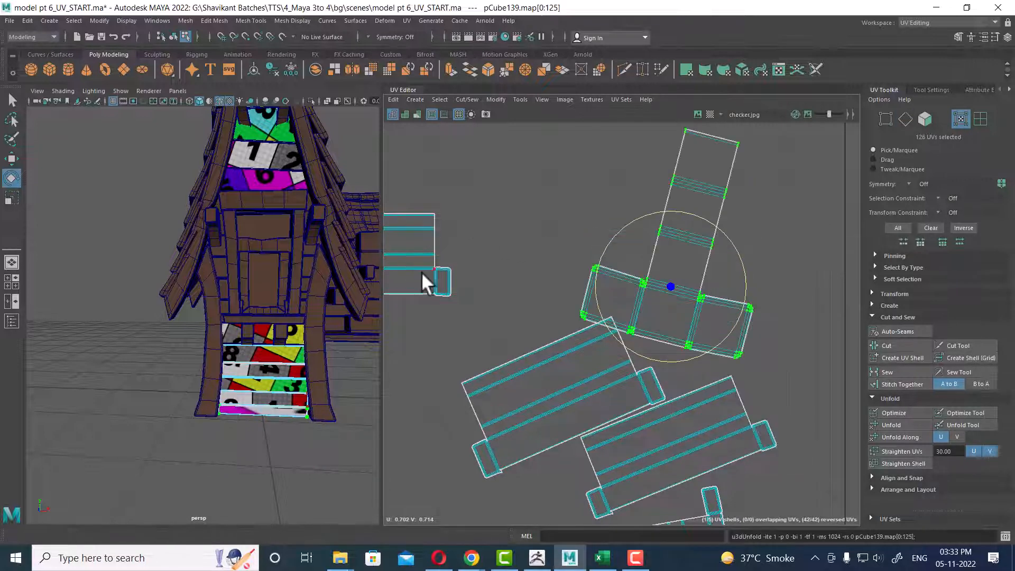
Unfold the distorted plank shell again using the Legacy method in the Unfold UVs options.
shift+right_click(746, 223)
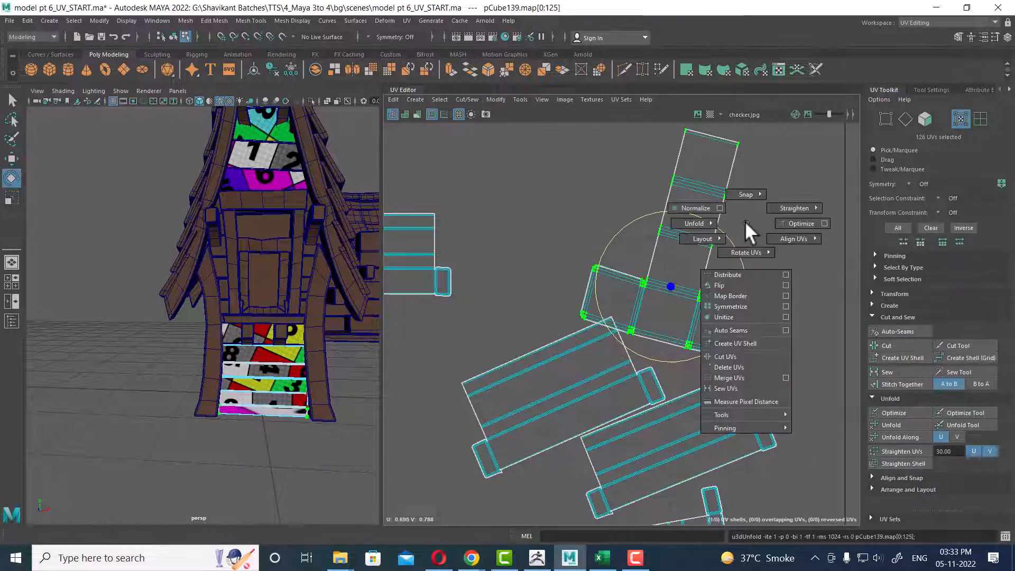
shift+right_drag(745, 221, 667, 217)
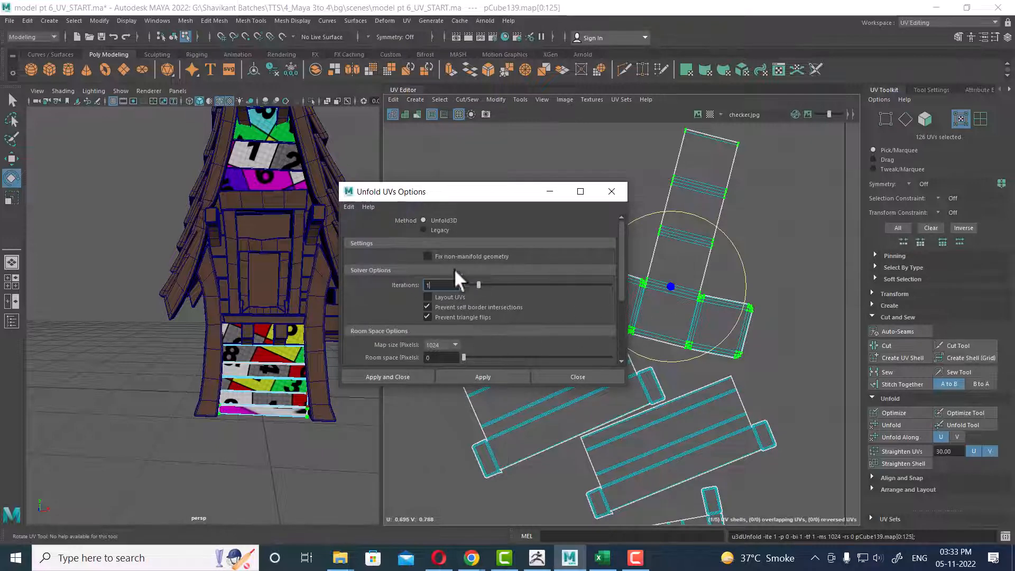
click(439, 228)
click(481, 374)
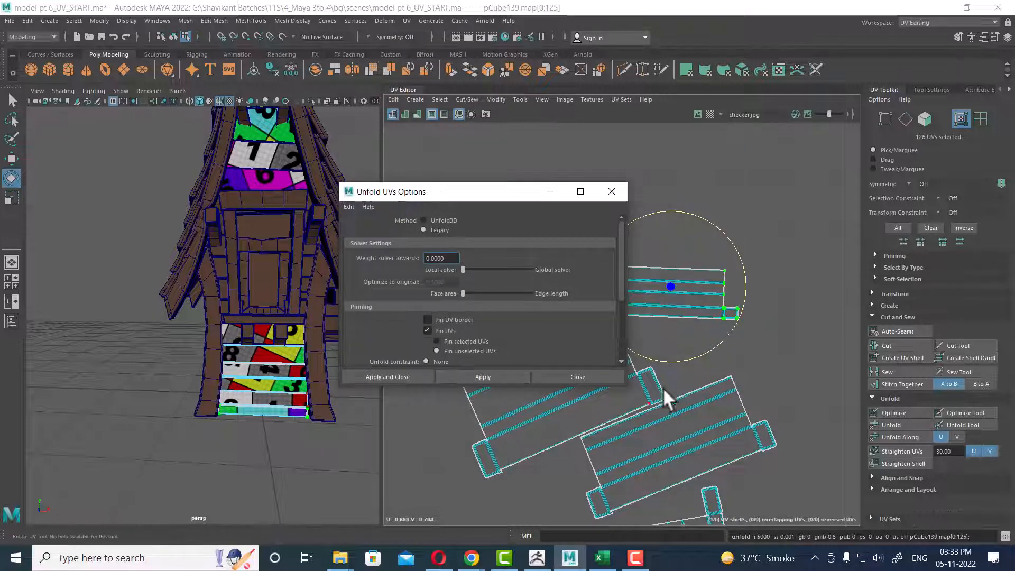
Move the Unfold UVs Options window clear of the UV shells, widen the perspective view, and activate edge selection for the UVs.
alt+middle_drag(744, 322, 795, 338)
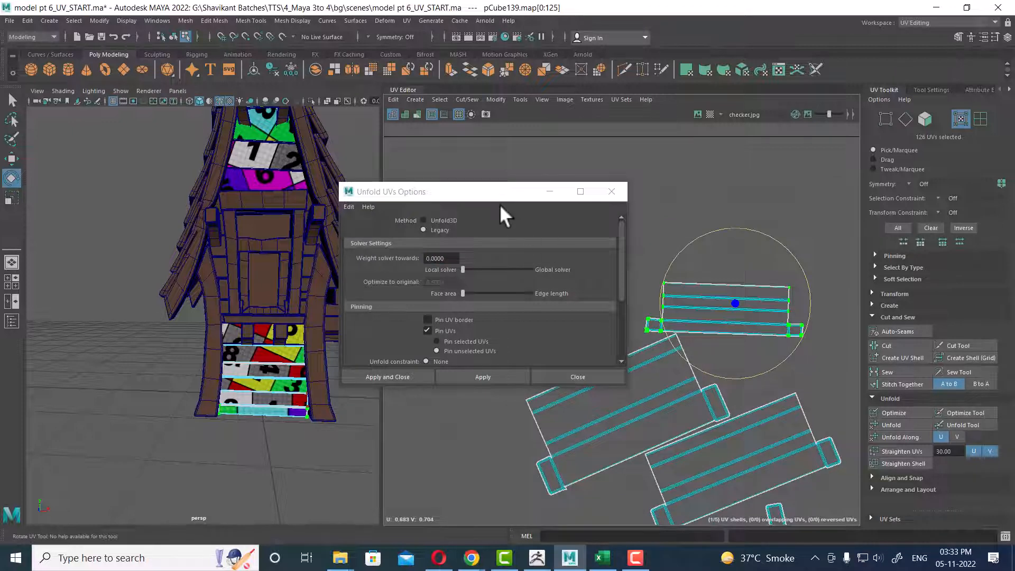
drag(499, 192, 140, 133)
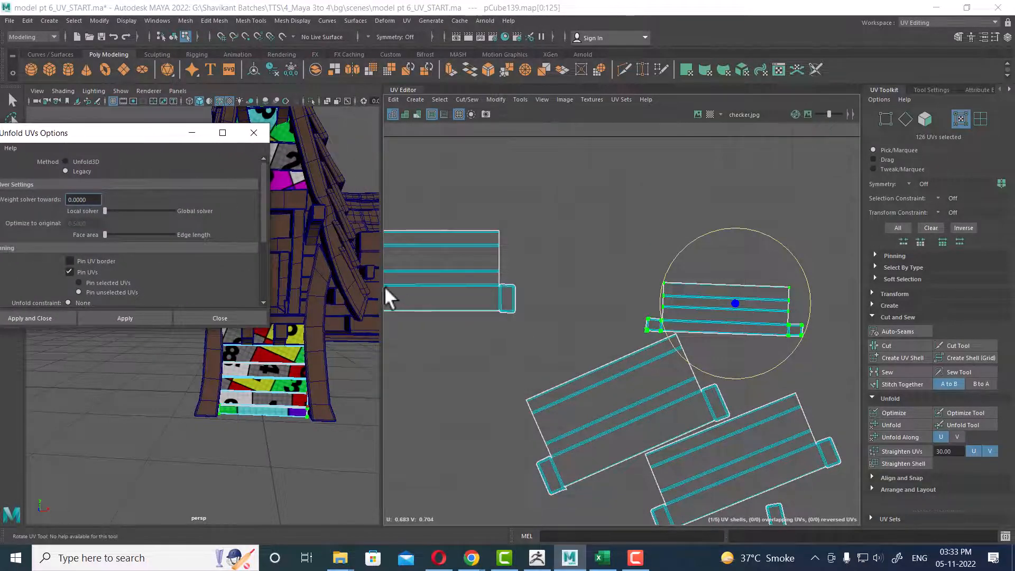
drag(382, 287, 464, 290)
alt+middle_drag(671, 309, 694, 275)
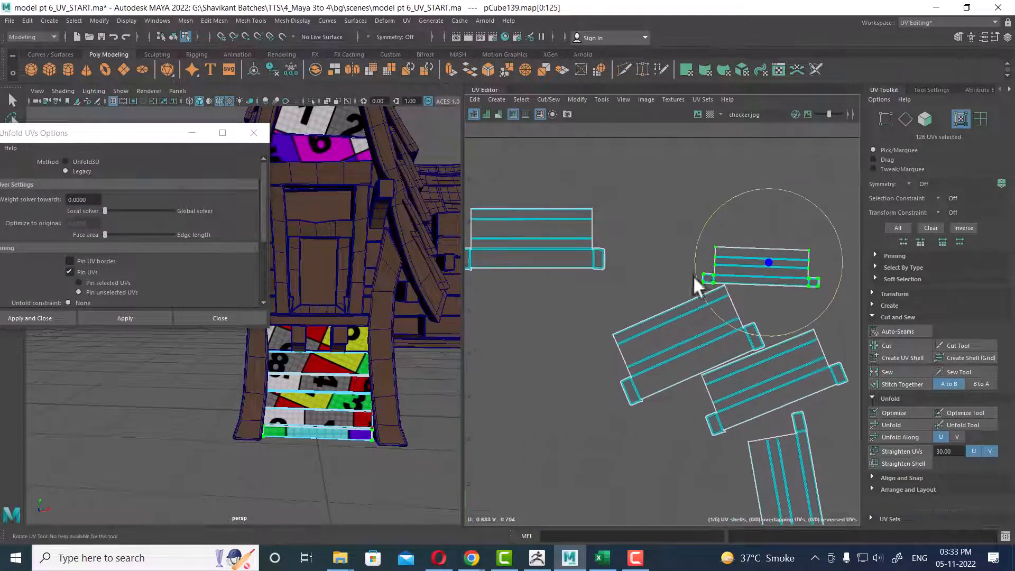
right_drag(678, 346, 667, 275)
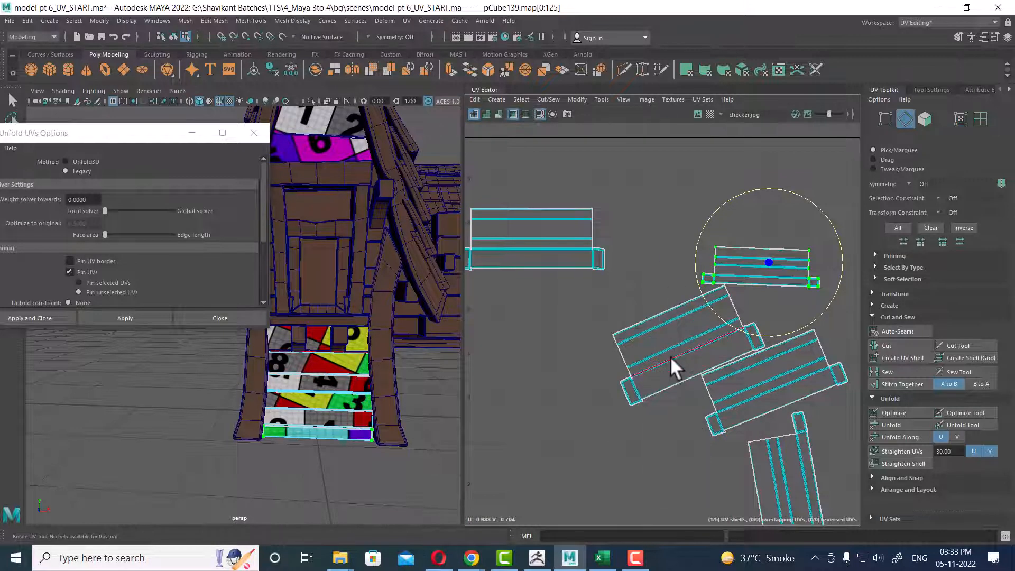
Try straightening all UVs of the left tilted plank shell with Straighten UVs at 30, and unfold it with the Legacy method.
click(670, 357)
click(685, 341)
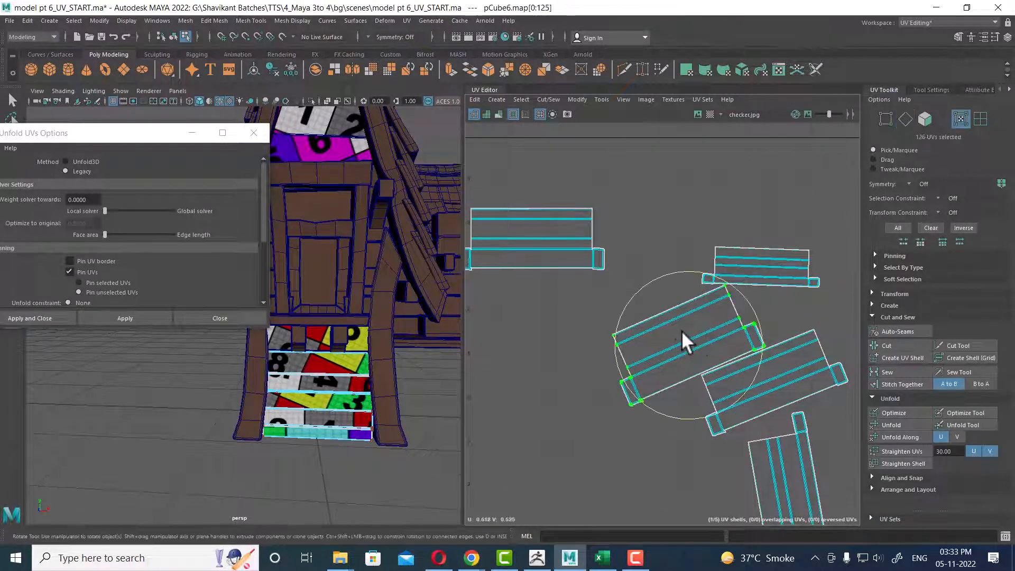
click(914, 451)
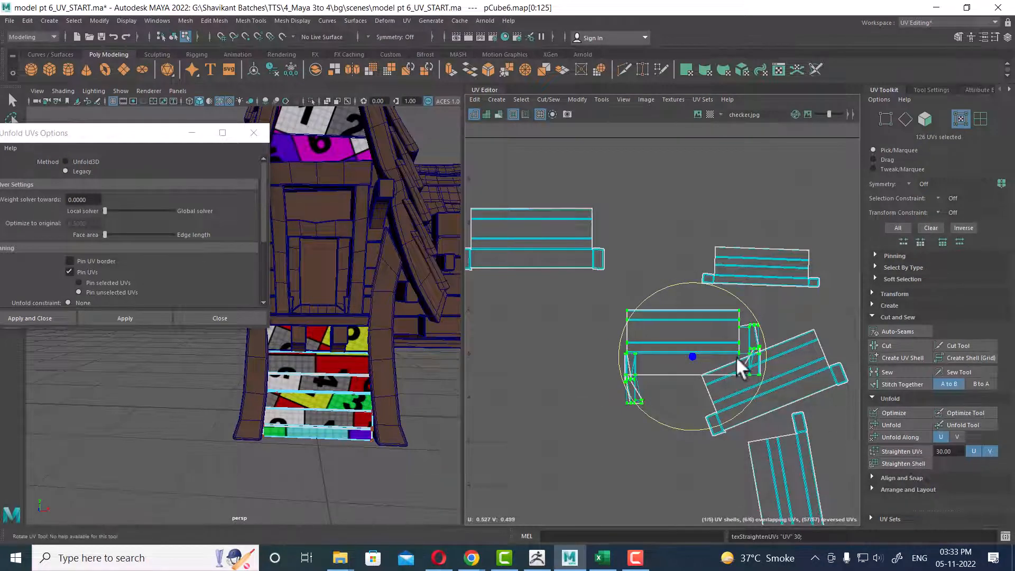
right_click(710, 324)
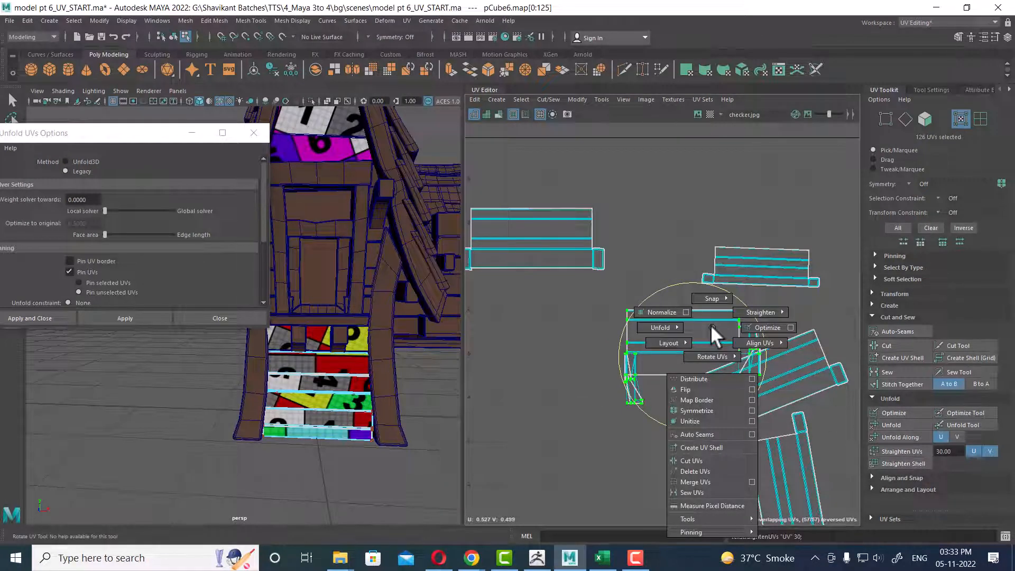
click(119, 317)
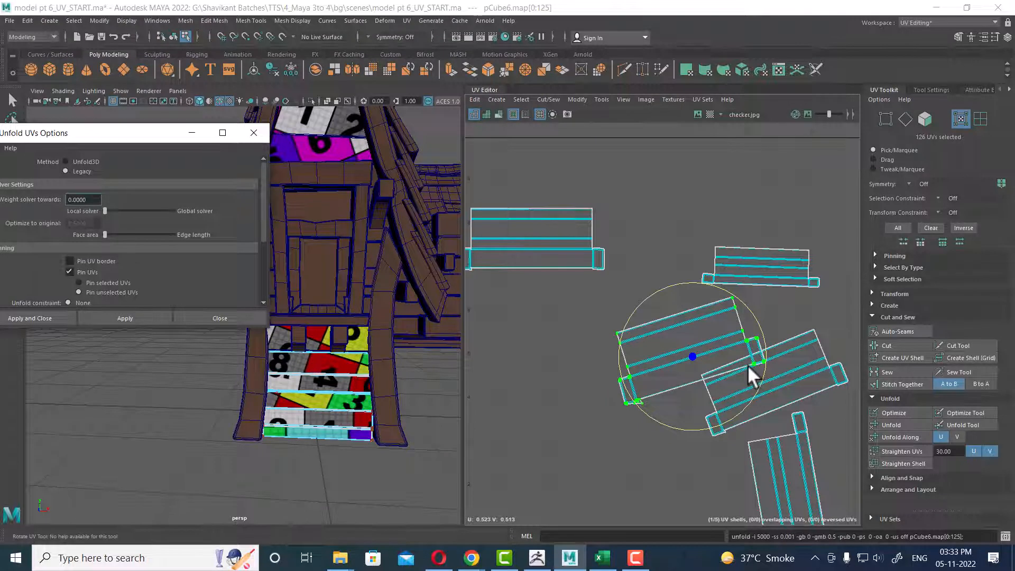
Try Straighten UVs on the same plank shell once more and repeat the Legacy unfold.
right_drag(736, 326, 790, 338)
click(903, 451)
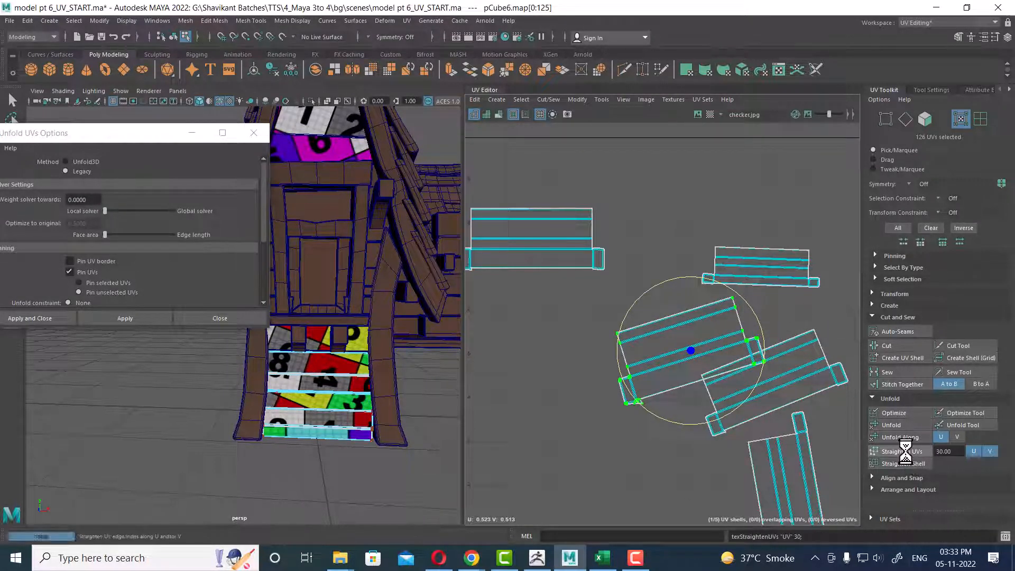
shift+right_drag(736, 292, 615, 292)
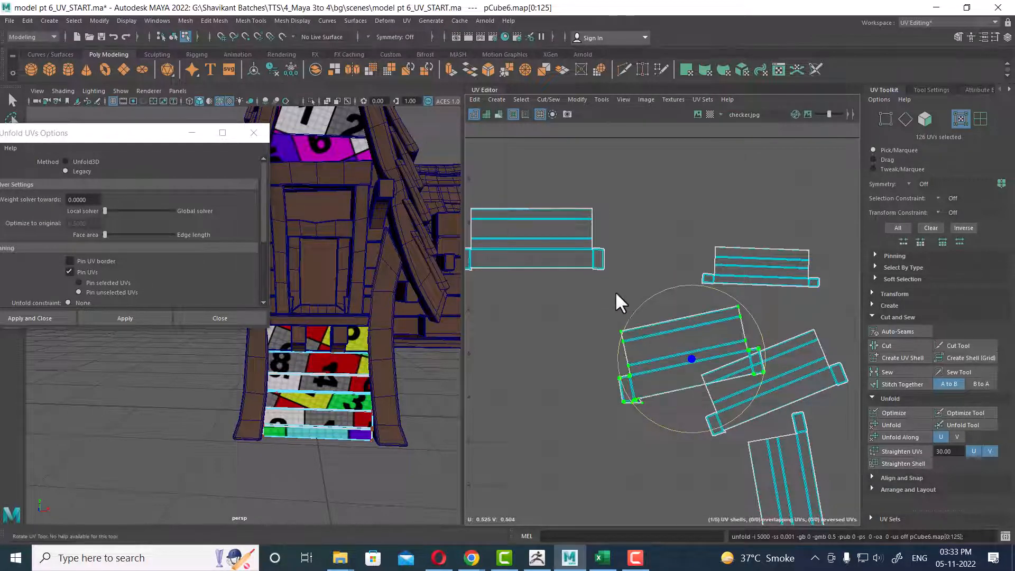
shift+right_drag(750, 306, 679, 305)
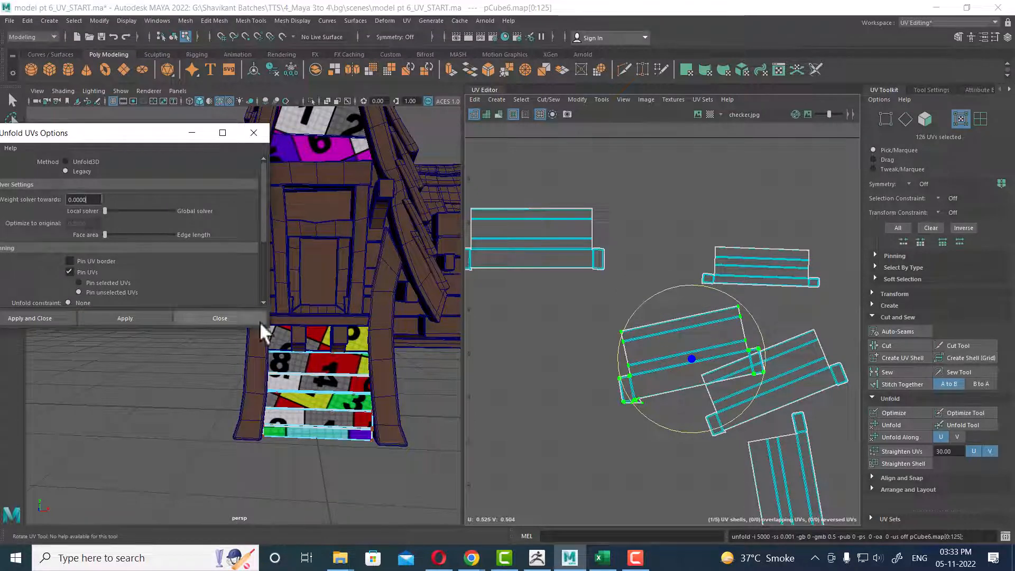
Unfold the plank shell with the Unfold3D method followed by Legacy, and level it horizontally.
click(82, 160)
click(135, 313)
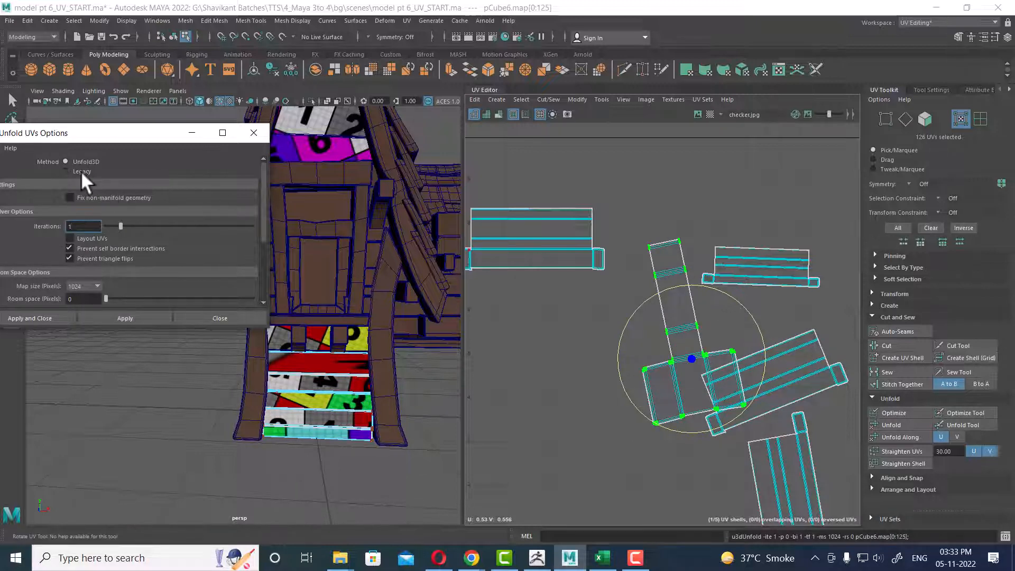
click(81, 170)
click(117, 313)
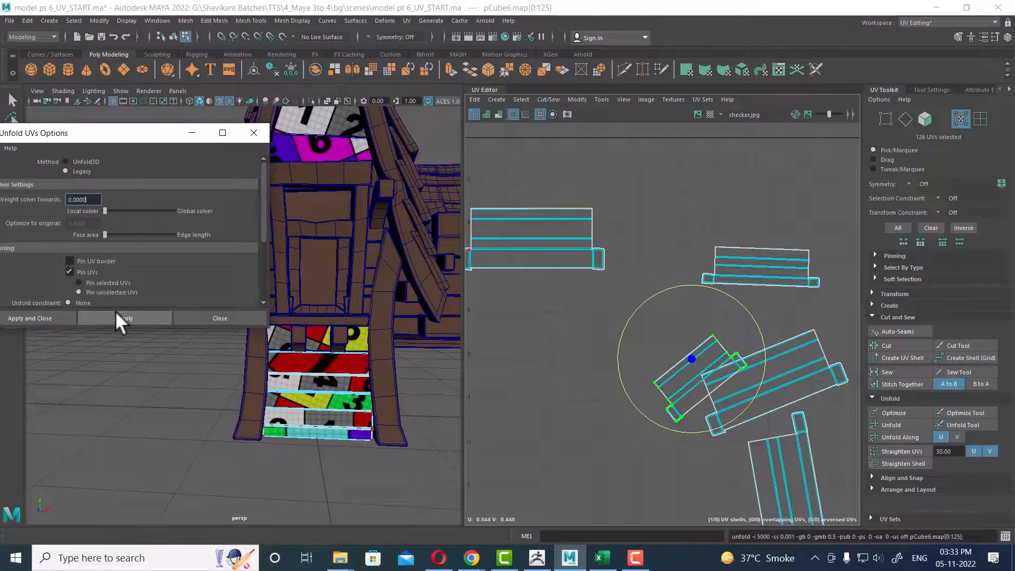
drag(743, 304, 774, 340)
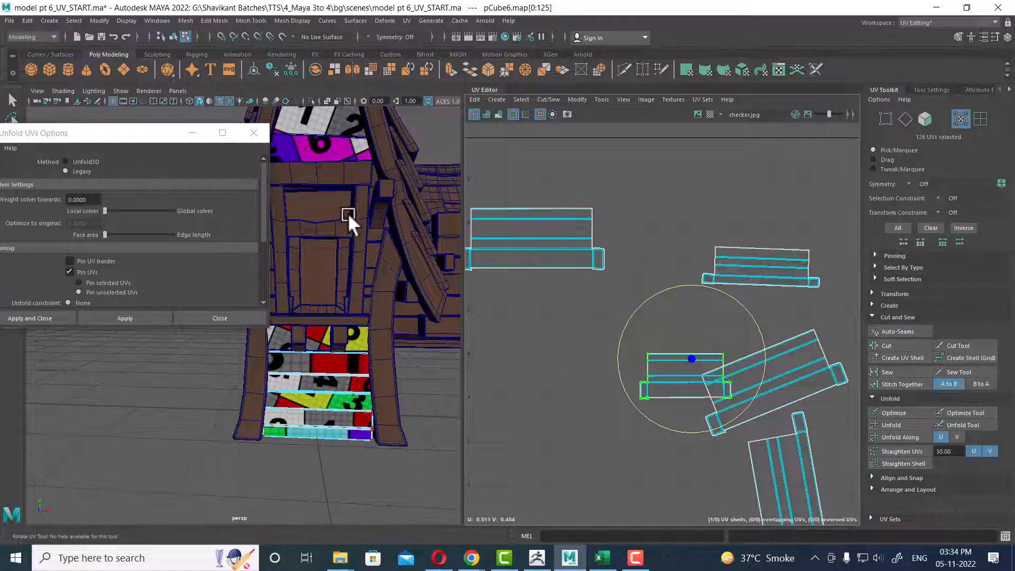
click(240, 318)
Select the second-lowest front plank and open the 2D texture placement attributes of its COLOR_CHECKER material's color texture.
right_drag(348, 339, 386, 308)
click(366, 455)
click(354, 427)
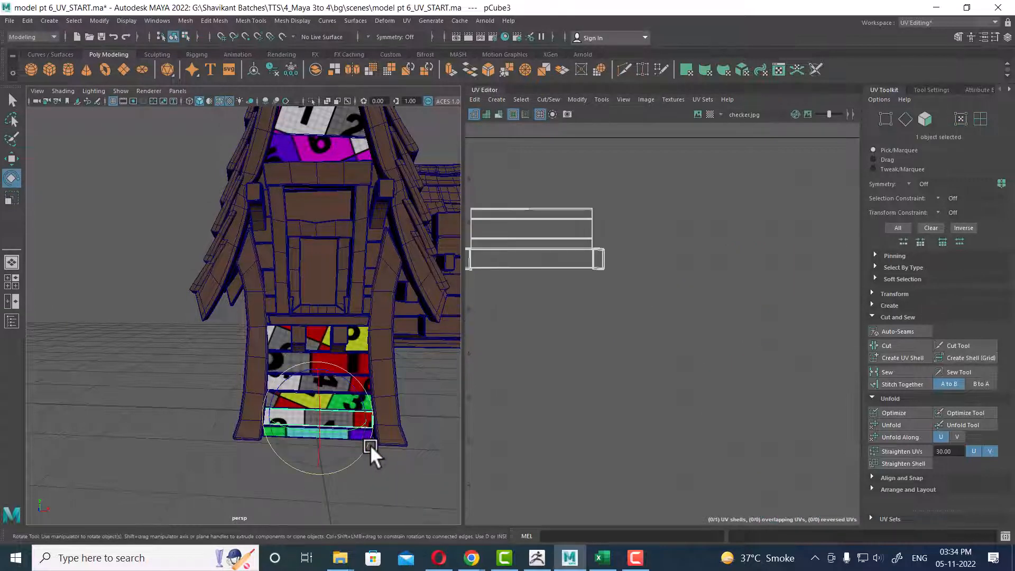
key(w)
right_drag(349, 420, 332, 521)
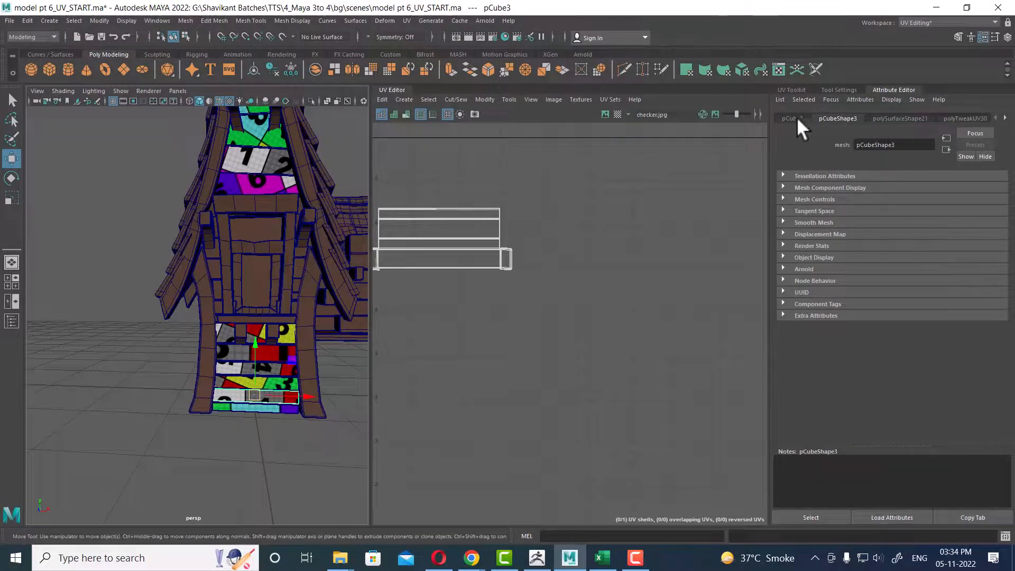
right_drag(255, 402, 253, 524)
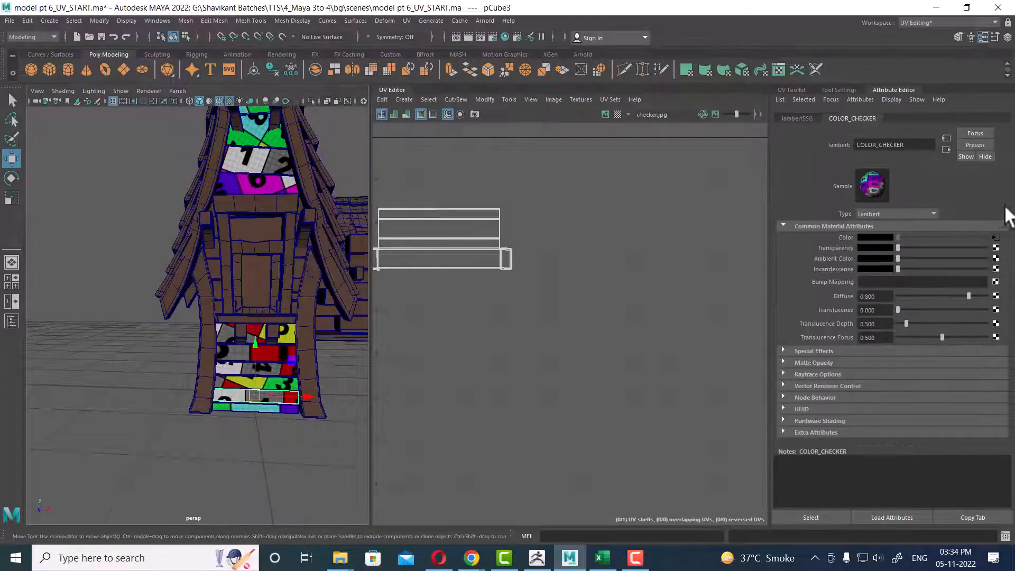
click(996, 237)
click(831, 119)
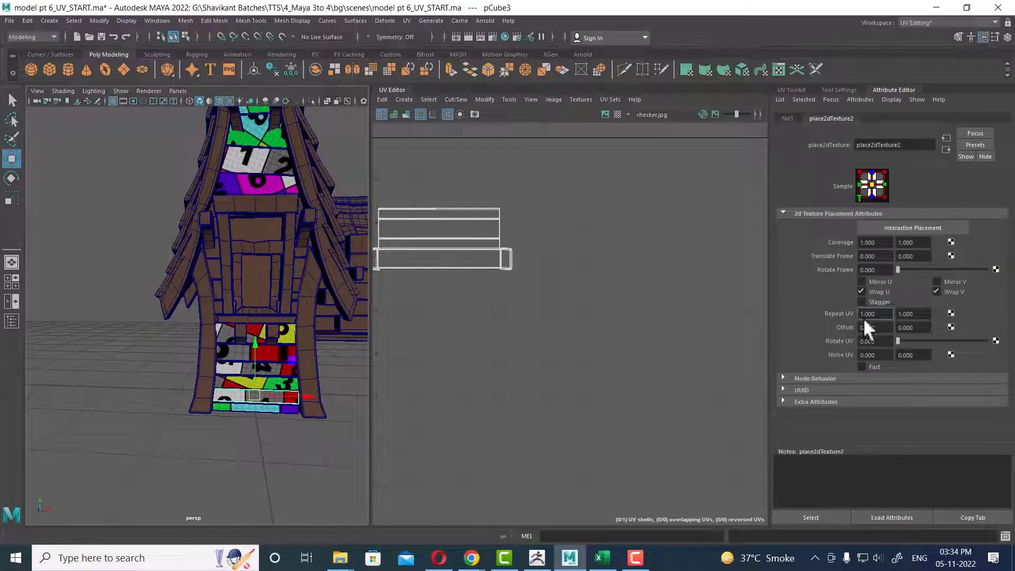
Set the checker texture's Repeat UV to 10 by 10.
click(871, 314)
text(10)
key(Tab)
text(10)
key(Return)
scroll(275, 370, up, 8)
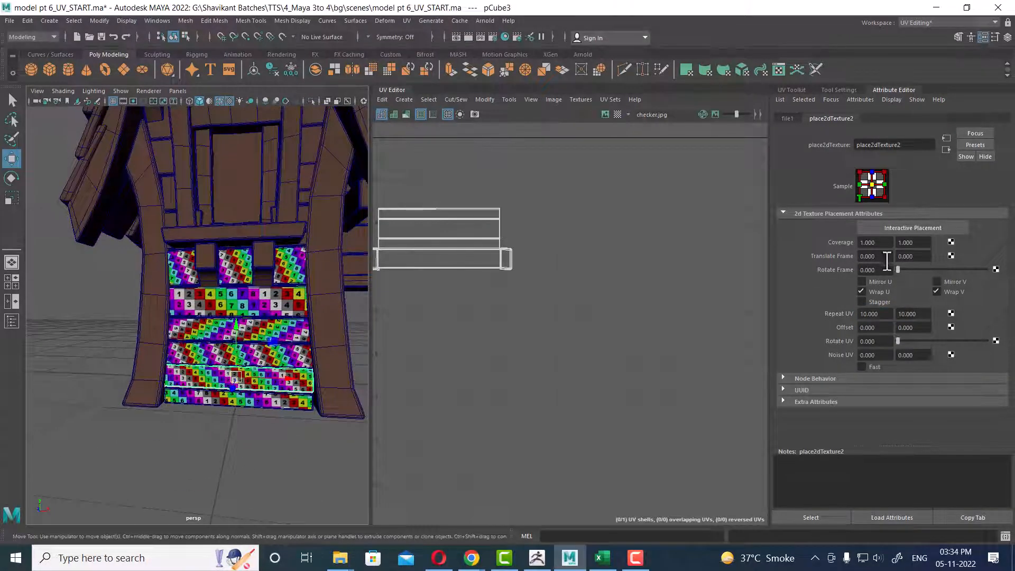
Set the checker texture's Repeat UV to 5 by 5 and check the pattern on the hut.
click(877, 314)
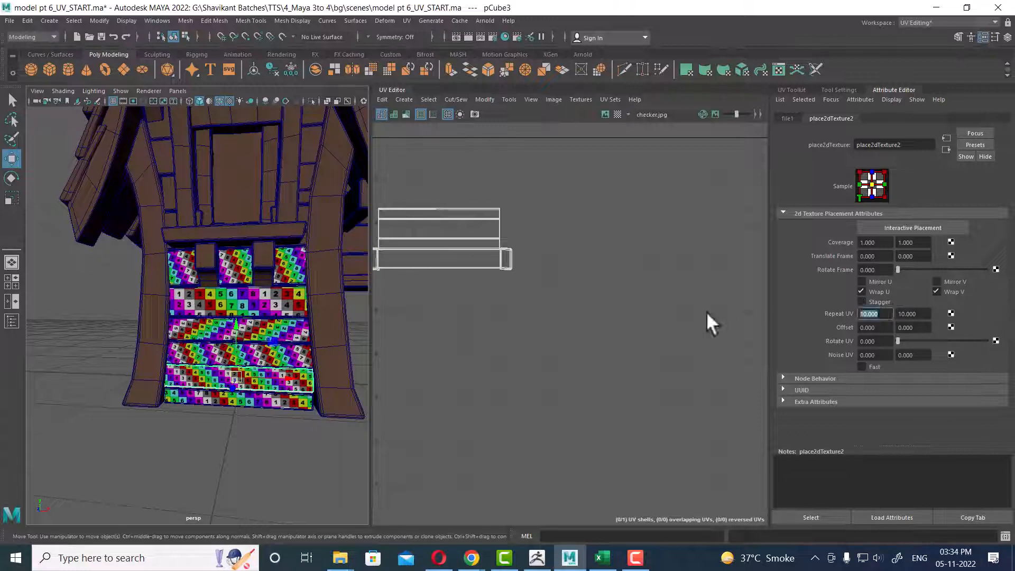
text(5)
key(Tab)
text(5)
key(Return)
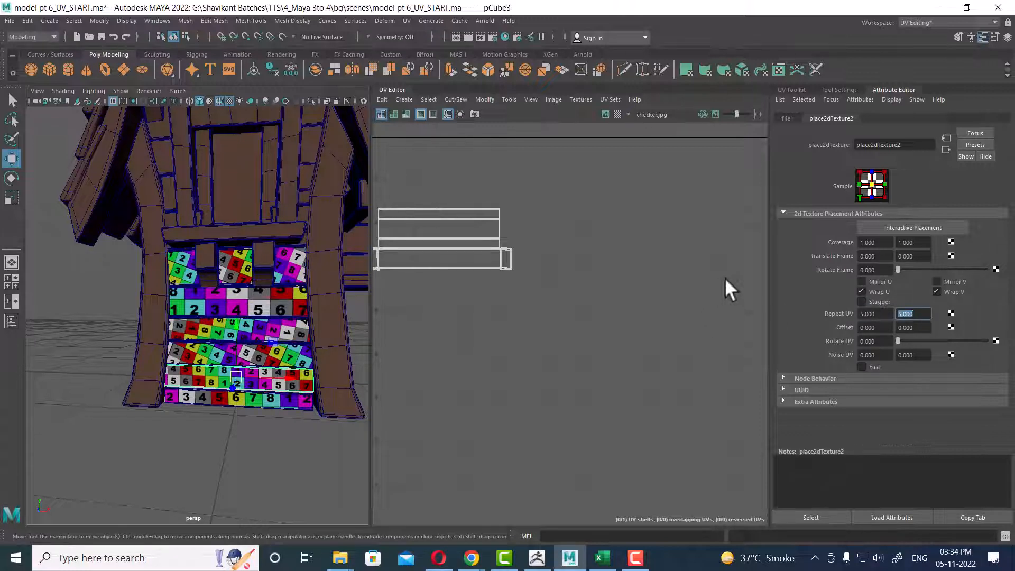
alt+drag(212, 343, 240, 348)
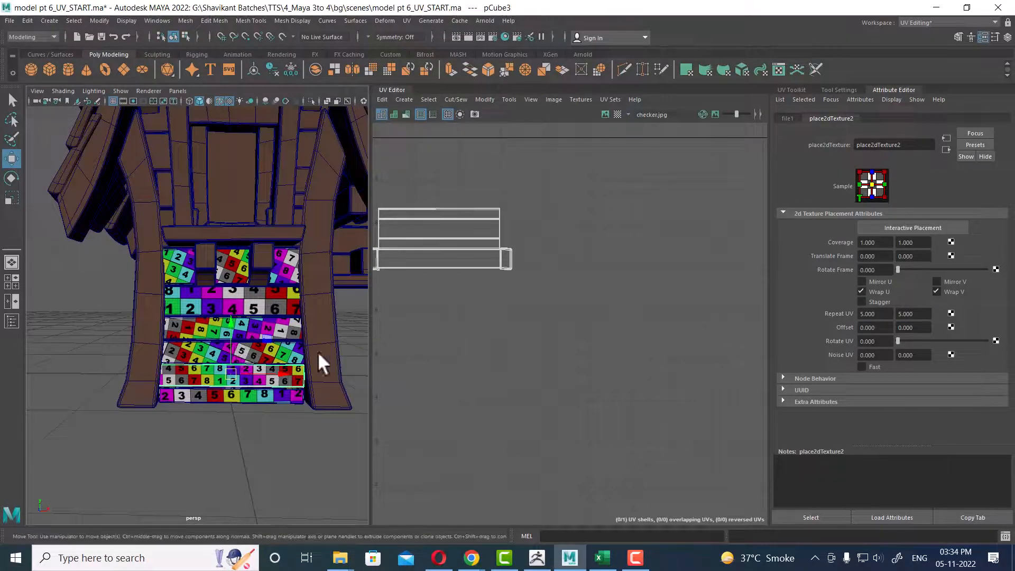
alt+right_drag(318, 351, 221, 303)
alt+middle_drag(221, 303, 242, 335)
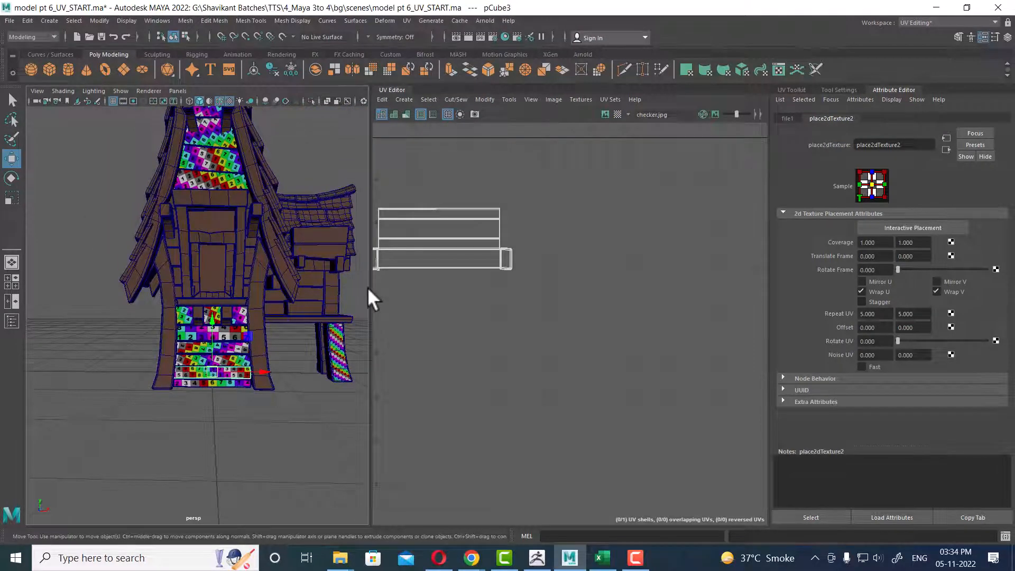
Select the five stacked front planks together, from the lowest one up to the one below the entrance.
alt+middle_drag(437, 291, 478, 303)
alt+right_drag(211, 359, 258, 401)
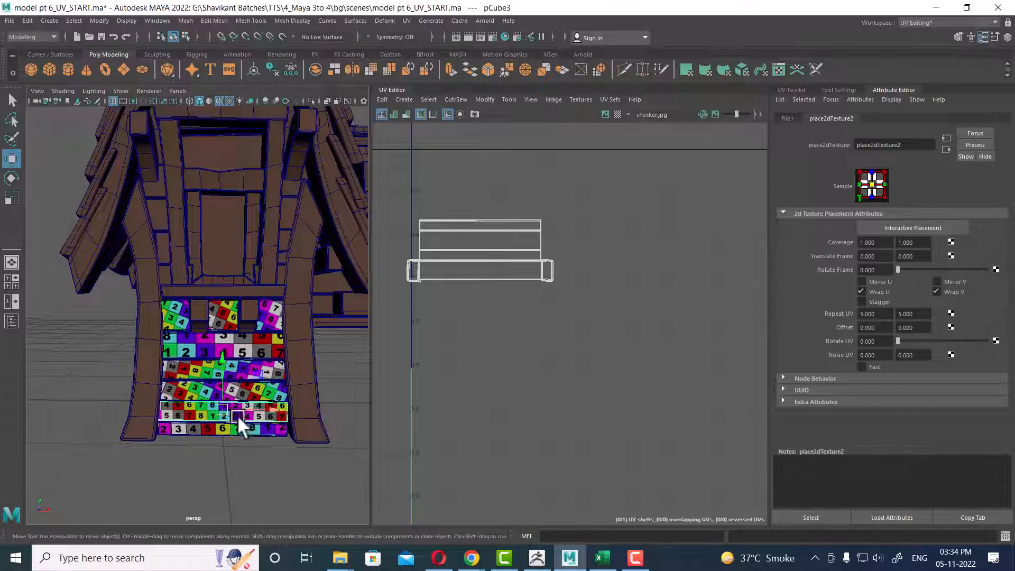
click(230, 433)
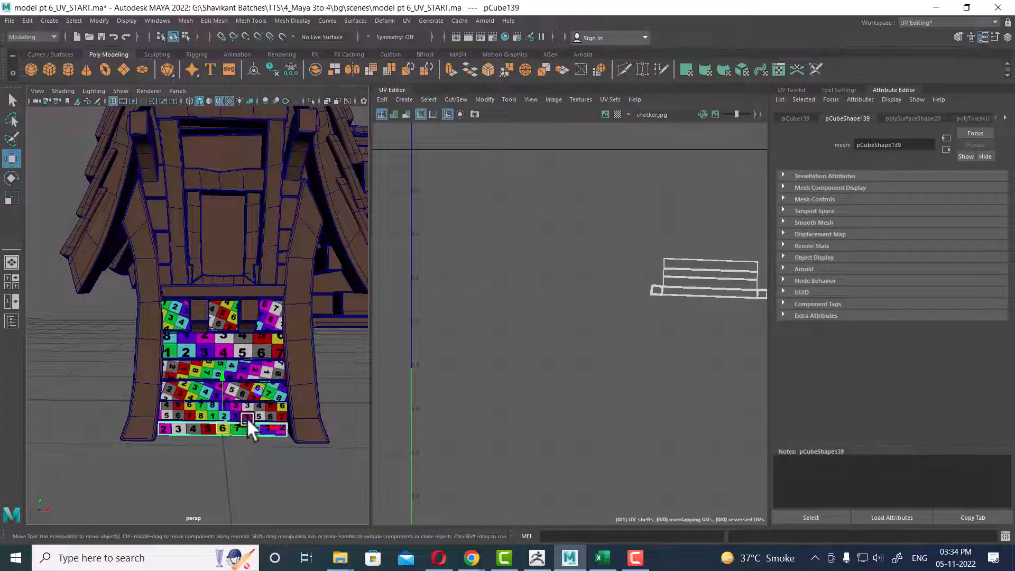
alt+drag(247, 418, 264, 431)
shift+click(262, 430)
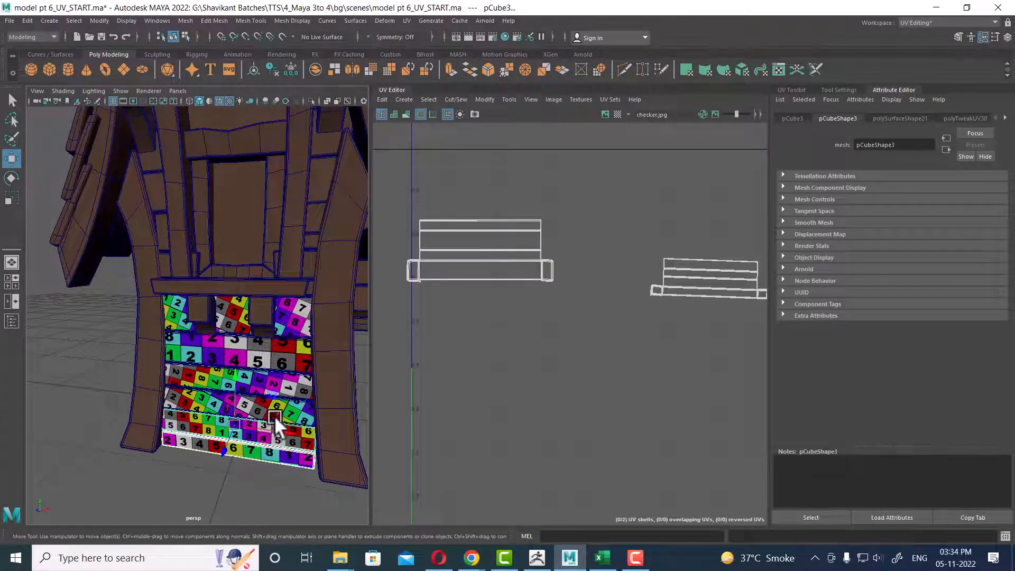
shift+click(283, 405)
shift+click(299, 384)
shift+click(300, 358)
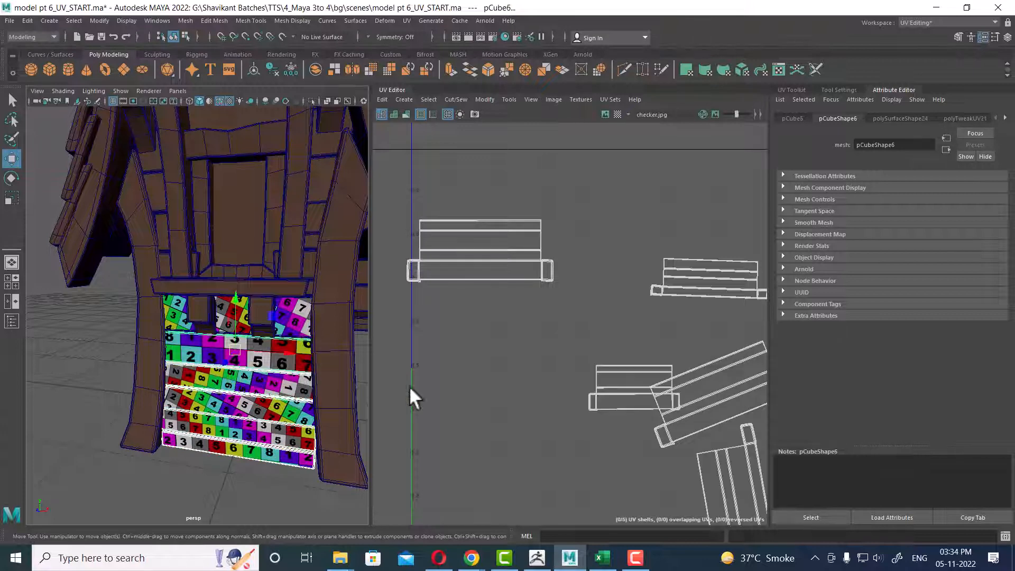
Frame the five plank shells in the UV view and select all of their UVs.
alt+right_drag(648, 365, 598, 288)
alt+middle_drag(635, 300, 595, 244)
alt+right_drag(601, 245, 634, 275)
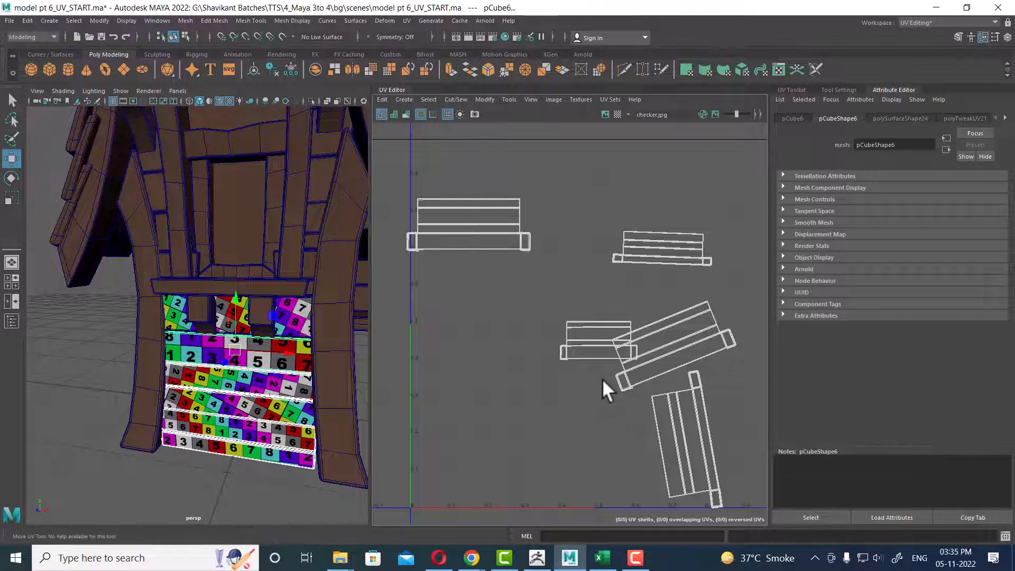
scroll(560, 261, down, 3)
right_drag(575, 287, 637, 296)
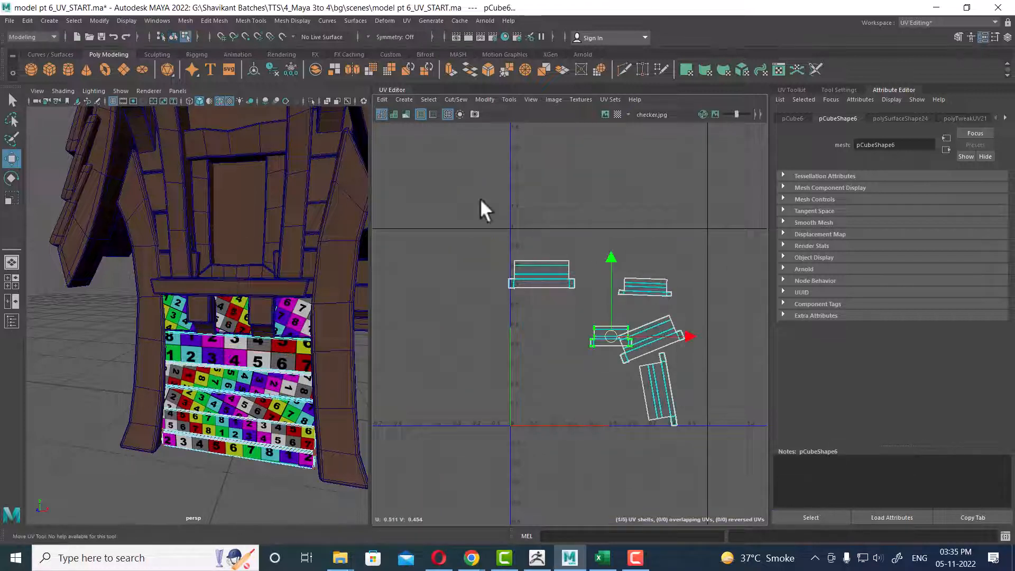
drag(480, 197, 706, 498)
Unfold all five plank shells with the Unfold3D method at 1 iteration and lay them out inside the UV tile.
shift+right_click(687, 271)
shift+right_drag(686, 270, 557, 266)
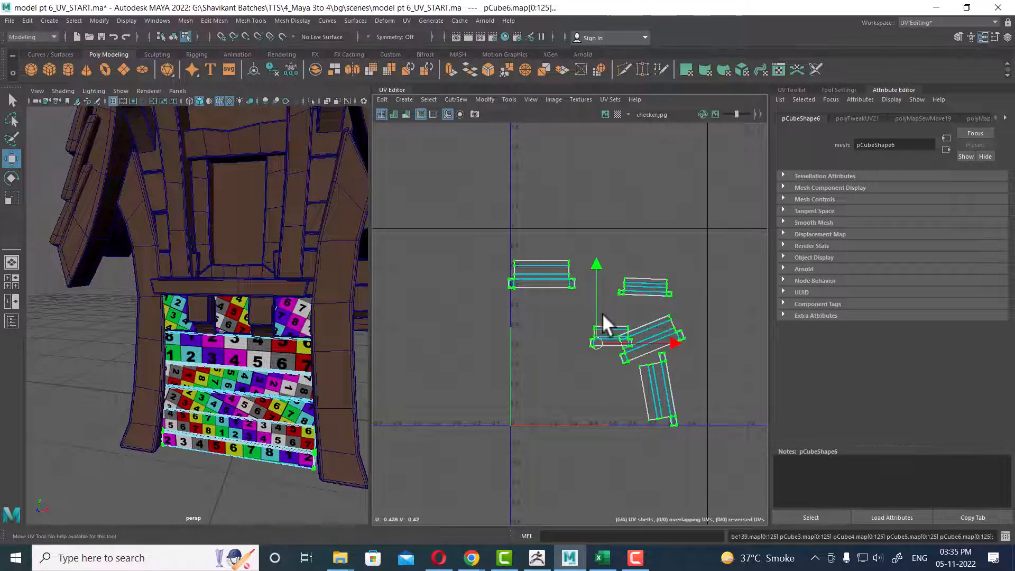
scroll(661, 317, up, 2)
shift+right_drag(673, 229, 582, 232)
drag(141, 141, 274, 94)
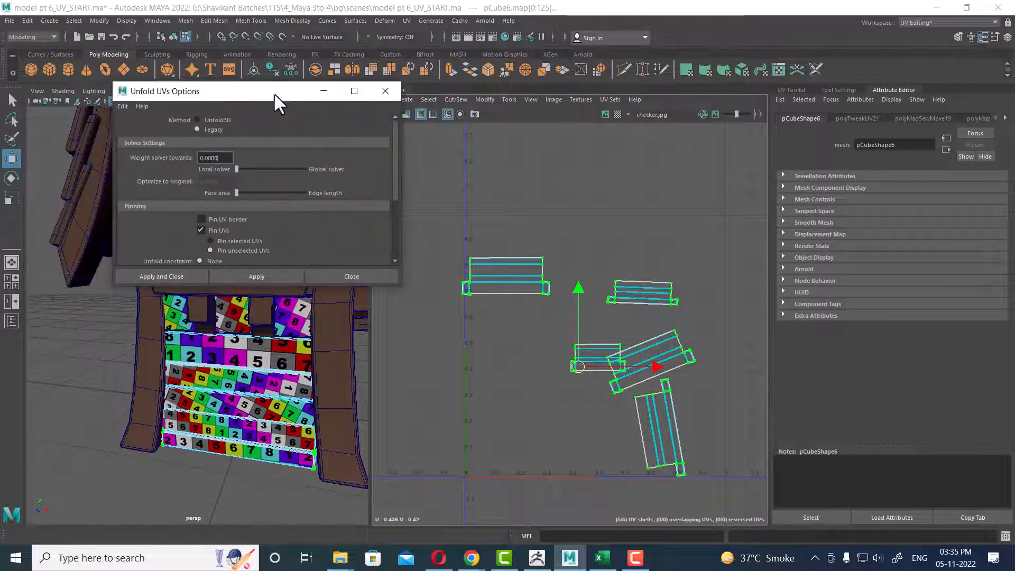
click(205, 119)
click(257, 276)
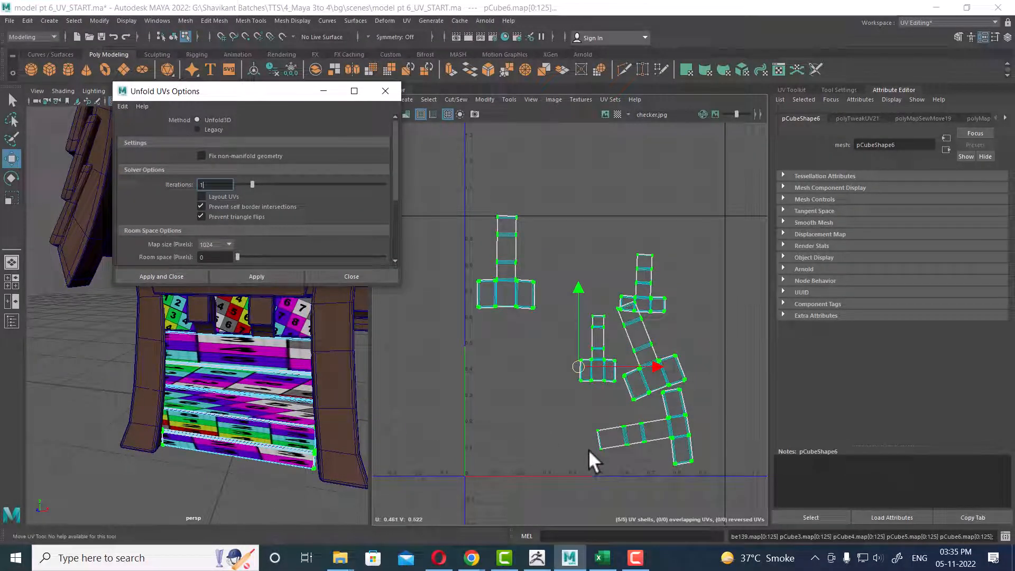
shift+right_drag(654, 241, 574, 280)
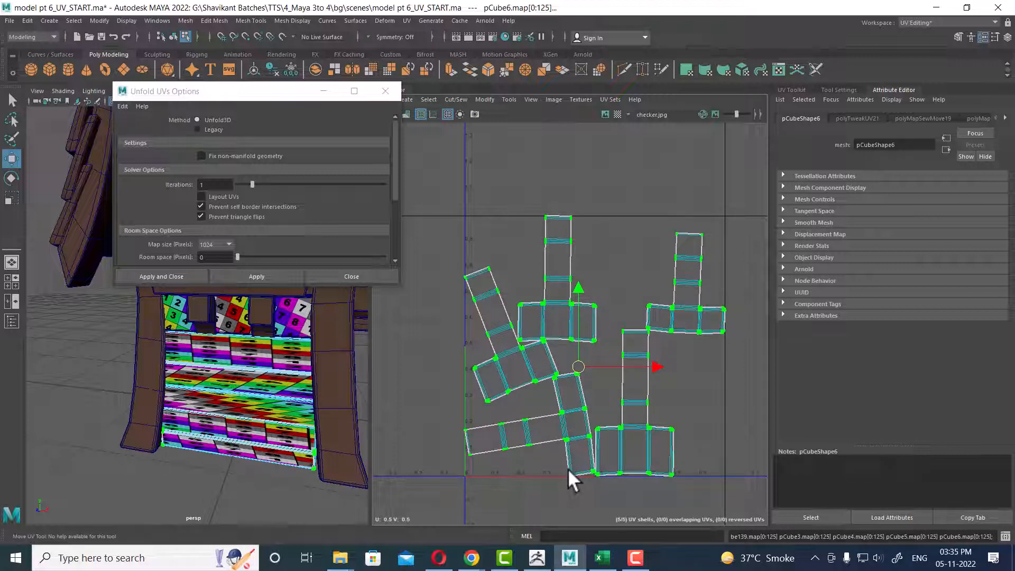
Unfold the five plank shells again using the Legacy method and close the unfold options.
click(214, 129)
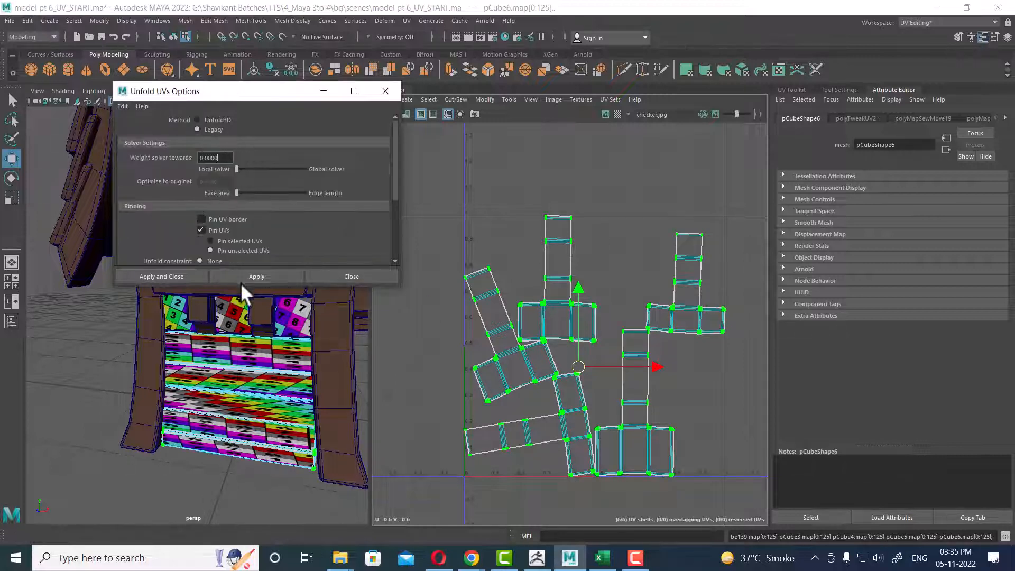
click(246, 274)
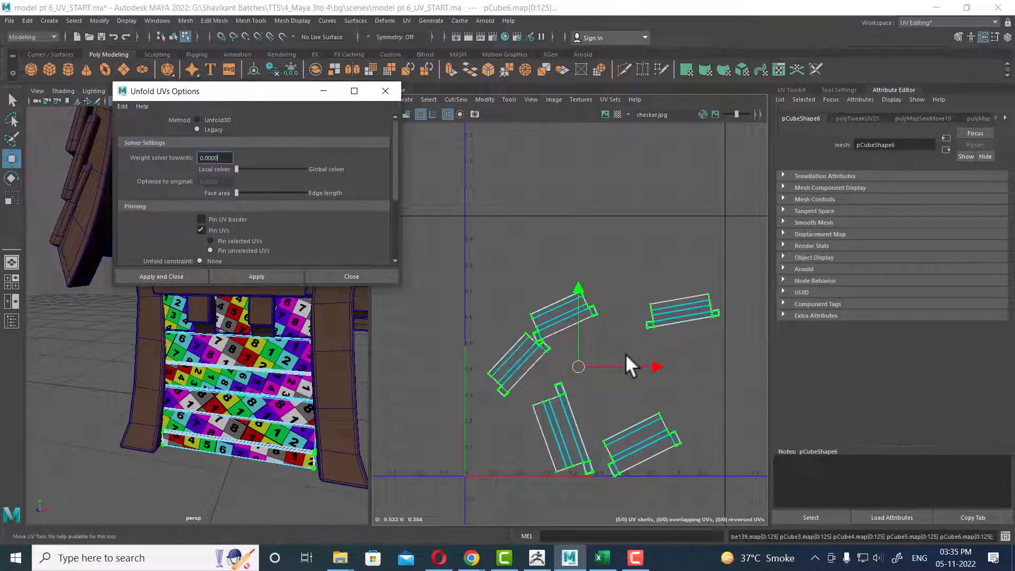
scroll(628, 363, down, 2)
alt+middle_drag(623, 312, 583, 190)
scroll(613, 233, up, 4)
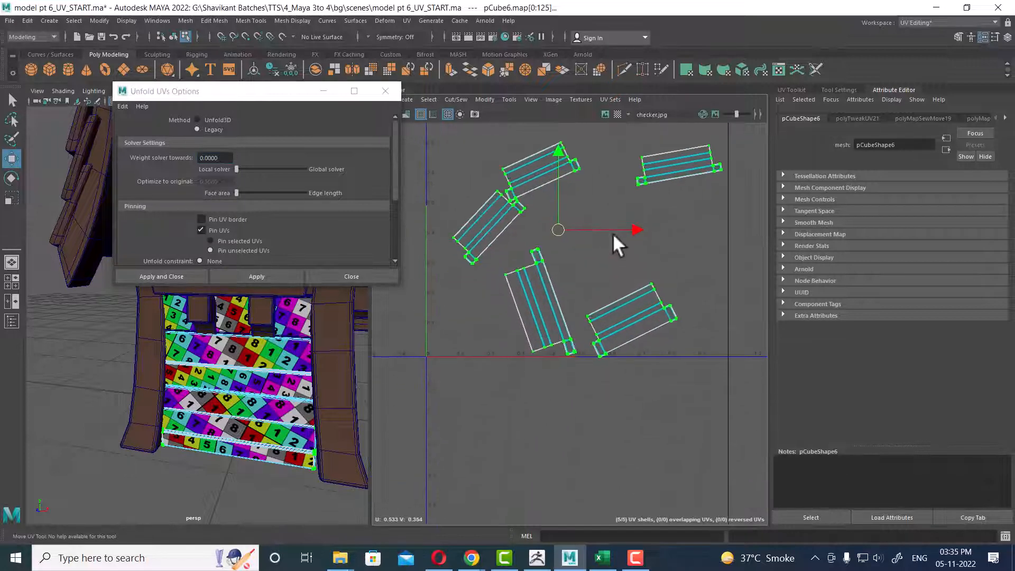
mouse_move(596, 278)
alt+middle_down()
mouse_move(614, 318)
mouse_move(585, 294)
alt+middle_up()
click(380, 273)
Switch to UV shell selection and select the lower-right plank shell in the UV layout.
scroll(617, 333, up, 1)
scroll(629, 338, down, 1)
right_drag(635, 323, 698, 319)
click(667, 320)
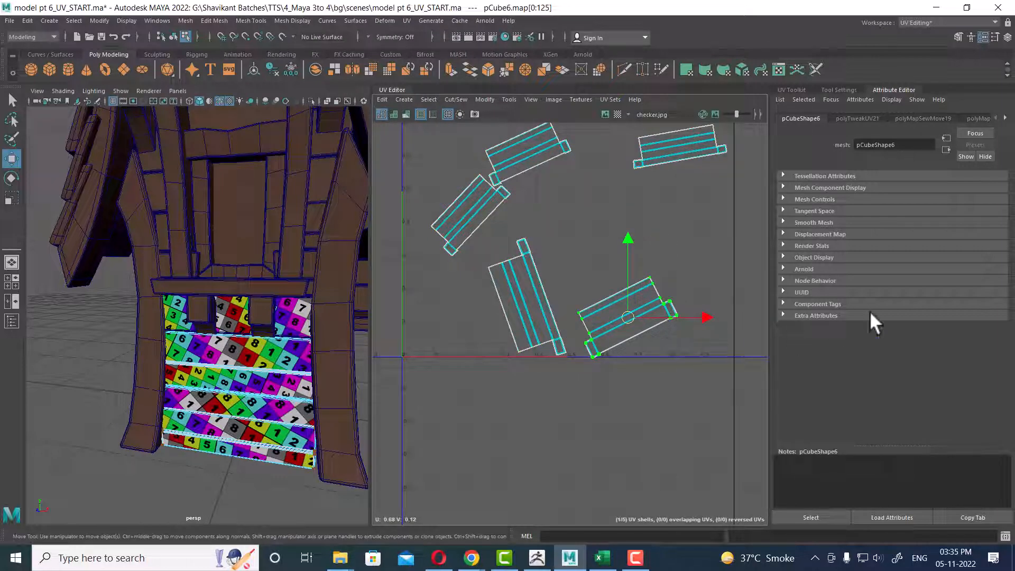
Examine the unfold, straighten, align and snap options offered in the UV Toolkit.
click(795, 90)
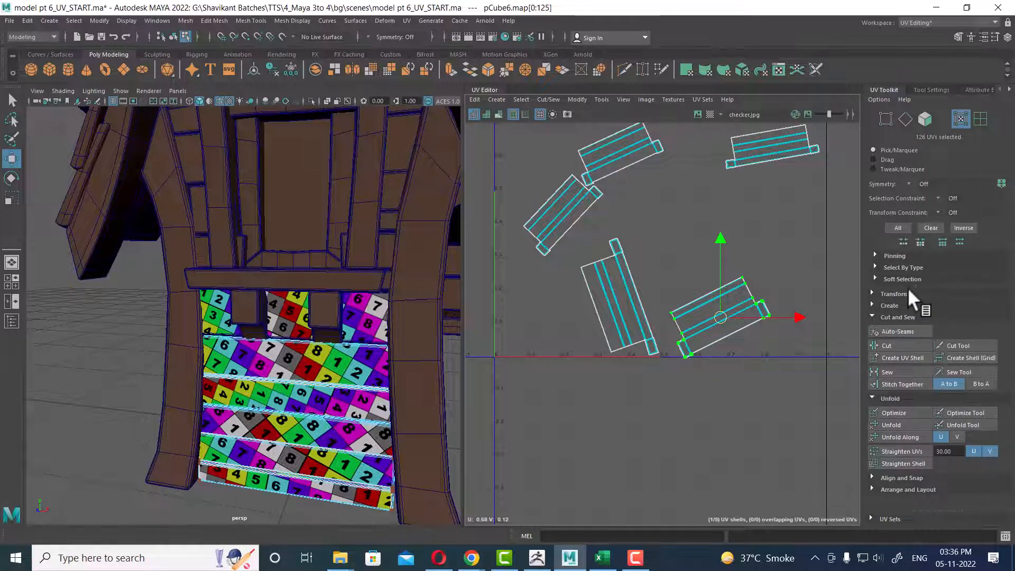
click(898, 316)
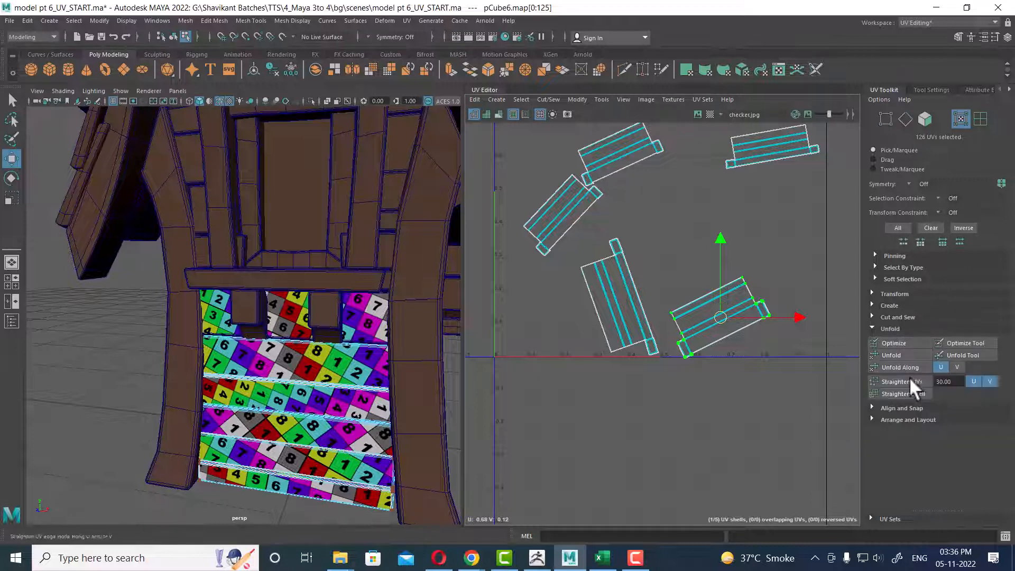
click(904, 409)
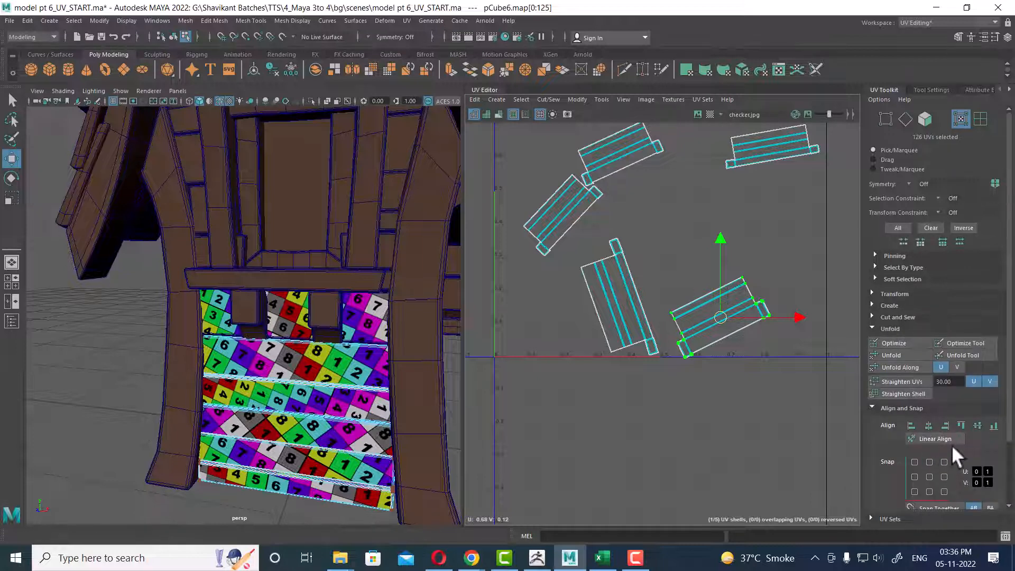
scroll(949, 439, down, 3)
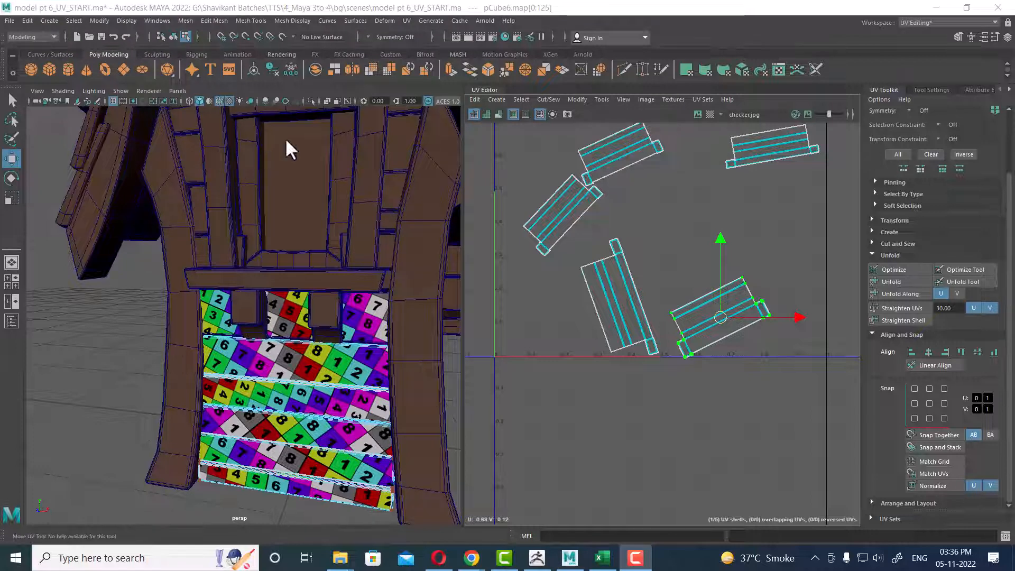
scroll(759, 364, up, 1)
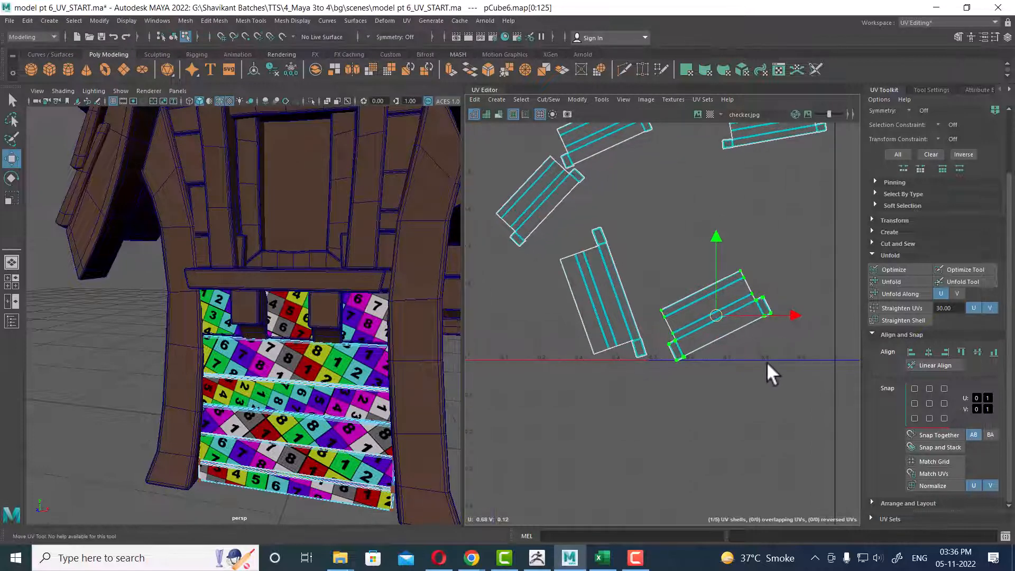
scroll(767, 362, down, 1)
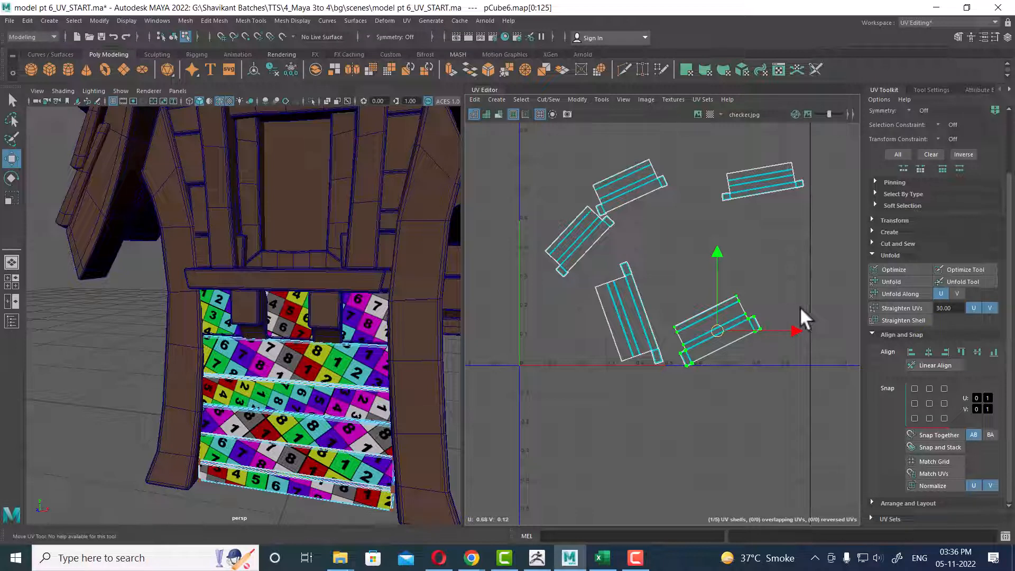
click(904, 254)
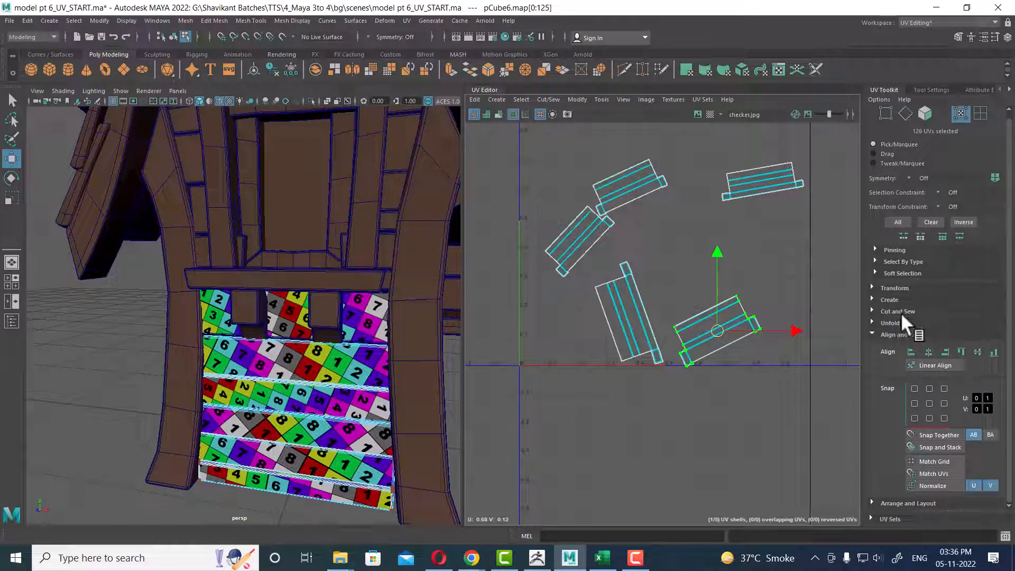
scroll(337, 320, down, 3)
Select the two-board box on the hut's side balcony and apply an automatic UV projection to it.
alt+drag(327, 316, 222, 281)
click(349, 219)
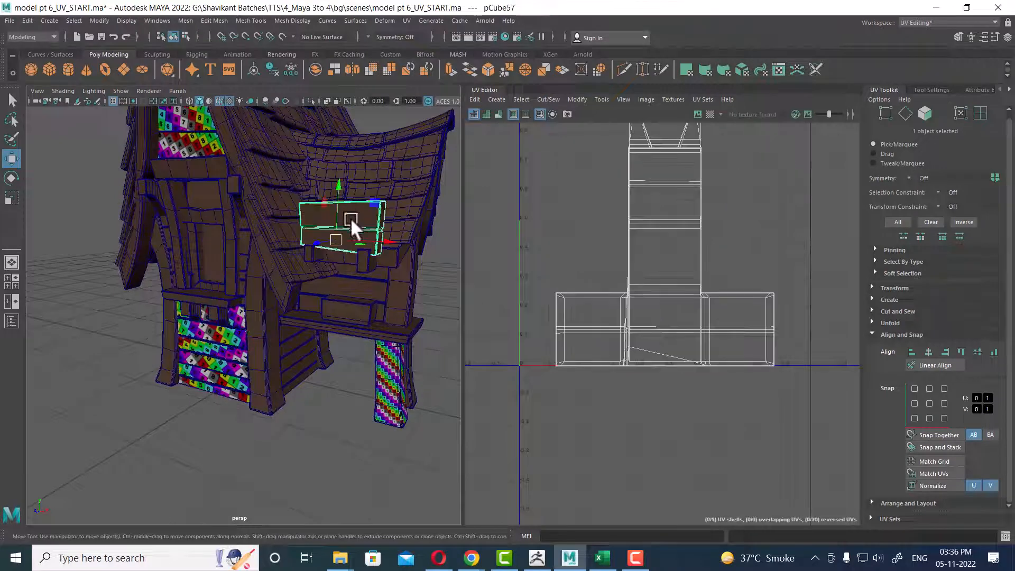
alt+drag(351, 218, 324, 431)
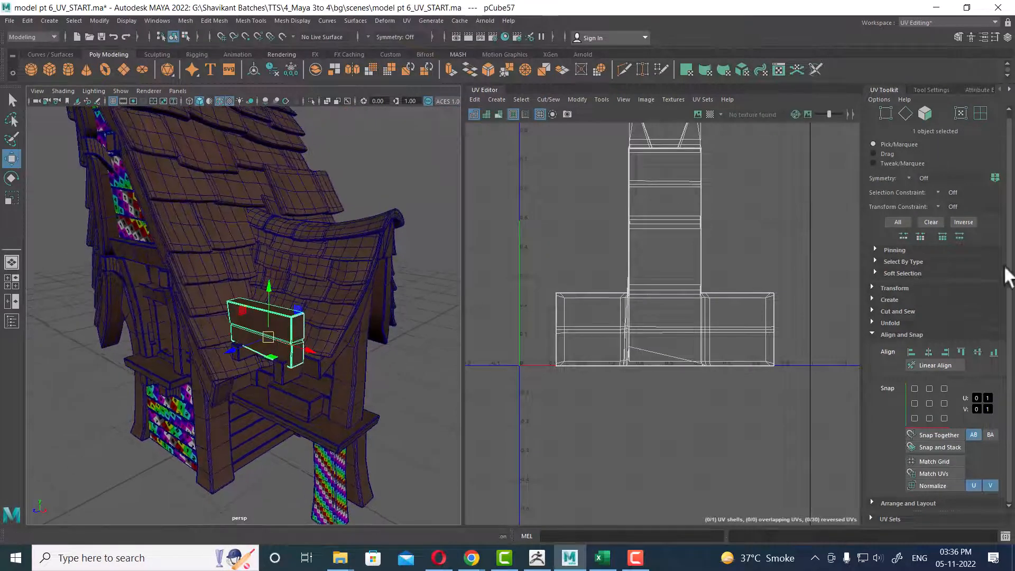
click(899, 299)
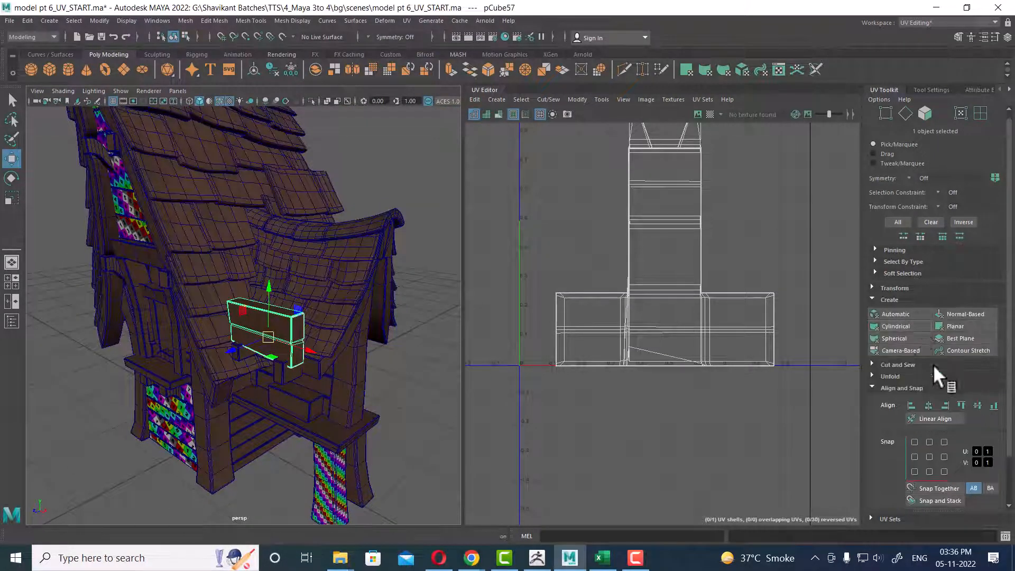
click(899, 314)
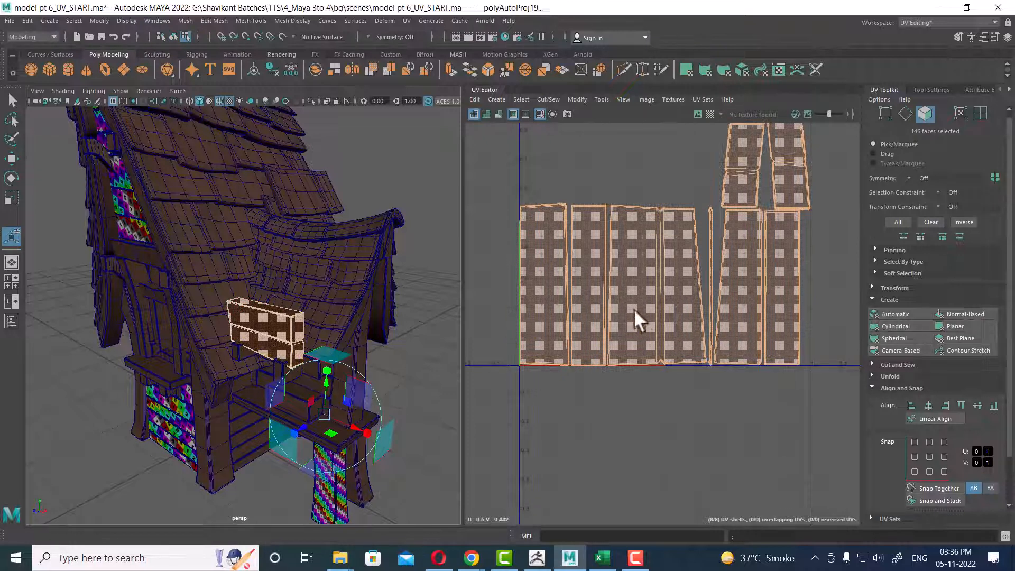
Return the balcony box to object mode and hide all unselected objects to isolate it.
alt+drag(256, 335, 354, 318)
right_drag(354, 318, 414, 272)
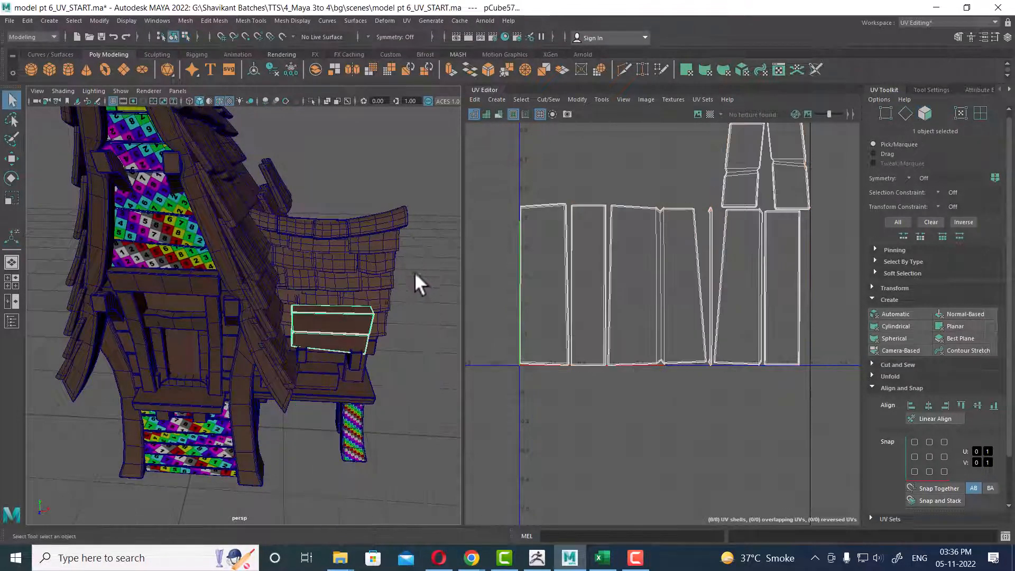
click(415, 271)
click(354, 317)
key(alt+h)
alt+right_drag(361, 328, 394, 389)
alt+middle_drag(394, 389, 287, 384)
alt+drag(286, 383, 307, 404)
alt+middle_drag(307, 404, 172, 317)
alt+right_drag(172, 317, 243, 367)
alt+drag(242, 367, 283, 291)
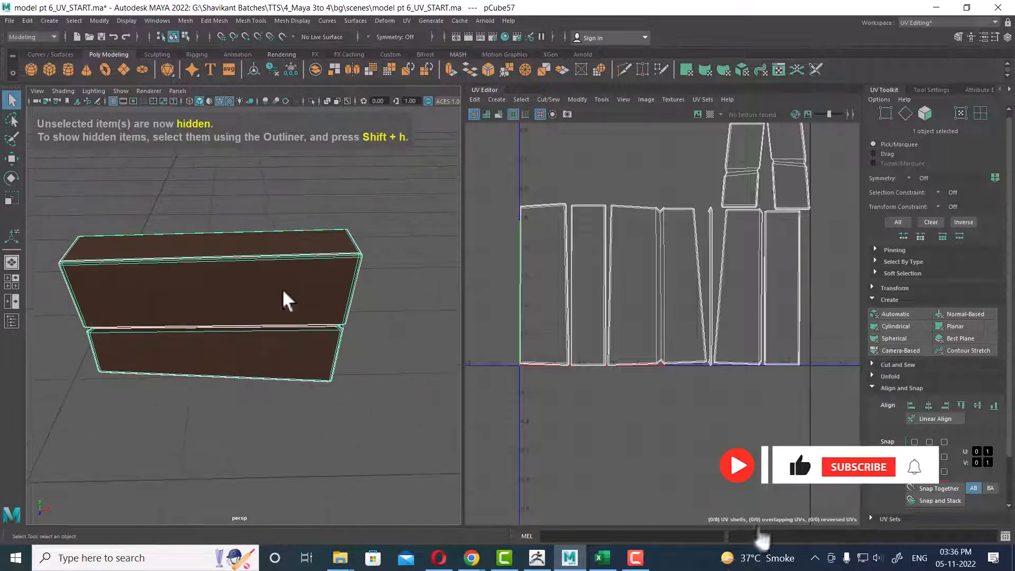
Select the box's lengthwise edges except for one bottom seam, and Move and Sew the long side shells into one strip.
right_drag(283, 299, 222, 199)
double_click(211, 234)
alt+drag(294, 391, 404, 334)
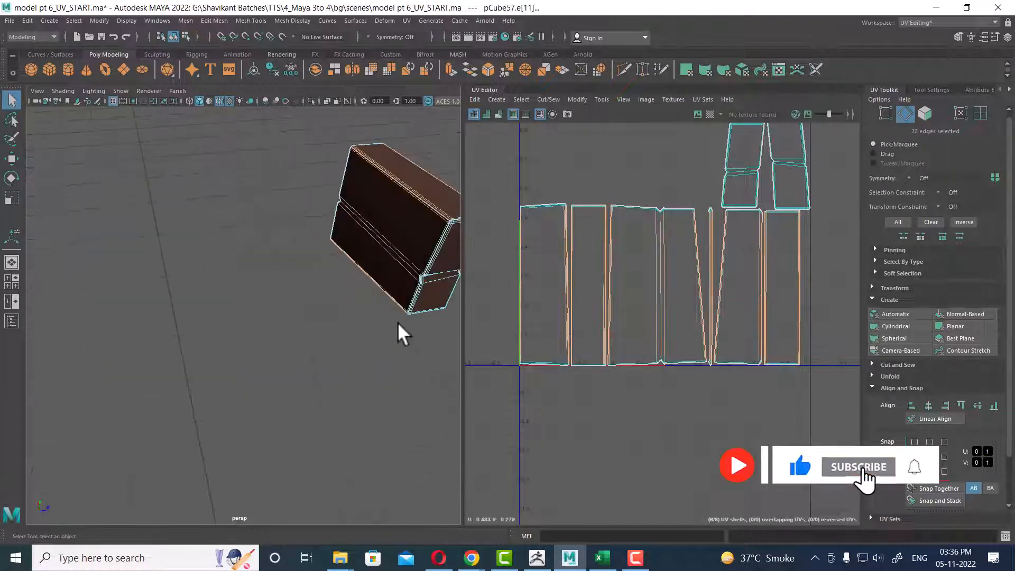
alt+drag(324, 272, 335, 388)
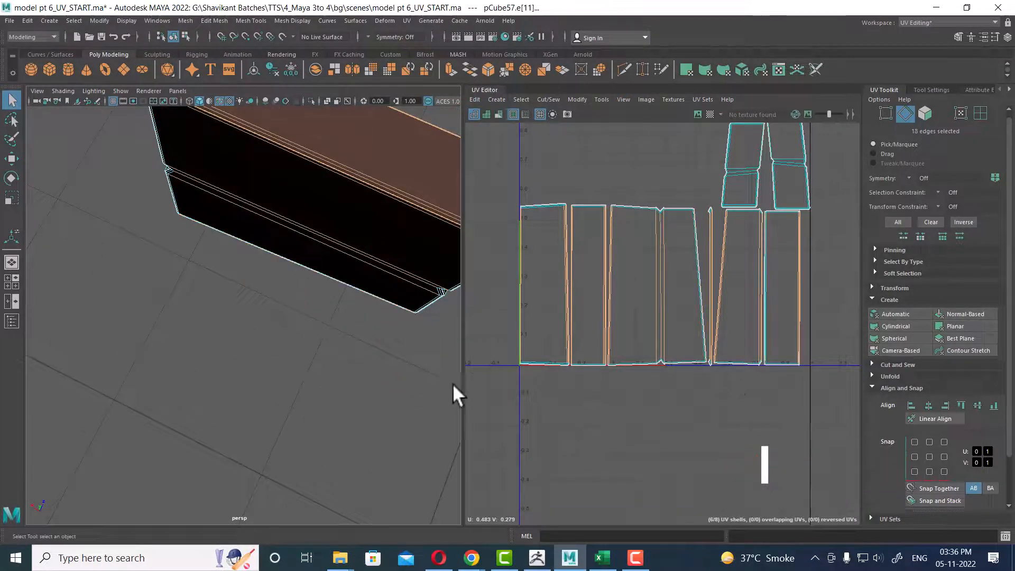
alt+drag(339, 317, 280, 279)
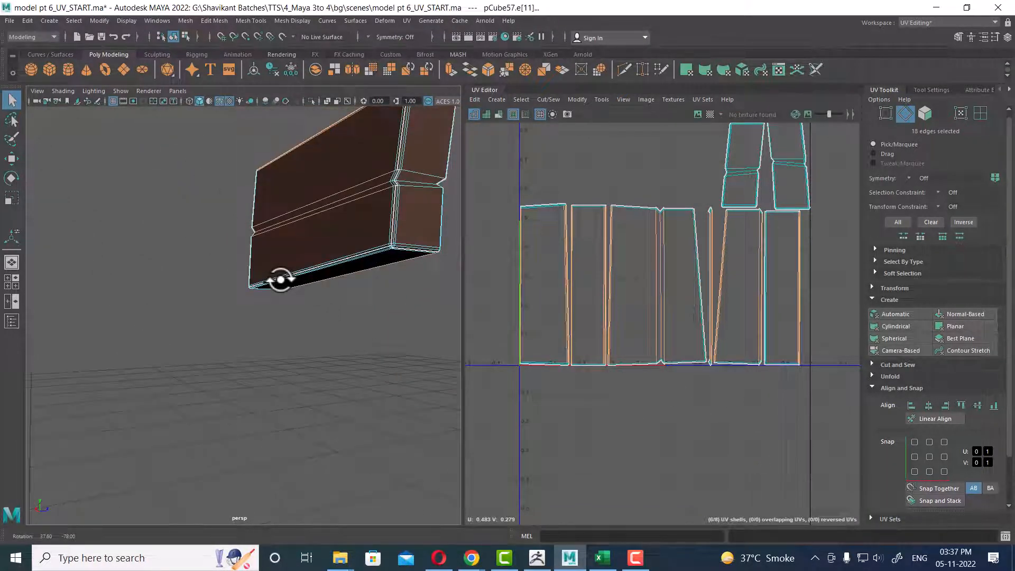
scroll(649, 270, down, 2)
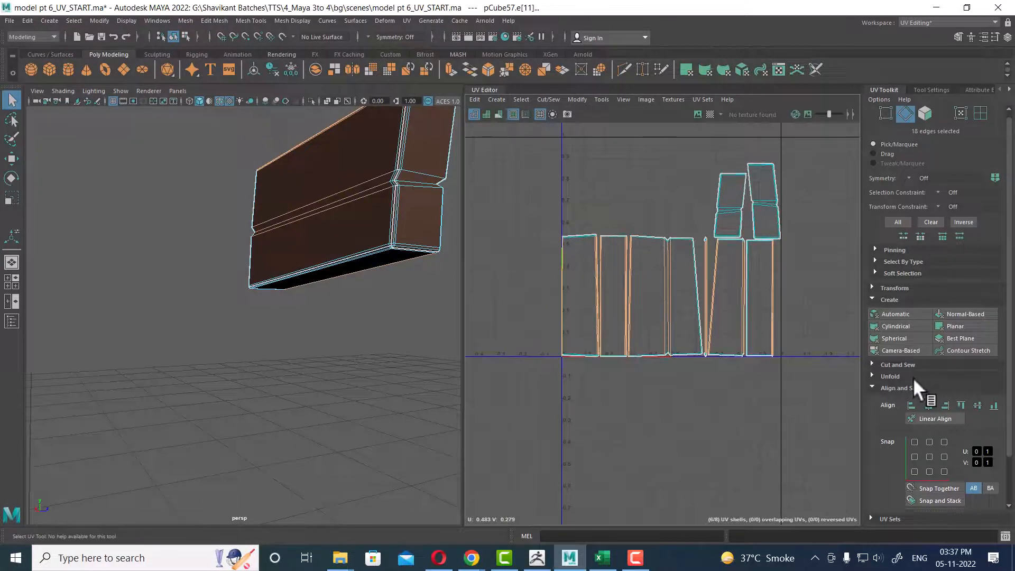
shift+right_drag(696, 319, 687, 260)
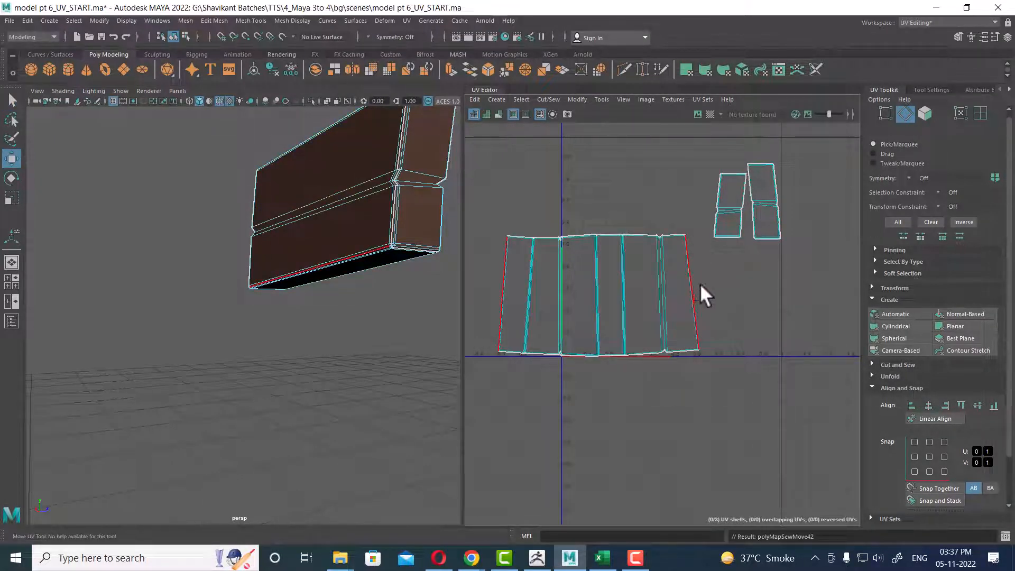
Select the edges around one end of the box and Move and Sew that end's shell onto the long strip.
alt+drag(401, 297, 321, 252)
alt+middle_drag(320, 253, 221, 280)
alt+drag(270, 275, 177, 316)
double_click(173, 229)
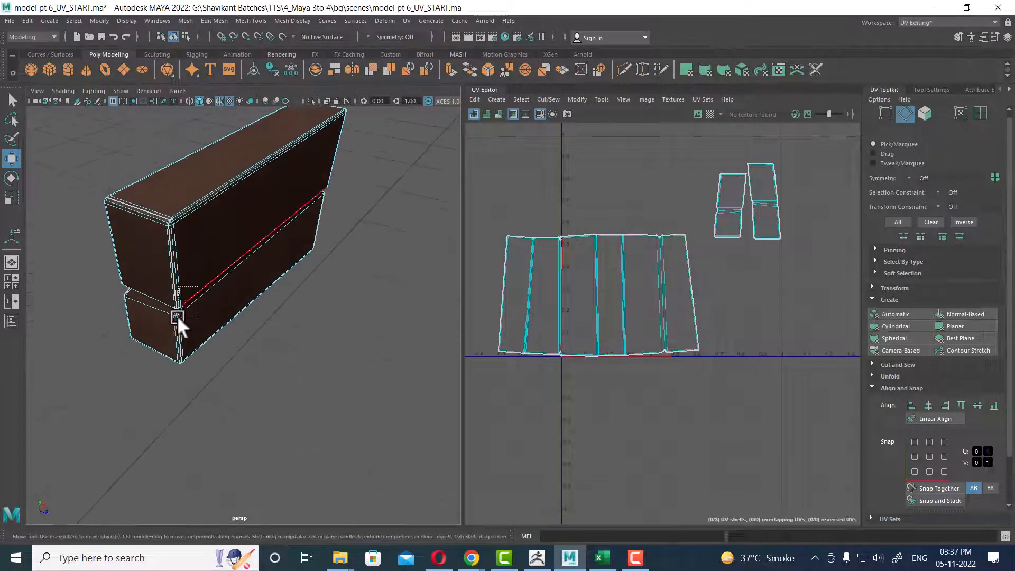
alt+drag(388, 347, 269, 271)
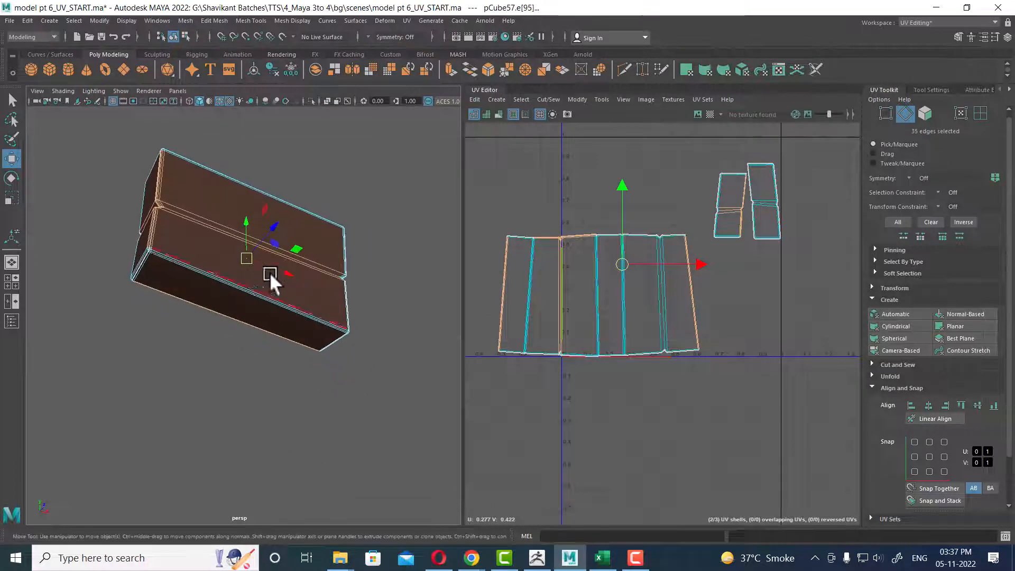
double_click(338, 361)
shift+right_drag(626, 301, 627, 274)
click(627, 221)
Select the edges around the opposite end of the box and Move and Sew the remaining end shell onto the strip.
alt+drag(227, 249, 398, 192)
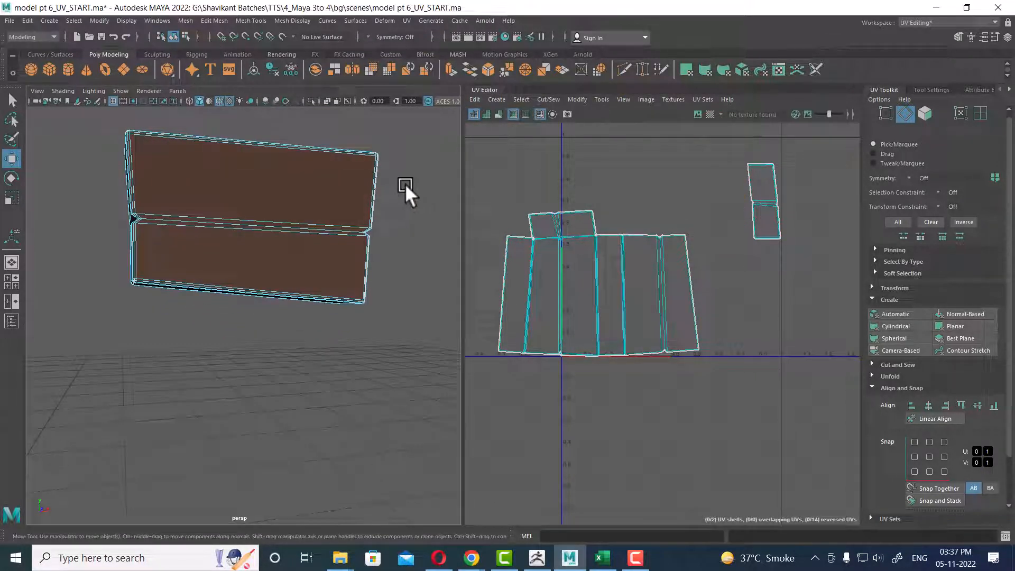
double_click(362, 258)
alt+drag(361, 258, 285, 279)
alt+drag(316, 319, 344, 315)
ctrl+drag(402, 162, 360, 253)
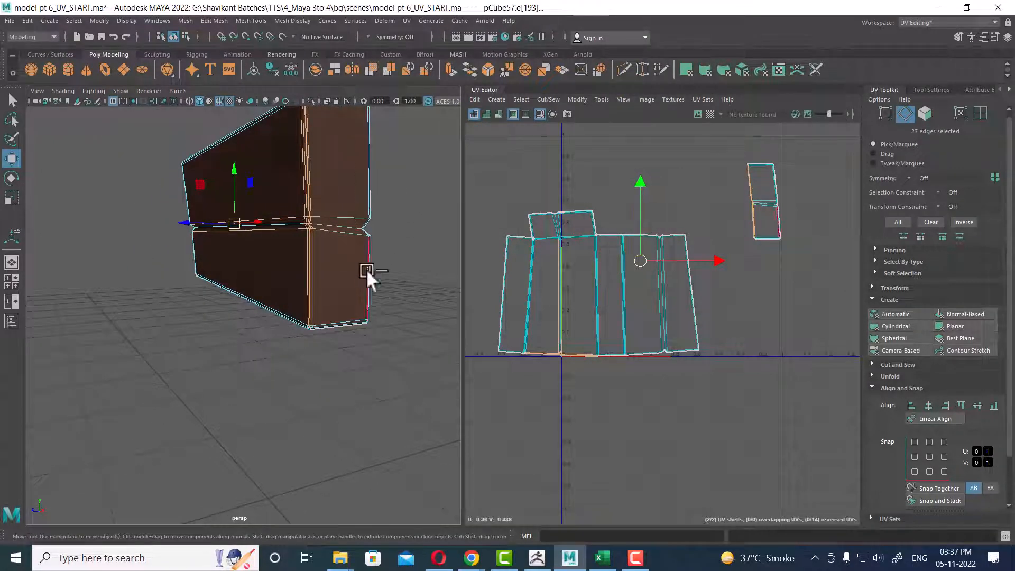
shift+right_drag(643, 346, 609, 315)
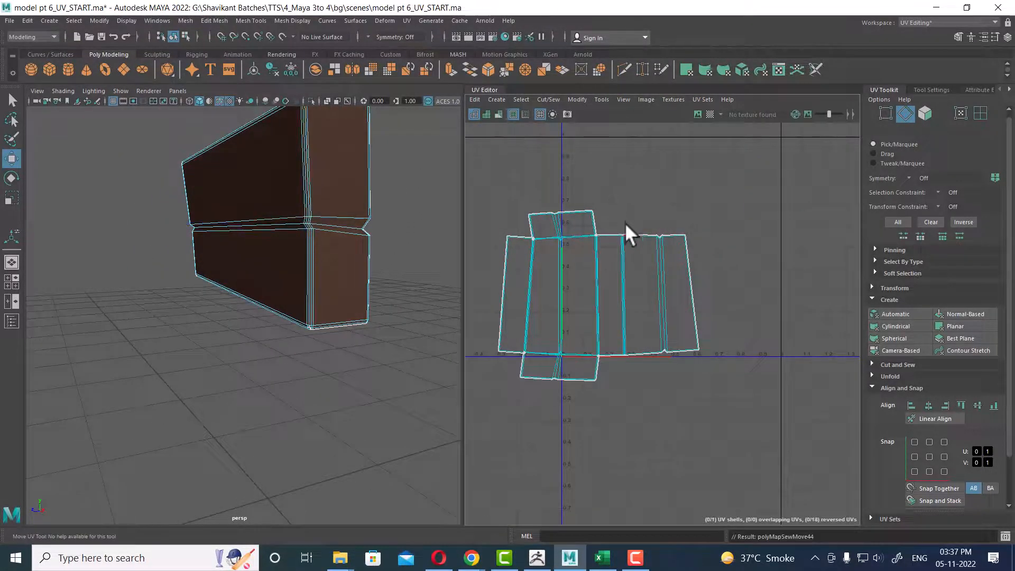
Select the whole box in object mode and assign it the existing checker texture material.
alt+drag(299, 272, 364, 284)
alt+right_drag(364, 285, 332, 259)
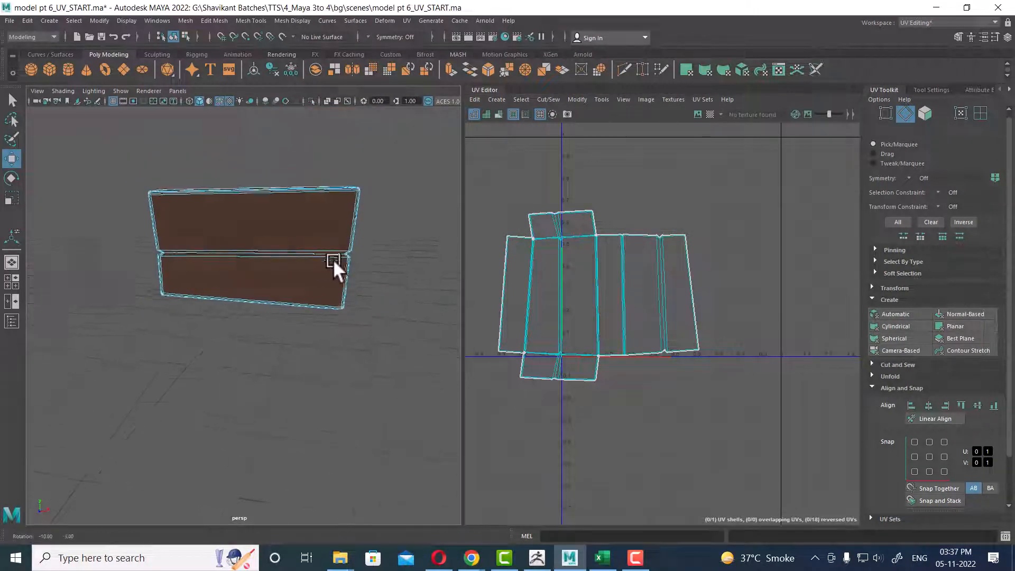
alt+drag(332, 259, 356, 251)
mouse_move(618, 265)
right_down()
mouse_move(648, 265)
mouse_move(627, 247)
right_up()
click(256, 230)
right_drag(256, 235, 312, 515)
alt+drag(364, 304, 363, 344)
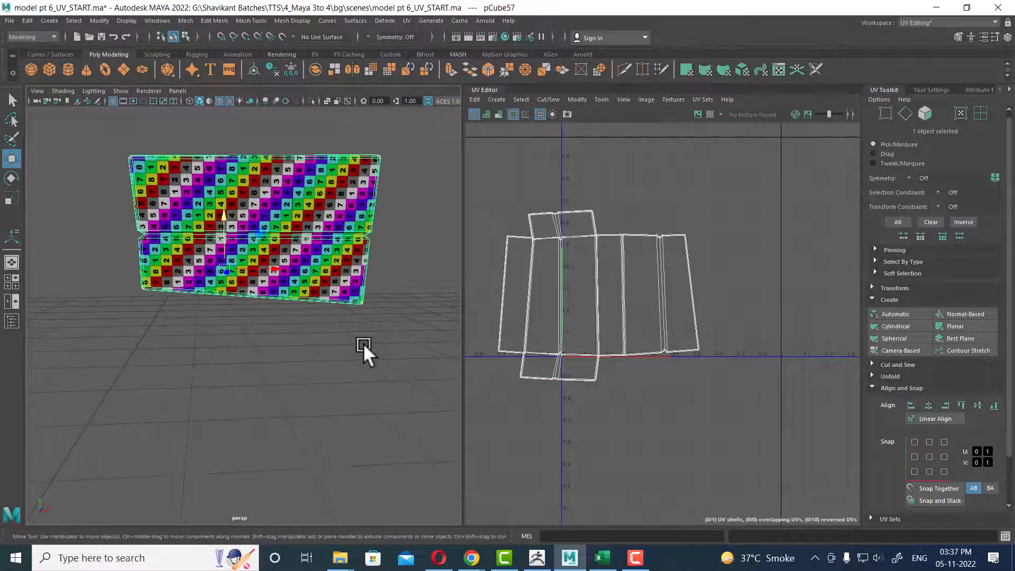
Select all UVs of the box's shell and rotate them 90 degrees counterclockwise.
right_drag(678, 290, 710, 285)
drag(714, 205, 665, 266)
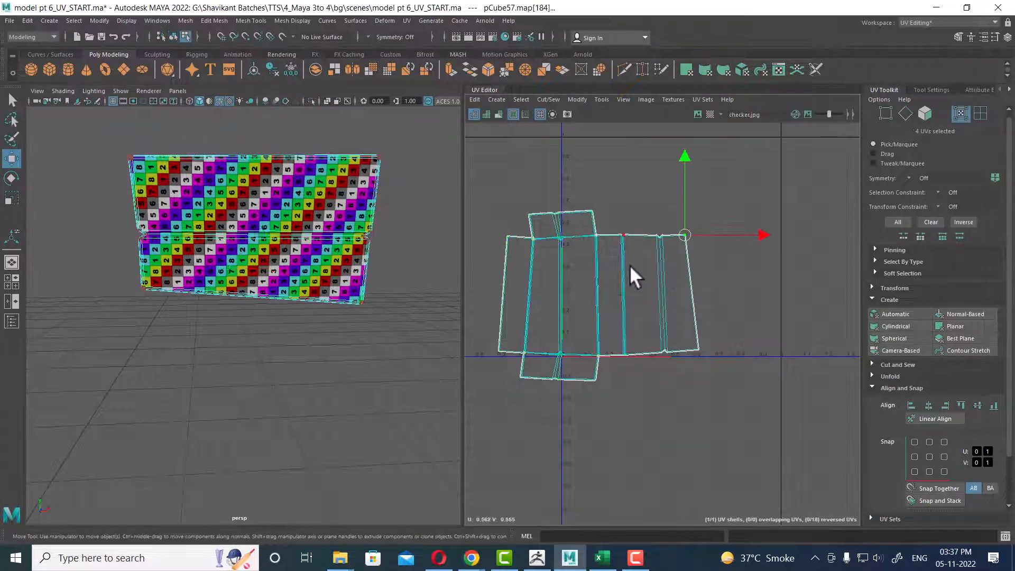
ctrl+right_drag(630, 265, 682, 287)
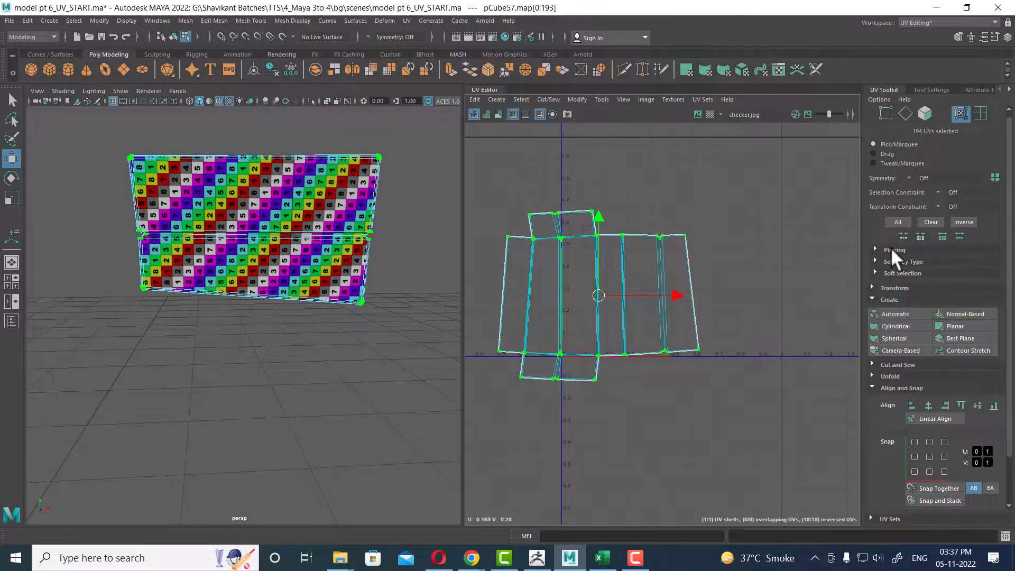
click(911, 288)
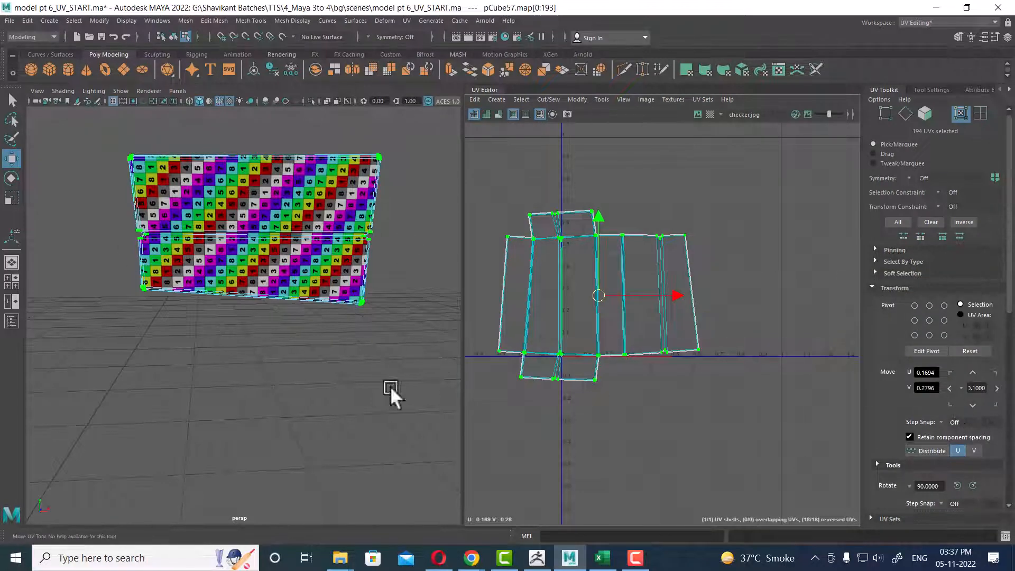
scroll(943, 376, down, 2)
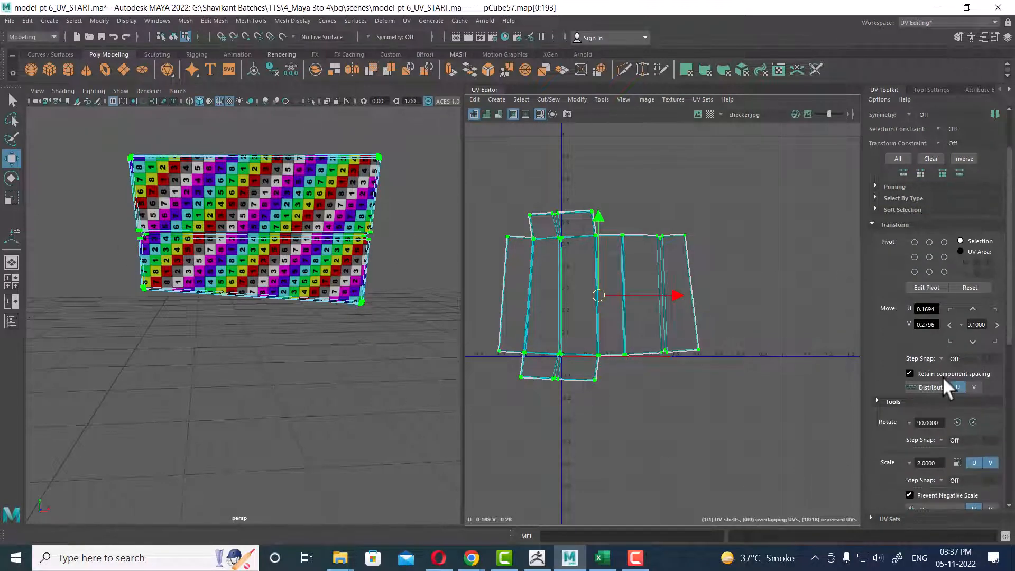
click(957, 422)
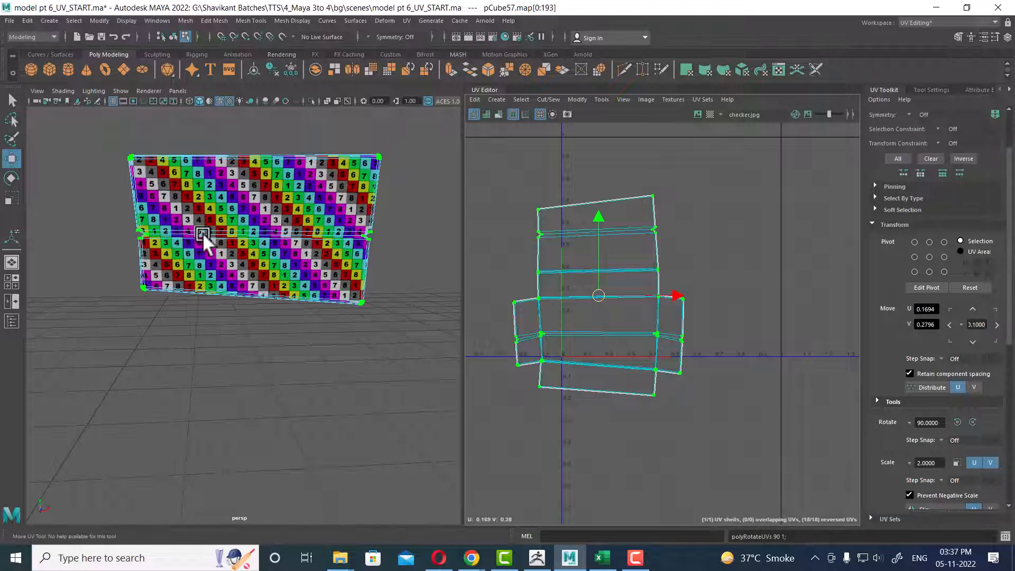
Try to unfold the box's entire UV shell with the current unfold settings.
alt+drag(239, 231, 288, 233)
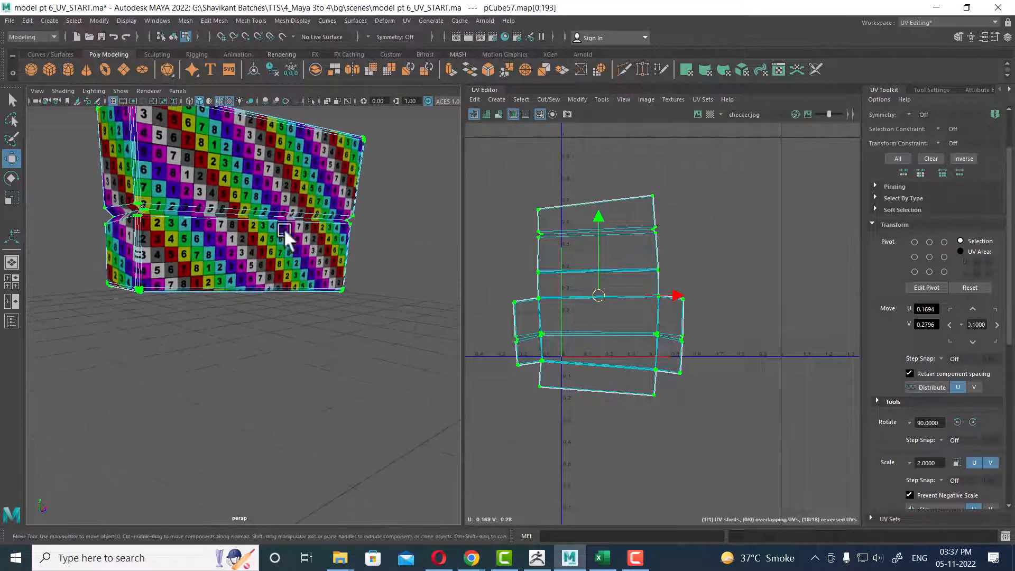
shift+right_drag(754, 229, 629, 223)
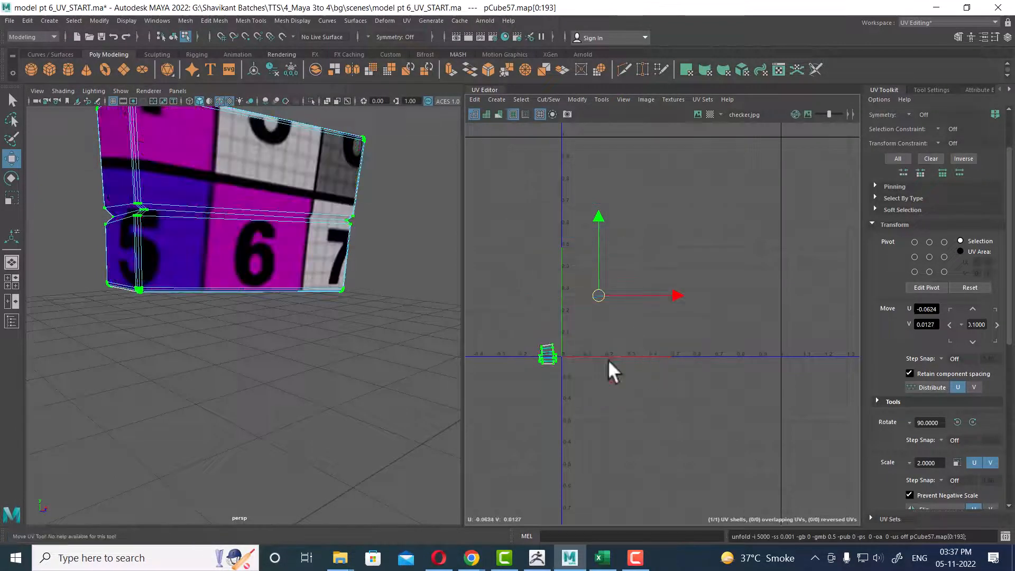
alt+middle_drag(583, 341, 689, 325)
alt+right_drag(690, 325, 784, 432)
alt+right_drag(648, 322, 710, 404)
alt+middle_drag(709, 405, 744, 248)
alt+right_drag(744, 248, 794, 445)
alt+middle_drag(689, 288, 703, 342)
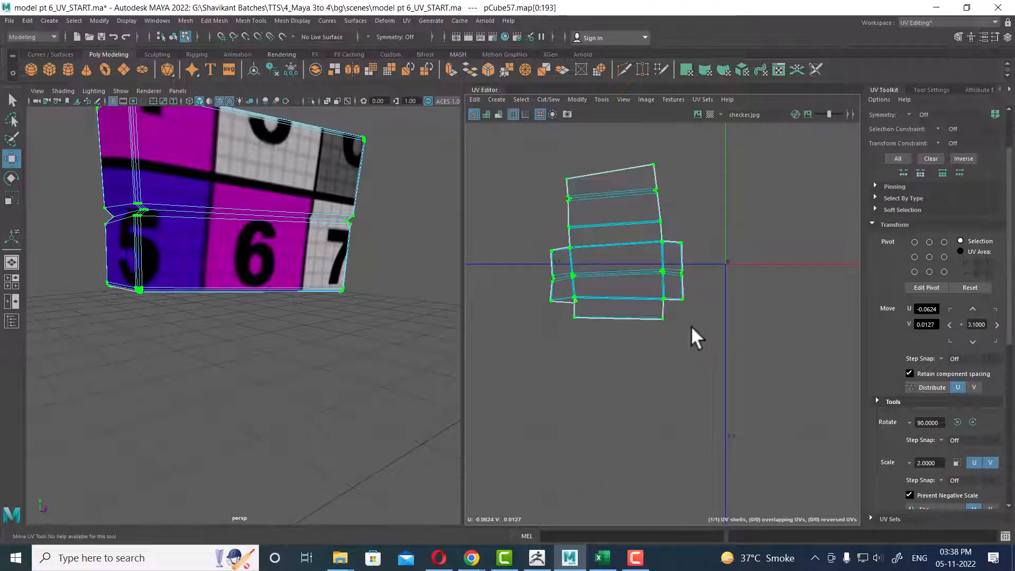
Undo the last unfold of the box's UV shell and frame the restored shell.
key(ctrl+z)
alt+right_drag(691, 326, 591, 329)
alt+middle_drag(591, 329, 617, 363)
alt+right_drag(617, 364, 646, 280)
alt+middle_drag(647, 280, 534, 339)
alt+right_drag(632, 367, 609, 345)
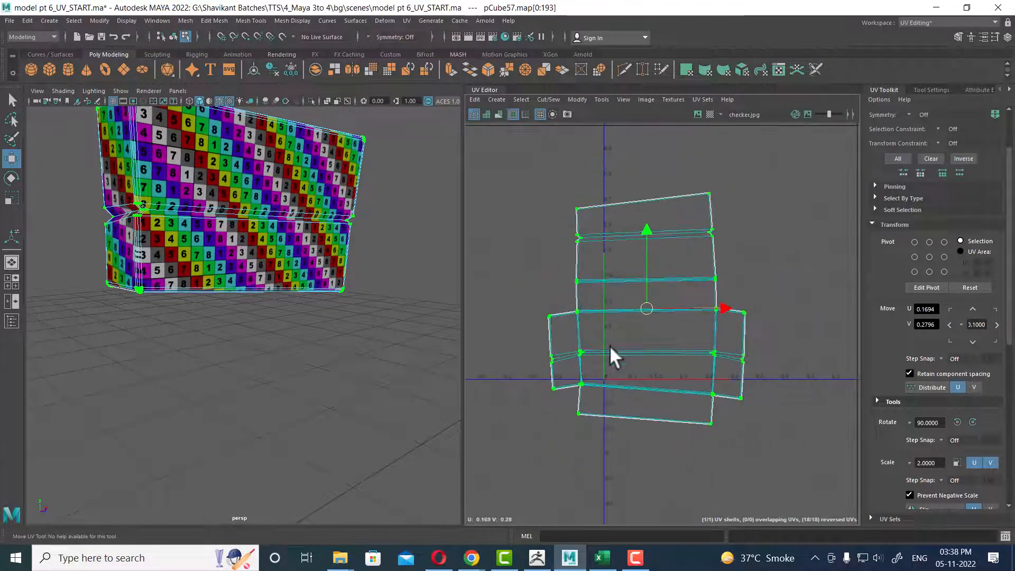
Unfold the box's entire UV shell with the Unfold3D method using 1 iteration and close the unfold options.
shift+right_drag(728, 220, 655, 224)
click(209, 118)
click(265, 272)
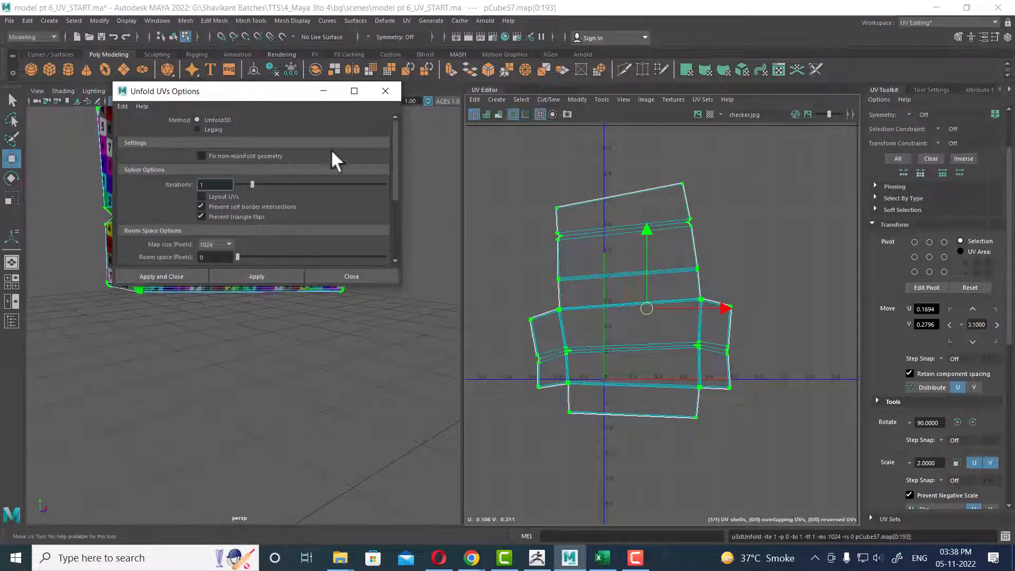
drag(274, 95, 271, 407)
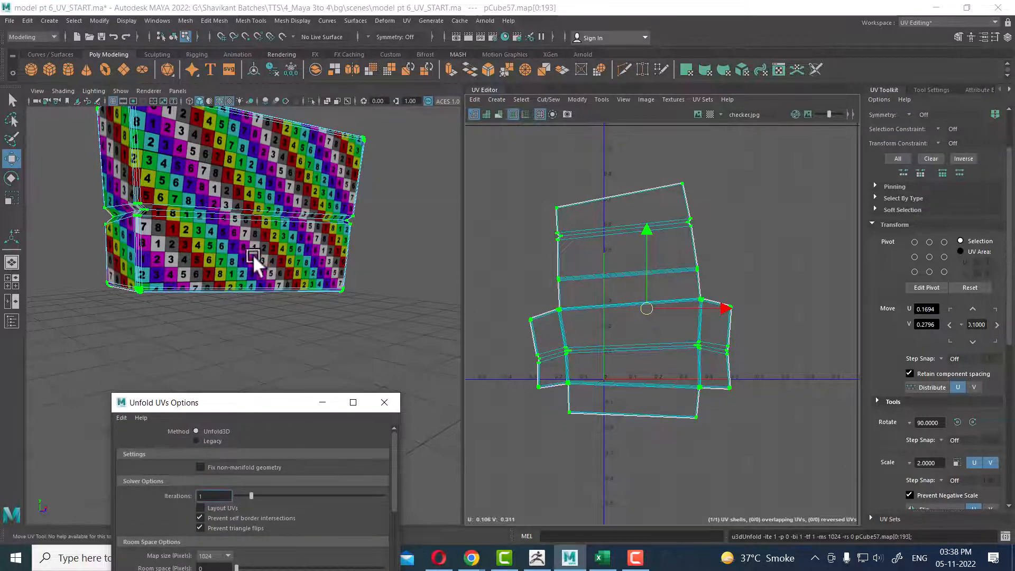
mouse_move(252, 254)
alt+mouse_down()
mouse_move(327, 276)
mouse_move(241, 252)
alt+mouse_up()
alt+middle_drag(706, 328, 739, 294)
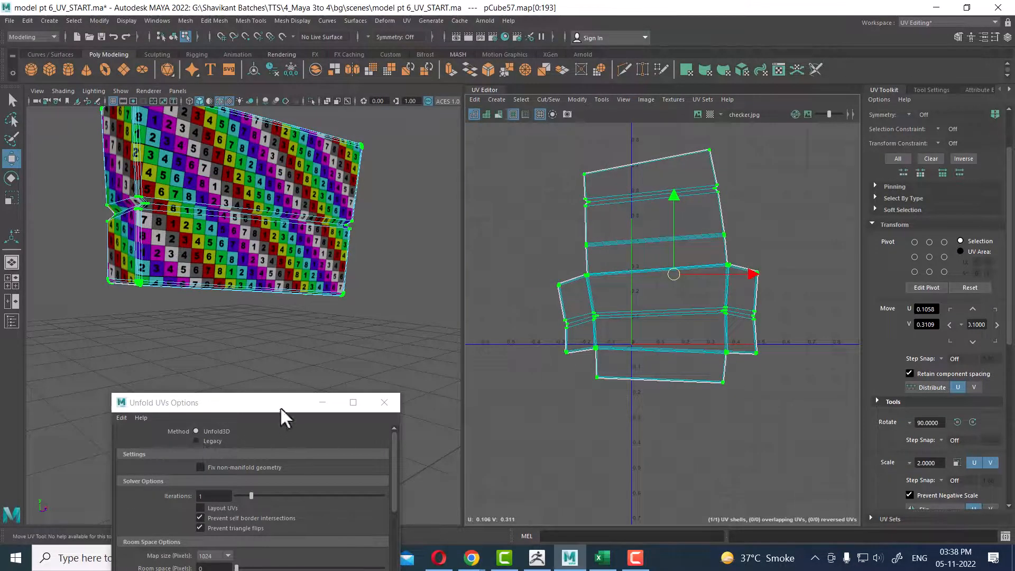
drag(280, 407, 237, 202)
click(299, 377)
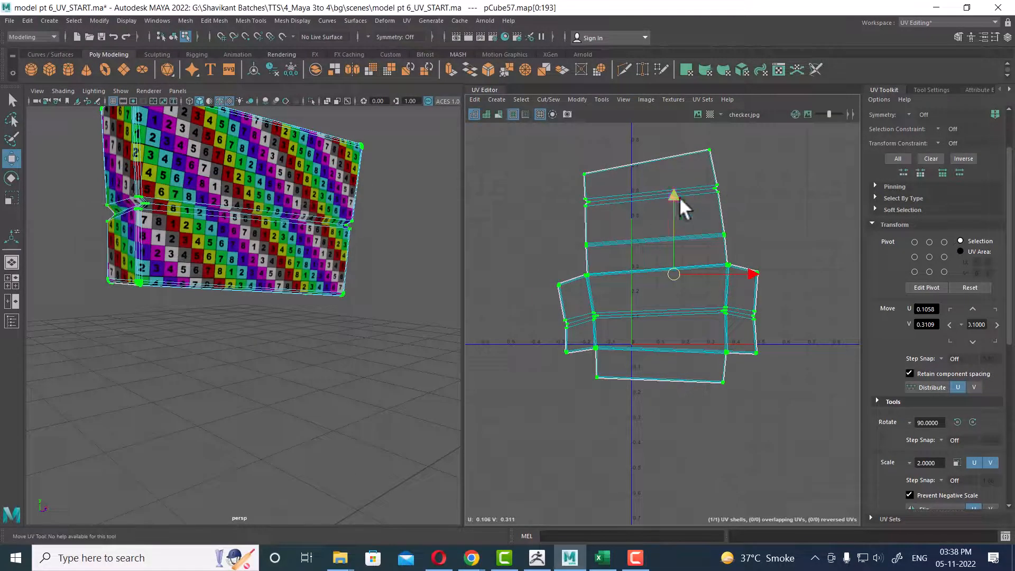
Try Straighten Shell on the box's fully selected UV shell and undo it.
scroll(915, 337, down, 5)
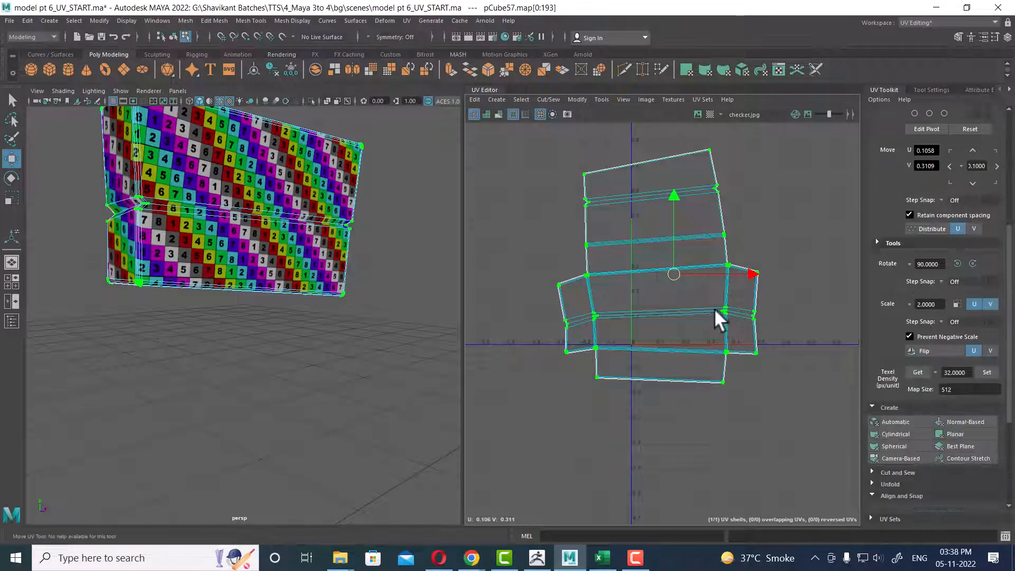
scroll(713, 307, up, 1)
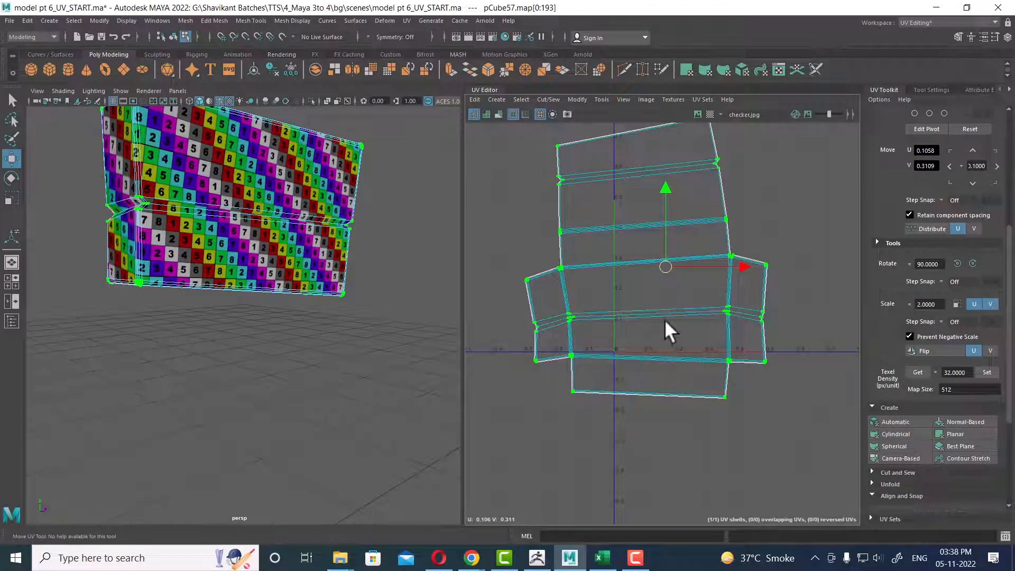
scroll(904, 402, down, 2)
click(899, 419)
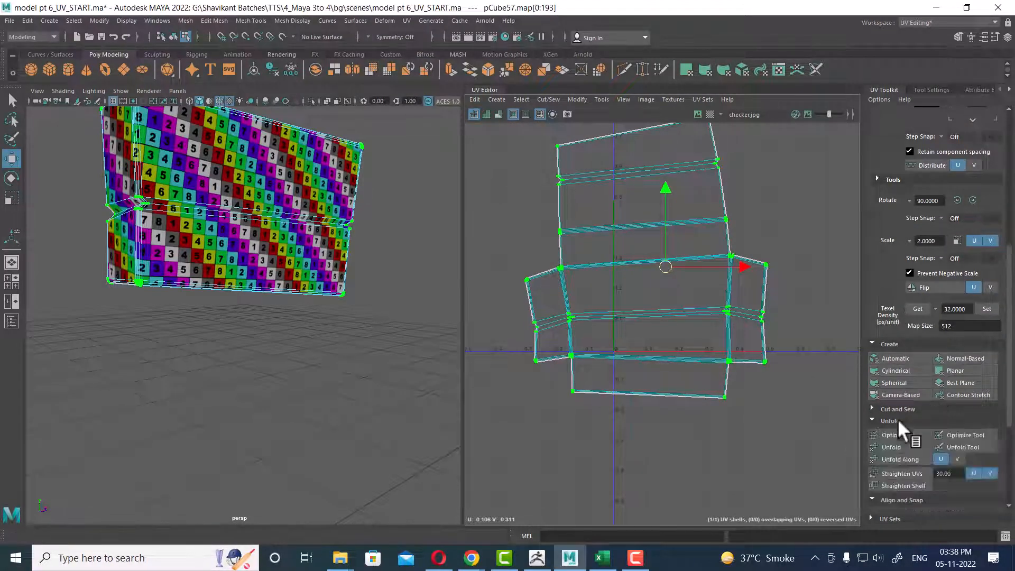
scroll(917, 413, down, 3)
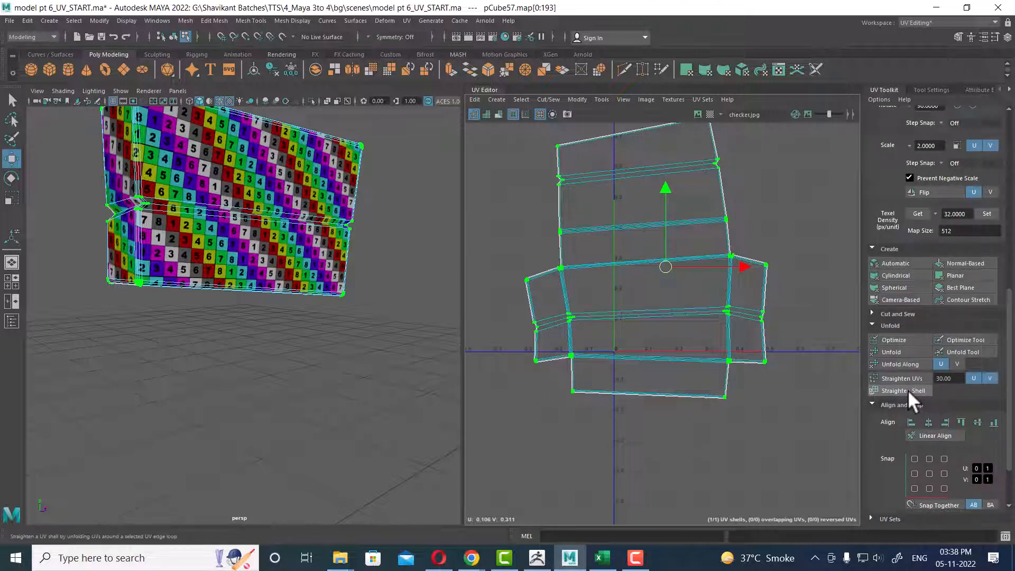
click(909, 390)
click(915, 390)
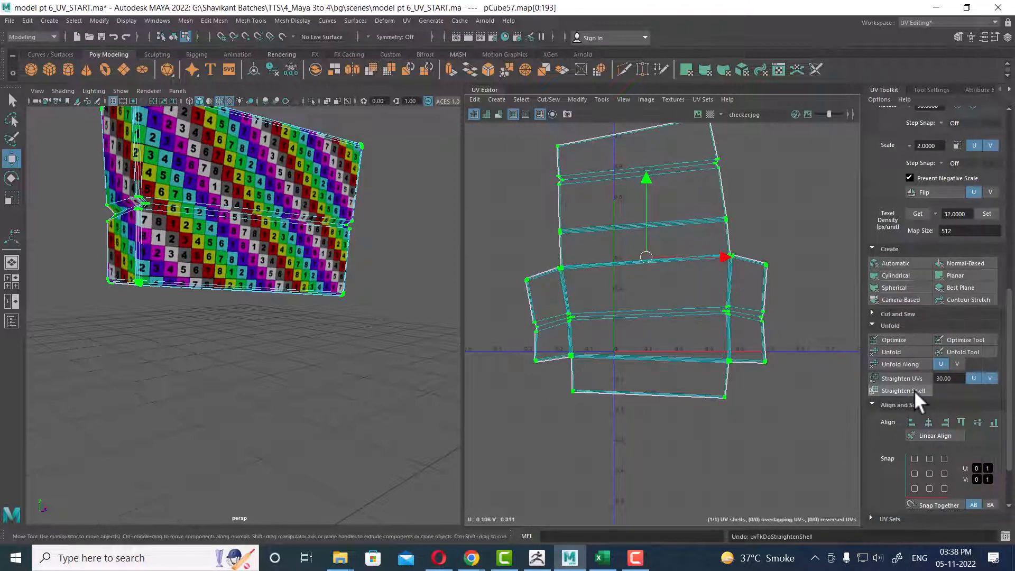
click(914, 390)
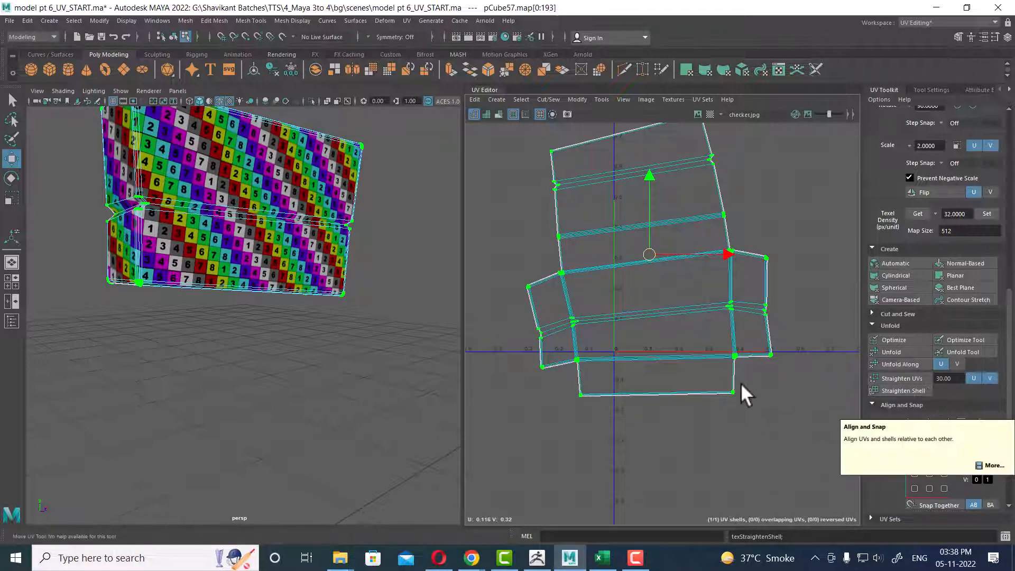
key(ctrl+z)
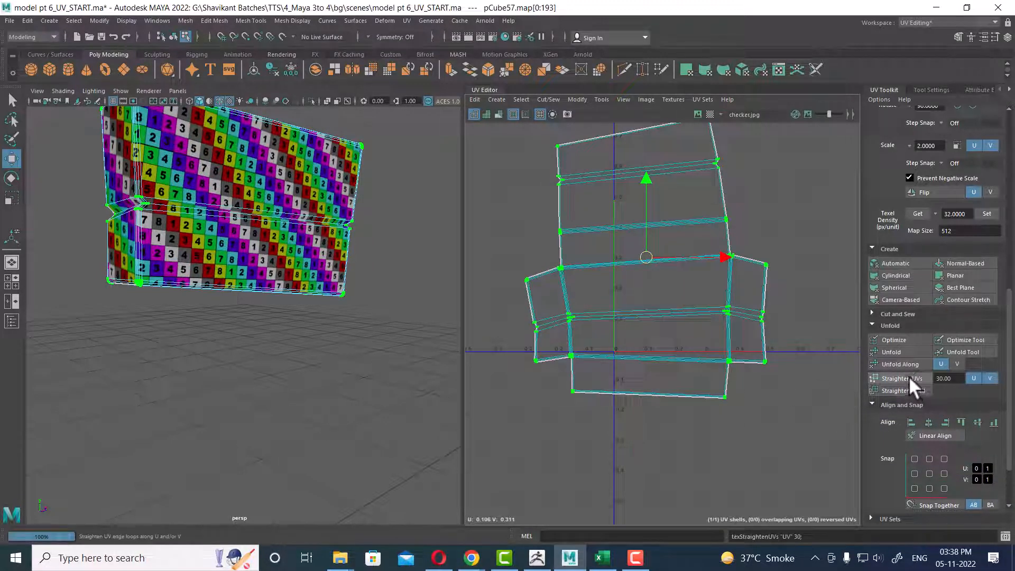
Try Straighten UVs along U and V with a 30 degree angle on the box's shell, check the checker pattern, and undo it.
click(909, 377)
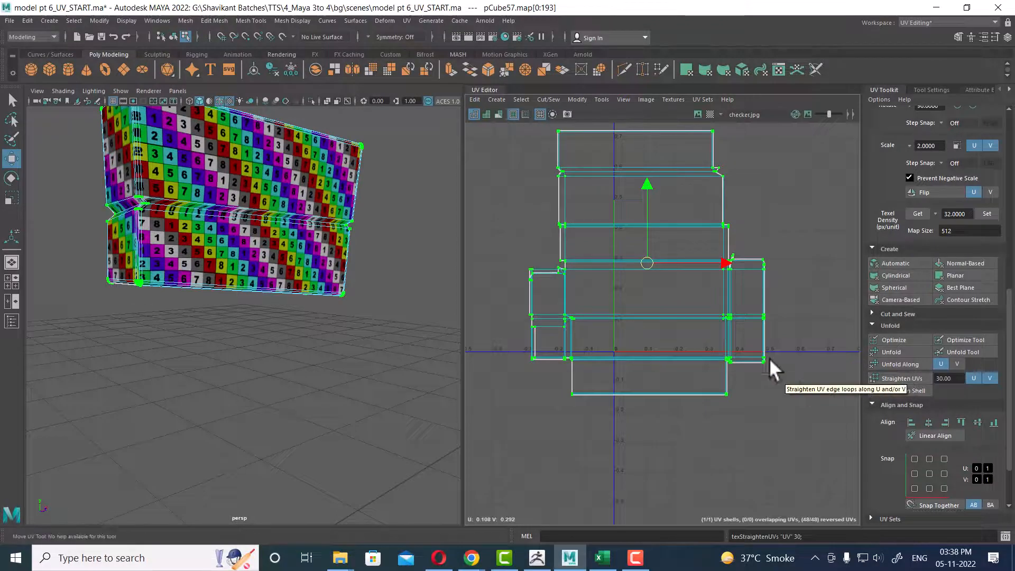
alt+middle_drag(714, 344, 726, 383)
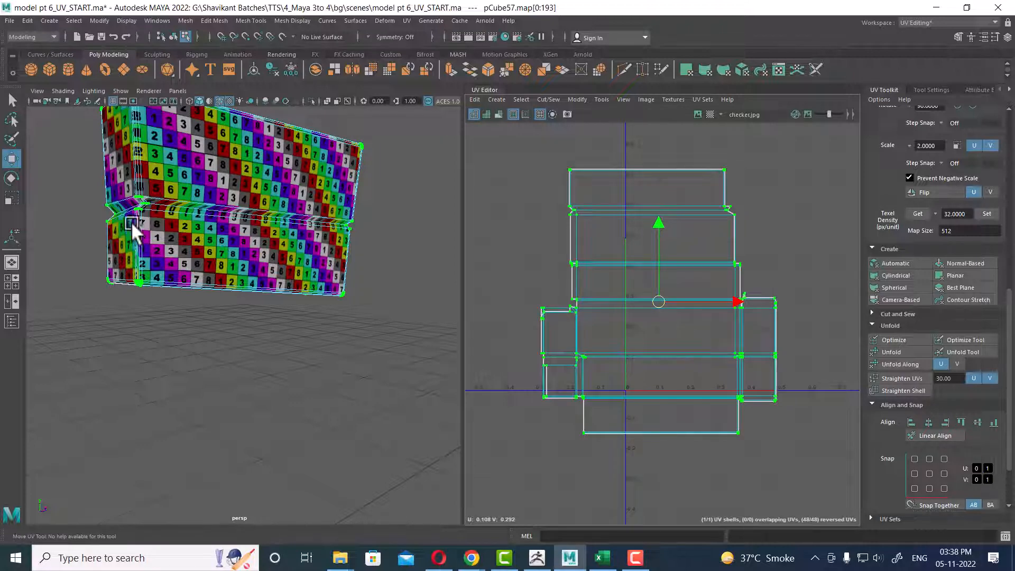
alt+drag(132, 225, 192, 205)
alt+drag(311, 227, 496, 322)
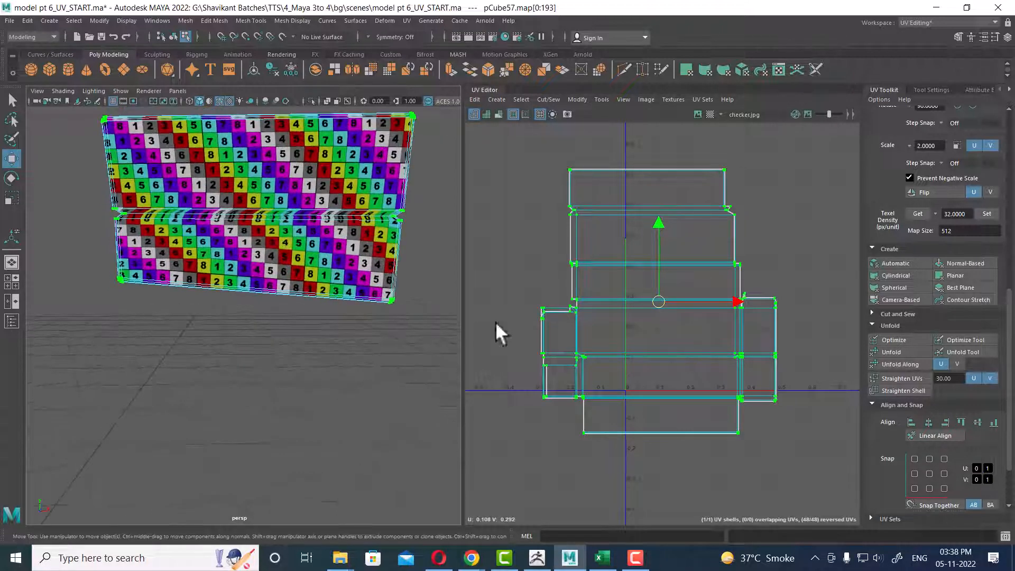
alt+drag(390, 301, 259, 269)
alt+drag(350, 226, 429, 273)
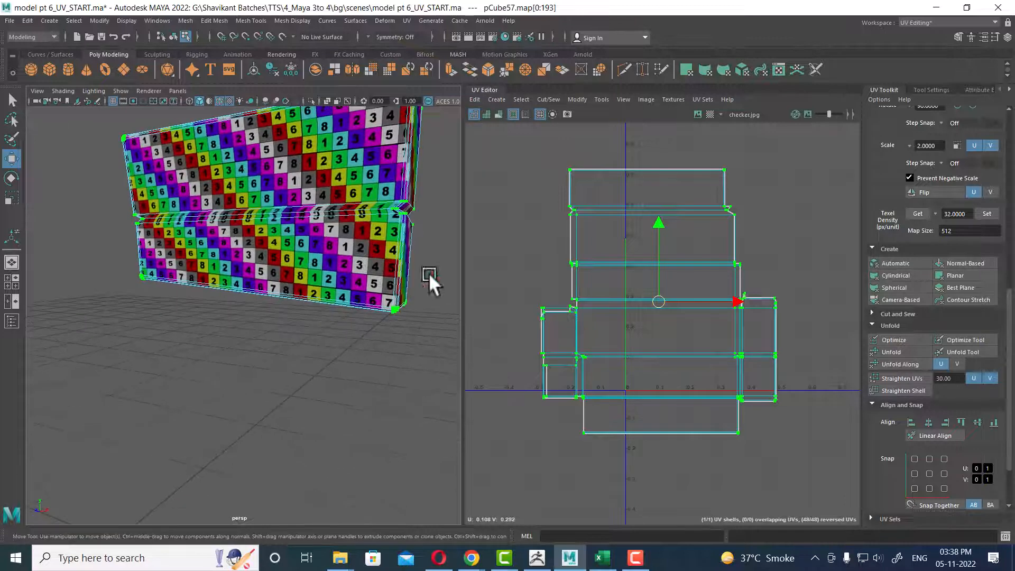
scroll(622, 309, down, 2)
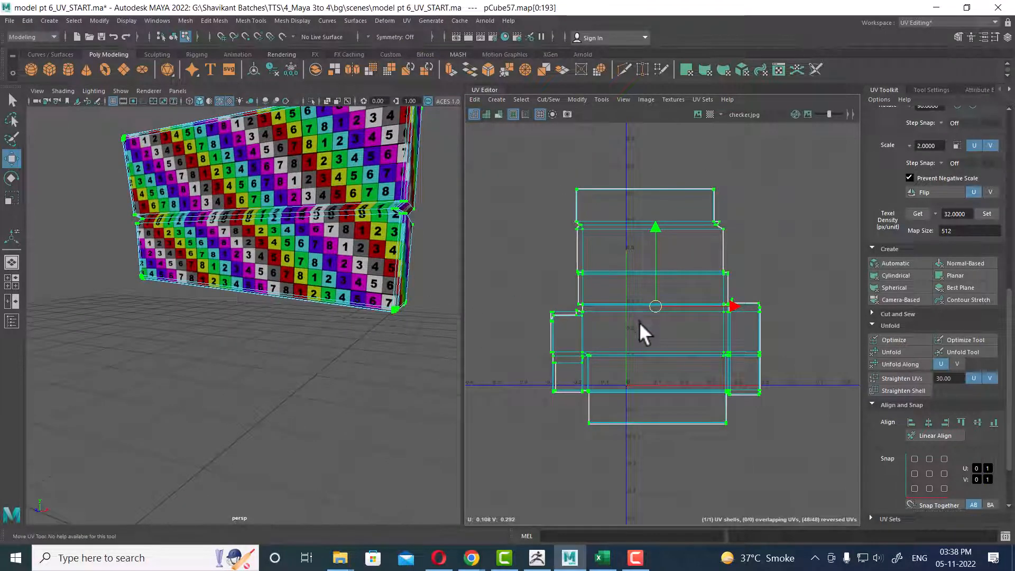
key(ctrl+z)
key(ctrl+z)
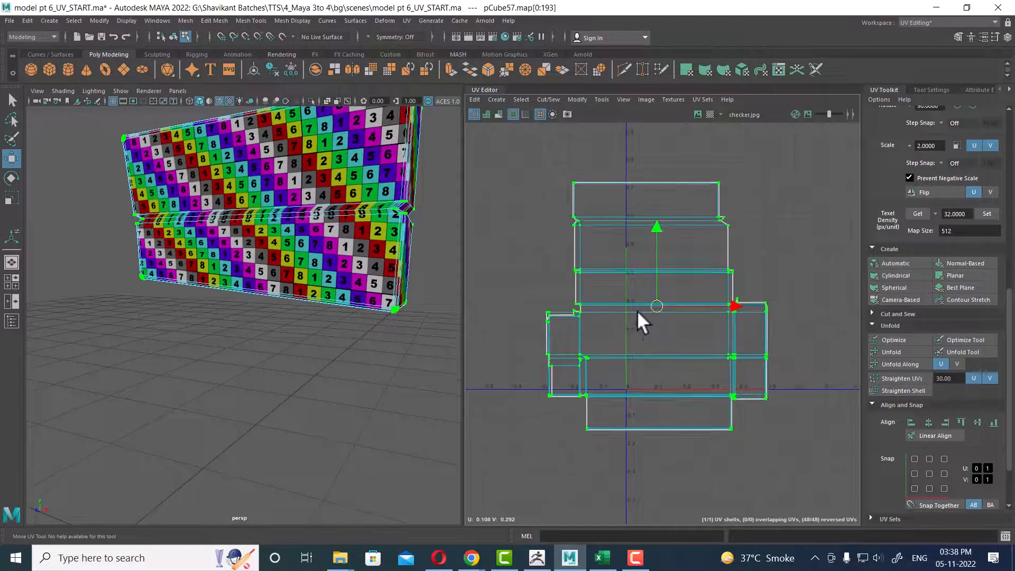
Try to align the UVs of the shell's lowest border edge to their minimum V and undo the alignment.
alt+middle_drag(673, 276, 692, 224)
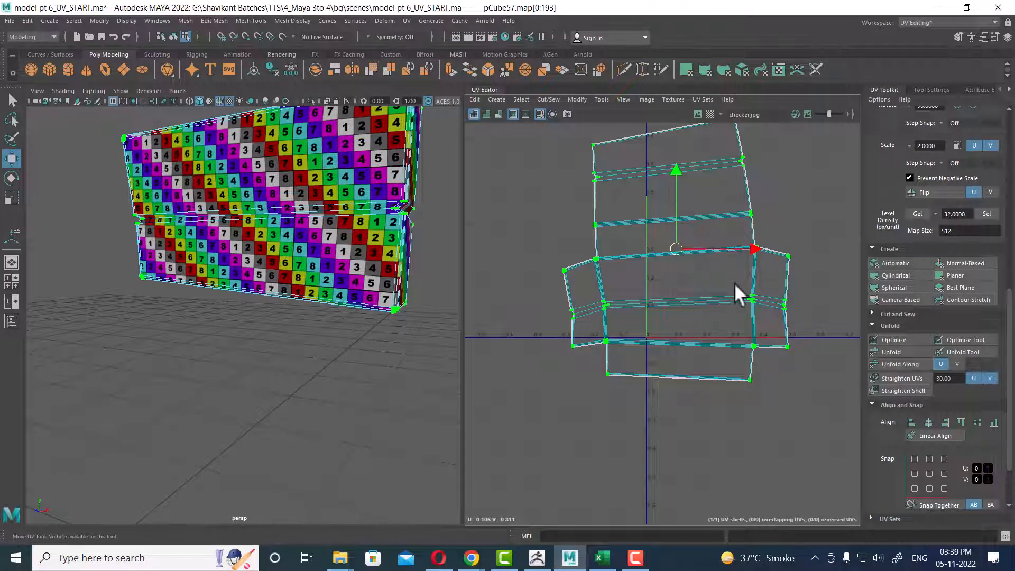
alt+right_drag(690, 303, 626, 240)
alt+drag(250, 204, 293, 192)
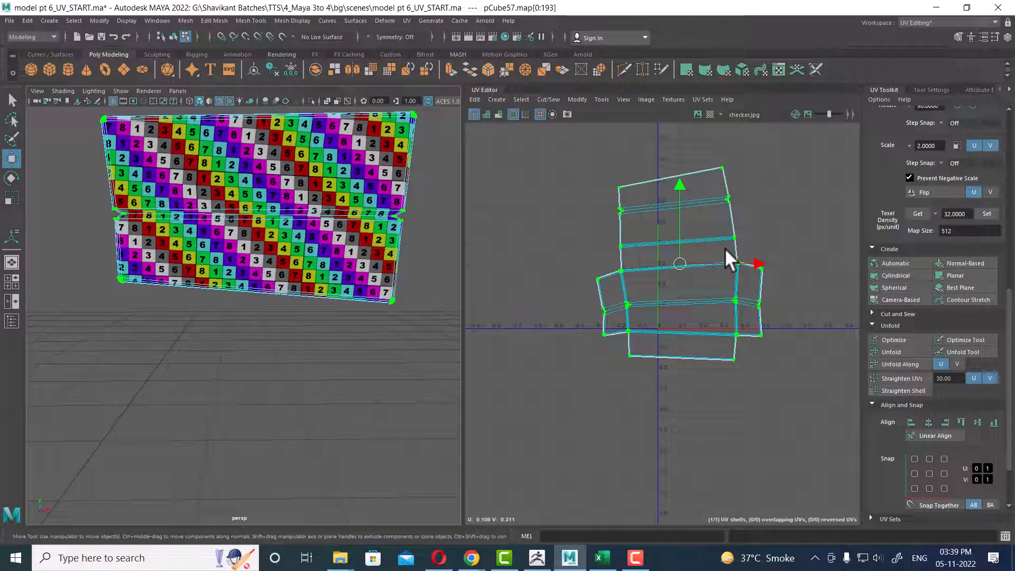
alt+middle_drag(709, 234, 594, 145)
alt+right_drag(593, 145, 715, 321)
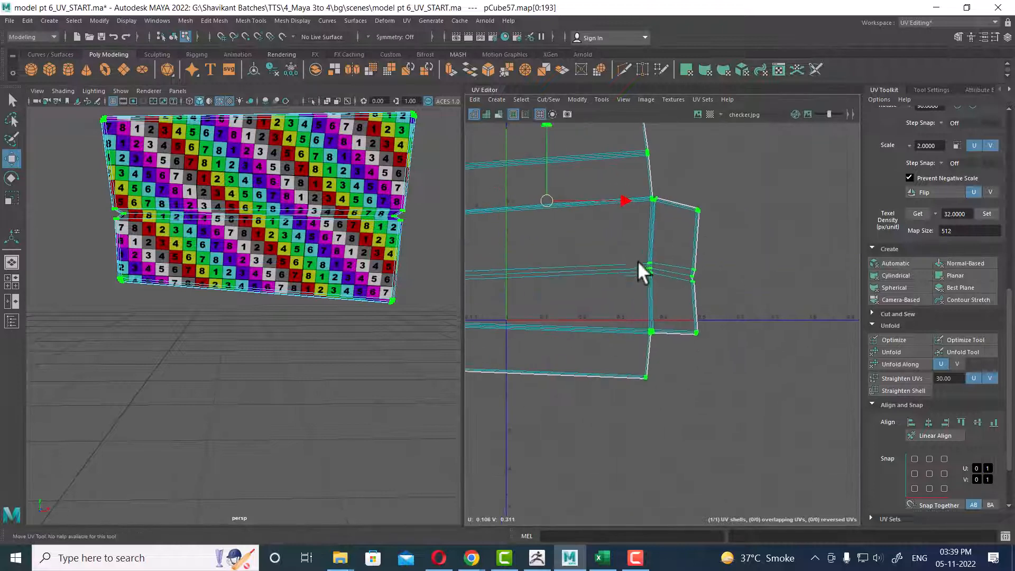
alt+middle_drag(637, 261, 870, 223)
alt+right_drag(613, 212, 664, 332)
alt+middle_drag(682, 281, 379, 186)
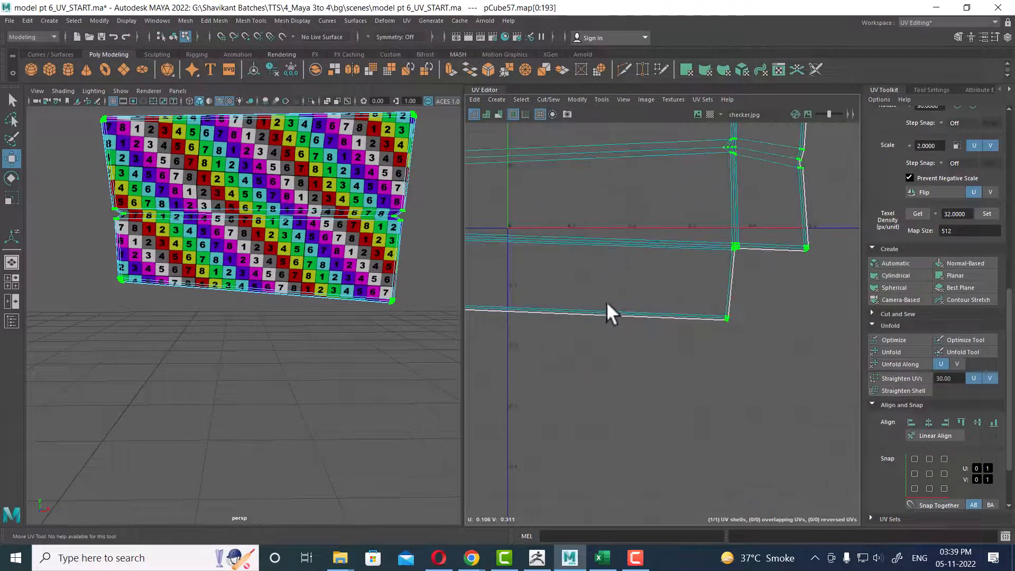
alt+middle_drag(607, 302, 673, 230)
drag(818, 269, 467, 213)
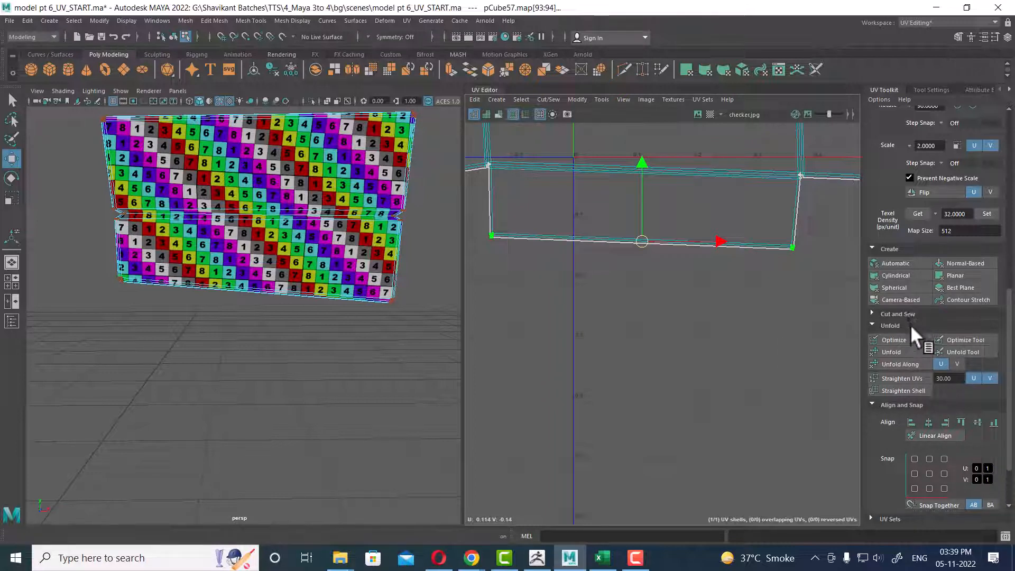
scroll(909, 325, down, 3)
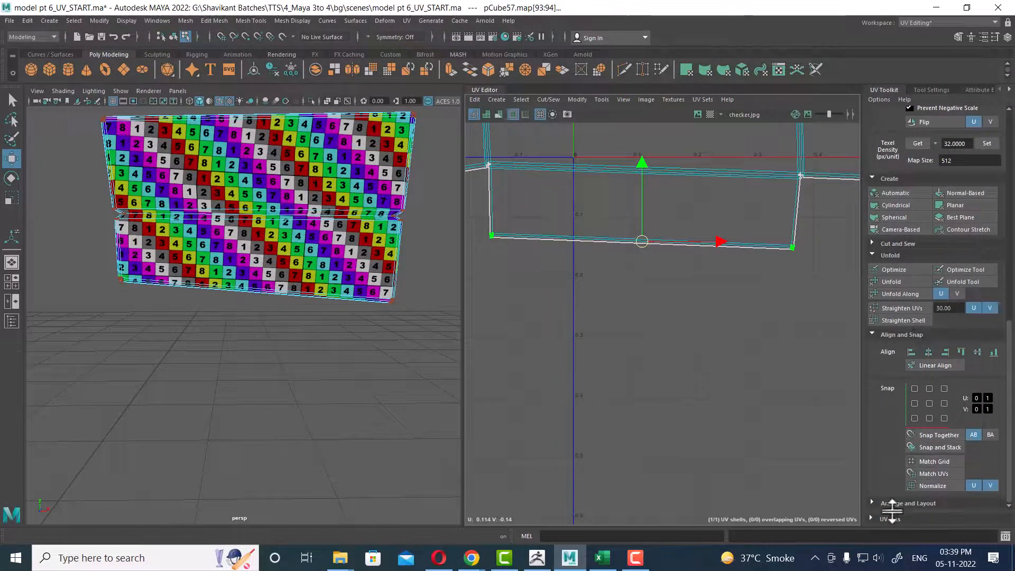
scroll(931, 395, up, 3)
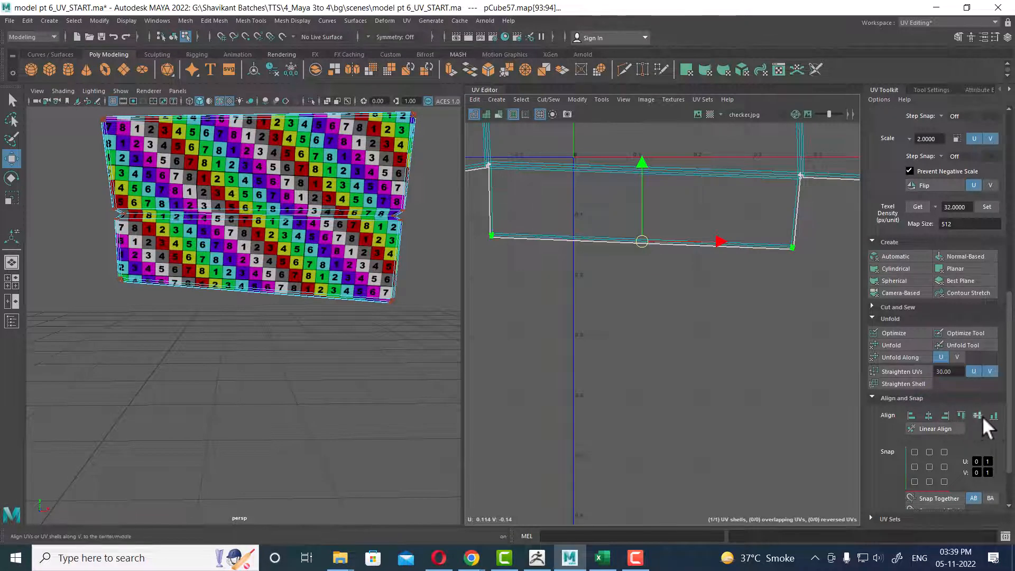
click(994, 416)
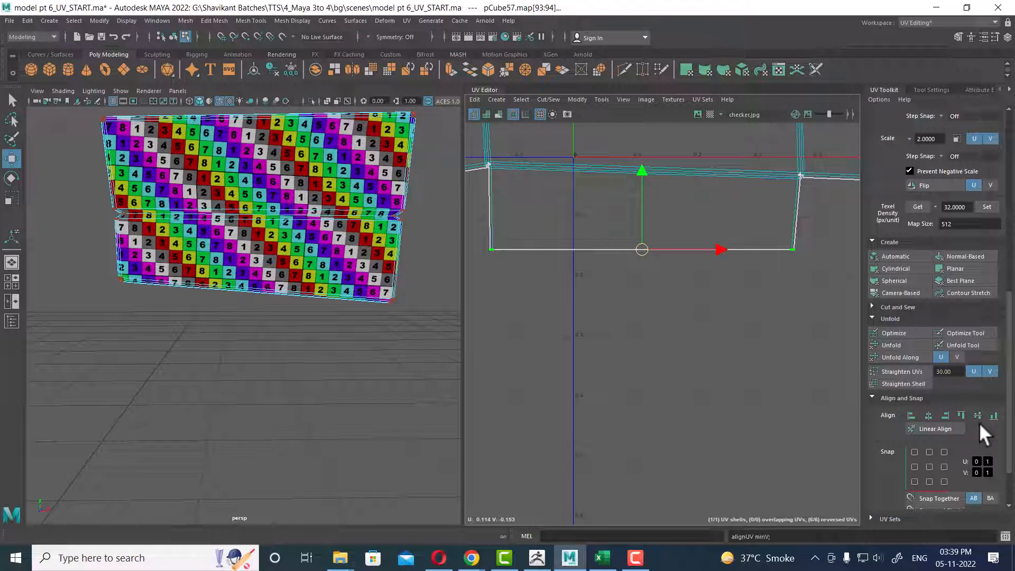
key(ctrl+z)
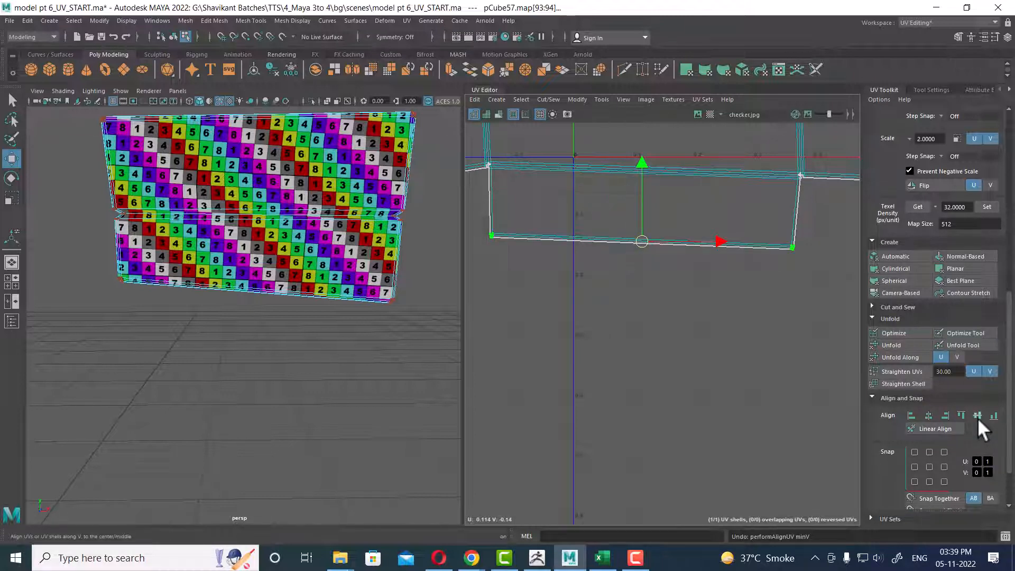
Clear the UV selection and reselect the whole box in object mode.
scroll(217, 176, down, 3)
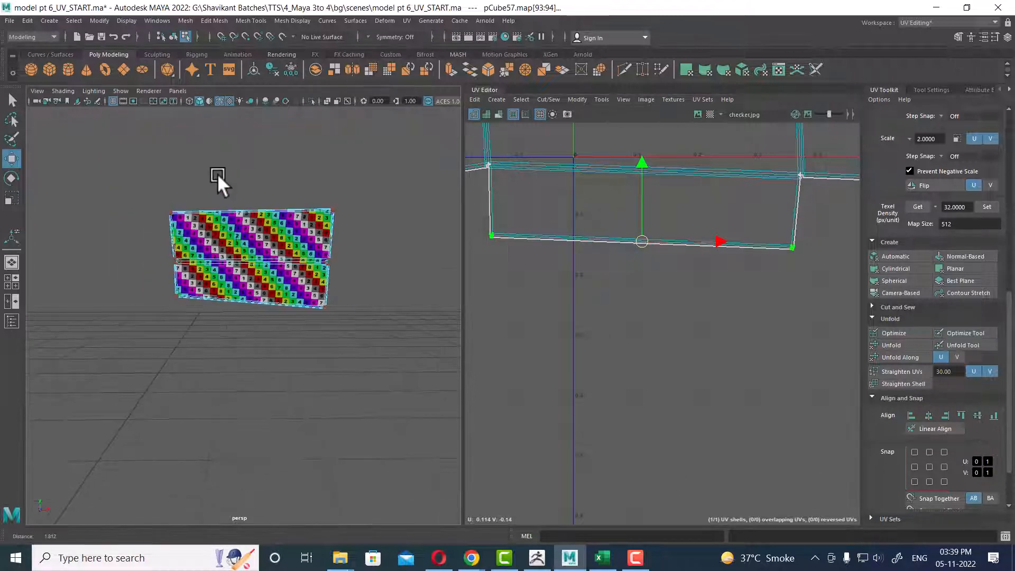
click(388, 233)
scroll(725, 252, down, 2)
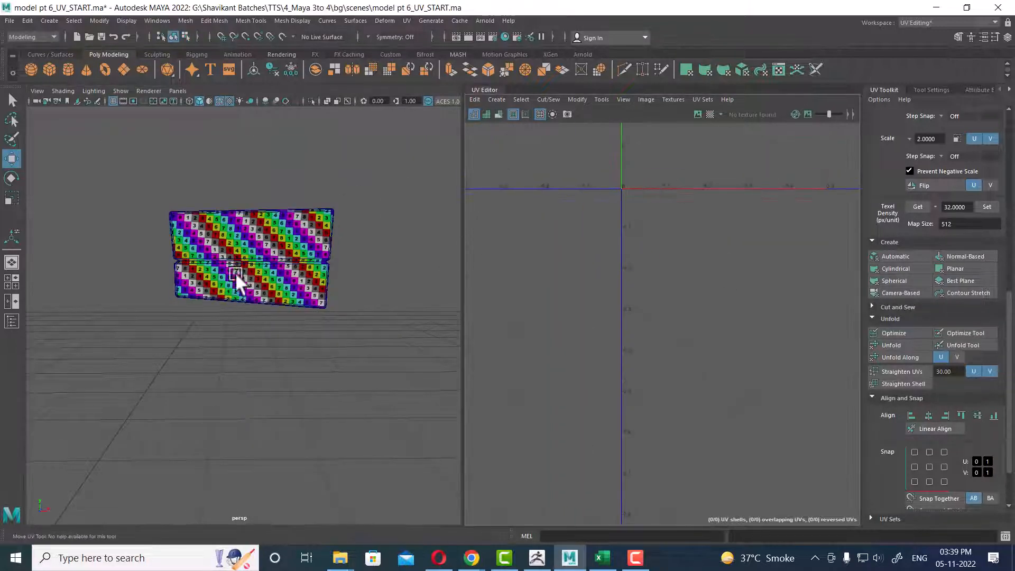
click(233, 267)
scroll(706, 307, down, 4)
alt+drag(261, 284, 201, 289)
scroll(692, 267, up, 2)
scroll(753, 278, up, 3)
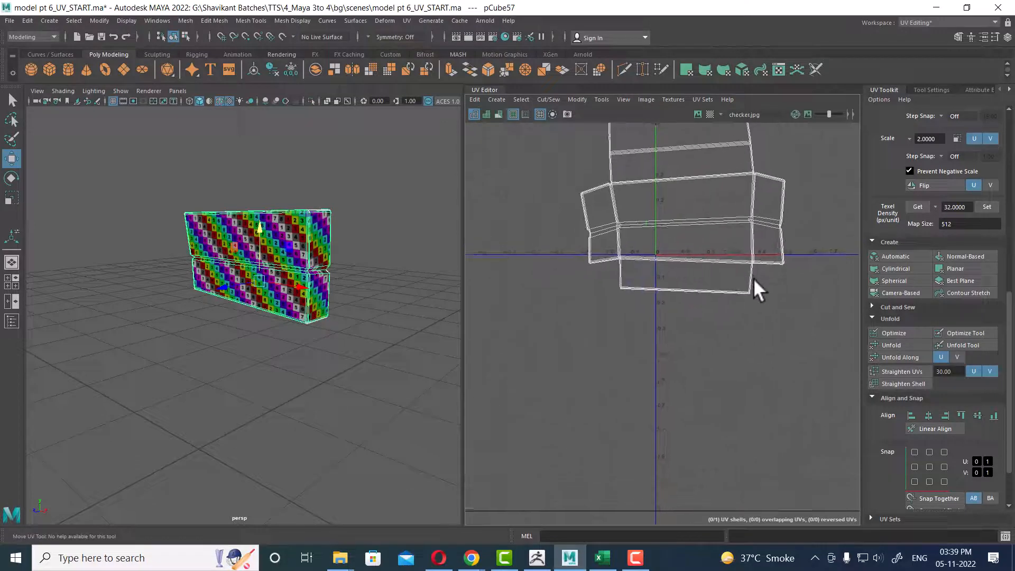
Select the outer border UVs of both side flaps on the box's shell and unfold only those UVs.
right_drag(747, 242, 817, 173)
drag(817, 173, 760, 299)
drag(544, 172, 589, 306)
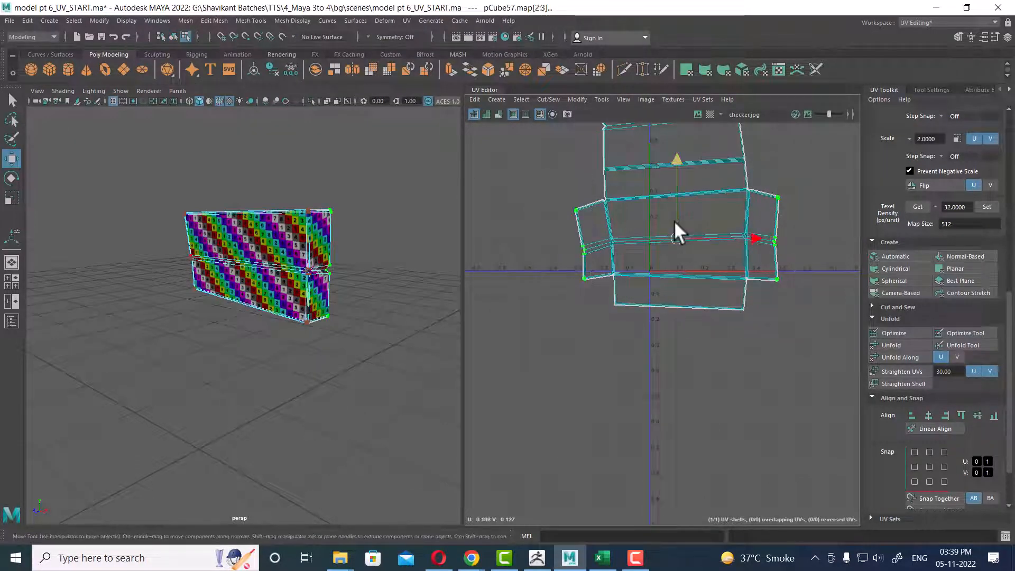
right_drag(675, 221, 563, 203)
right_drag(671, 205, 573, 220)
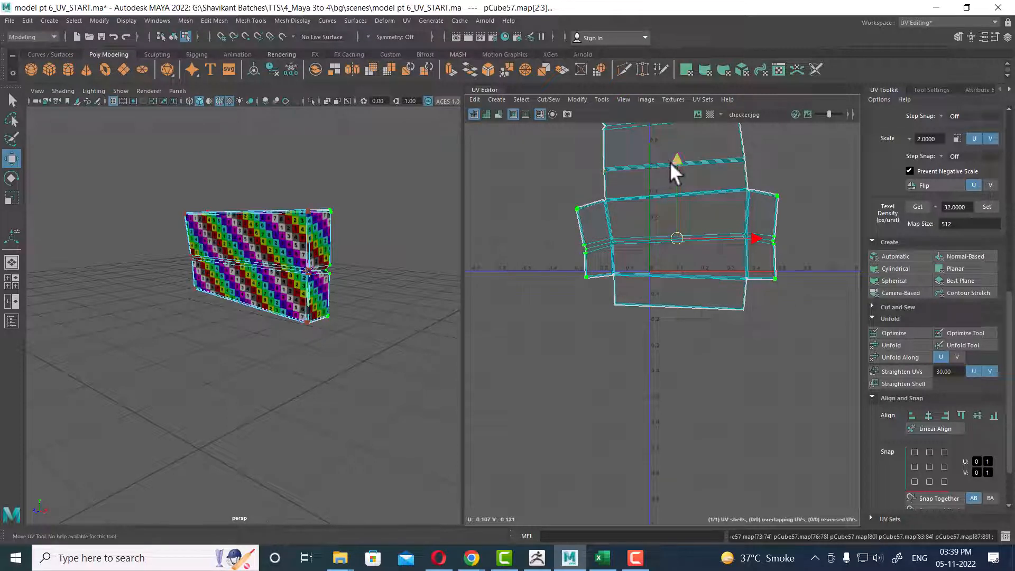
Move the side flaps' outer UVs slightly up to about V 0.144 and check the checker on the box's end face.
drag(677, 158, 676, 155)
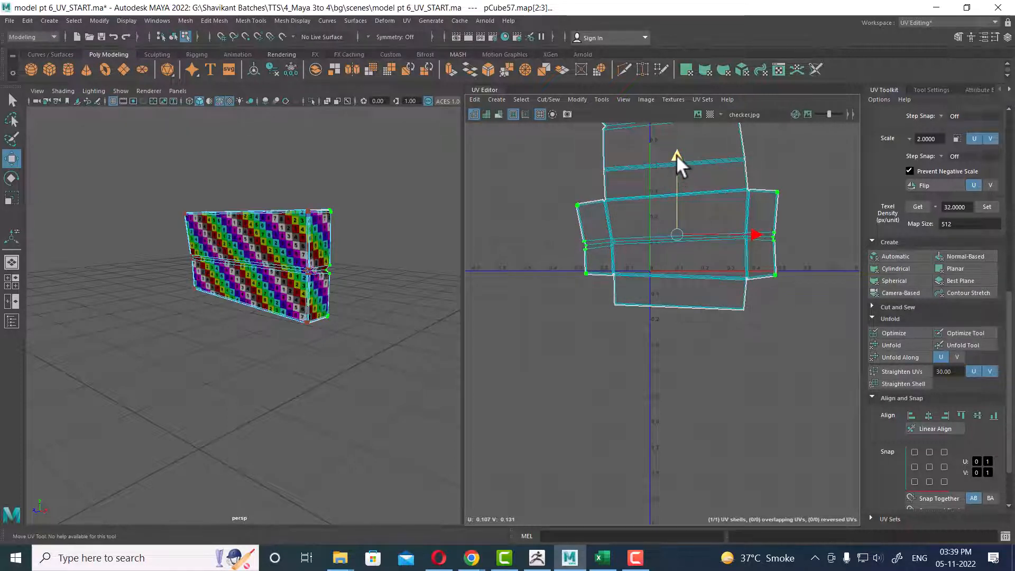
alt+drag(289, 288, 326, 296)
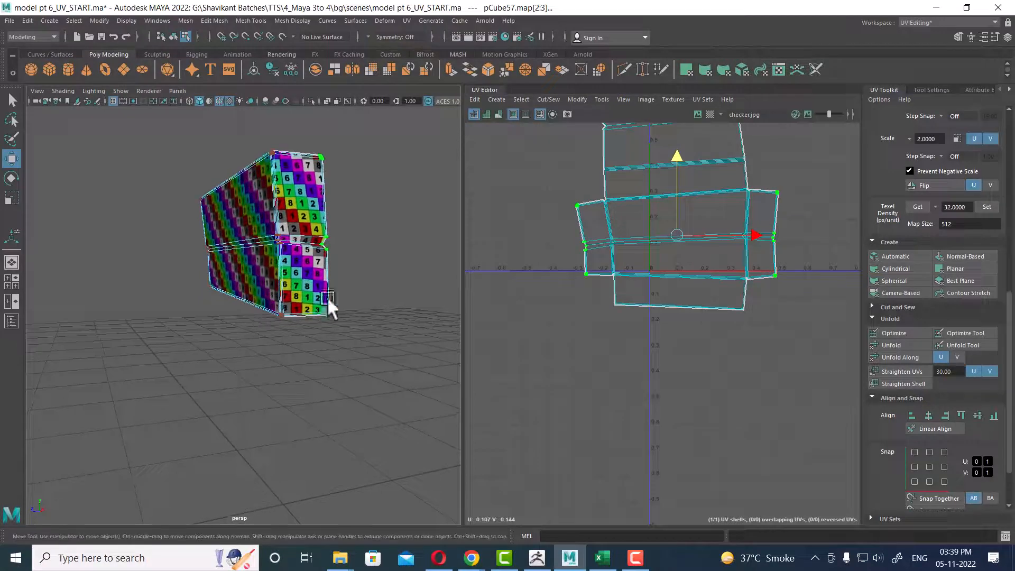
alt+middle_drag(769, 190, 690, 326)
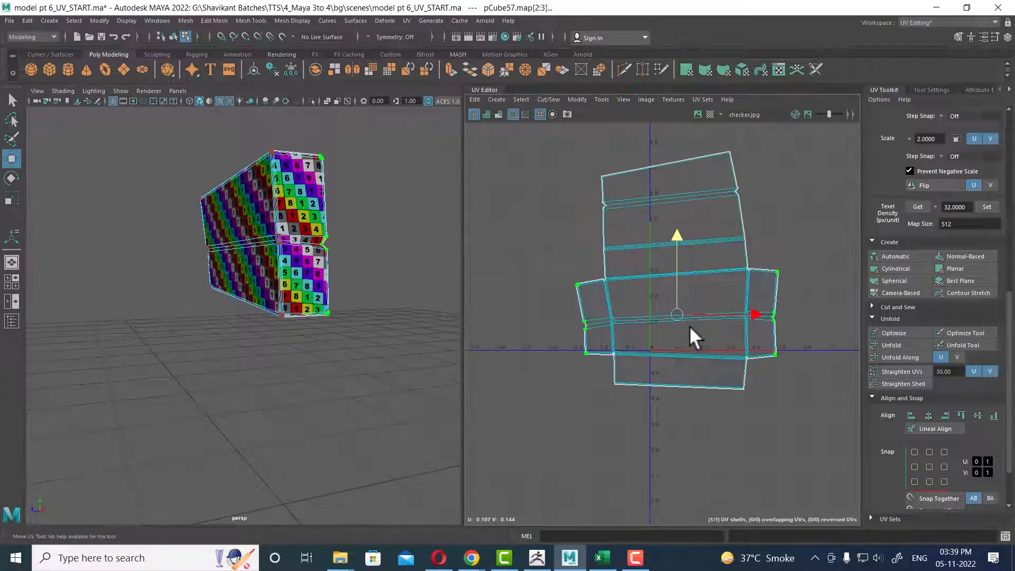
Select all UVs of the box's shell and unfold the complete shell.
scroll(689, 326, down, 2)
drag(817, 189, 500, 507)
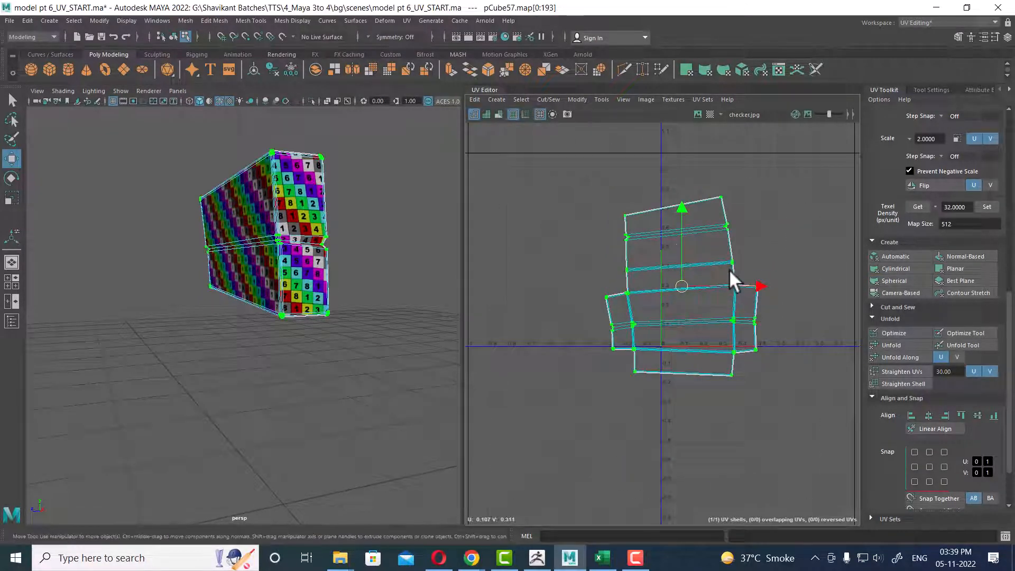
shift+right_drag(730, 272, 575, 271)
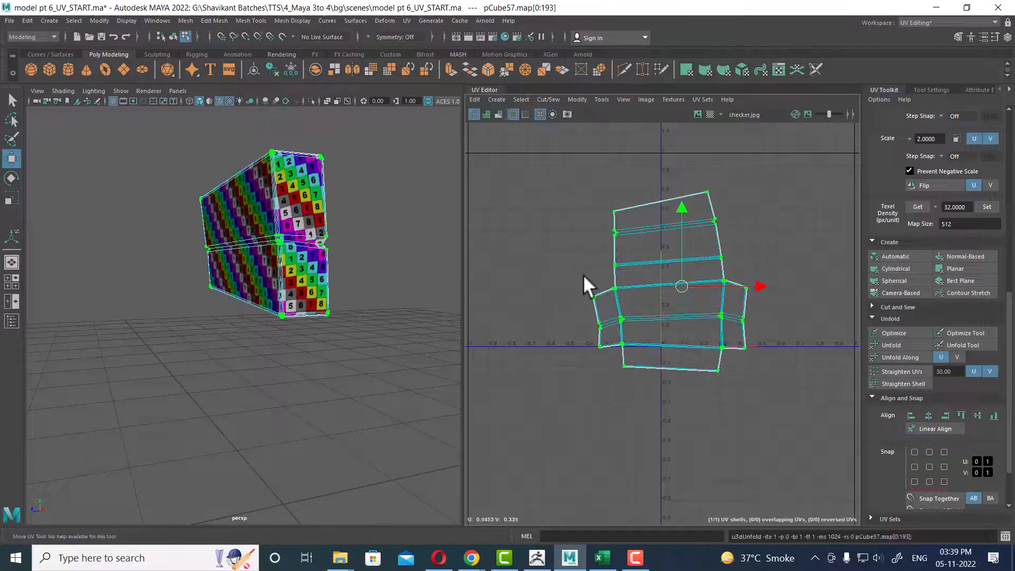
Return the box to object mode and show the last hidden hut parts again.
alt+drag(252, 306, 314, 281)
right_drag(314, 281, 396, 225)
mouse_move(317, 338)
alt+mouse_down()
mouse_move(361, 368)
mouse_move(333, 338)
alt+mouse_up()
key(ctrl+shift+h)
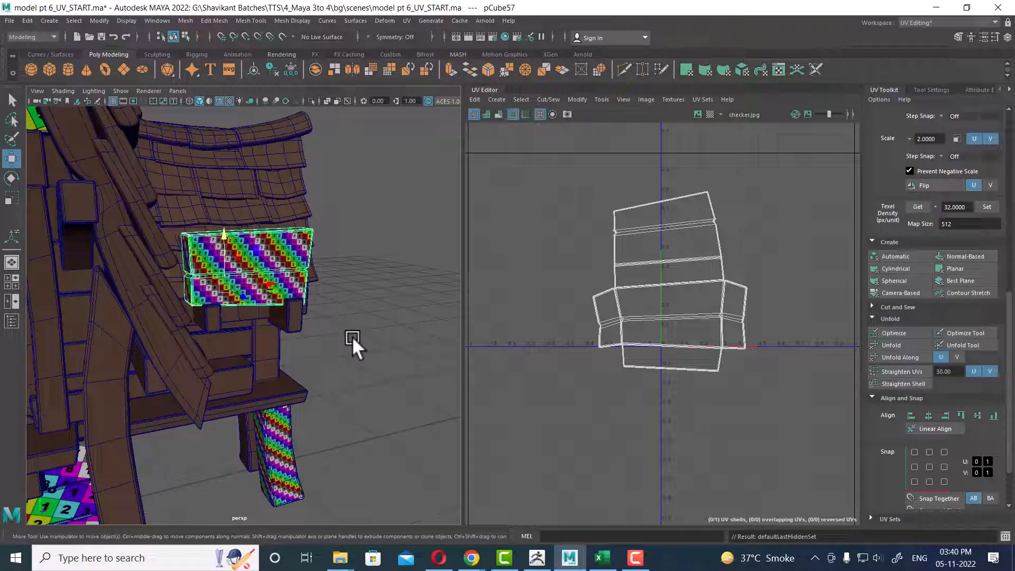
Select the lowest front wall plank and rotate its whole UV shell clockwise until it lies nearly horizontal.
alt+right_drag(274, 339, 220, 252)
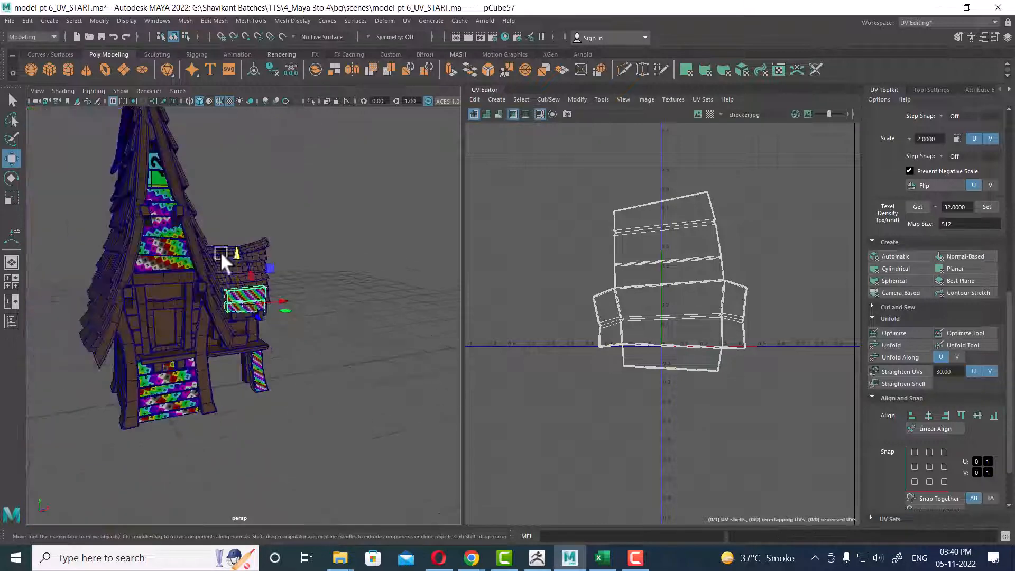
alt+drag(220, 251, 227, 334)
alt+right_drag(227, 335, 253, 336)
alt+drag(254, 335, 234, 399)
alt+middle_drag(233, 400, 304, 345)
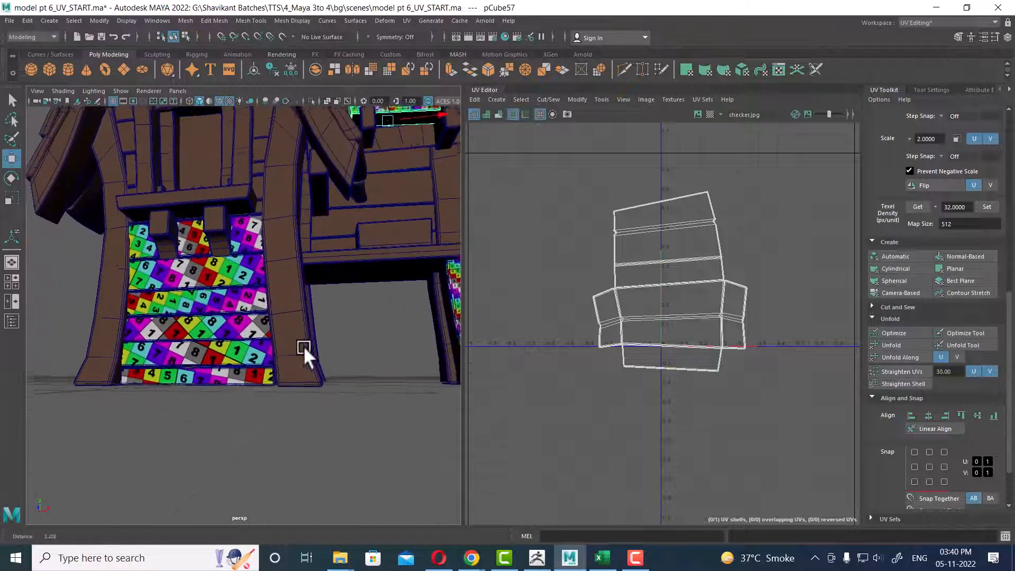
click(234, 384)
alt+drag(231, 389, 228, 385)
alt+middle_drag(228, 385, 232, 384)
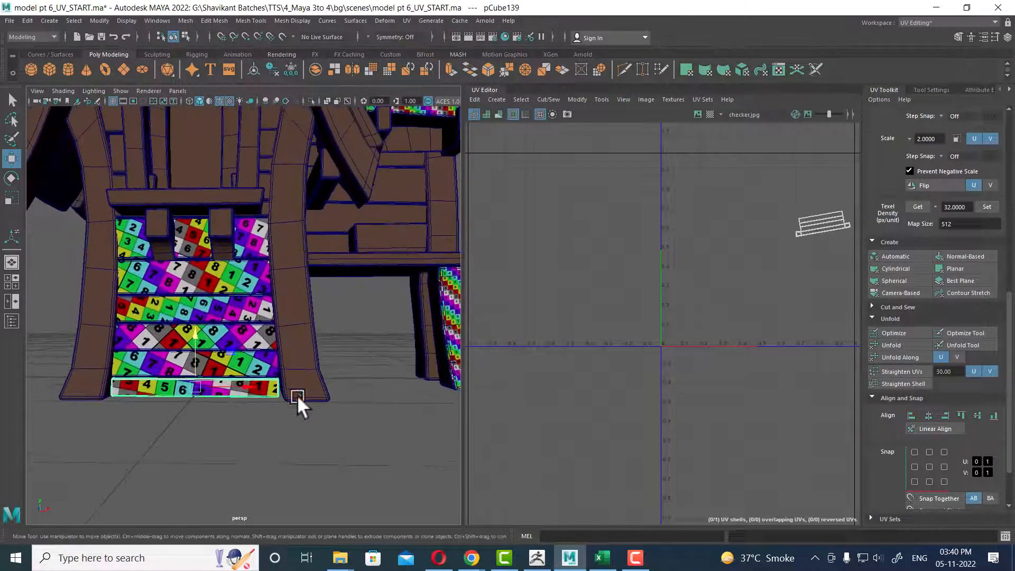
alt+middle_drag(714, 280, 561, 331)
alt+right_drag(561, 331, 681, 319)
alt+middle_drag(681, 319, 738, 322)
right_drag(745, 288, 780, 310)
key(e)
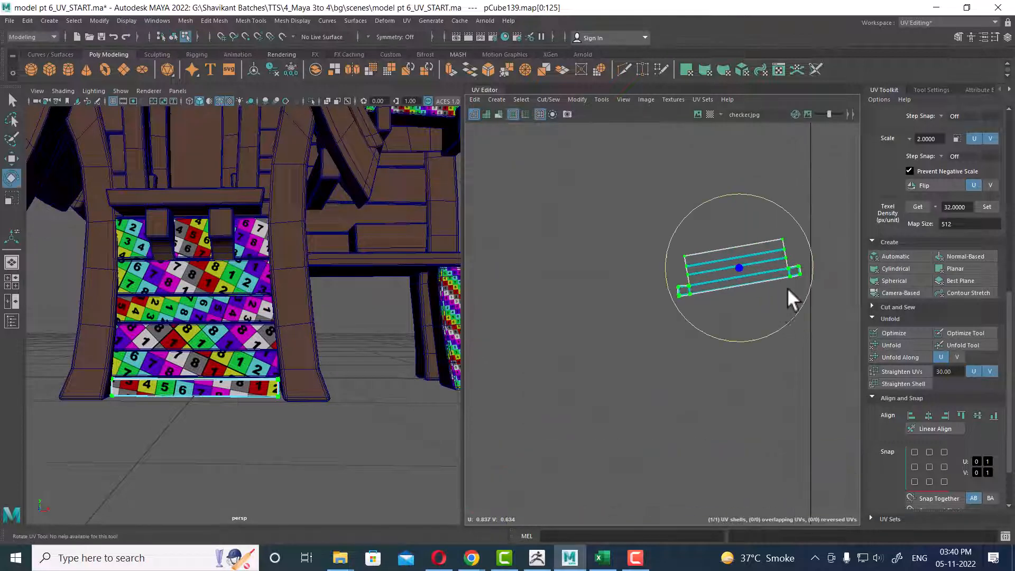
drag(807, 242, 818, 302)
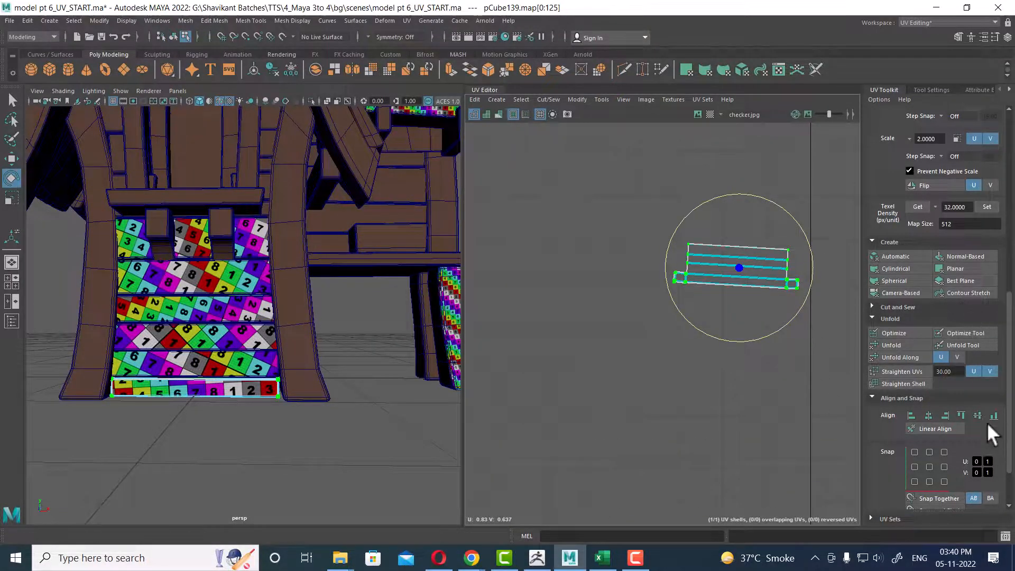
Select the two lowest front planks in object mode and select all UVs of both their shells.
scroll(977, 439, down, 2)
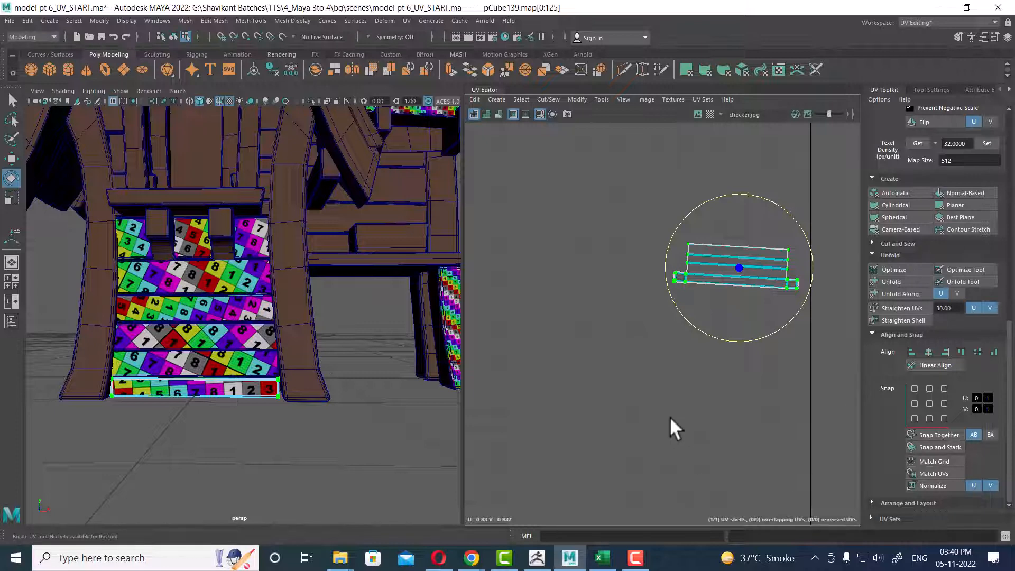
right_drag(252, 385, 308, 240)
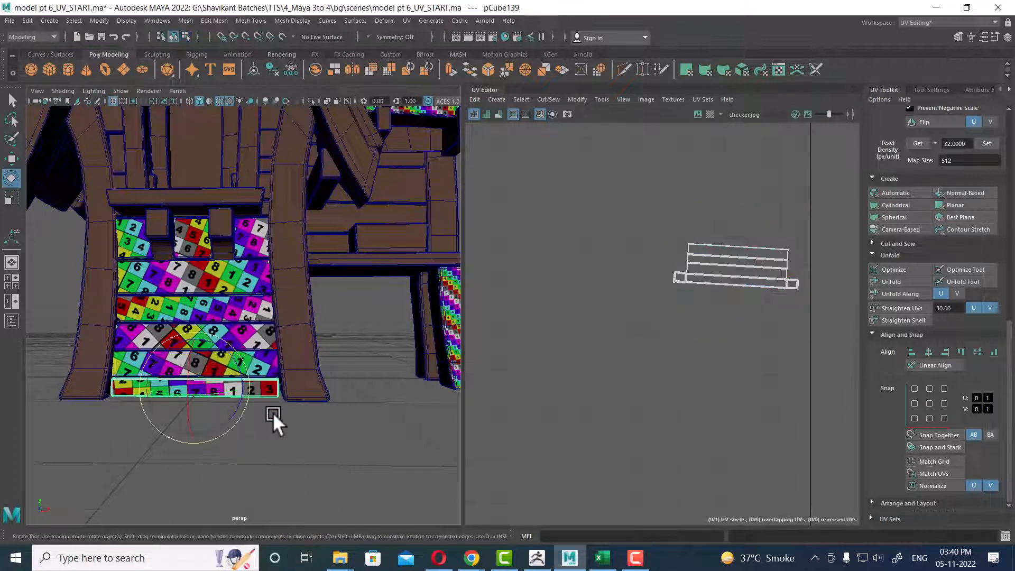
key(w)
click(256, 353)
shift+click(255, 385)
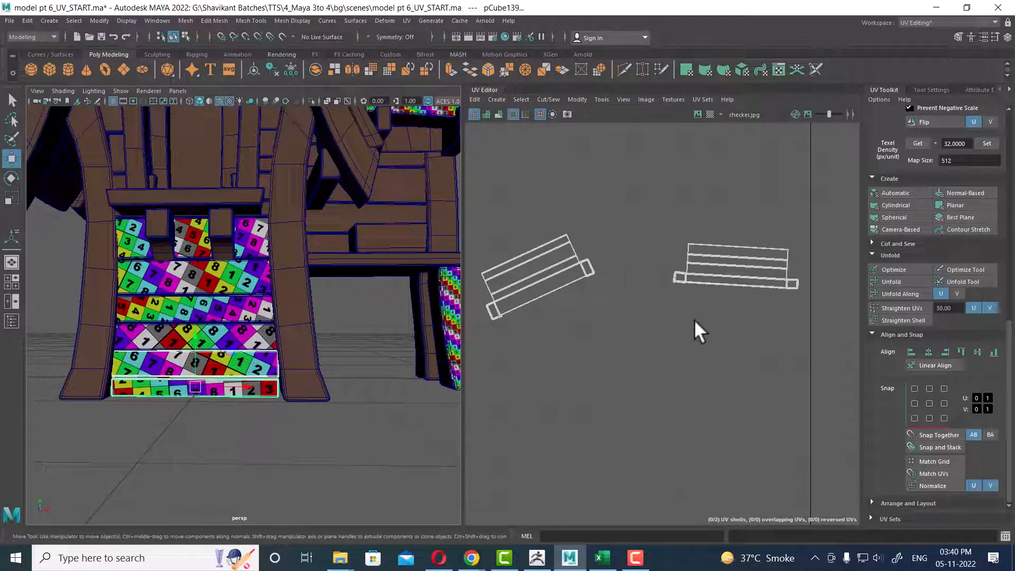
scroll(694, 319, down, 2)
right_drag(702, 264, 816, 206)
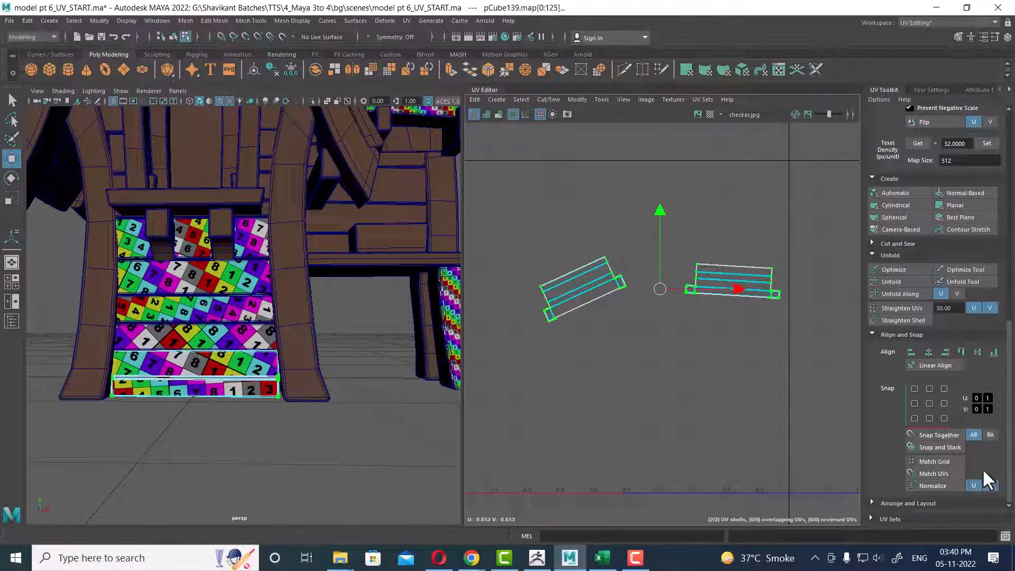
Try Snap Together on the two plank shells, move the lowest plank's shell away, and undo both changes.
click(941, 436)
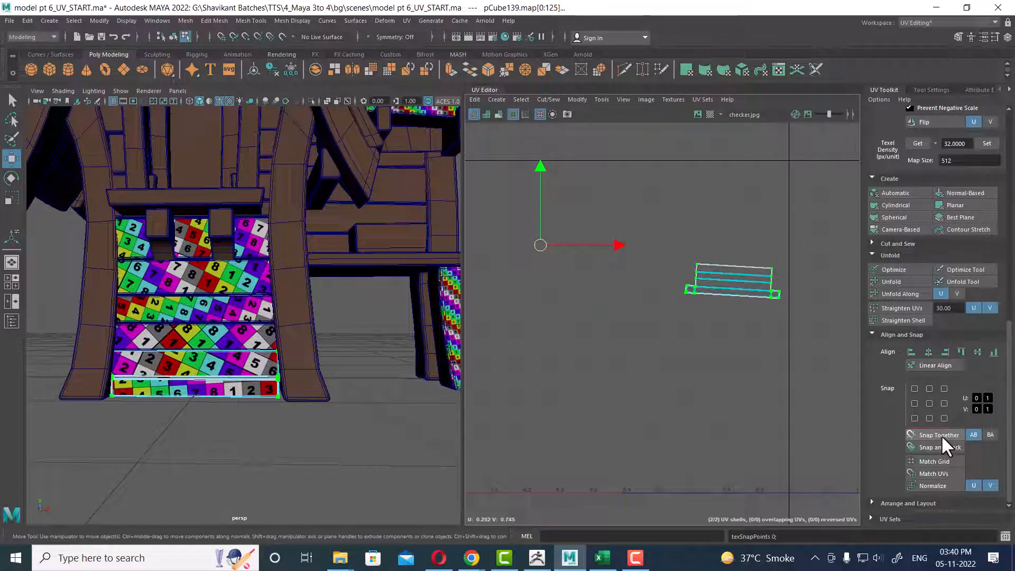
scroll(642, 331, down, 2)
scroll(672, 370, up, 3)
click(734, 324)
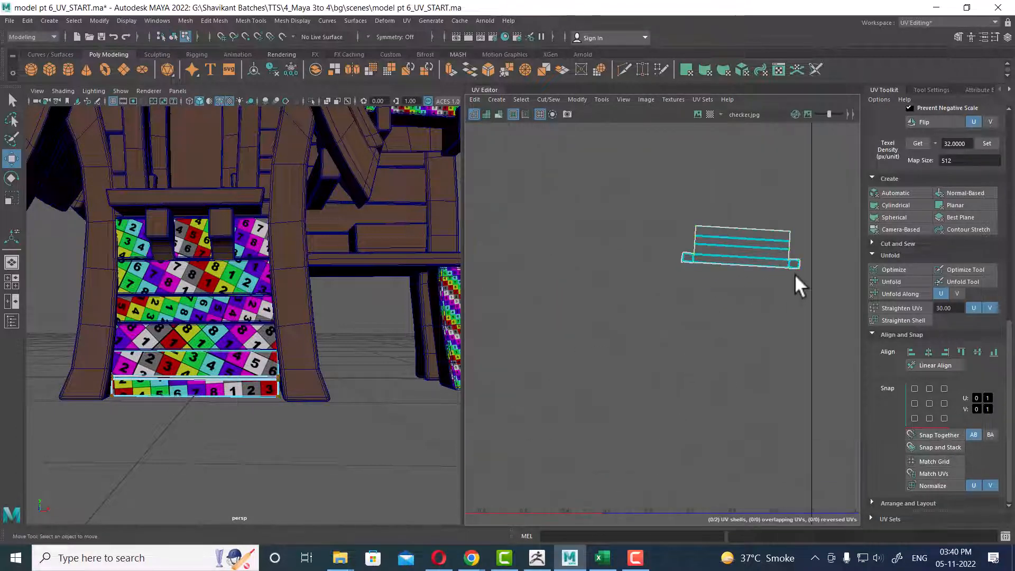
click(792, 267)
drag(764, 256, 734, 350)
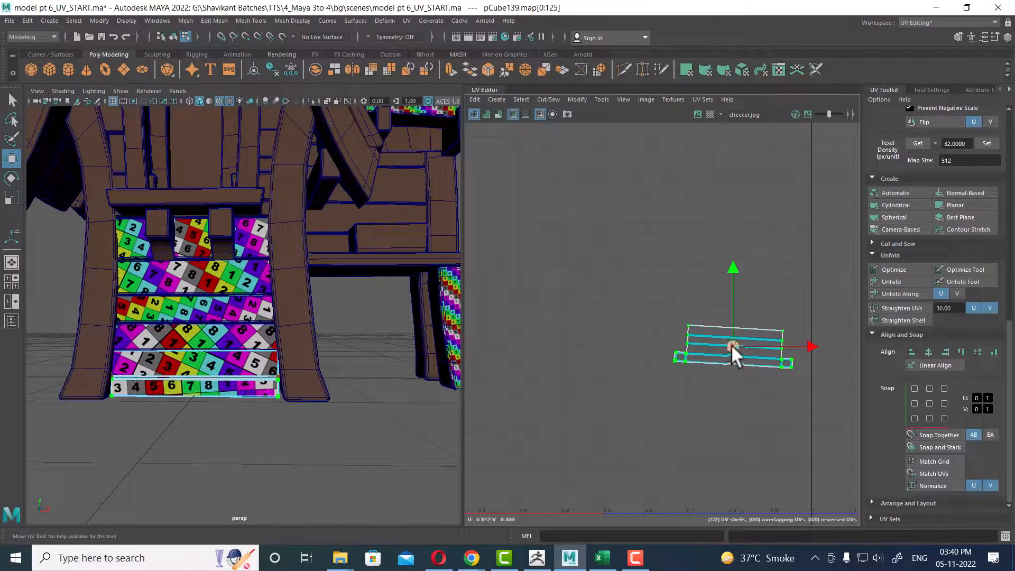
scroll(770, 426, down, 2)
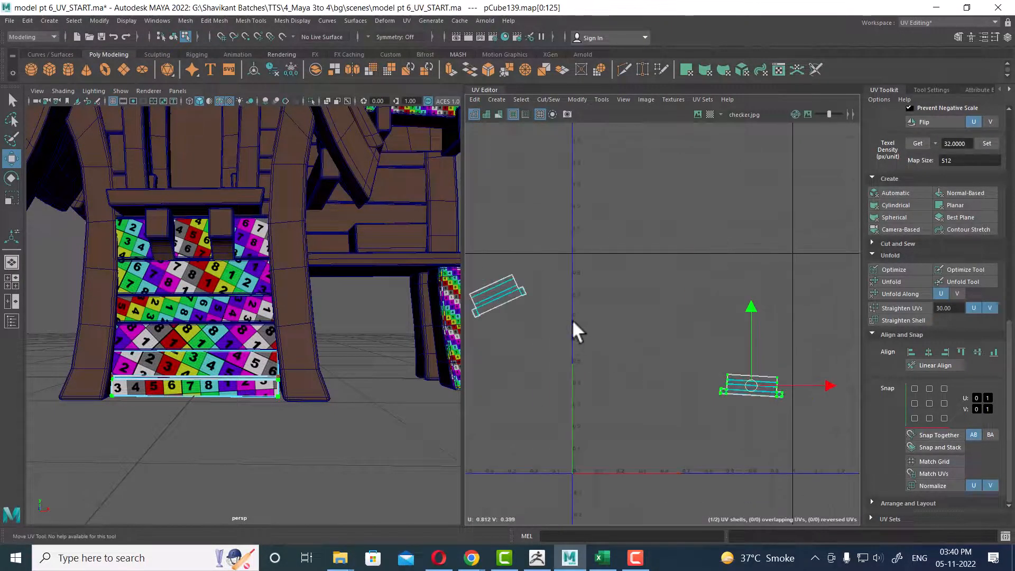
key(ctrl+z)
key(ctrl+z)
key(ctrl+z)
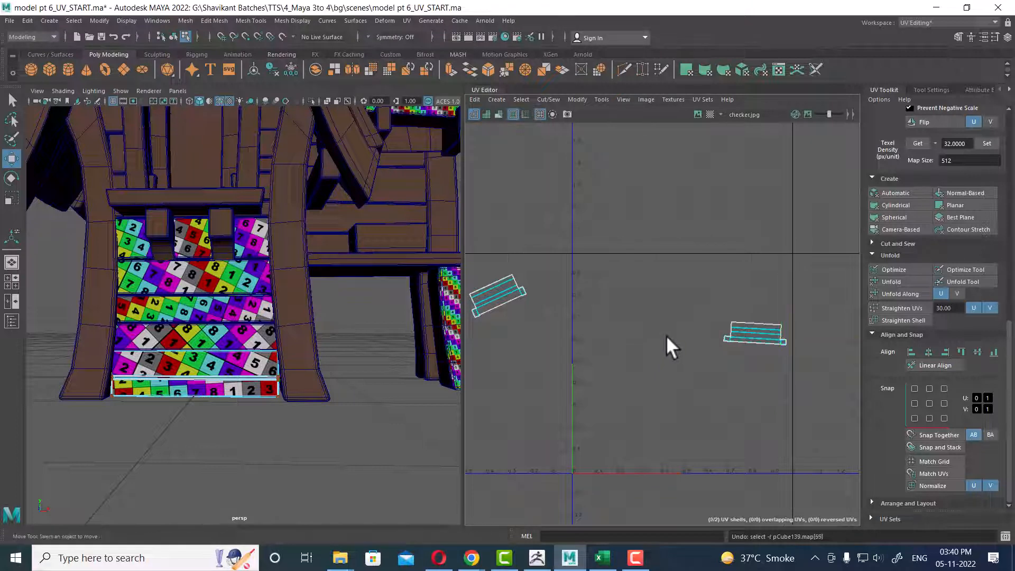
click(939, 435)
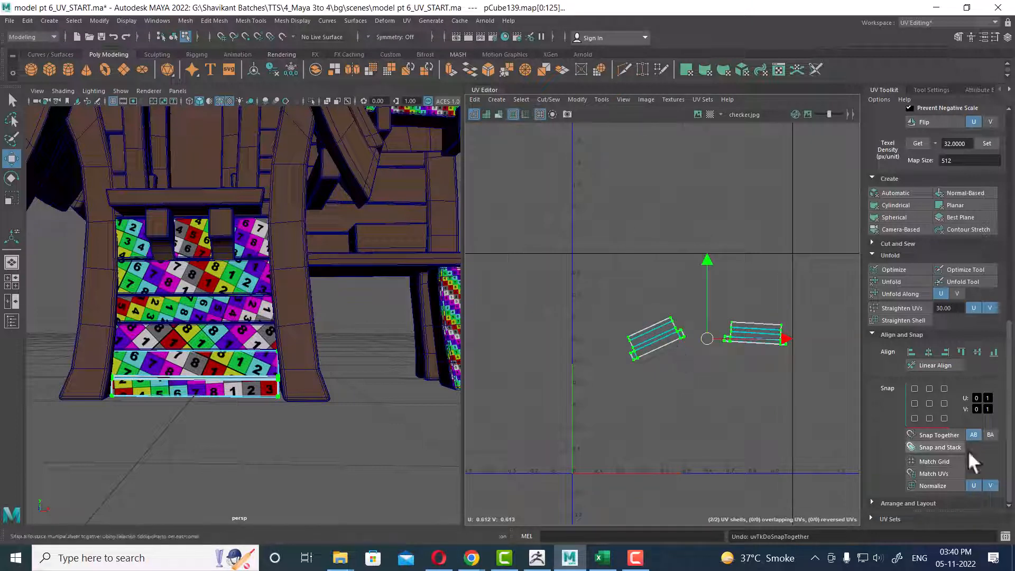
Snap and stack the two plank shells onto each other and clear the UV selection.
click(940, 447)
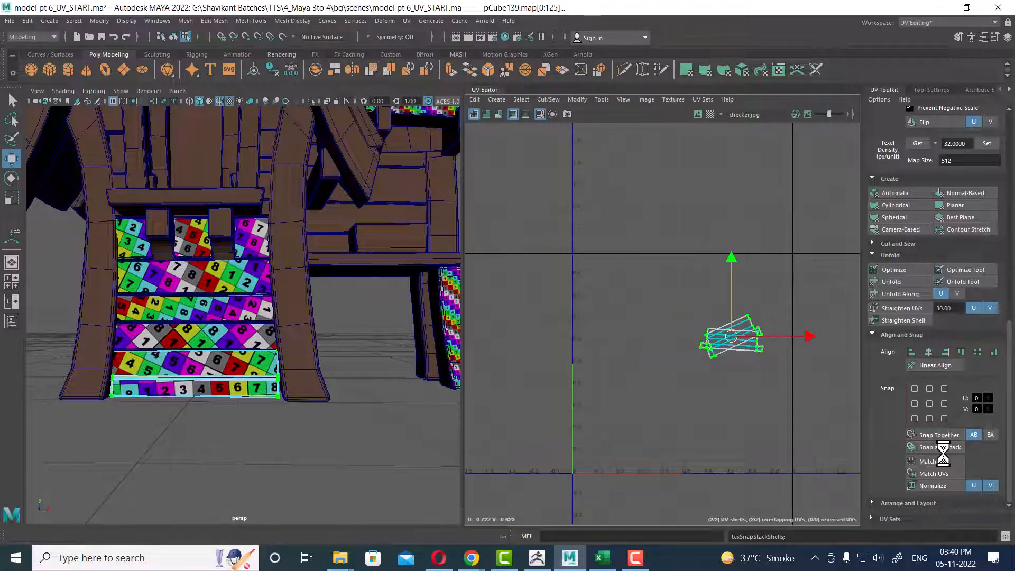
scroll(718, 353, up, 5)
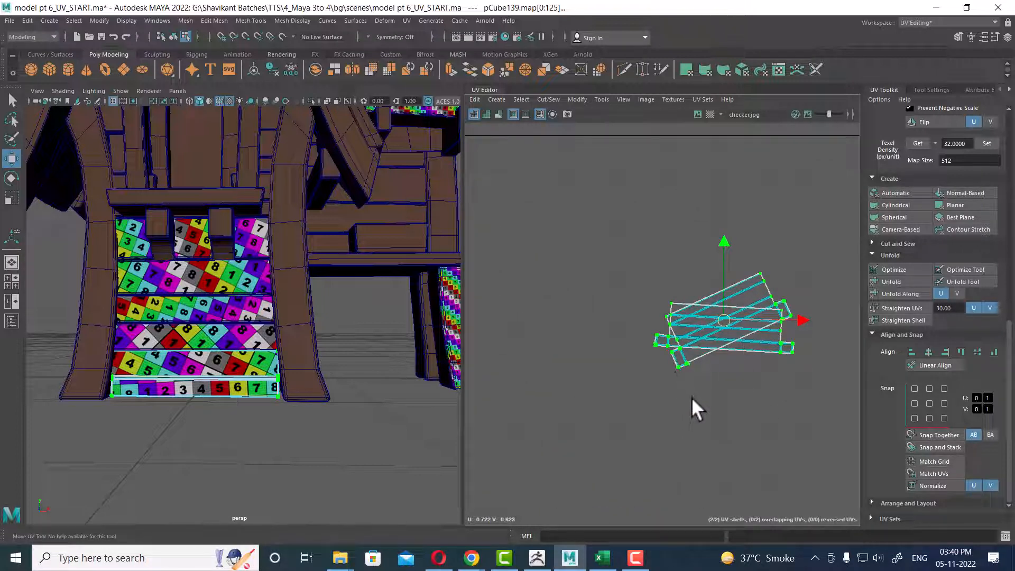
click(732, 433)
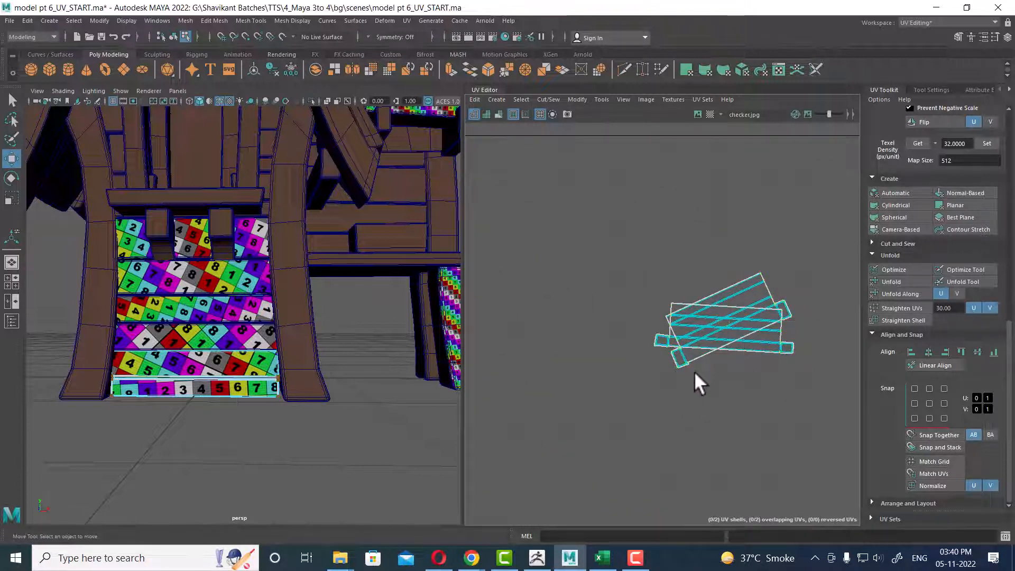
Rotate the second-lowest plank's tilted UV shell to horizontal and move it below the lowest plank's shell.
click(687, 359)
key(e)
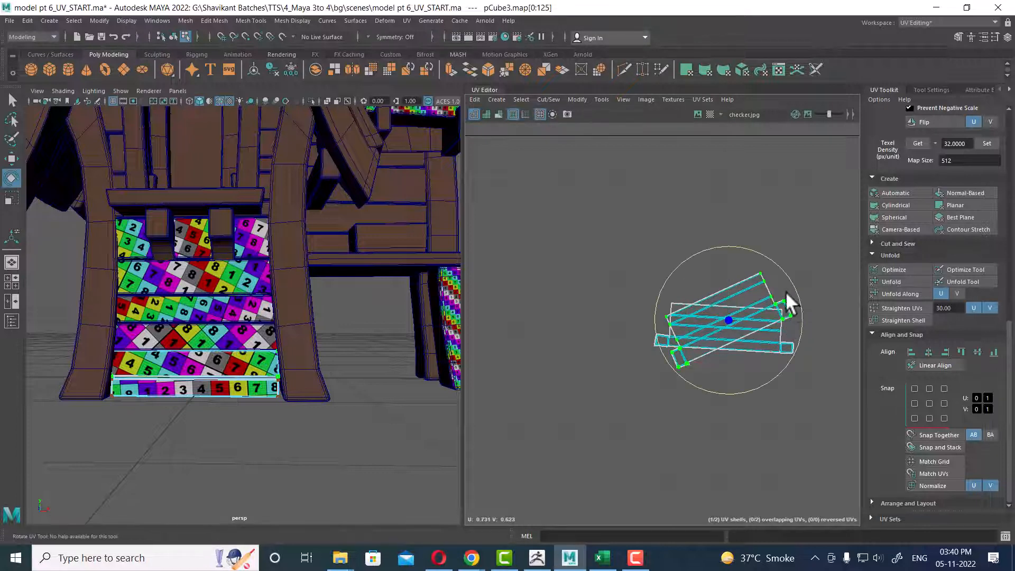
drag(796, 292, 808, 319)
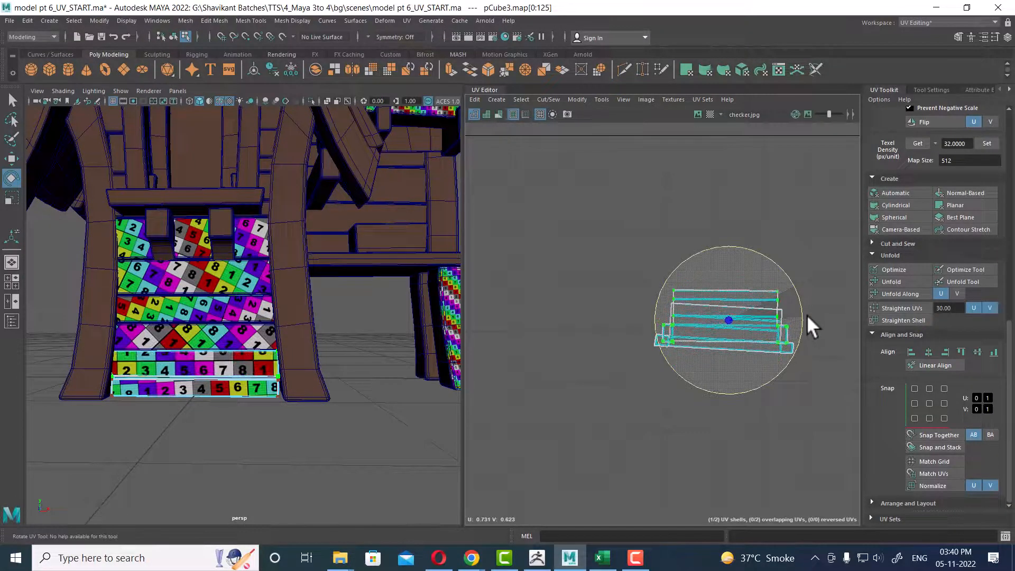
key(w)
drag(729, 267, 733, 342)
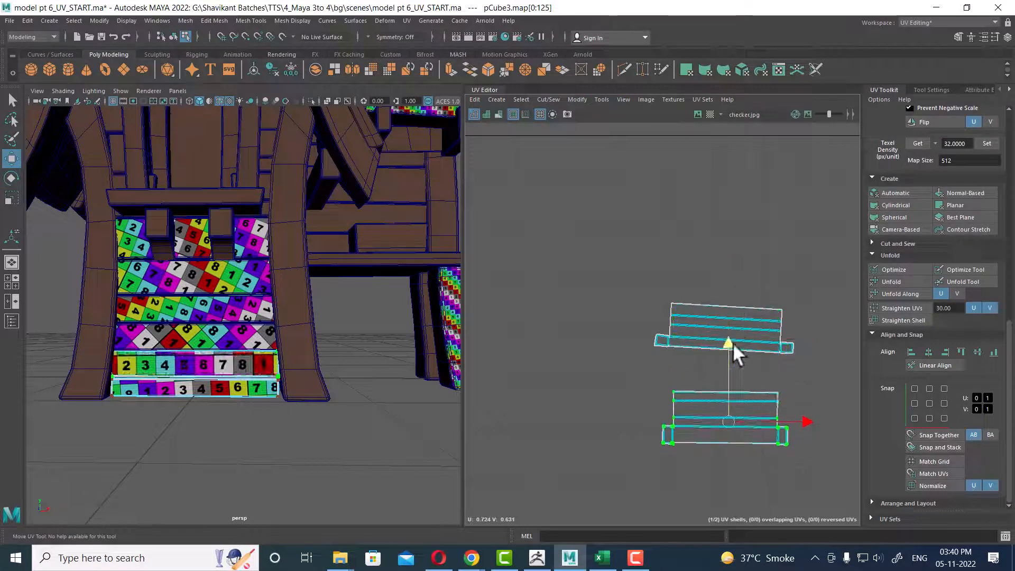
alt+middle_drag(733, 343, 728, 265)
scroll(728, 265, up, 4)
drag(706, 326, 700, 306)
Level the lowest plank's UV shell by rotating it slightly and move it down to just above the other plank's shell.
click(741, 247)
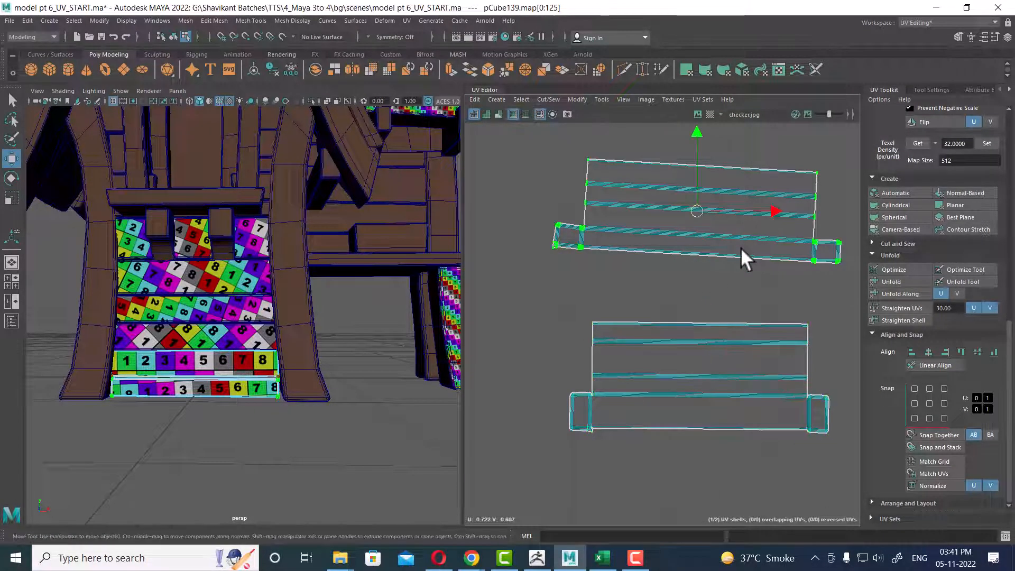
key(e)
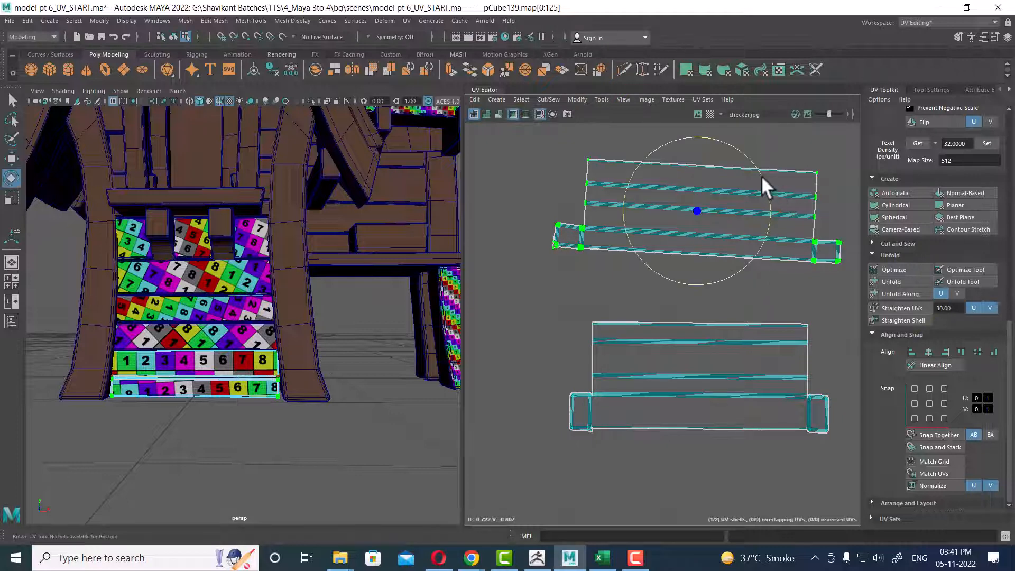
drag(762, 175, 758, 172)
key(w)
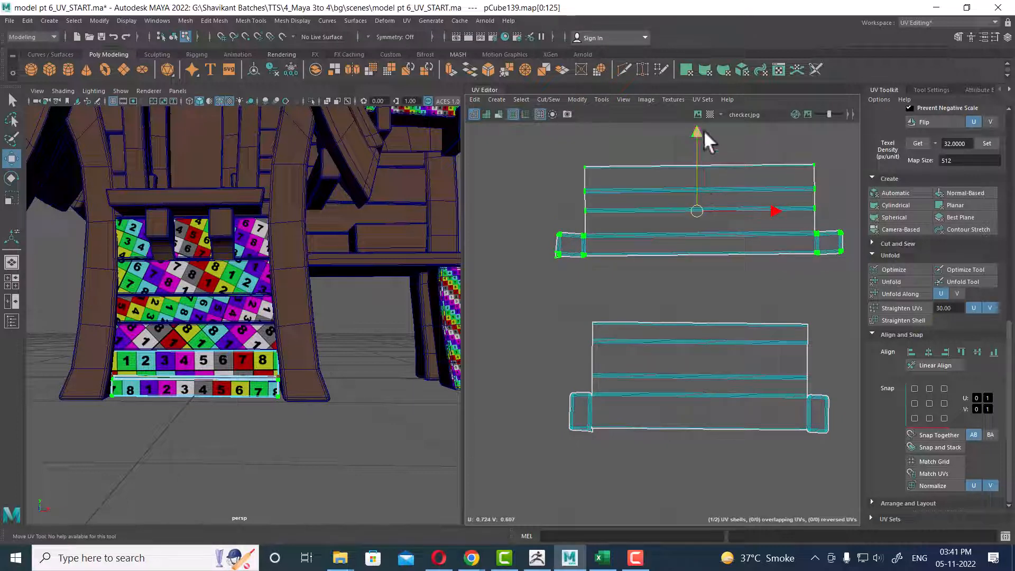
drag(704, 130, 707, 181)
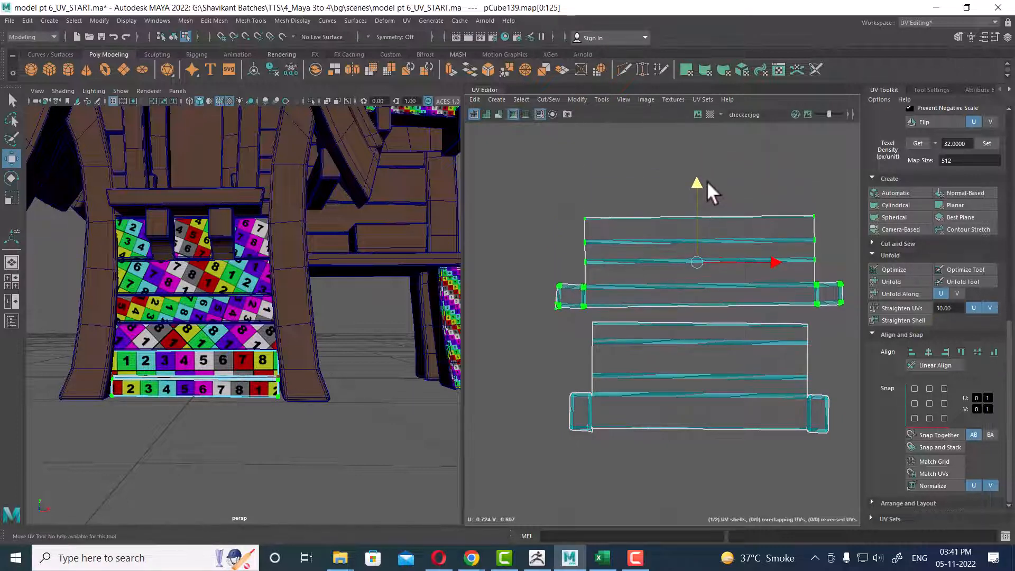
scroll(719, 194, up, 2)
key(e)
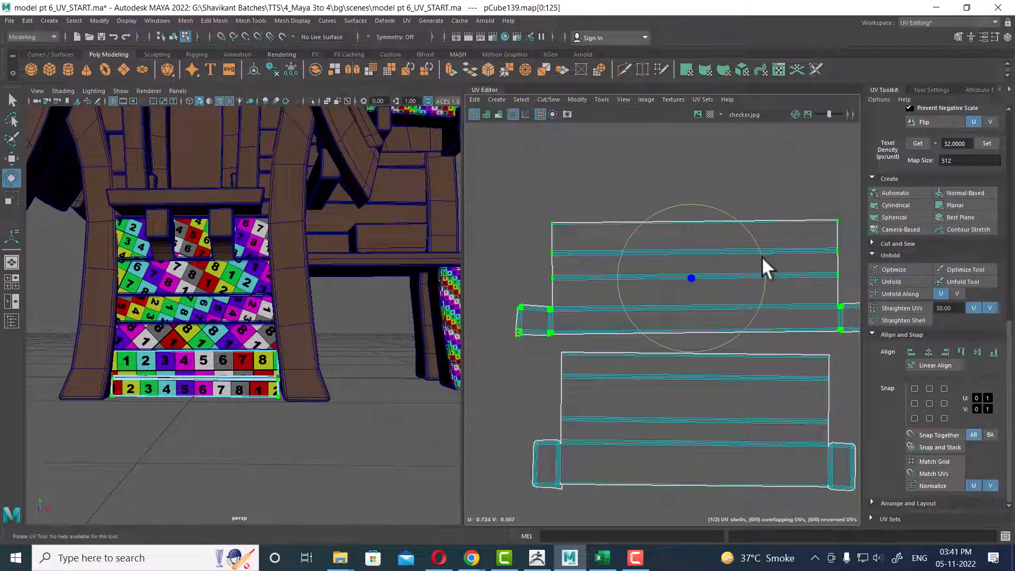
drag(756, 246, 757, 247)
key(w)
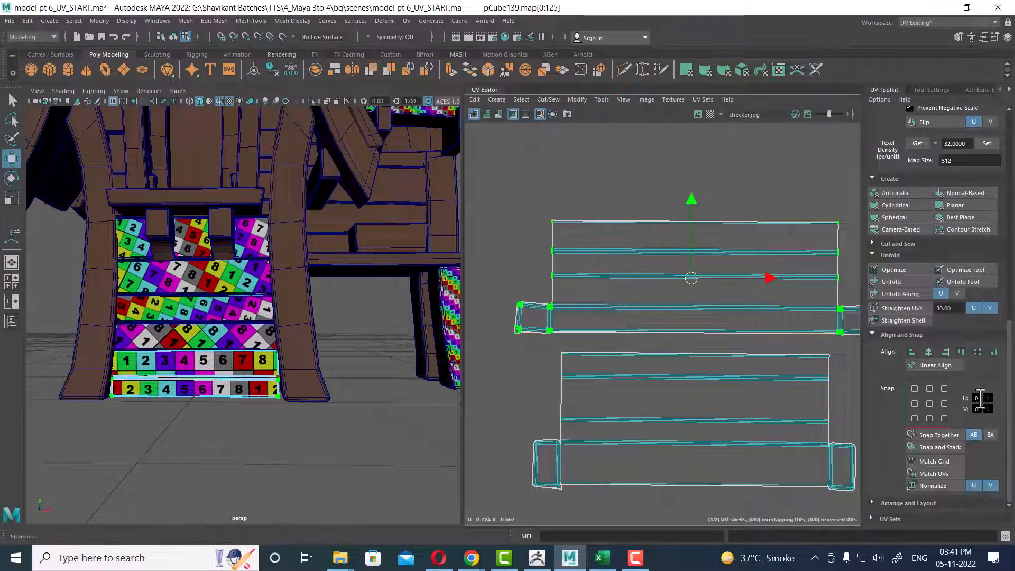
Try Straighten Shell on the lowest plank's UV shell and undo it.
click(914, 318)
key(ctrl+z)
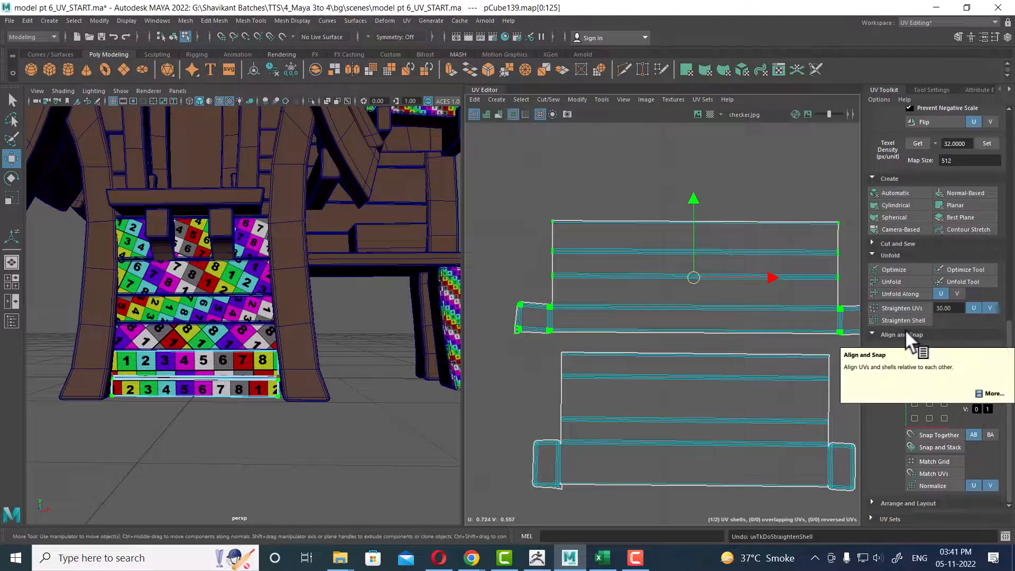
alt+drag(287, 360, 248, 378)
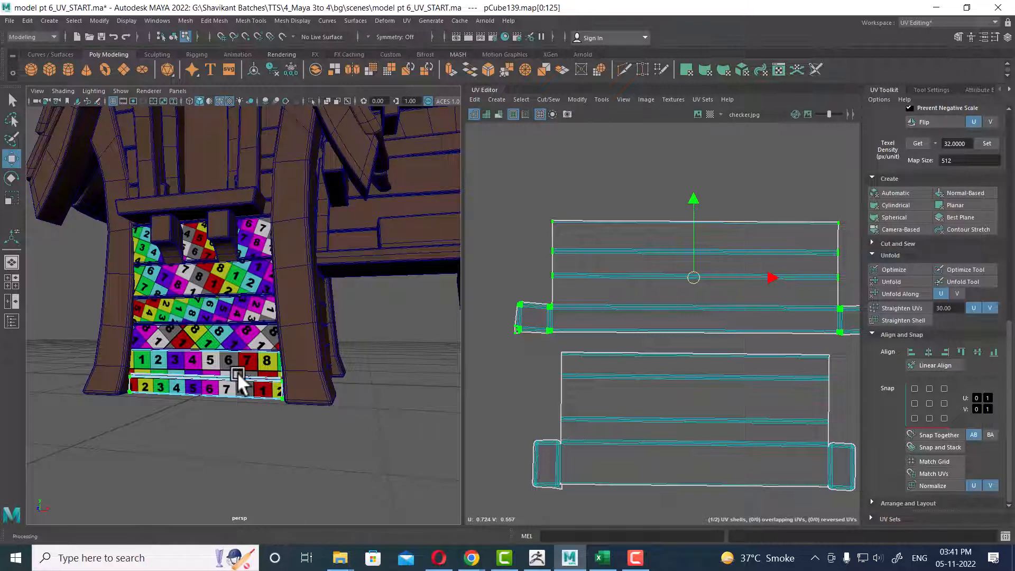
Select all six front planks as objects and apply Snap and Stack to their UV shells.
right_drag(241, 307, 382, 191)
click(356, 432)
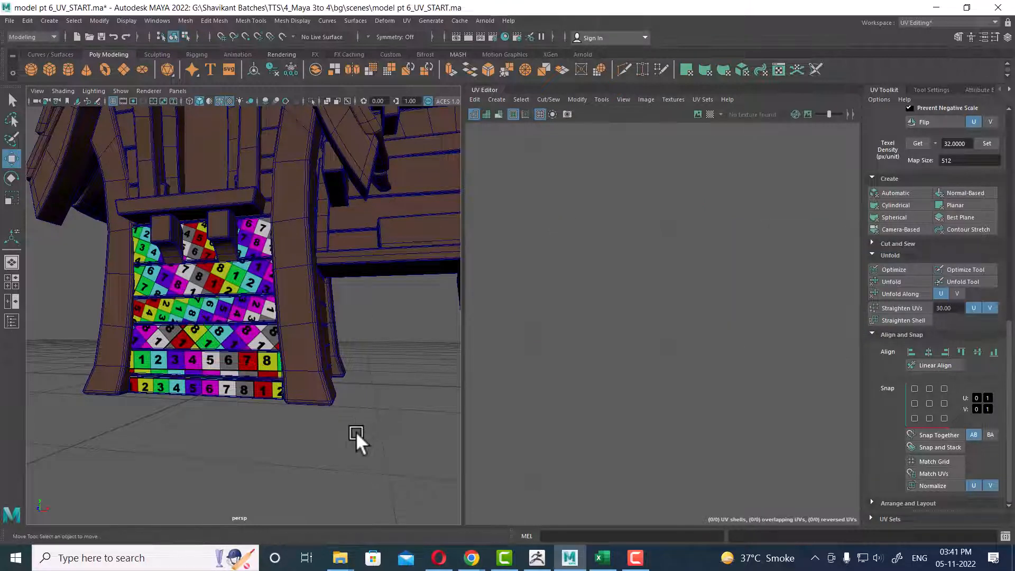
click(218, 378)
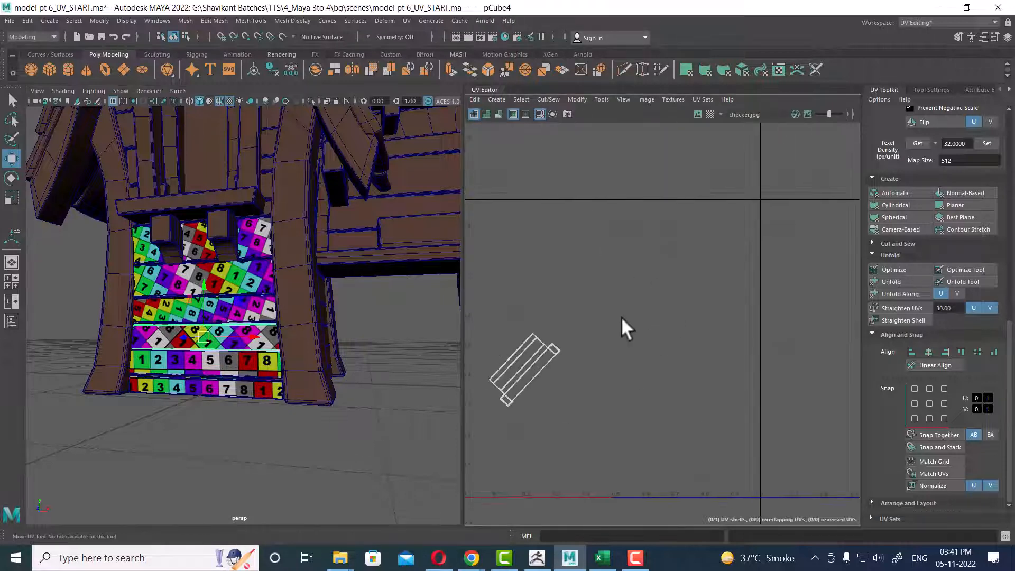
shift+click(254, 382)
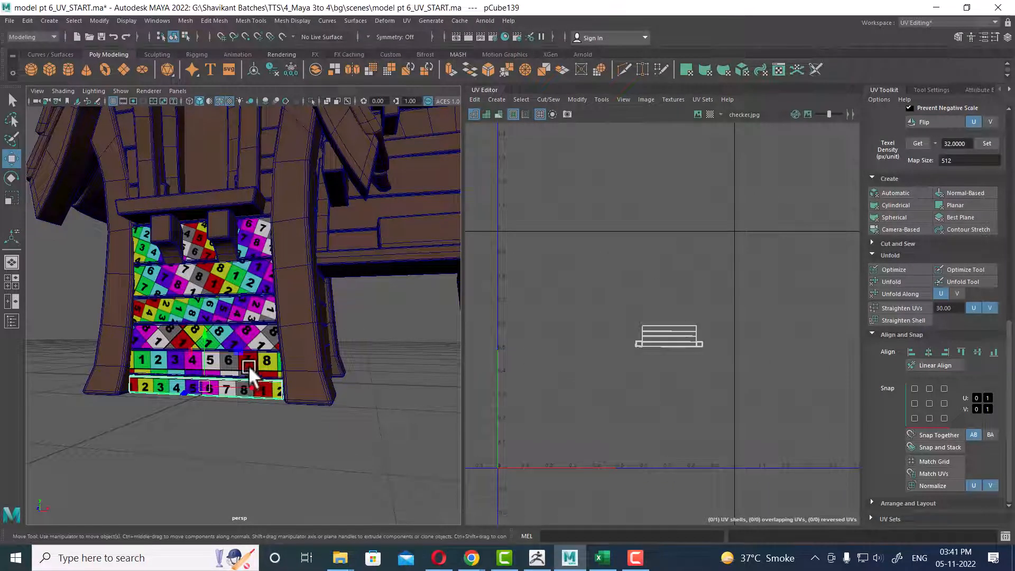
shift+click(257, 364)
shift+click(264, 315)
shift+click(253, 279)
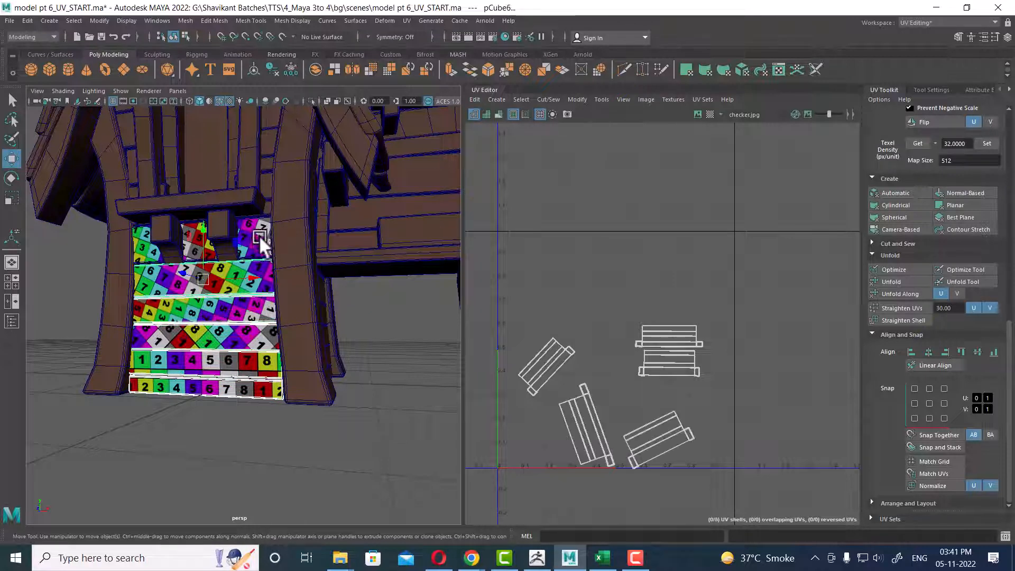
shift+click(256, 236)
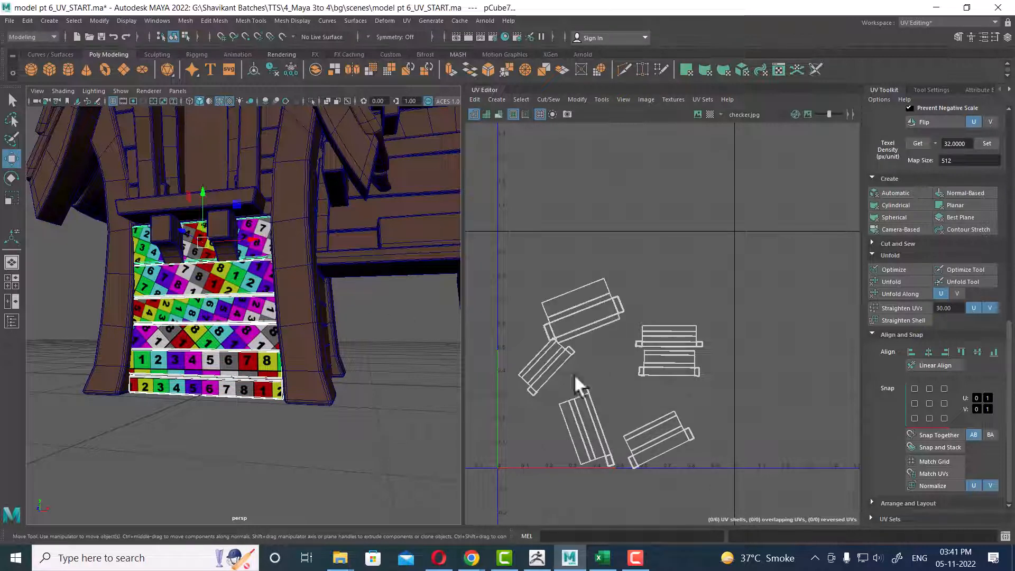
click(949, 442)
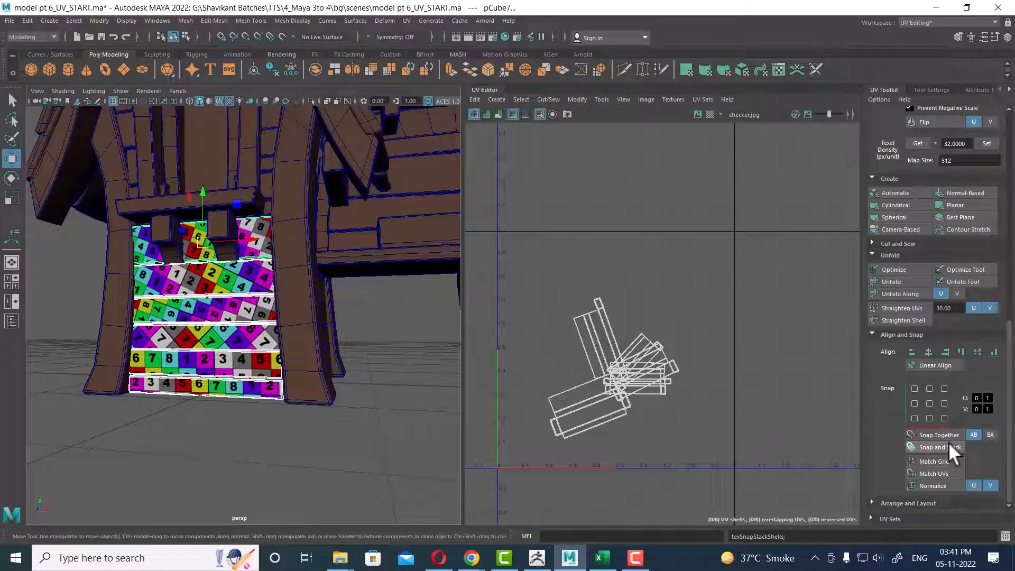
scroll(662, 435, up, 3)
alt+middle_drag(725, 446, 745, 435)
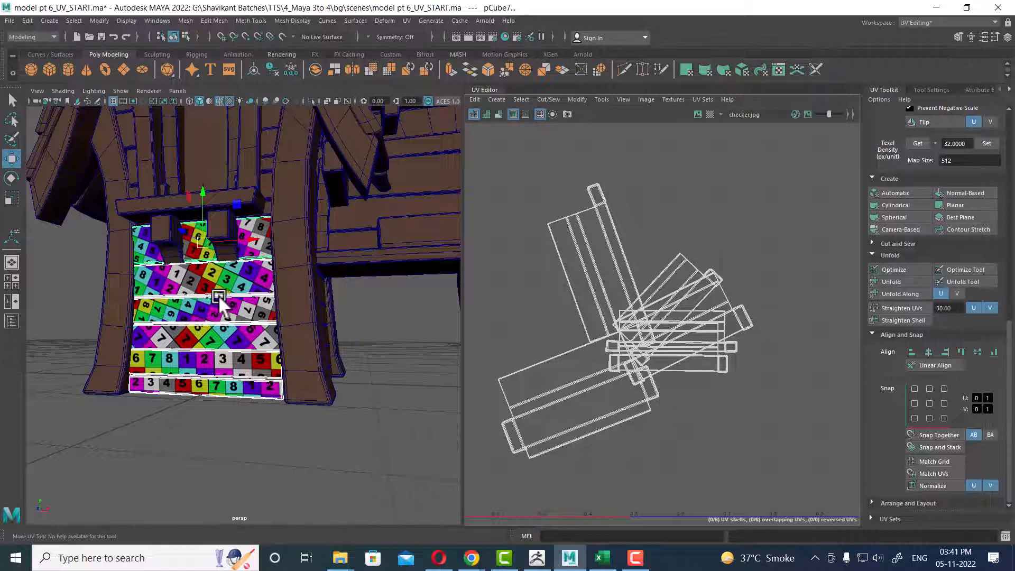
Select the UV shell of the third plank from the bottom and rotate it to roughly horizontal.
right_drag(218, 296, 306, 208)
click(314, 418)
click(272, 345)
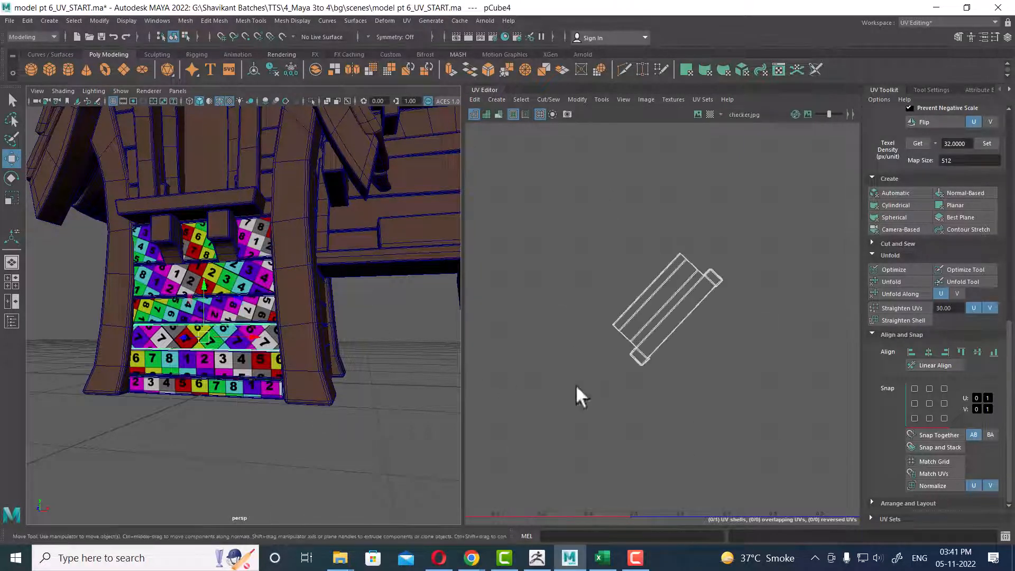
scroll(692, 320, up, 1)
drag(750, 262, 709, 293)
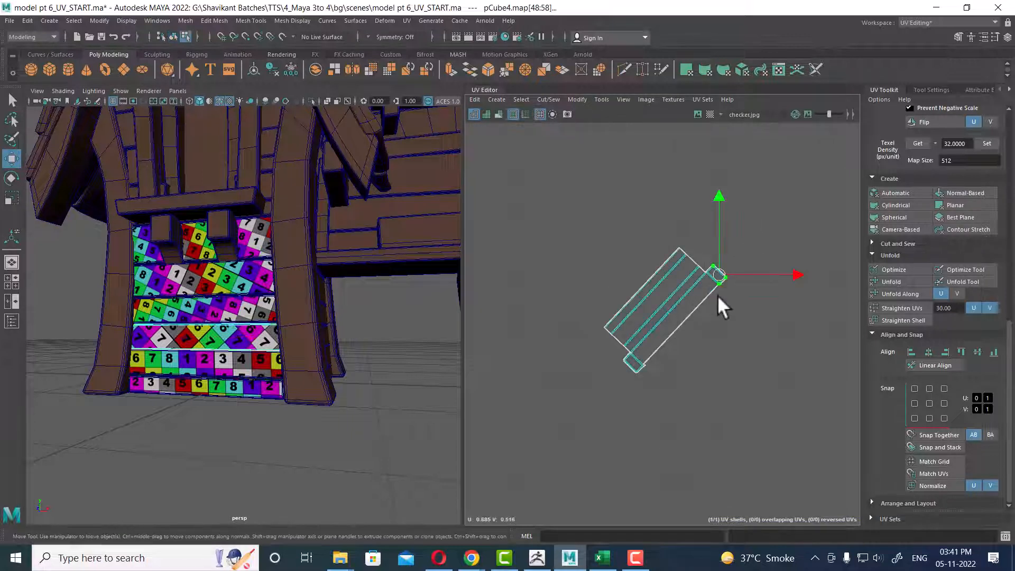
ctrl+right_drag(718, 295, 789, 315)
key(e)
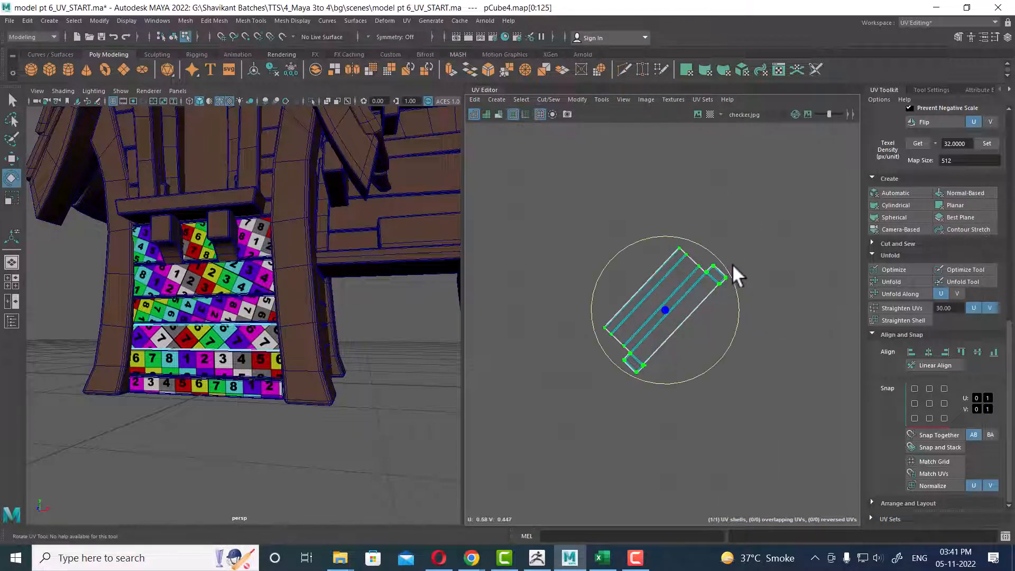
drag(724, 264, 753, 328)
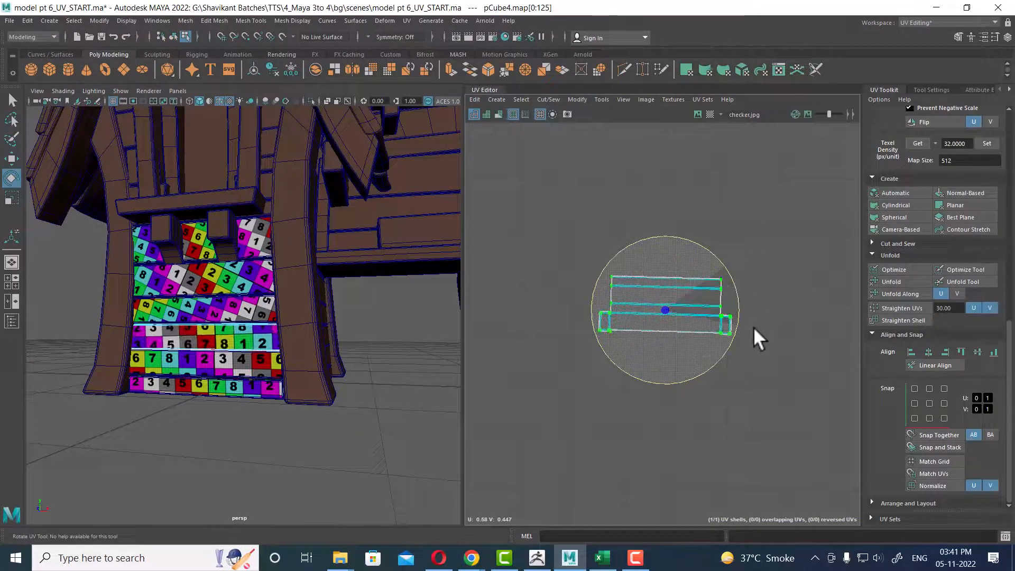
Move the third plank's UV shell slightly down and level it with a small counterclockwise rotation.
key(w)
key(f)
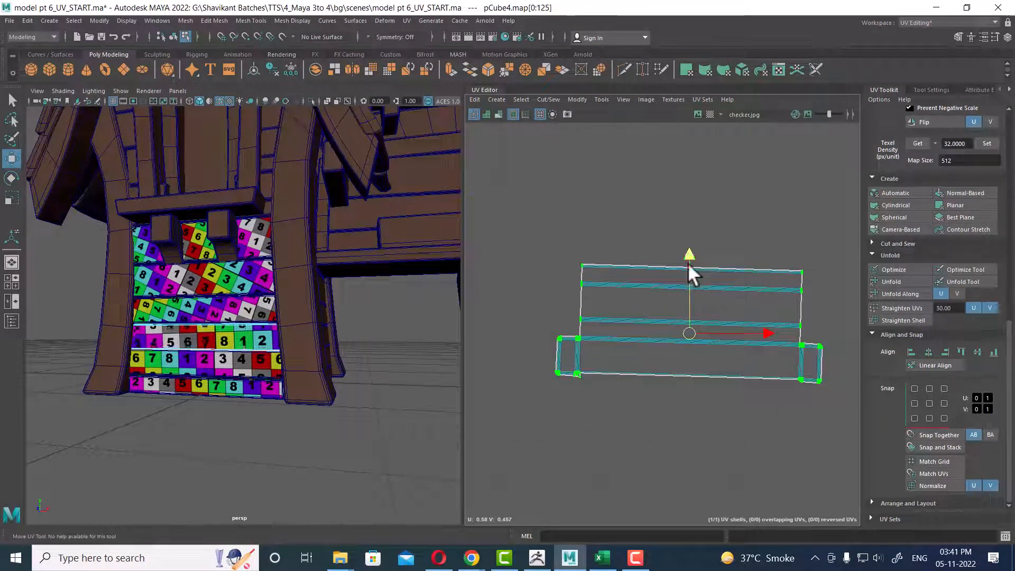
mouse_move(687, 263)
mouse_down()
mouse_move(685, 286)
mouse_move(687, 275)
mouse_up()
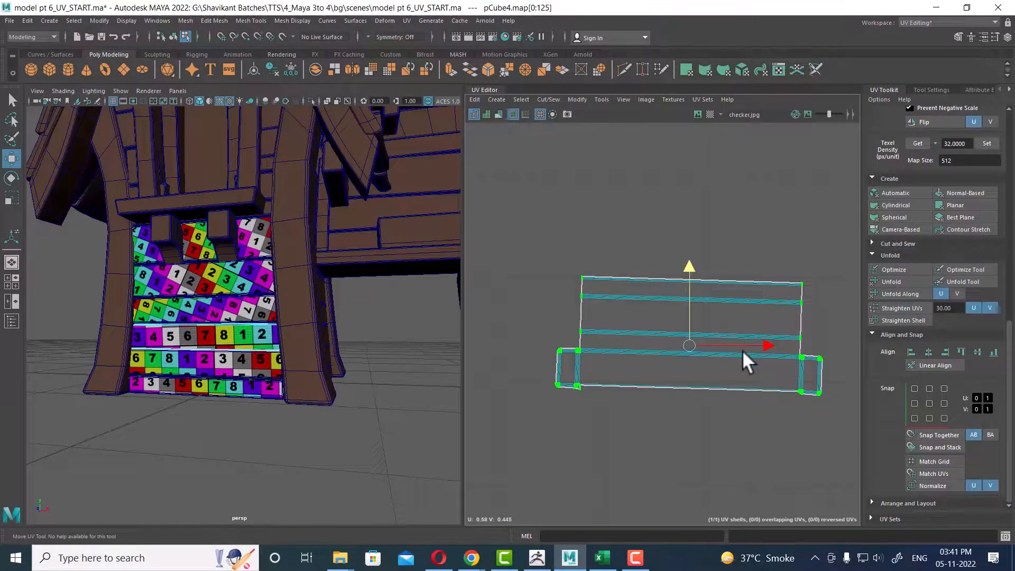
key(e)
drag(755, 312, 750, 311)
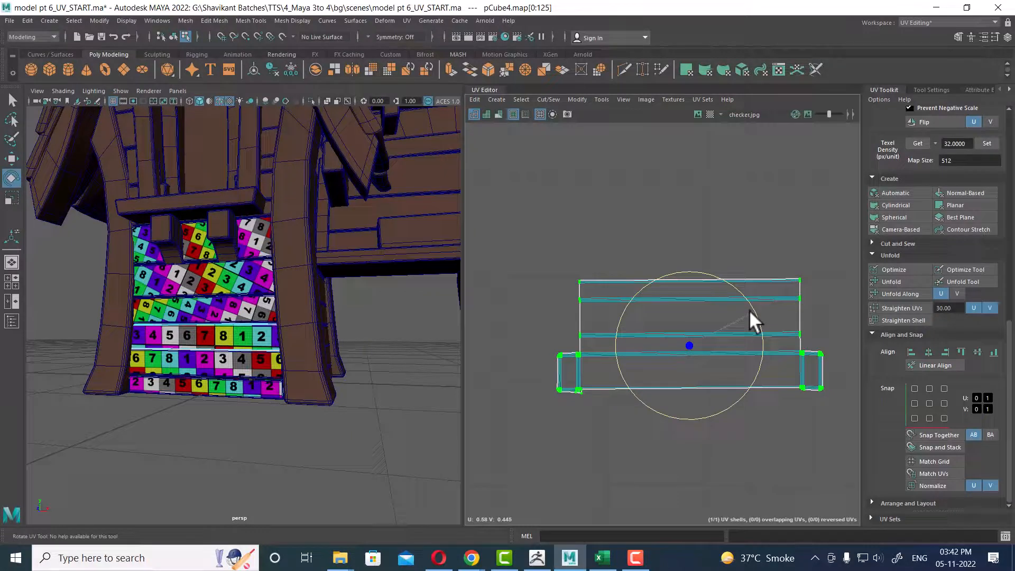
key(w)
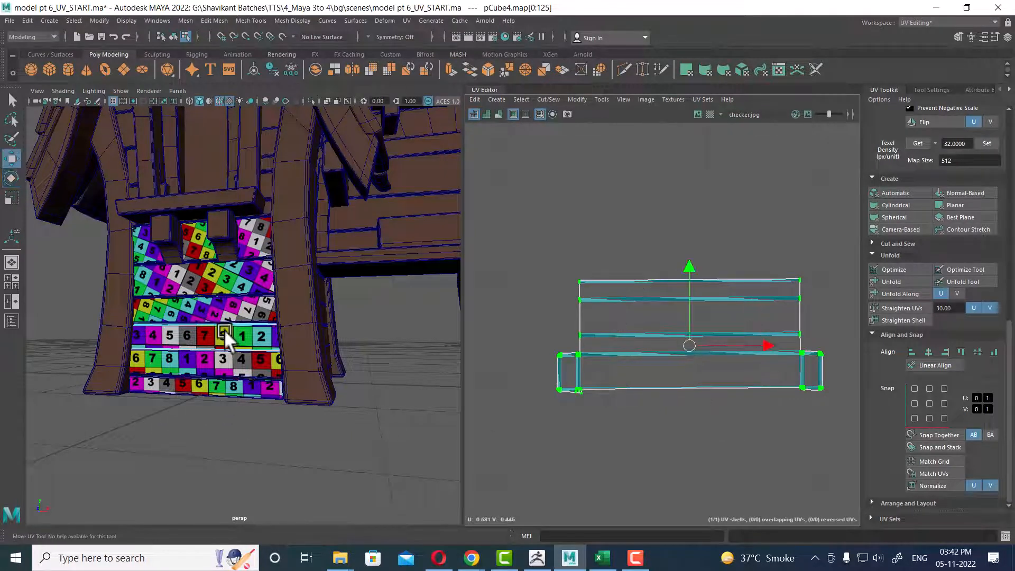
Select the UV shell of the fourth plank from the bottom and rotate it clockwise to nearly horizontal.
key(F8)
click(252, 309)
alt+right_drag(628, 367, 617, 299)
drag(564, 230, 609, 271)
right_drag(605, 271, 680, 288)
key(e)
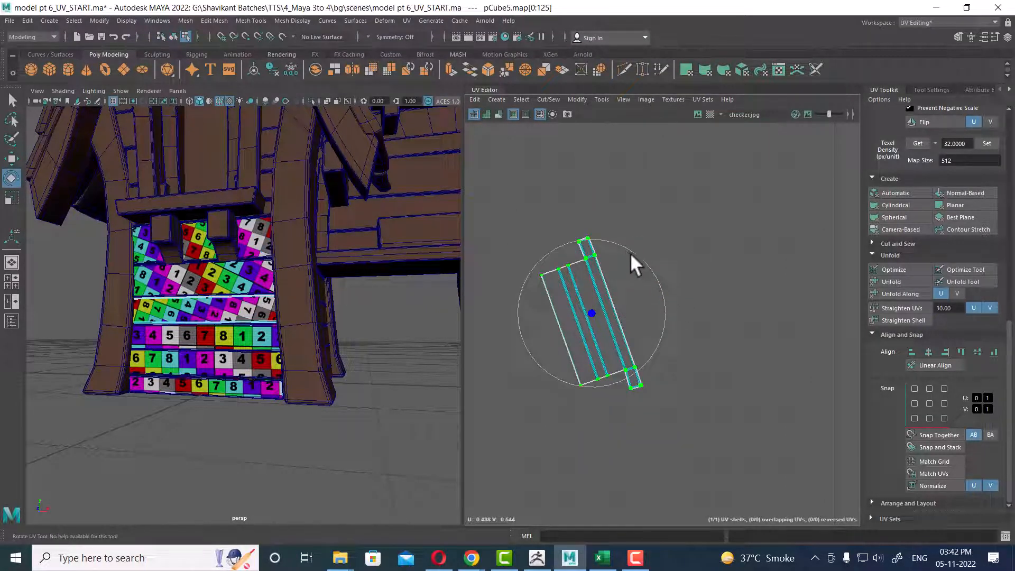
drag(631, 253, 737, 421)
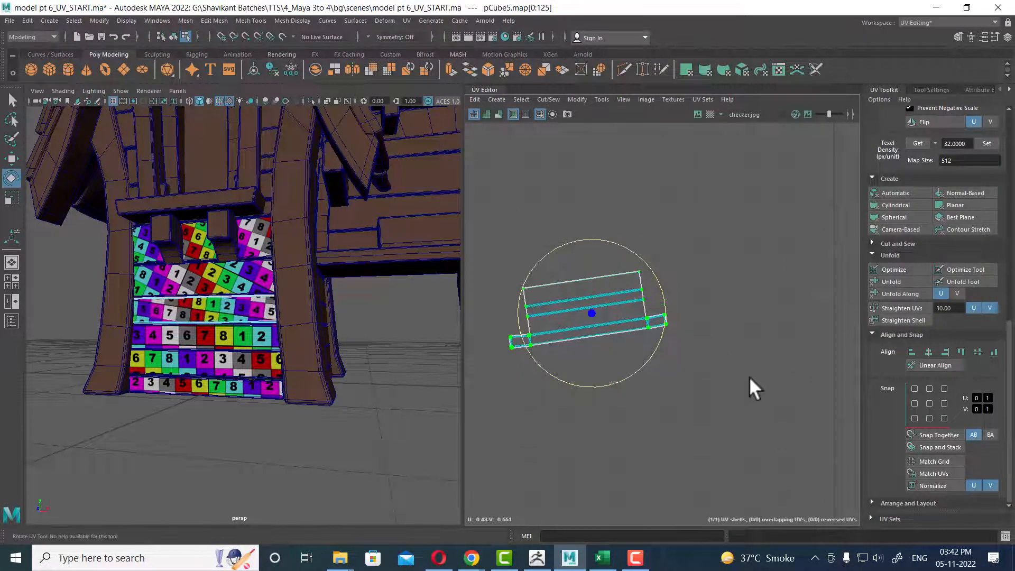
Turn the fourth plank's UV shell 180 degrees with two clockwise 90-degree rotations.
scroll(921, 224, up, 5)
scroll(972, 252, up, 2)
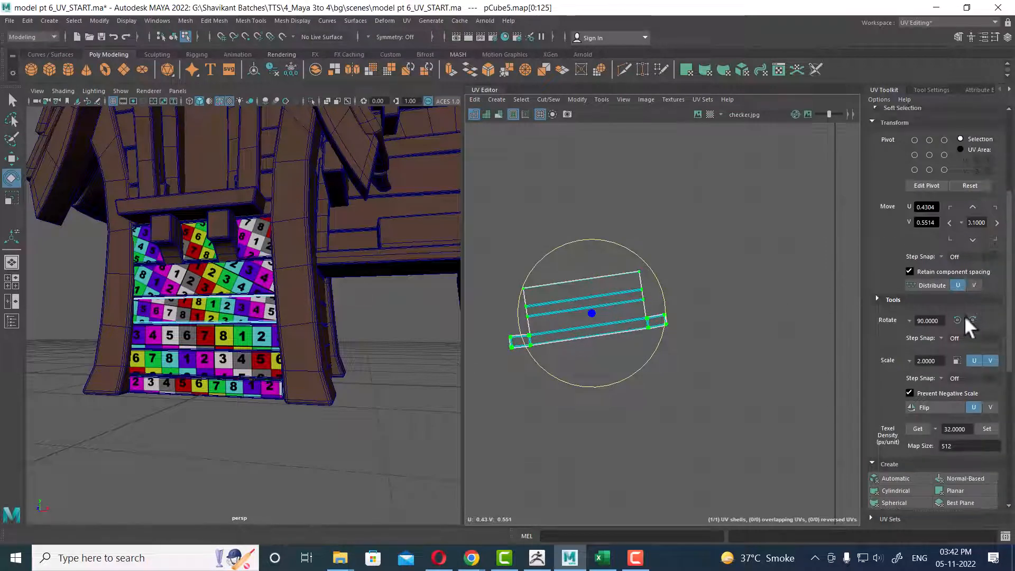
click(972, 319)
click(972, 319)
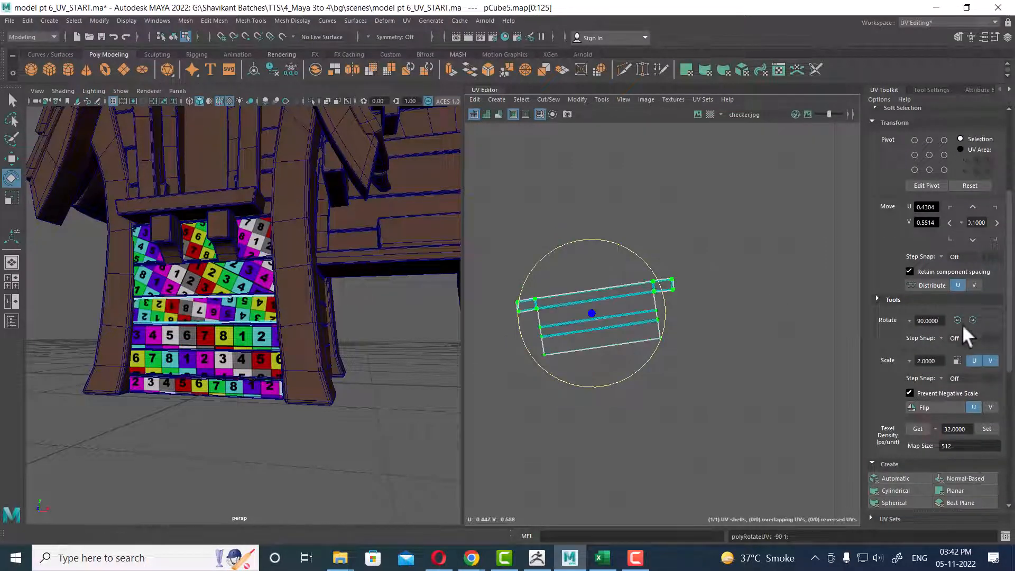
Rotate the fourth plank's UV shell to nearly horizontal with its end tabs along the lower edge and move it slightly down.
scroll(661, 330, up, 2)
alt+middle_drag(672, 327, 736, 301)
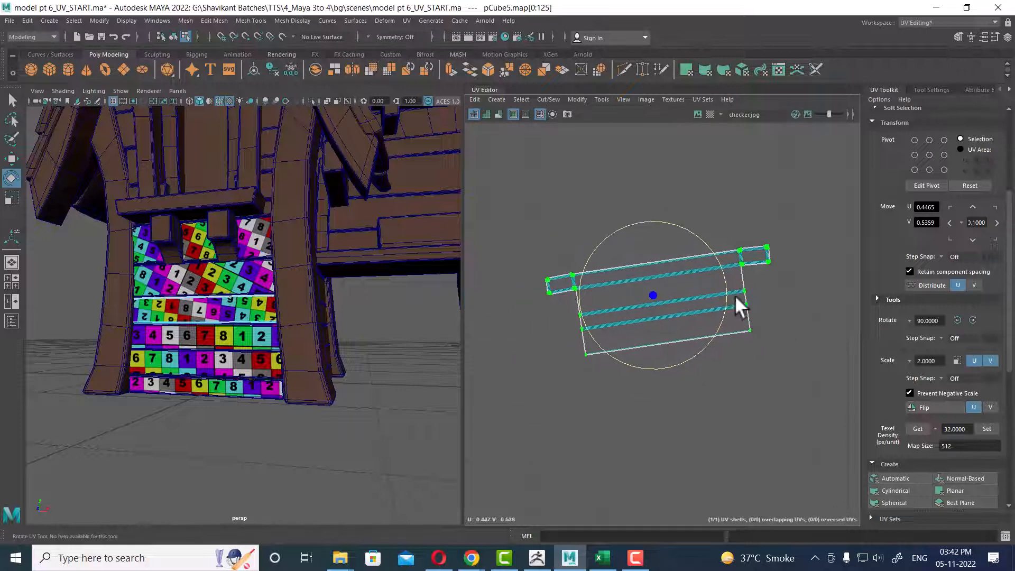
drag(721, 263, 512, 327)
key(w)
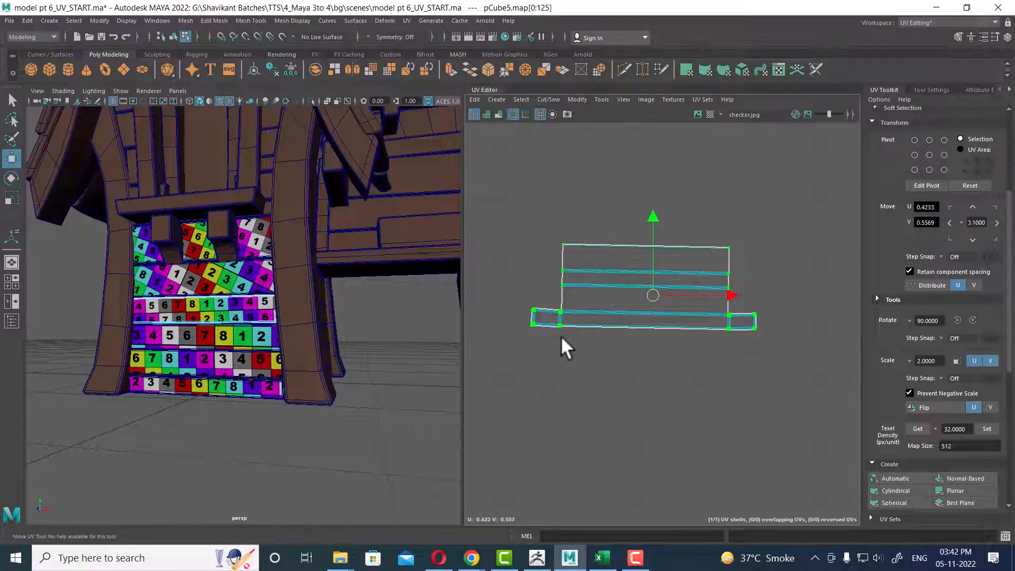
scroll(656, 365, up, 2)
drag(695, 294, 694, 321)
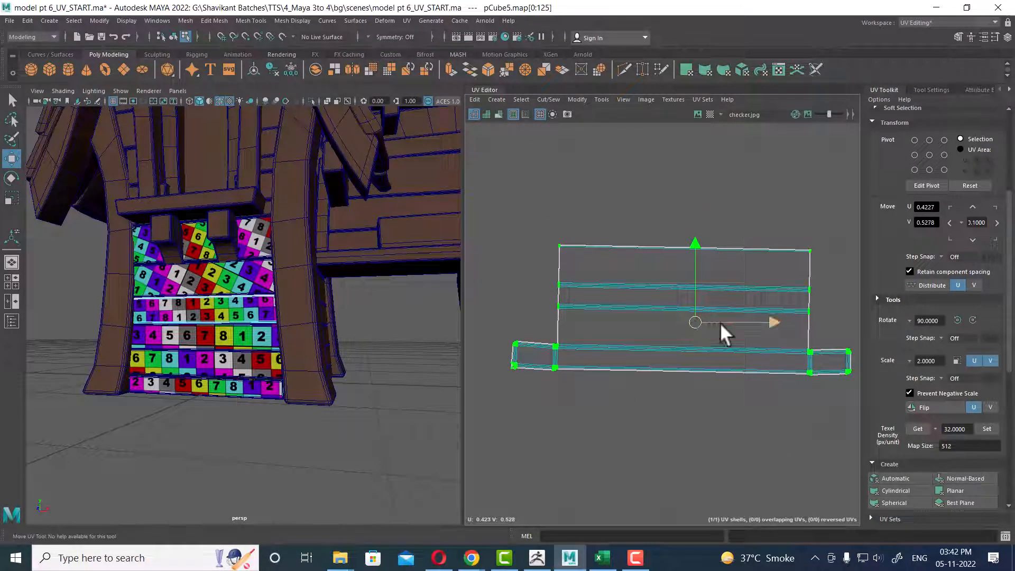
Rotate the plank's UV shell until its long edges are horizontal and return to object mode.
key(e)
drag(753, 290, 754, 283)
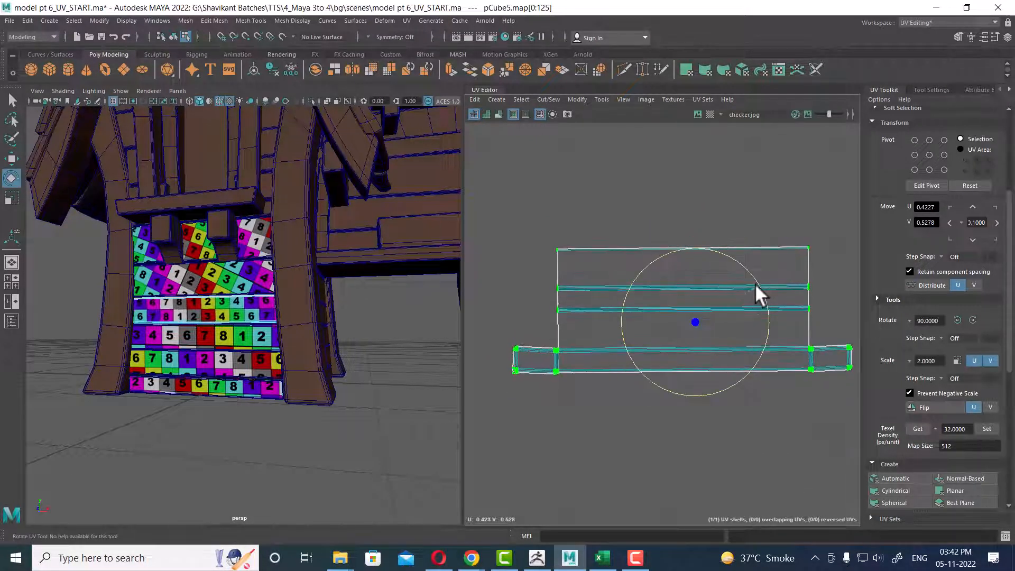
key(w)
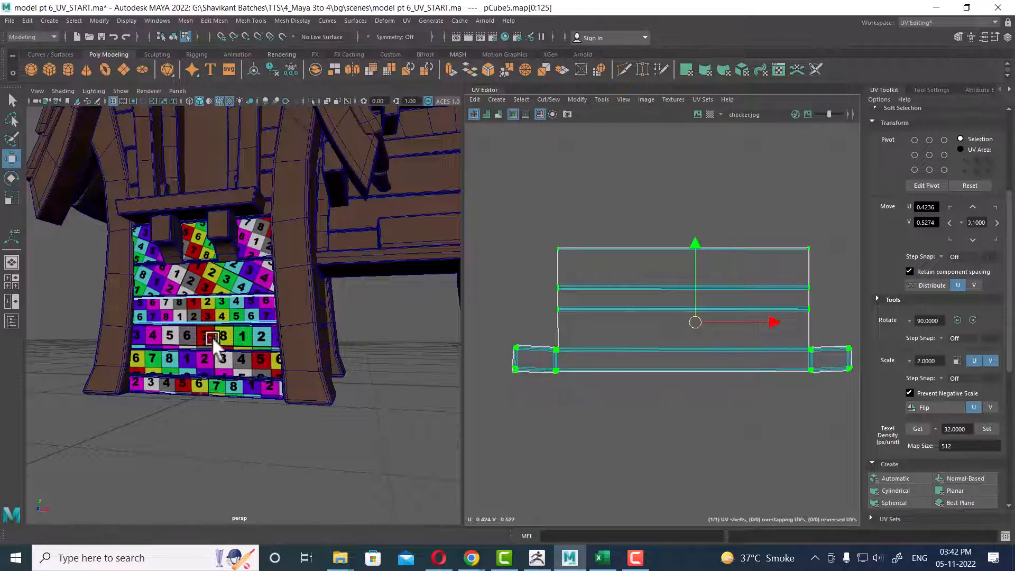
alt+drag(212, 340, 257, 365)
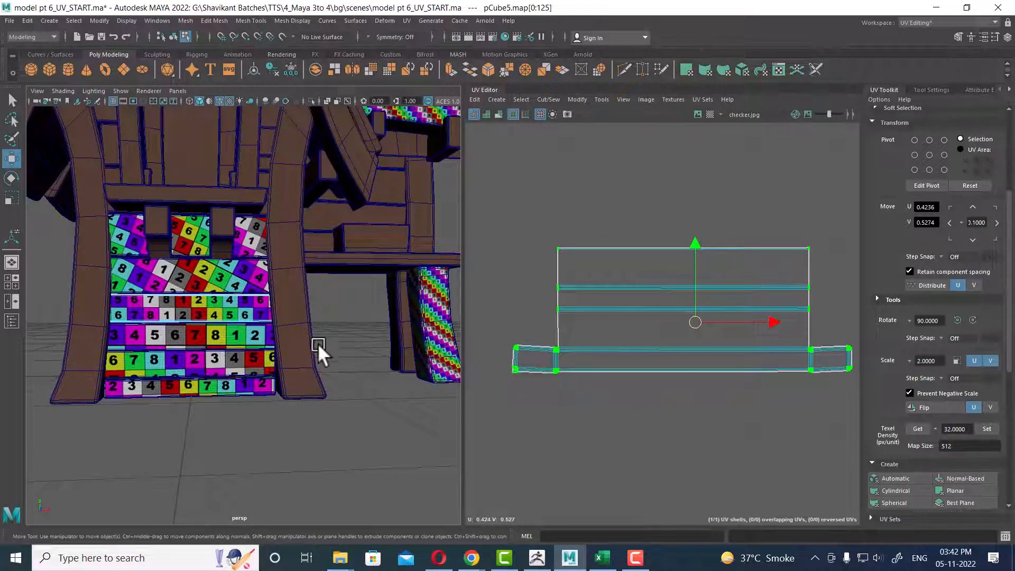
alt+right_drag(319, 351, 269, 351)
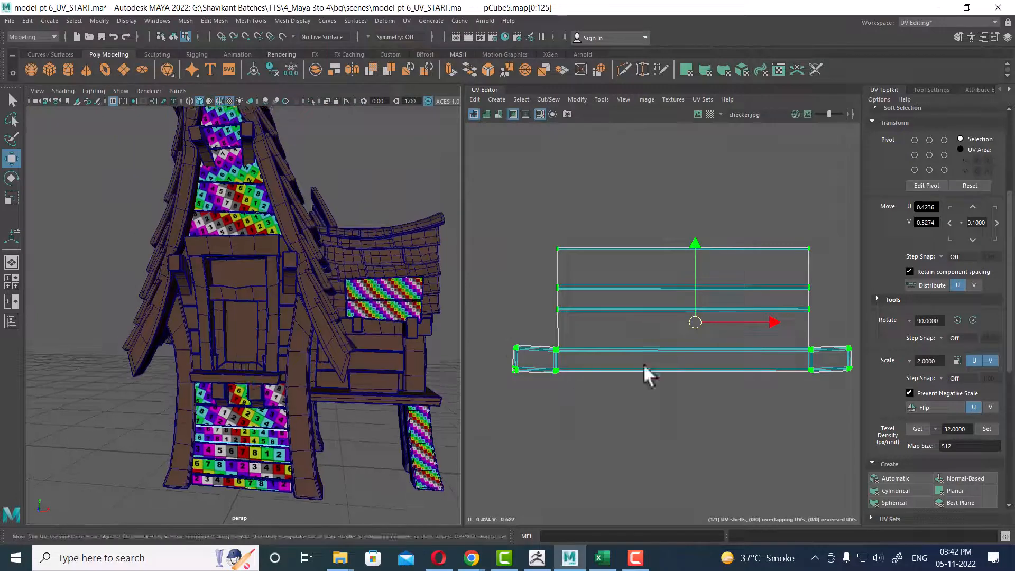
scroll(646, 374, down, 2)
key(F8)
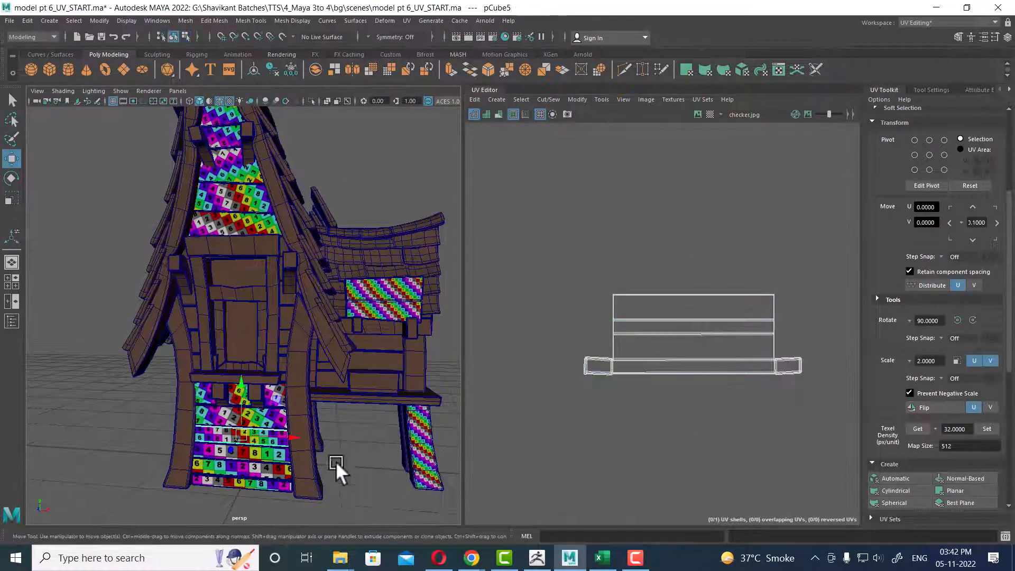
Combine the two lowest planks below the door into a single mesh.
alt+middle_drag(335, 463, 305, 325)
click(245, 418)
click(228, 379)
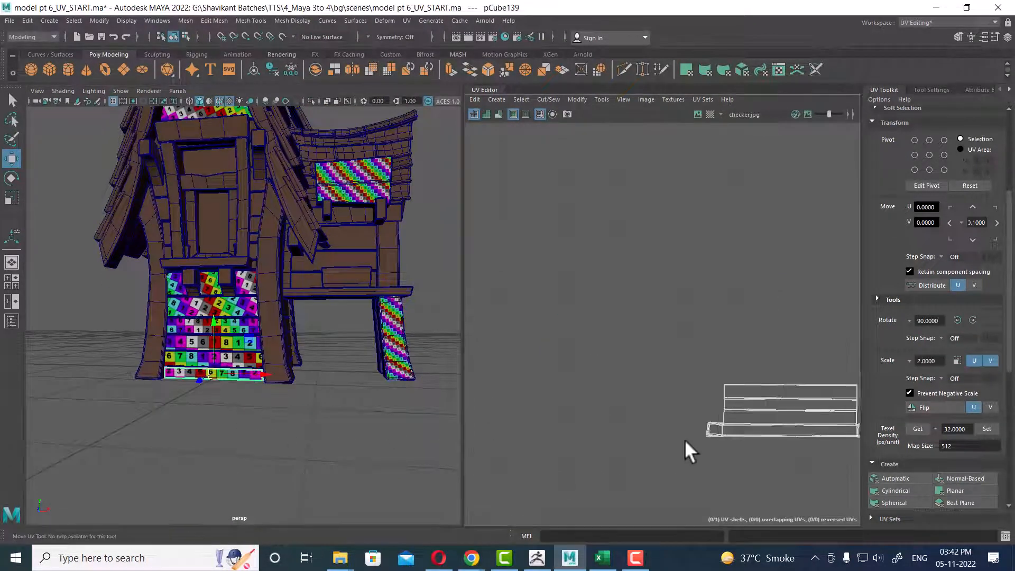
alt+middle_drag(741, 440, 653, 318)
scroll(654, 319, up, 1)
alt+right_drag(208, 410, 250, 398)
shift+click(249, 395)
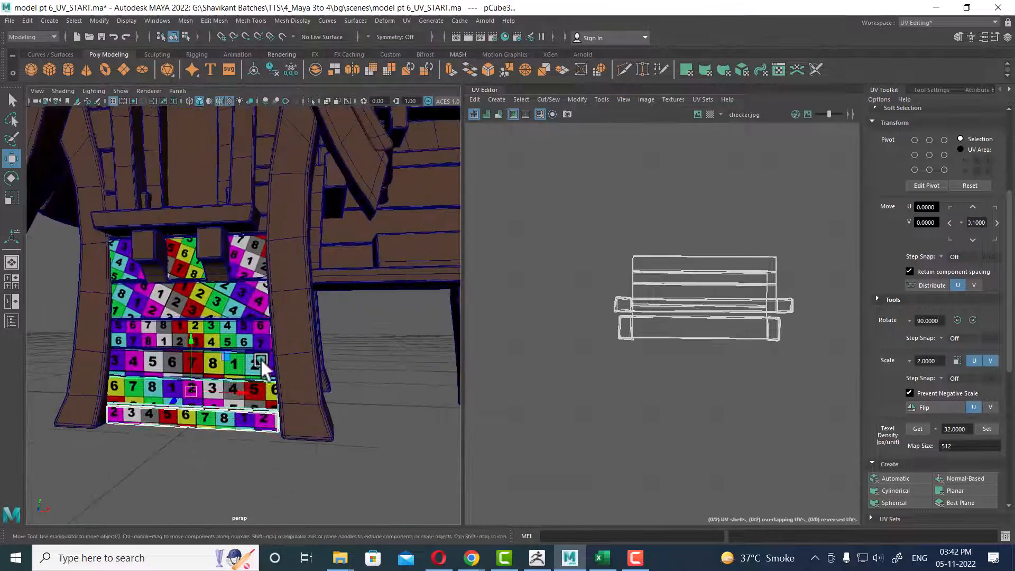
shift+click(259, 359)
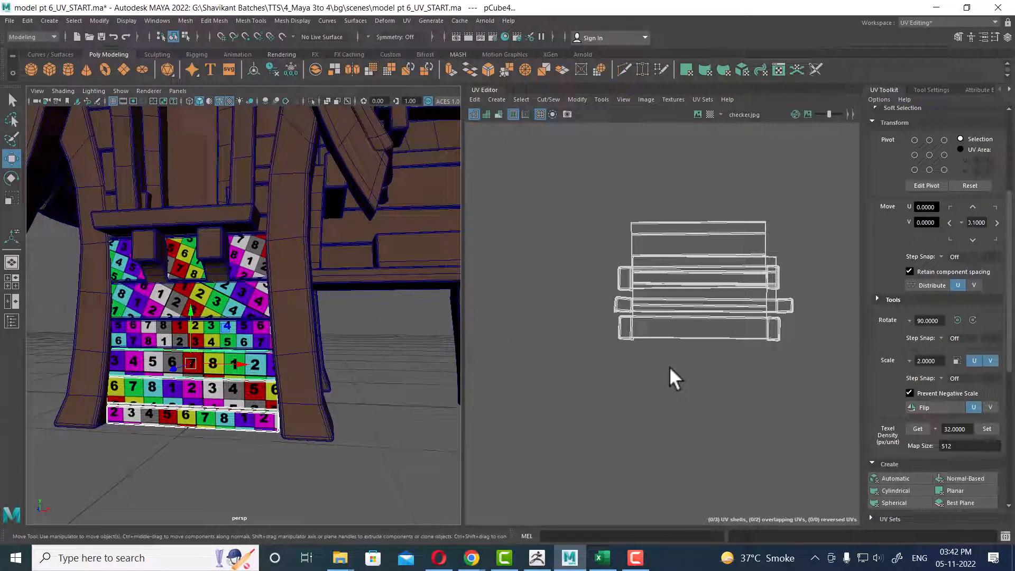
click(229, 415)
shift+click(233, 389)
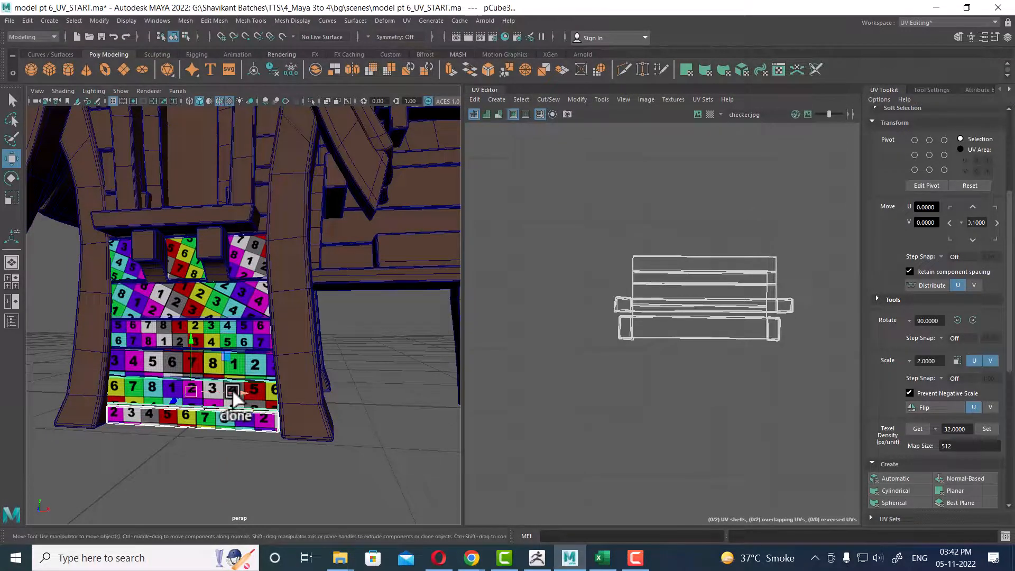
shift+right_click(227, 389)
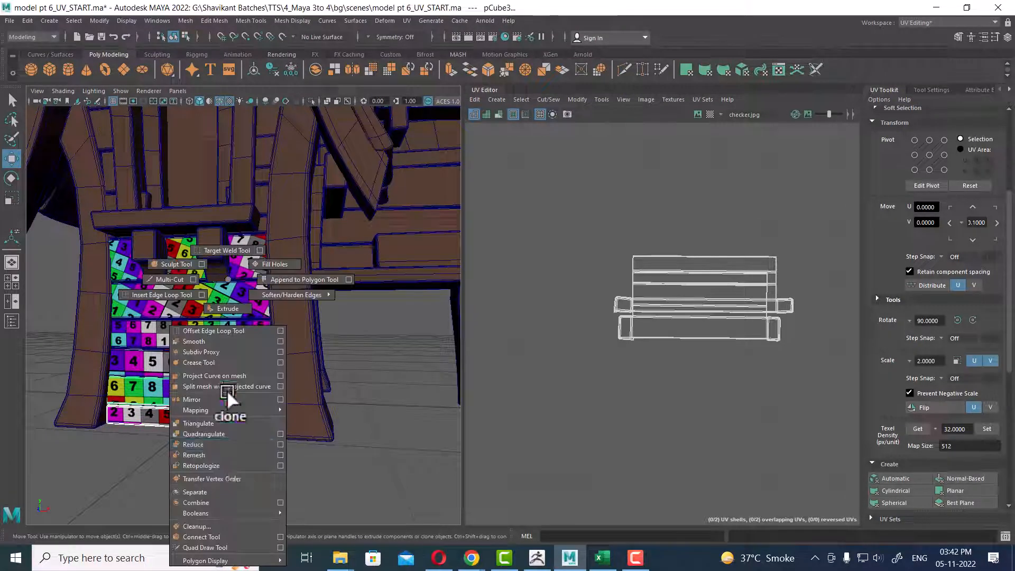
click(224, 501)
Move the bottom plank's whole UV shell straight down to about V 0.286, clear of the other shell.
drag(787, 329, 744, 362)
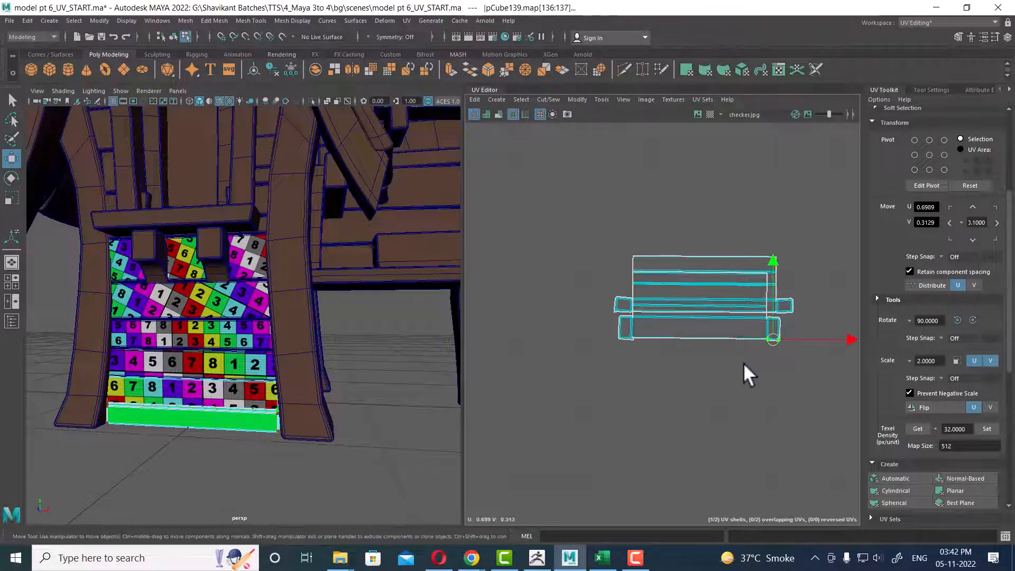
ctrl+right_drag(728, 350, 789, 343)
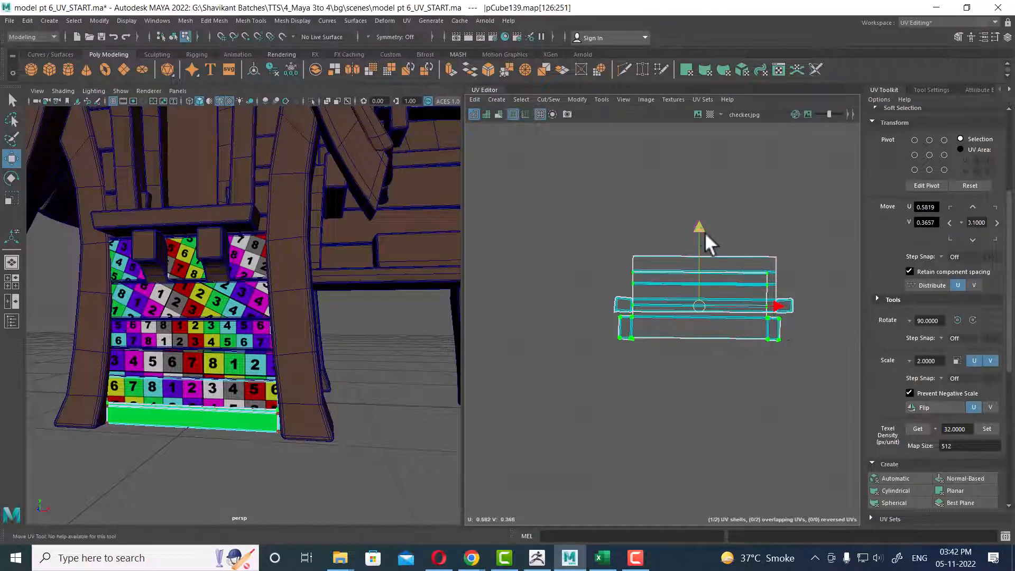
drag(704, 231, 709, 278)
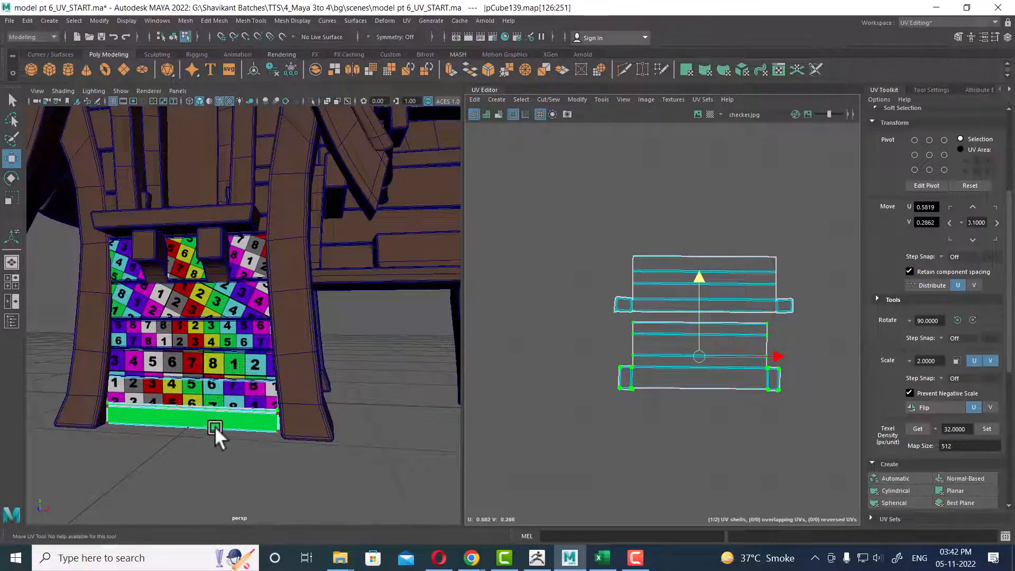
Return to object mode and assign the checker material to the combined two lowest planks.
right_drag(215, 426, 316, 307)
click(383, 404)
click(238, 420)
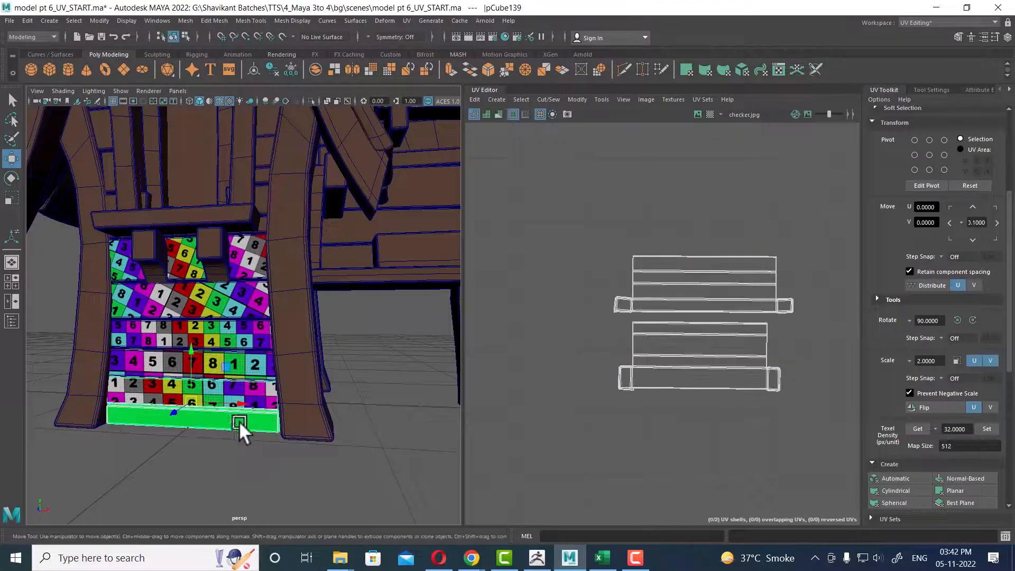
alt+drag(232, 421, 172, 434)
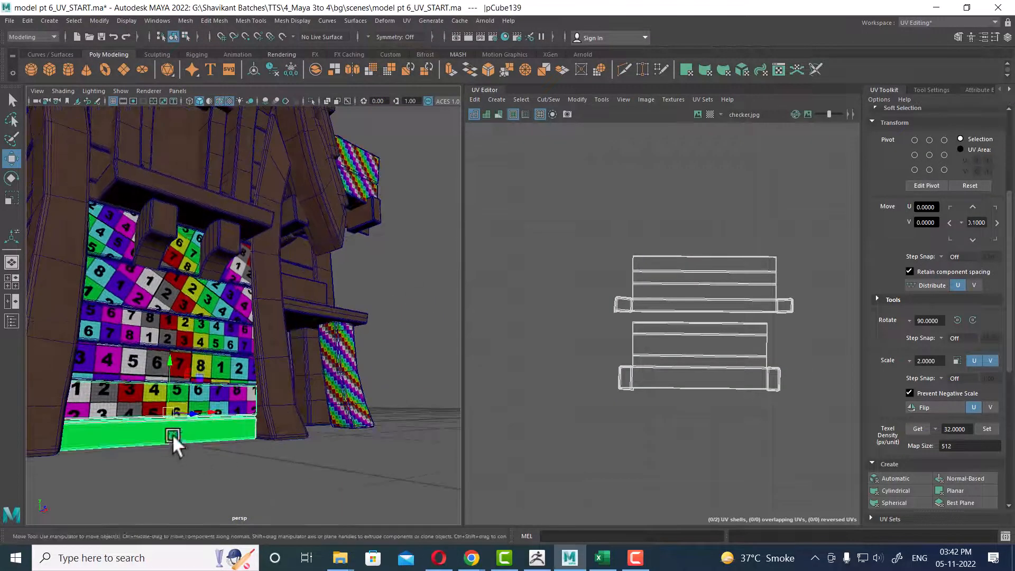
right_drag(173, 434, 255, 516)
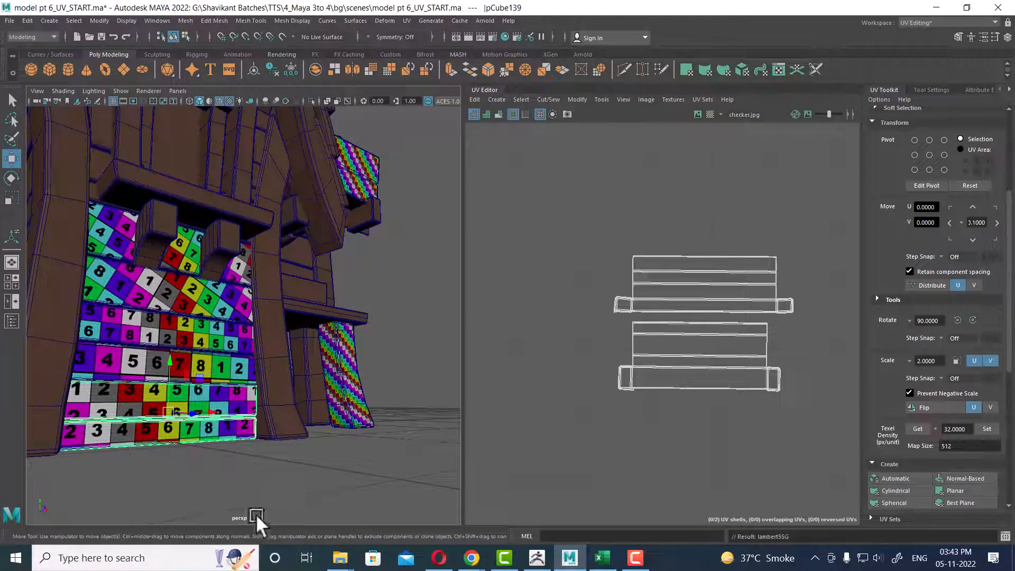
Apply Separate to the combined two lowest planks together with the third plank from the ground.
alt+drag(350, 440, 272, 393)
alt+drag(300, 354, 300, 383)
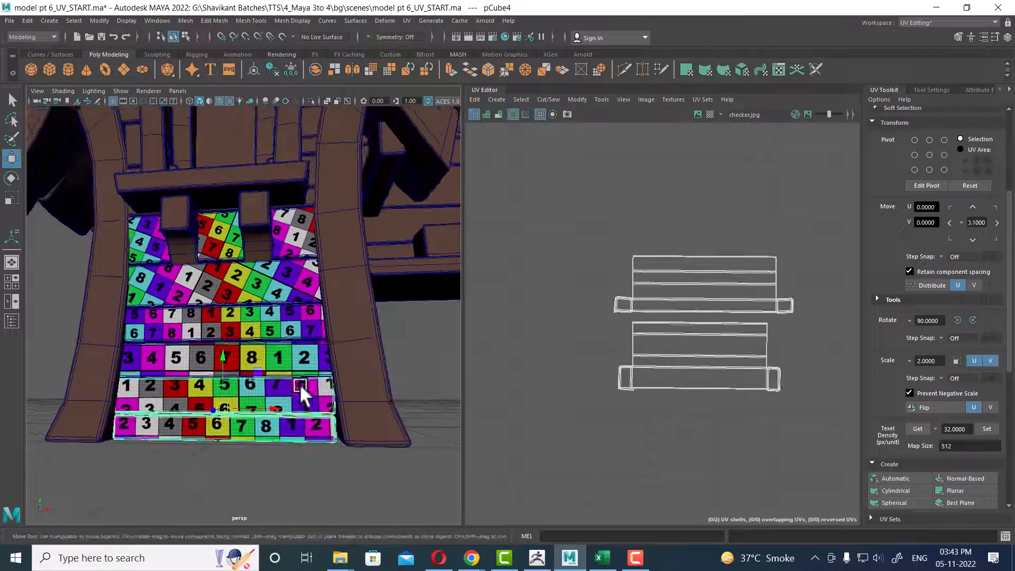
click(363, 426)
click(307, 421)
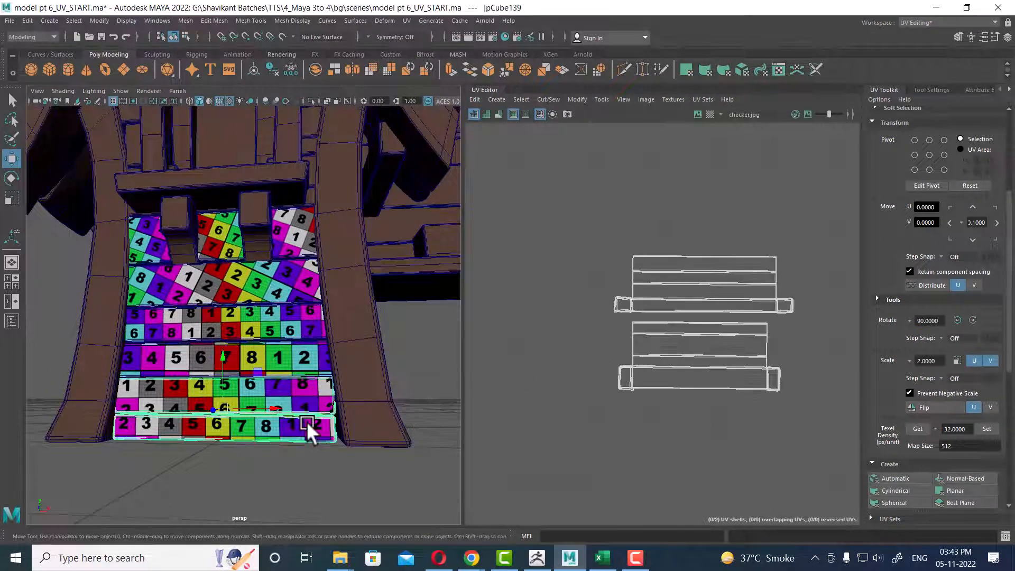
shift+click(310, 356)
shift+right_drag(309, 356, 310, 496)
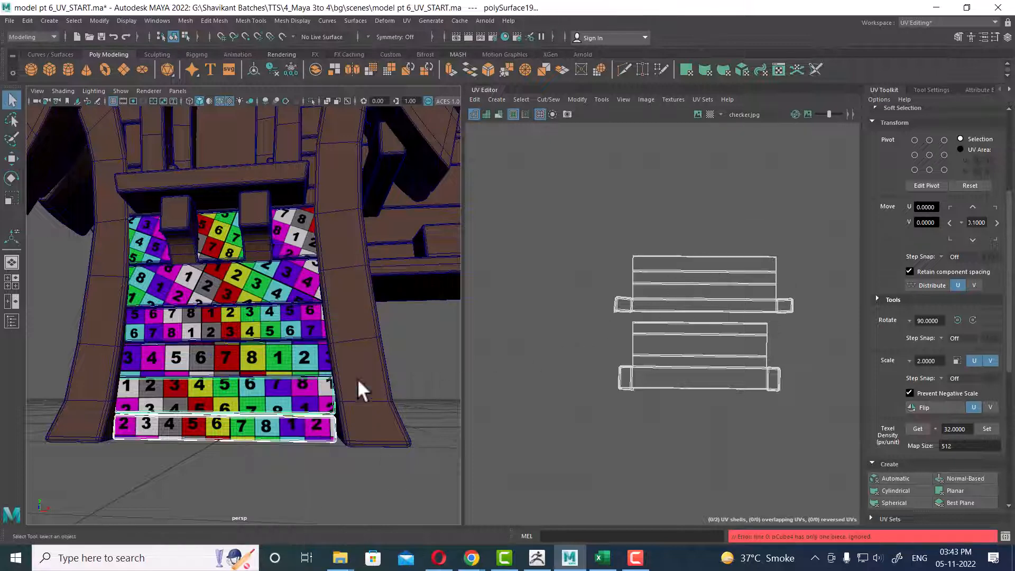
Combine the three lowest planks into one mesh.
click(284, 394)
click(287, 393)
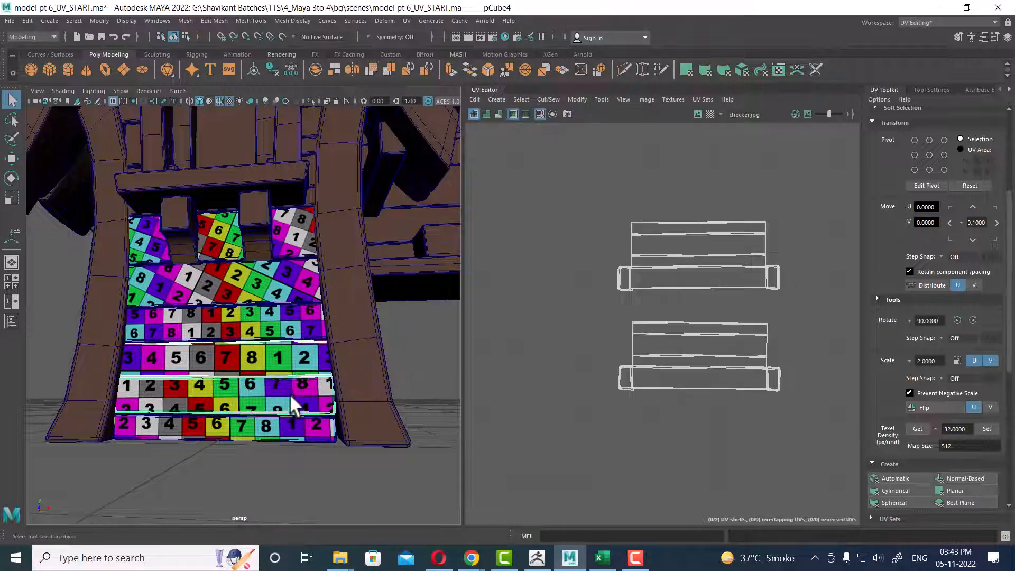
shift+right_drag(280, 356, 290, 282)
shift+click(274, 428)
shift+right_drag(279, 356, 281, 502)
Move the third plank's whole UV shell up to about V 0.502, above the other two shells.
key(w)
right_drag(722, 300, 772, 297)
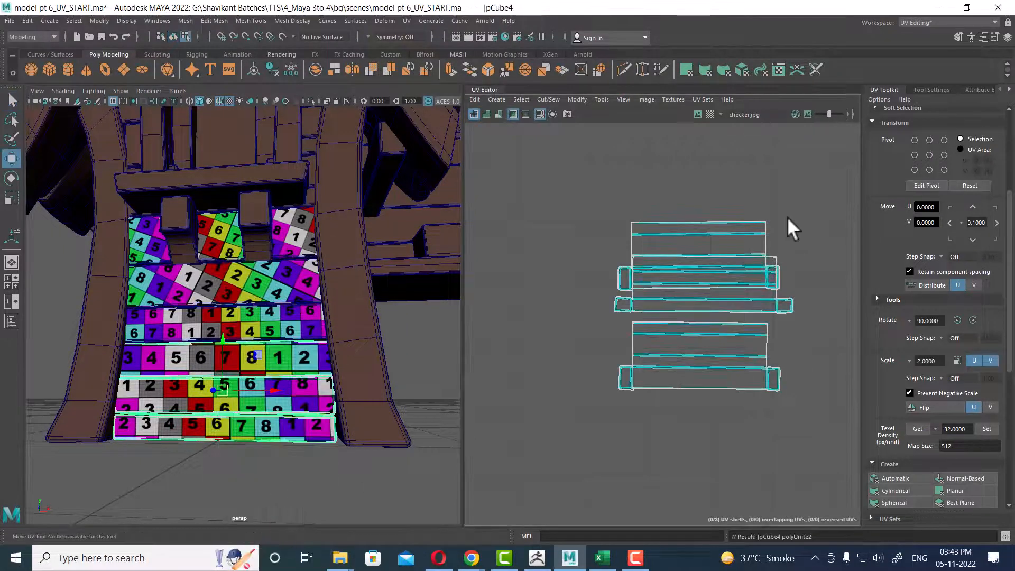
drag(787, 216, 750, 231)
ctrl+right_drag(716, 251, 799, 304)
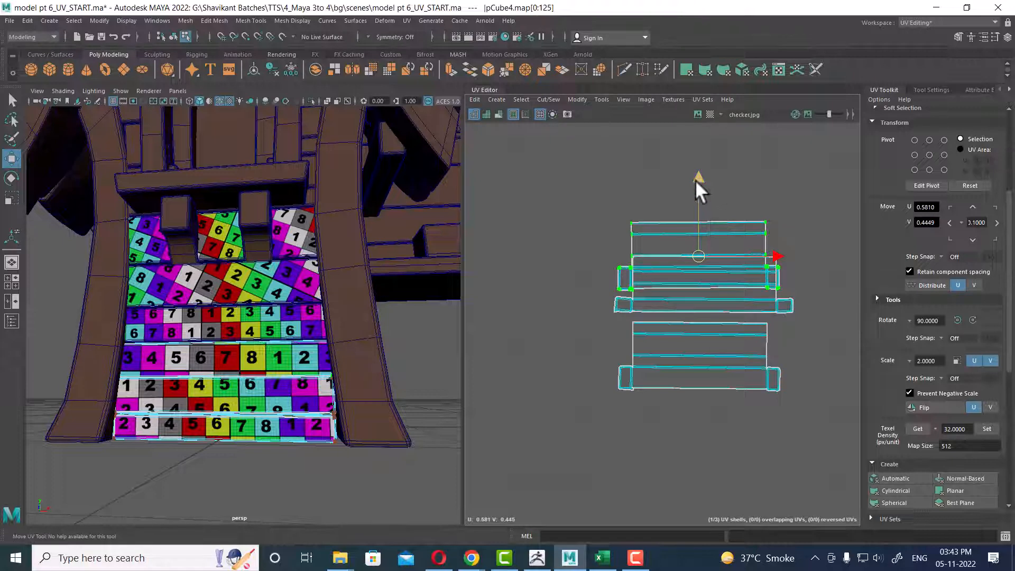
drag(696, 180, 696, 143)
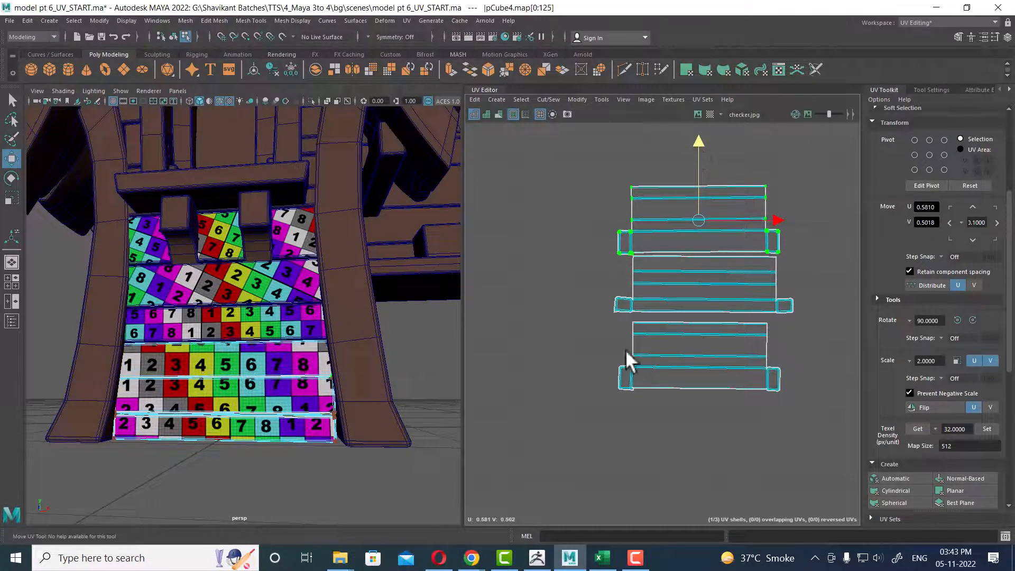
scroll(733, 307, down, 3)
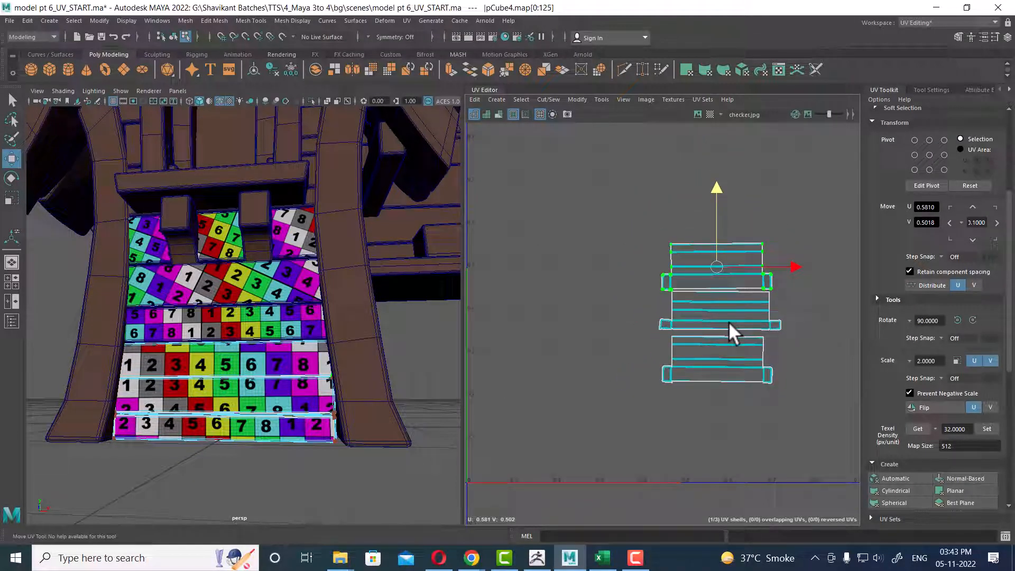
Combine the fourth plank from the ground with the mesh of the three lowest planks.
alt+drag(275, 381, 392, 220)
key(F8)
click(280, 325)
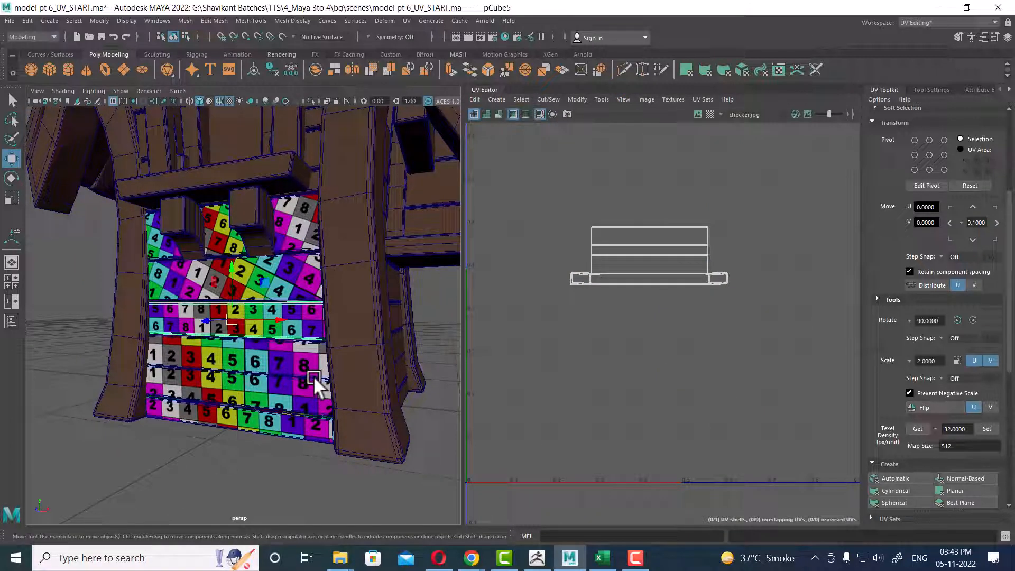
mouse_move(254, 377)
alt+mouse_down()
mouse_move(246, 345)
mouse_move(235, 376)
mouse_move(262, 385)
alt+mouse_up()
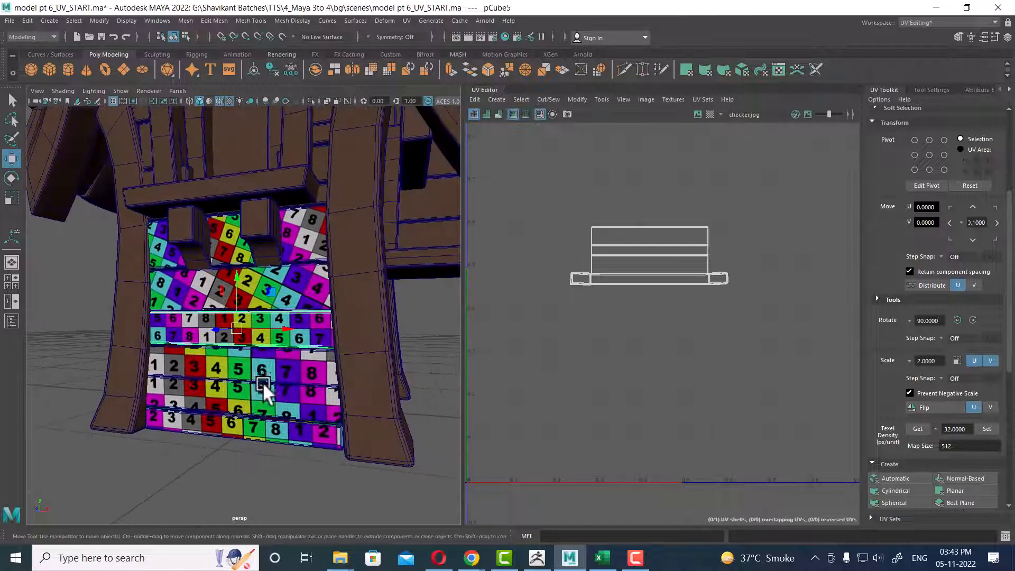
click(266, 369)
shift+click(307, 331)
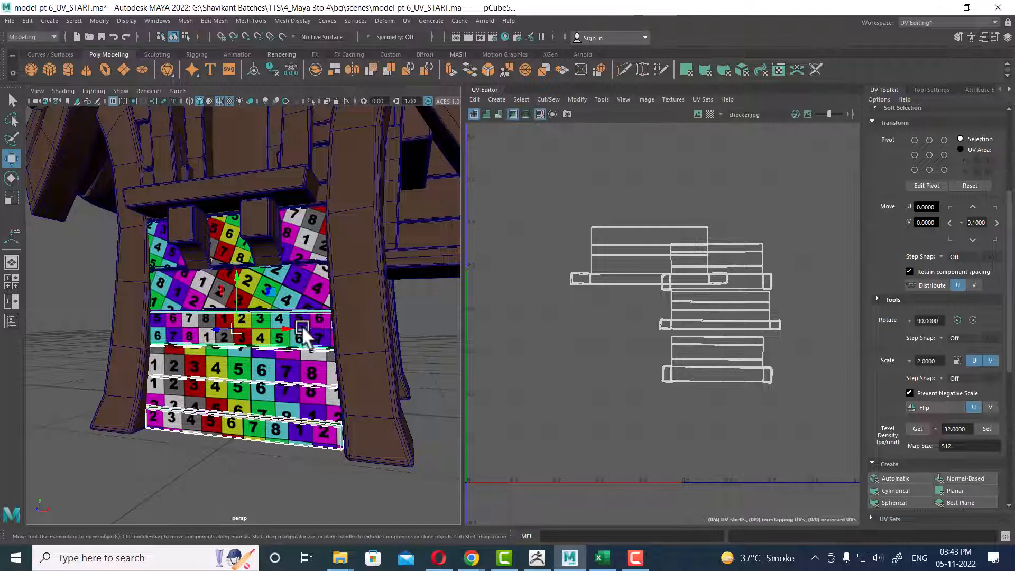
shift+right_drag(302, 325, 281, 500)
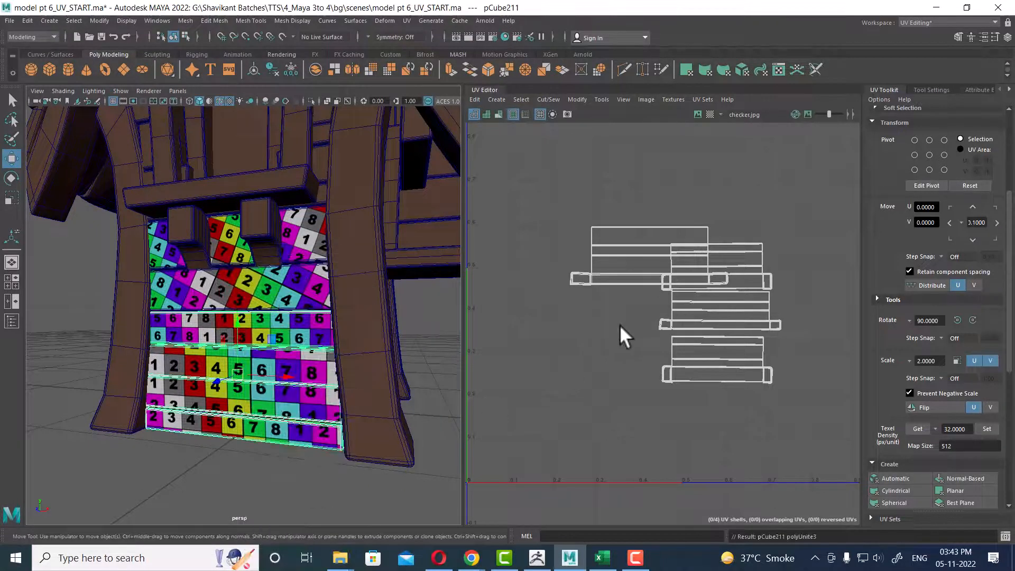
Move the fourth plank's UV shell to the top of the shell stack, at about U 0.573, V 0.630.
scroll(620, 325, up, 2)
alt+middle_drag(585, 314, 604, 304)
right_drag(595, 338, 664, 381)
drag(685, 316, 762, 272)
alt+middle_drag(777, 322, 698, 312)
scroll(712, 264, up, 1)
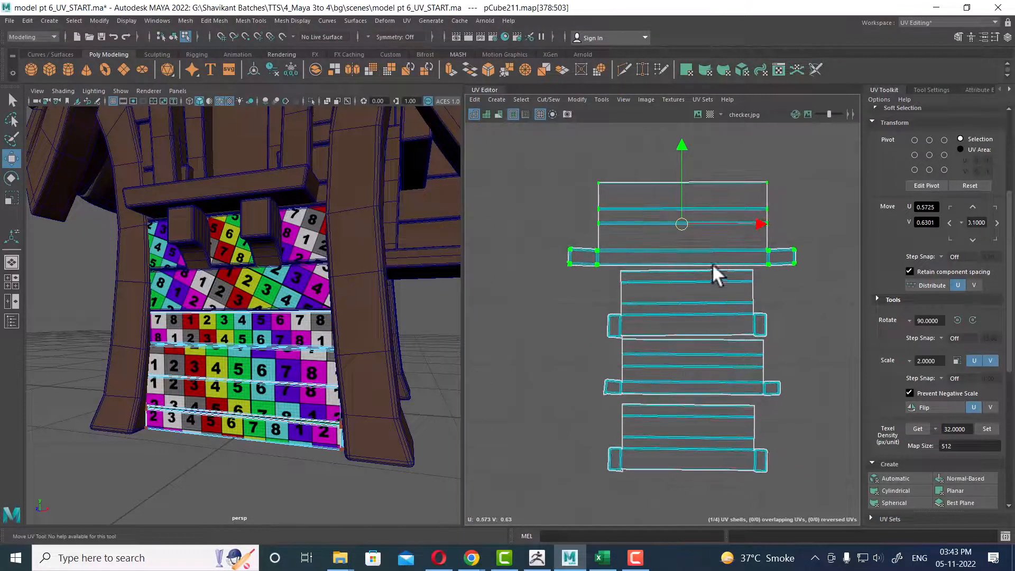
Scale the top UV shell down to match the other planks' checker size and set it at about U 0.579, V 0.613.
drag(682, 228, 674, 236)
key(r)
key(w)
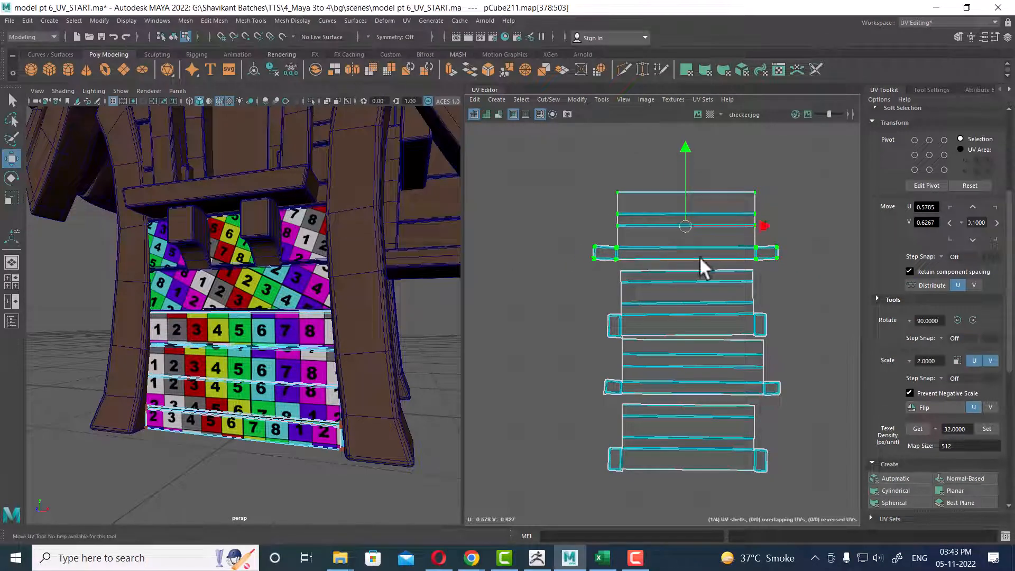
scroll(700, 256, up, 2)
drag(677, 147, 679, 153)
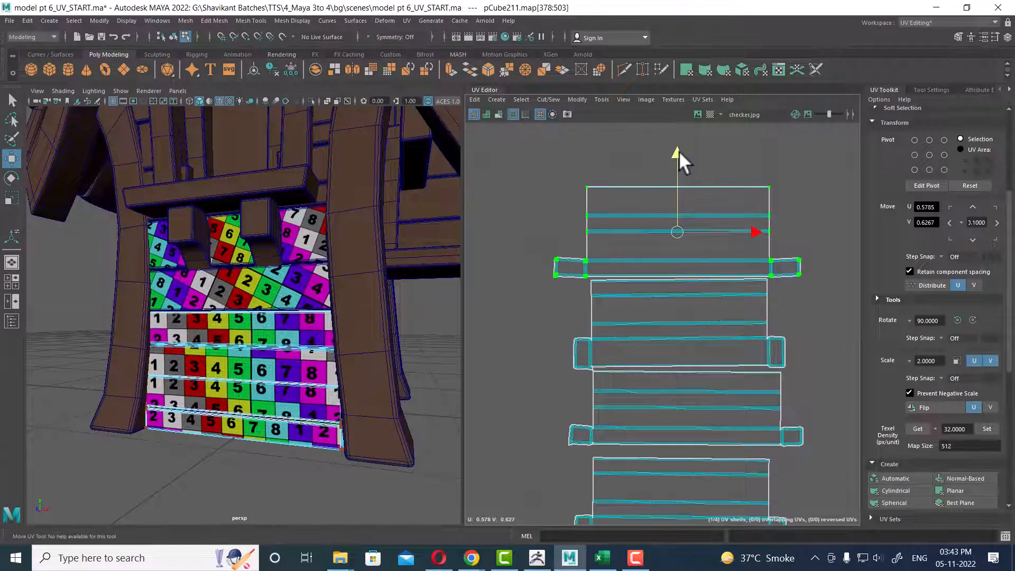
key(r)
drag(676, 227, 672, 228)
scroll(681, 286, down, 2)
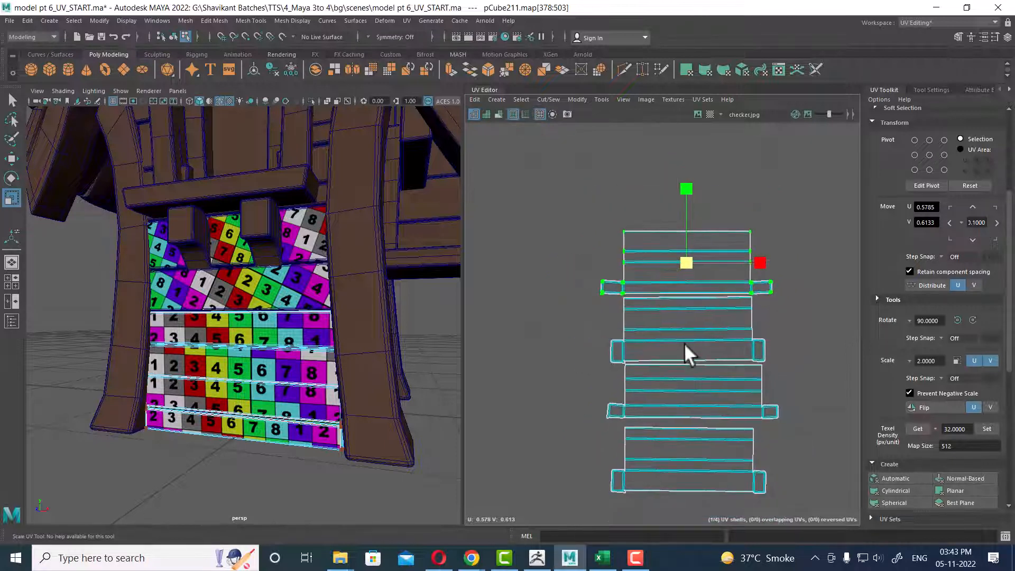
alt+middle_drag(684, 343, 696, 197)
alt+middle_drag(693, 237, 722, 299)
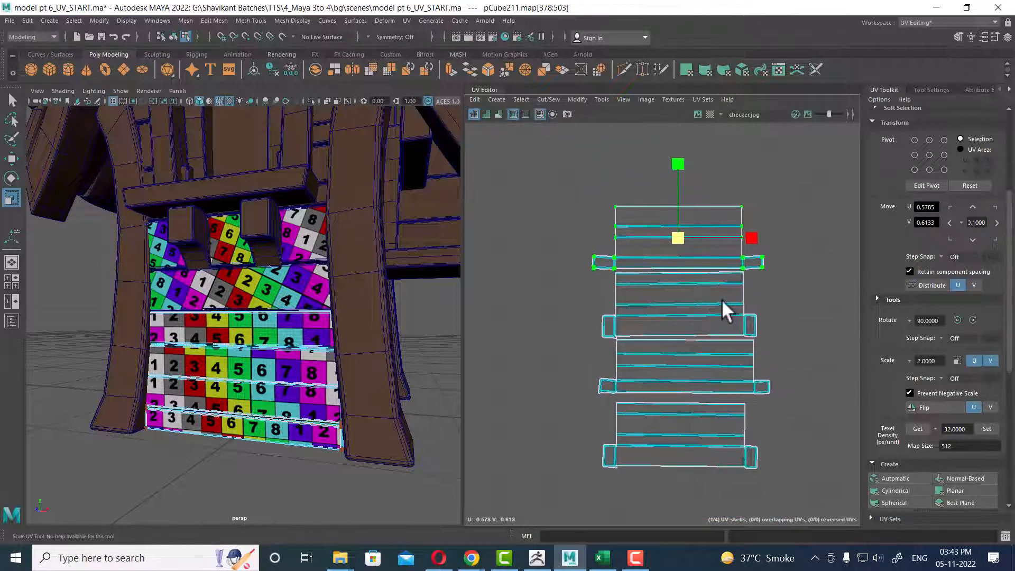
Combine the fifth plank from the ground with the mesh of the four lowest planks.
alt+drag(328, 351, 268, 333)
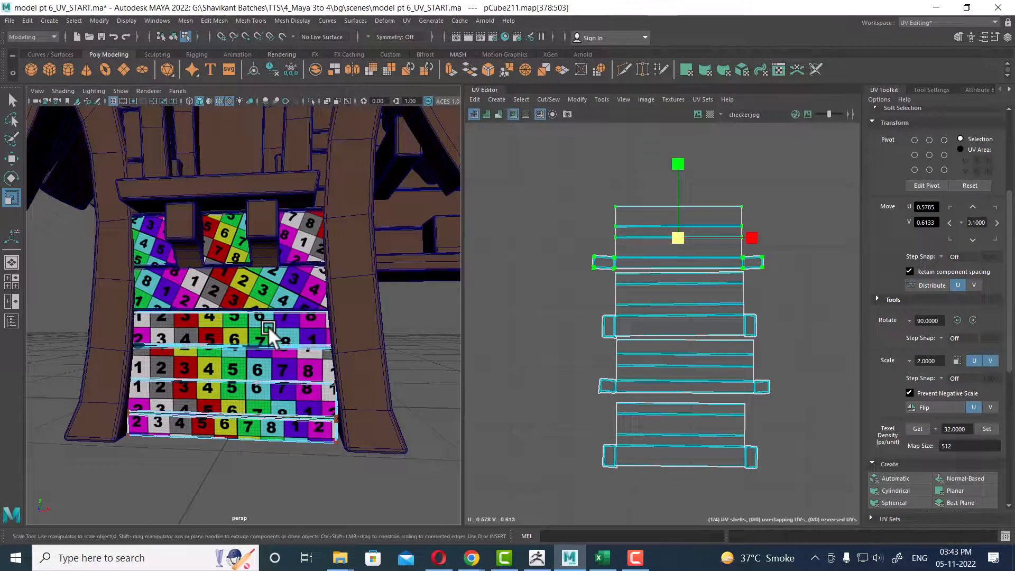
click(261, 290)
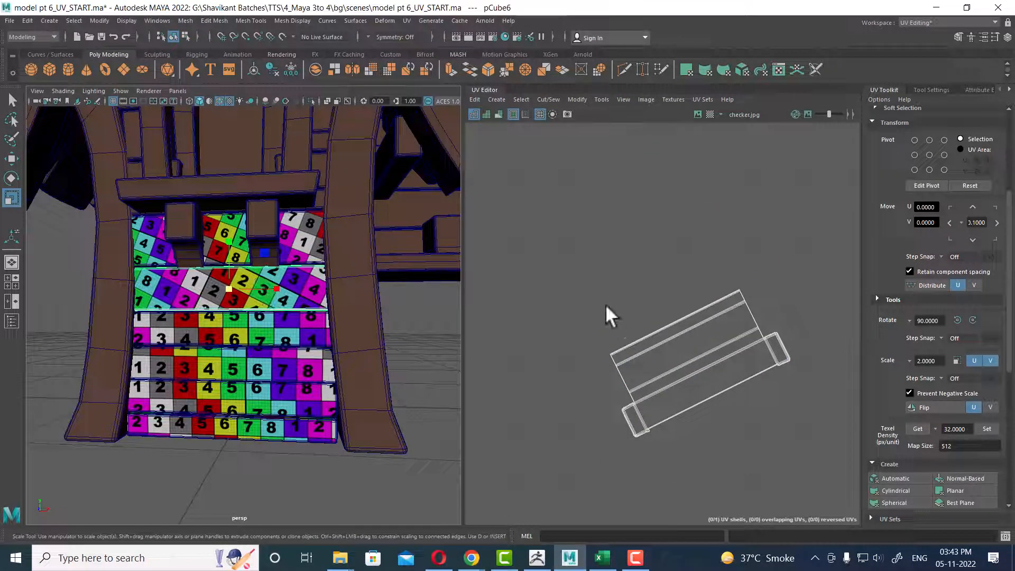
shift+click(288, 335)
shift+right_drag(272, 304, 276, 510)
Move the fifth plank's whole UV shell above the stack, to about U 0.615, V 0.750.
right_drag(761, 357, 801, 347)
drag(802, 348, 781, 373)
ctrl+right_drag(778, 362, 824, 385)
key(w)
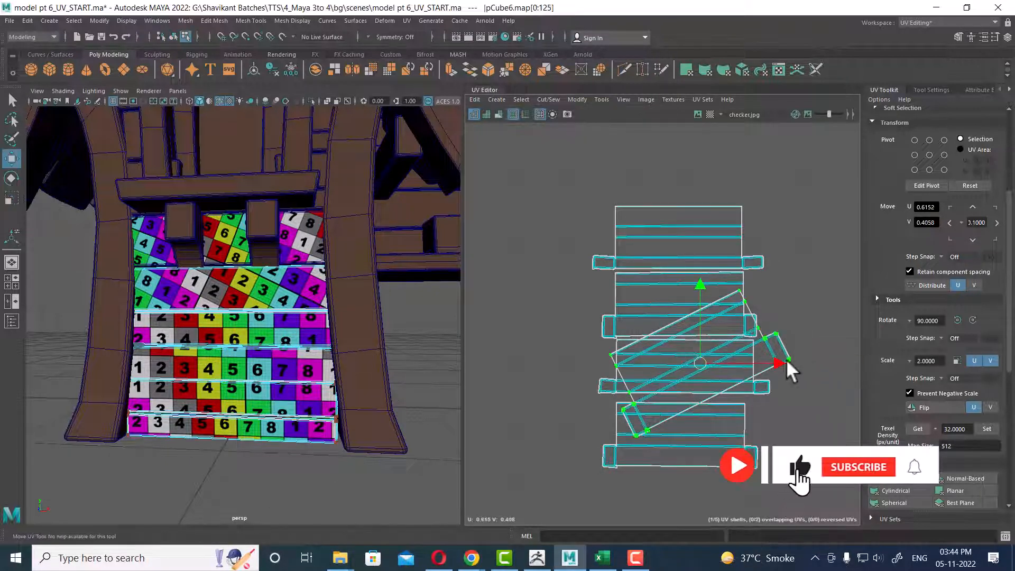
alt+middle_drag(704, 391, 714, 423)
drag(708, 320, 695, 112)
alt+middle_drag(699, 200, 699, 260)
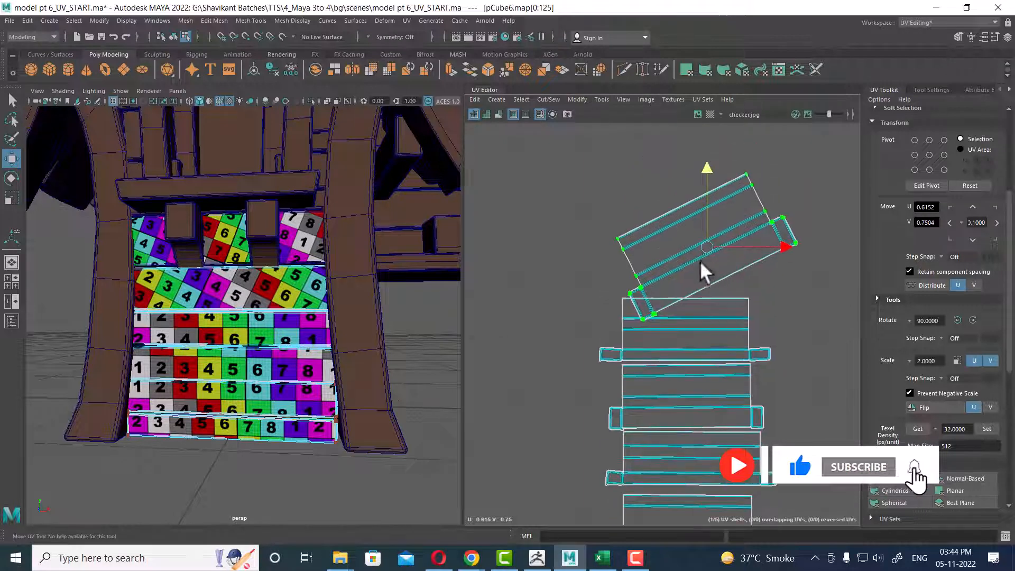
Apply Straighten Shell to the fifth plank's UVs and rotate the shell until its long edges are horizontal.
scroll(931, 465, down, 8)
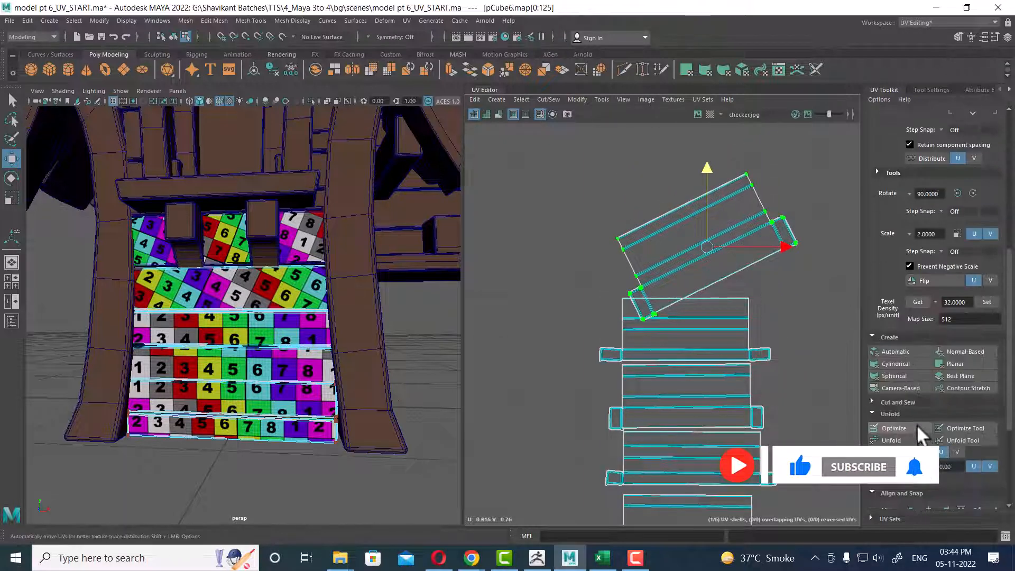
click(898, 320)
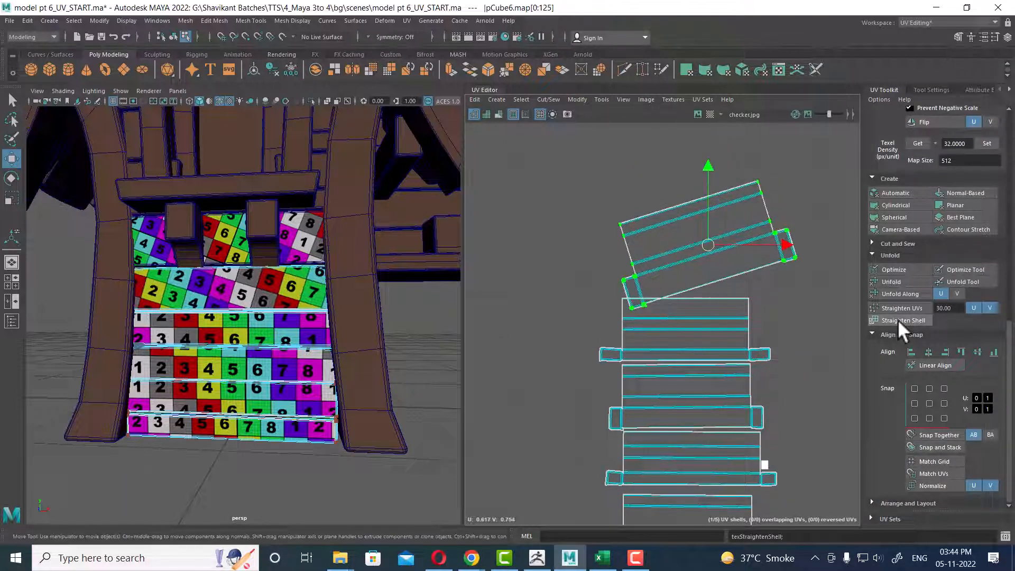
alt+right_drag(642, 240, 669, 296)
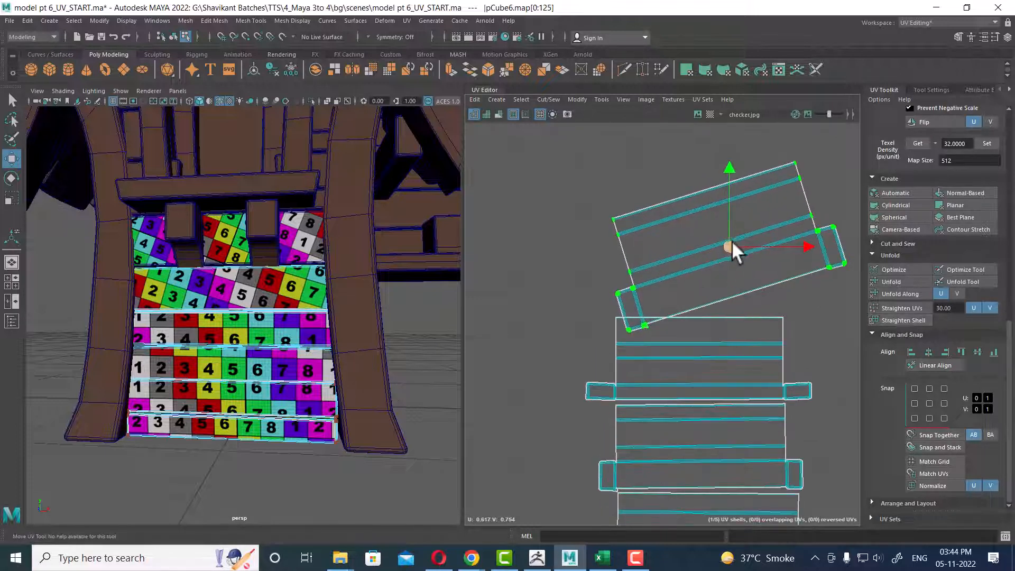
drag(732, 241, 706, 231)
key(e)
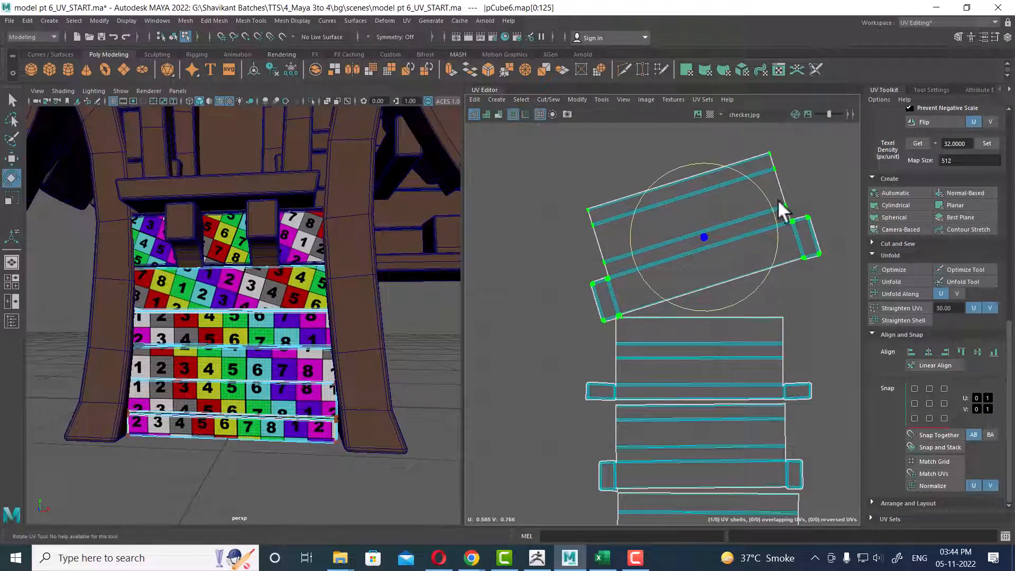
drag(778, 199, 786, 216)
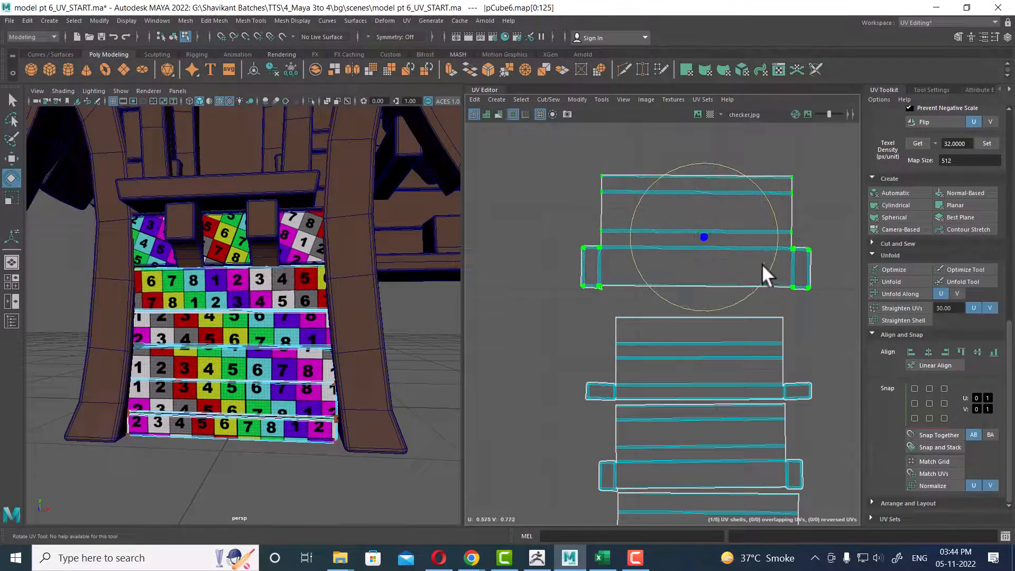
Scale the fifth plank's UV shell down to match the shell below and place it on the stack at about U 0.578, V 0.730.
key(w)
drag(703, 238, 720, 262)
scroll(706, 262, up, 2)
key(r)
key(w)
key(r)
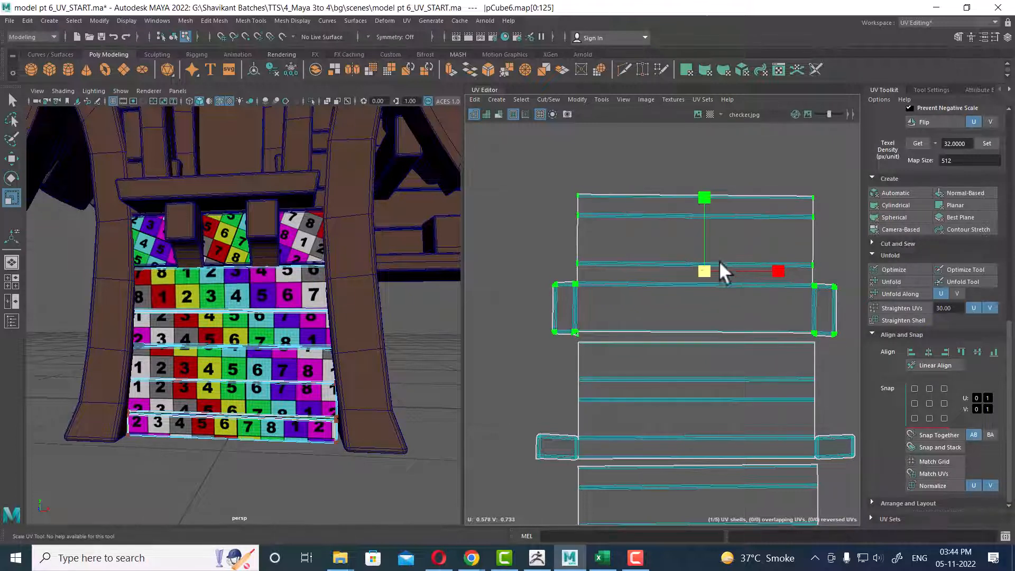
key(w)
drag(703, 189, 702, 192)
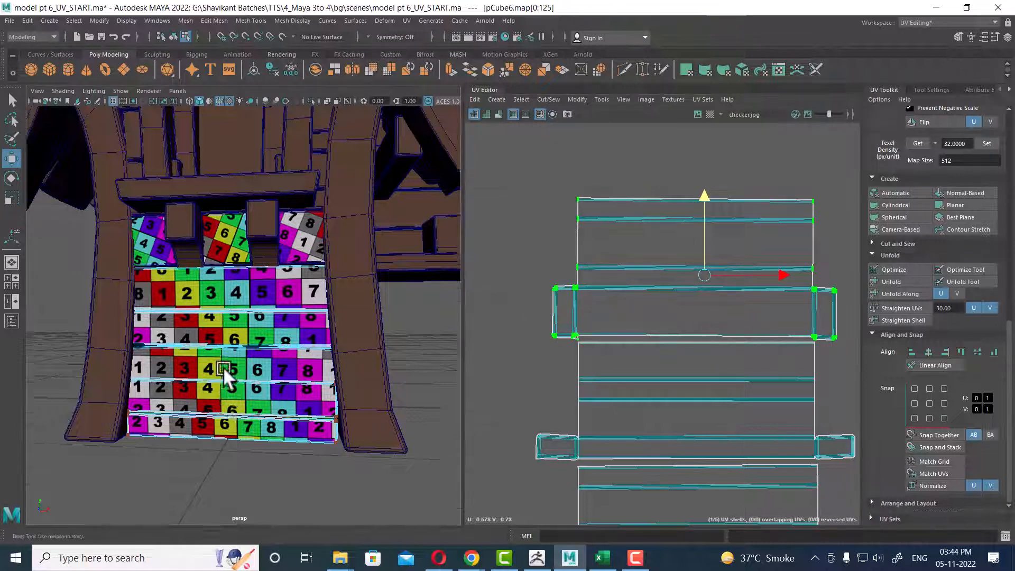
Select the whole UV shell of the sixth plank from the ground and apply Straighten Shell.
scroll(222, 368, down, 2)
scroll(642, 303, down, 6)
alt+middle_drag(668, 346, 661, 260)
scroll(661, 260, down, 2)
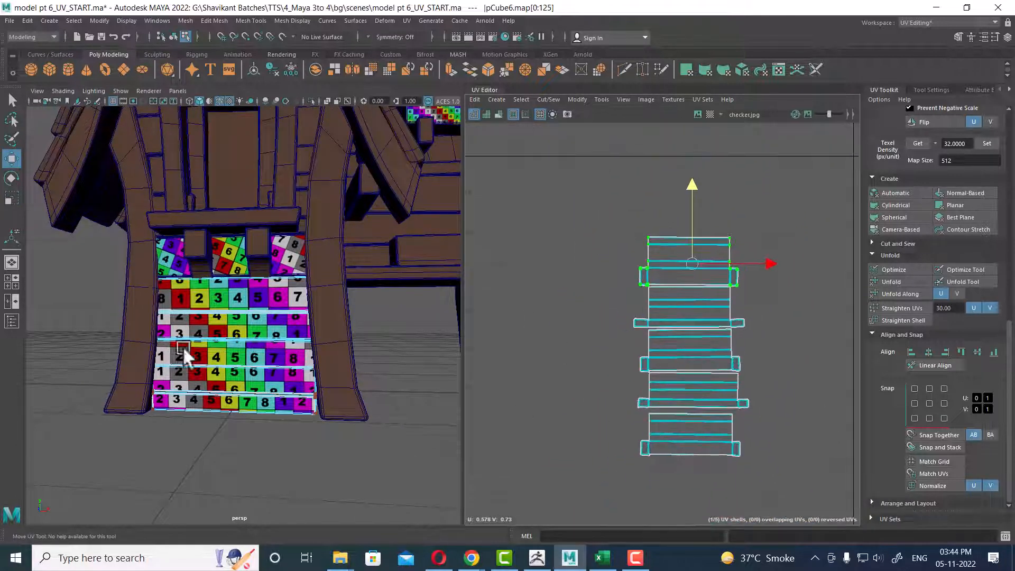
right_drag(199, 269, 239, 264)
click(221, 269)
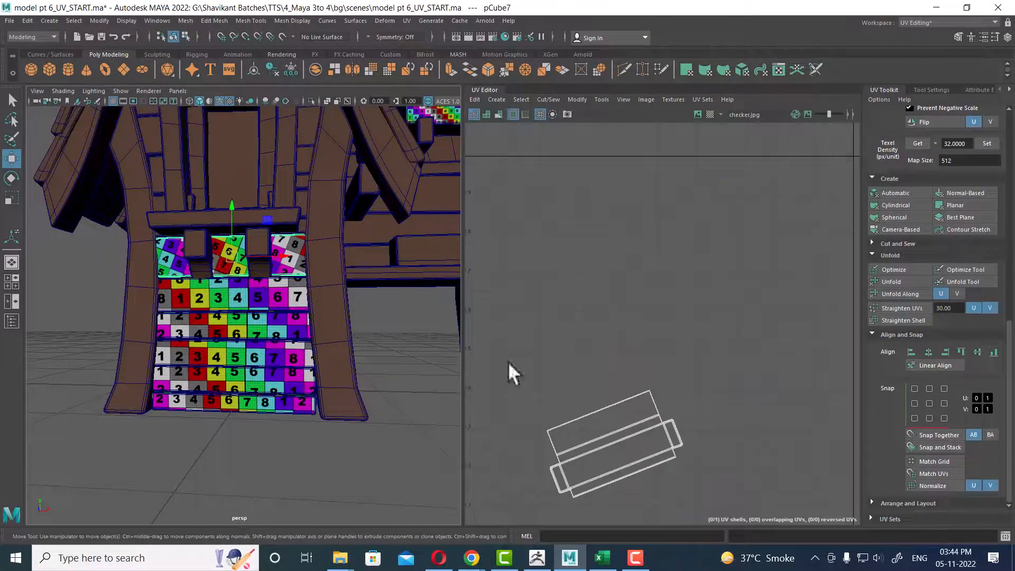
drag(687, 239, 636, 296)
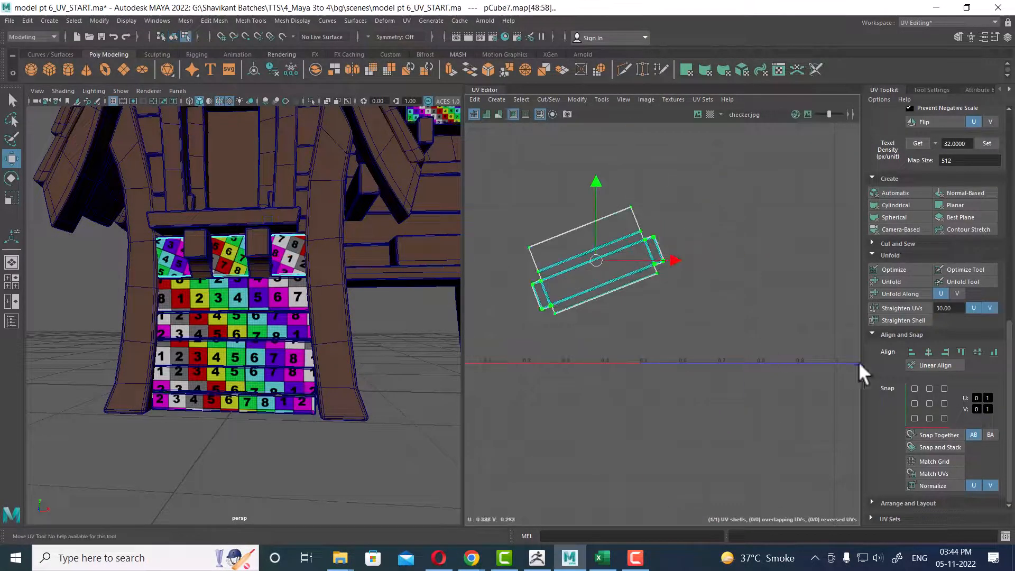
click(912, 320)
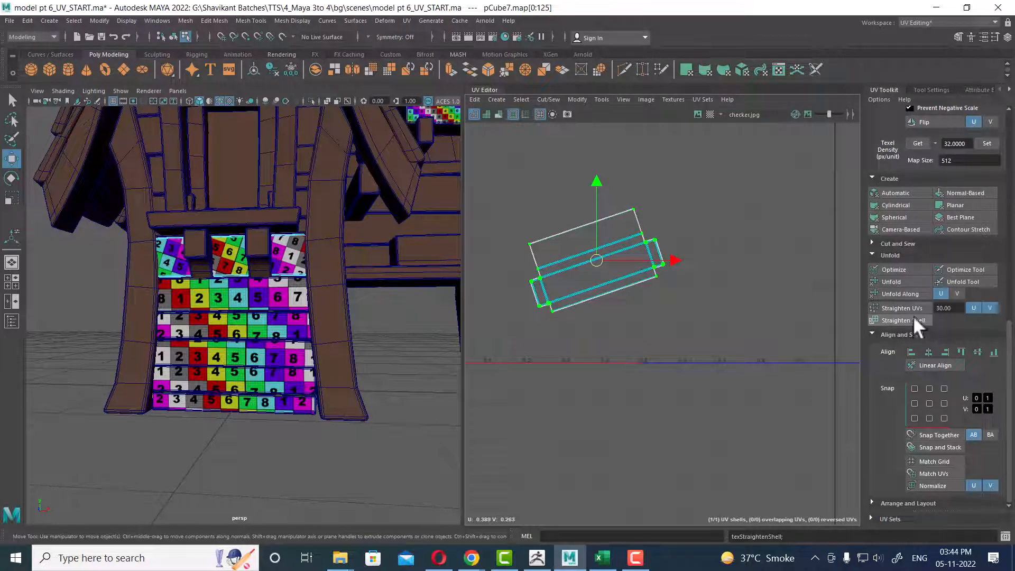
Try Straighten UVs and Straighten Shell on the sixth plank's UVs, rotating the shell until its long edges are horizontal.
click(914, 306)
key(ctrl+z)
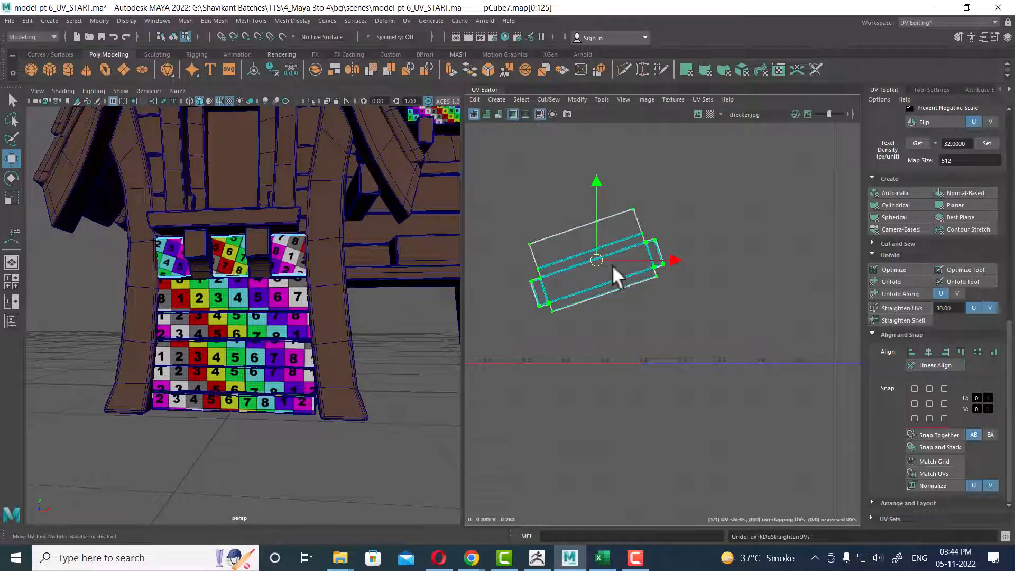
alt+right_drag(581, 265, 598, 268)
alt+middle_drag(598, 268, 647, 329)
alt+right_drag(647, 329, 687, 339)
key(e)
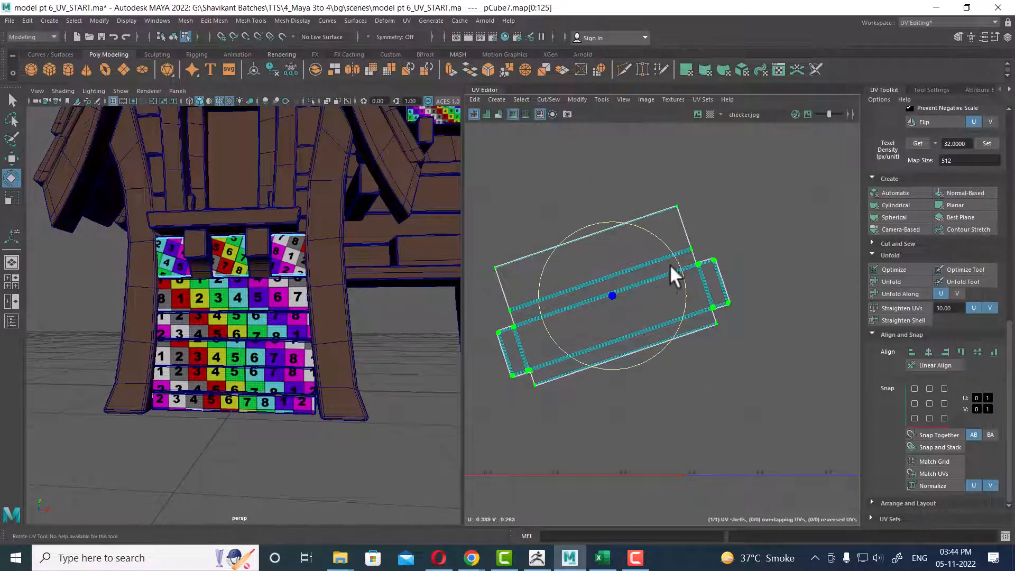
drag(671, 264, 679, 273)
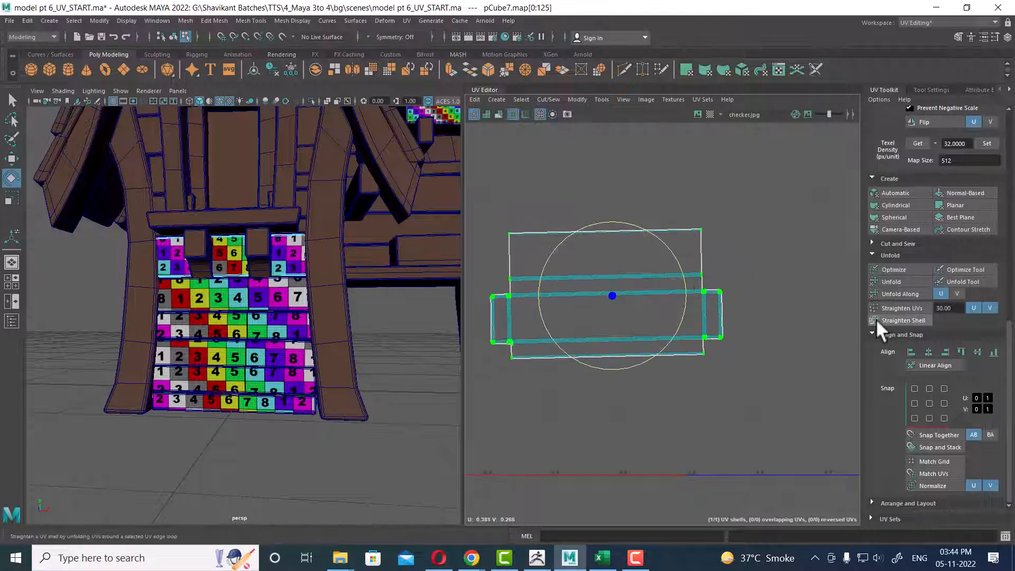
click(902, 321)
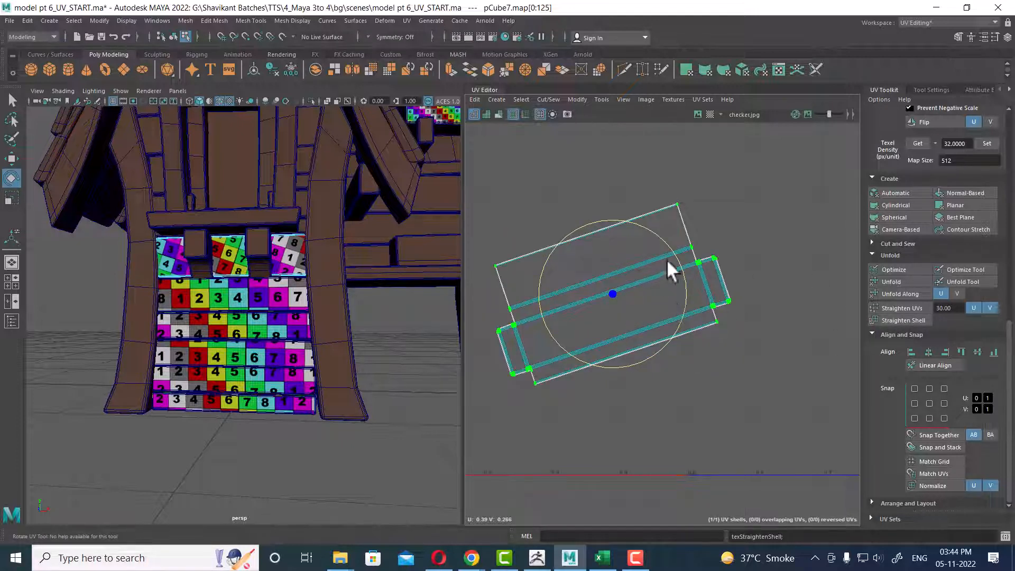
drag(675, 261, 688, 275)
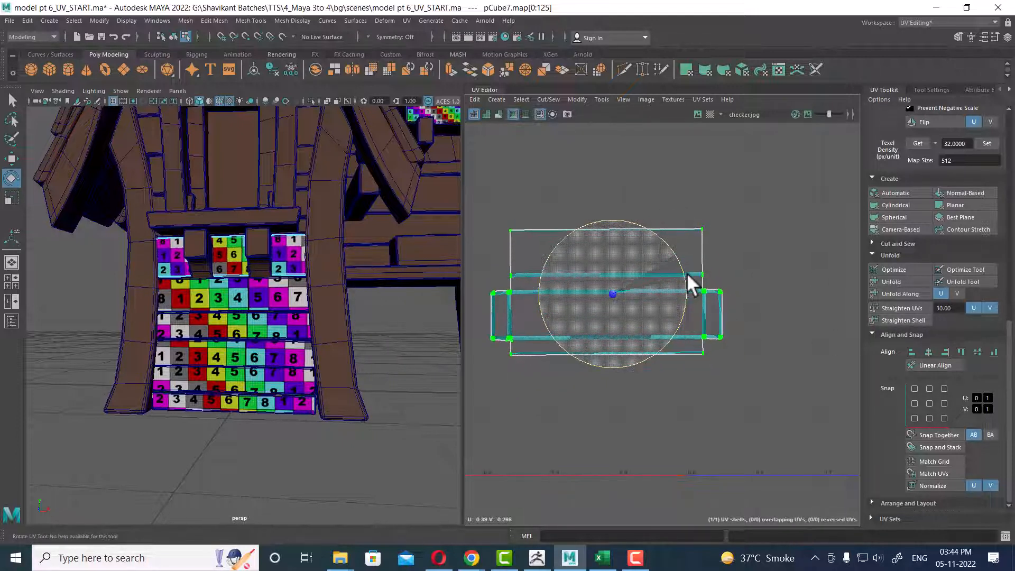
Move the sixth plank's UV shell straight up to about V 0.31.
key(w)
scroll(647, 344, up, 2)
alt+middle_drag(647, 344, 681, 371)
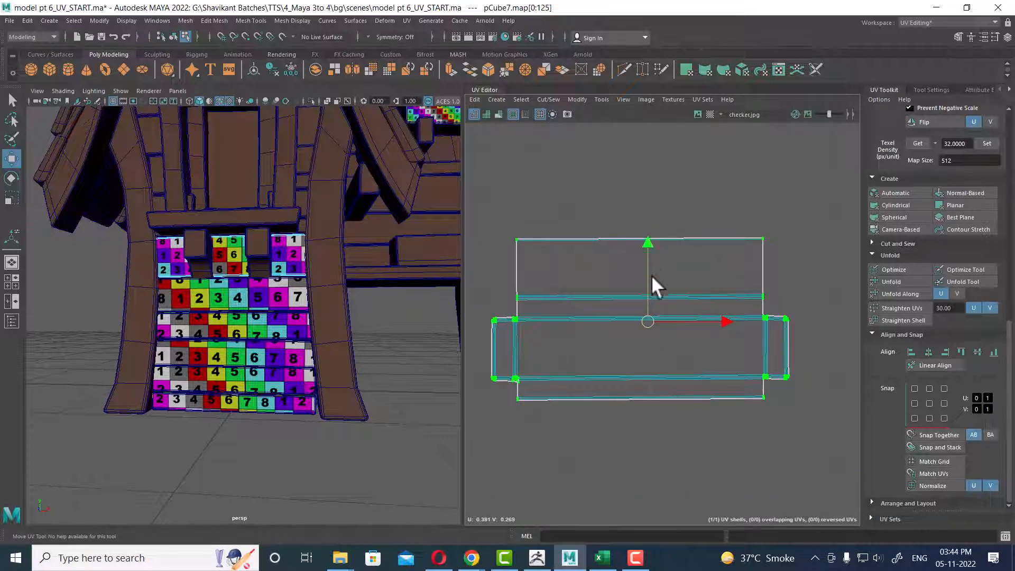
drag(647, 248, 649, 214)
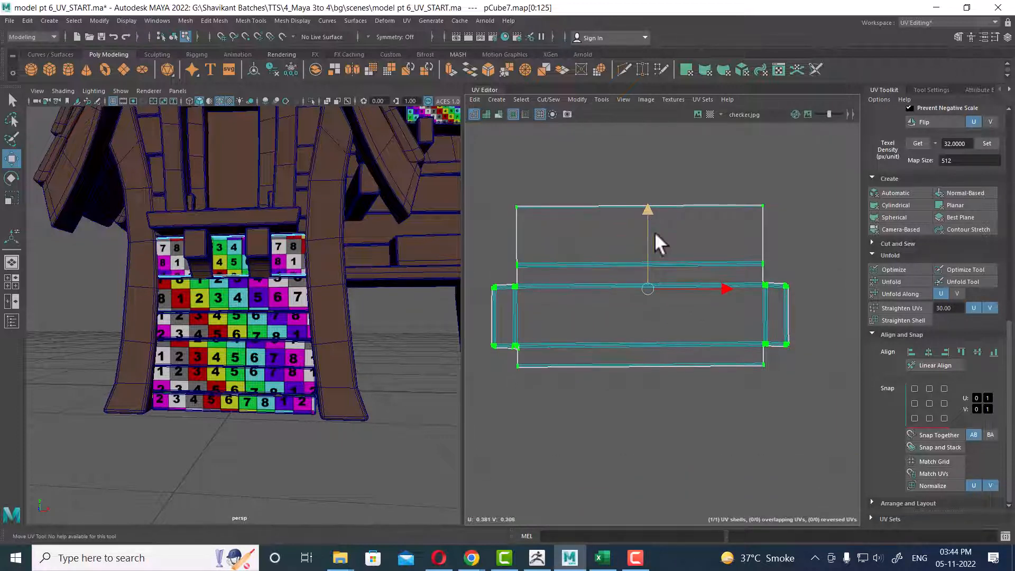
Try snapping the sixth plank's UVs to the grid with Match Grid.
click(943, 462)
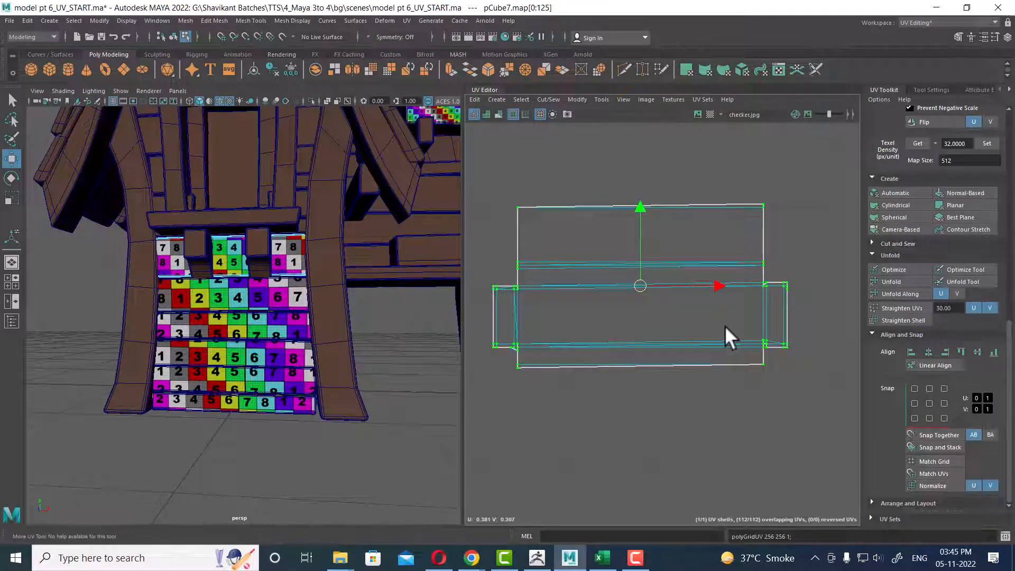
key(ctrl+z)
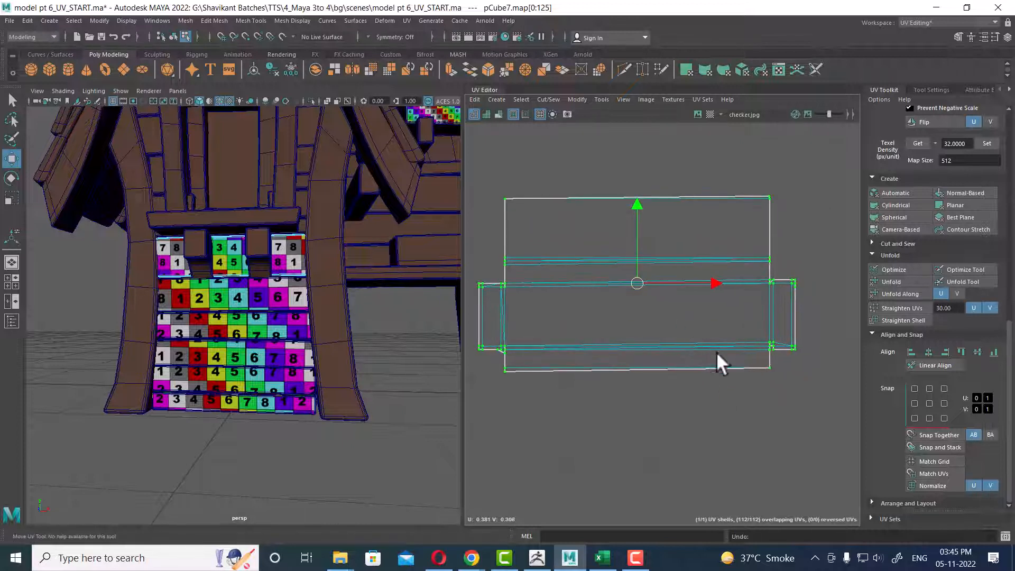
click(942, 462)
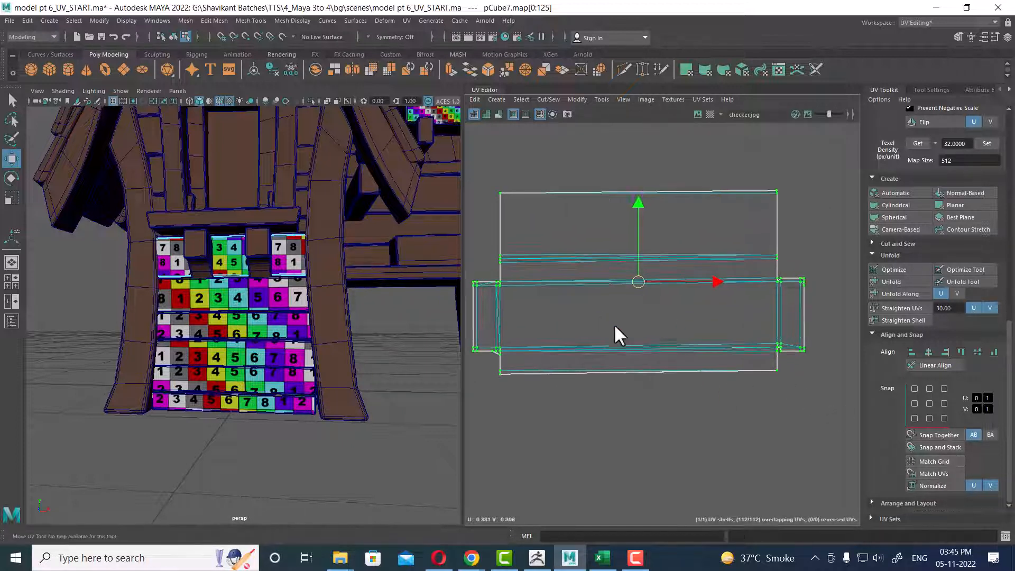
key(ctrl+z)
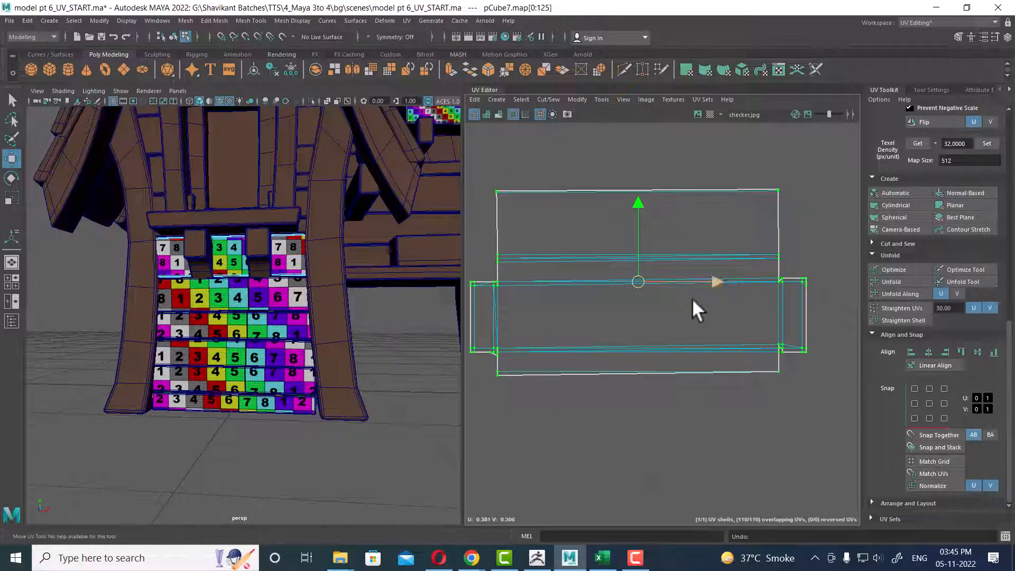
drag(634, 206, 632, 203)
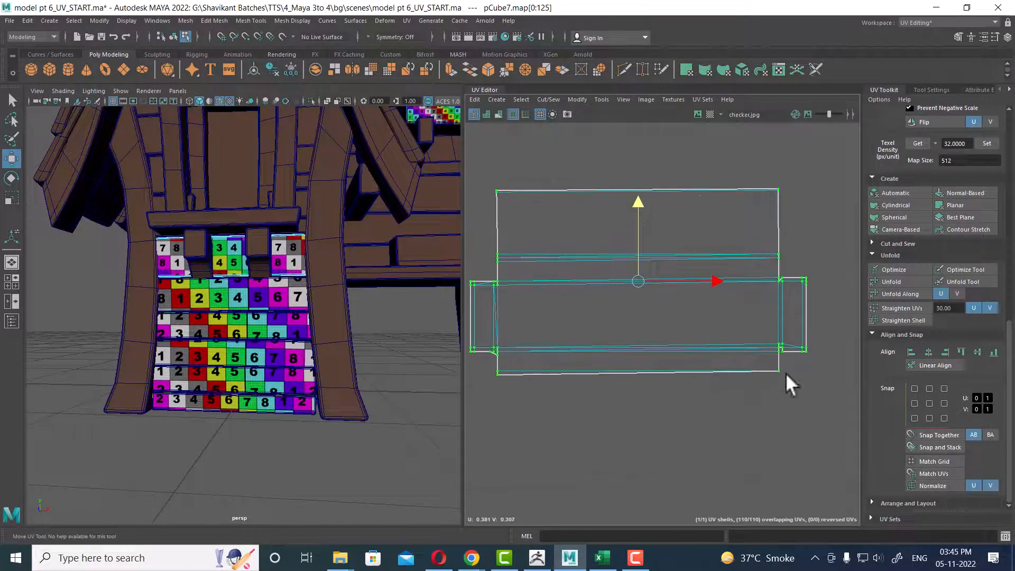
Try squaring up the sixth plank's UV shell with Match UVs and Match Grid.
click(933, 473)
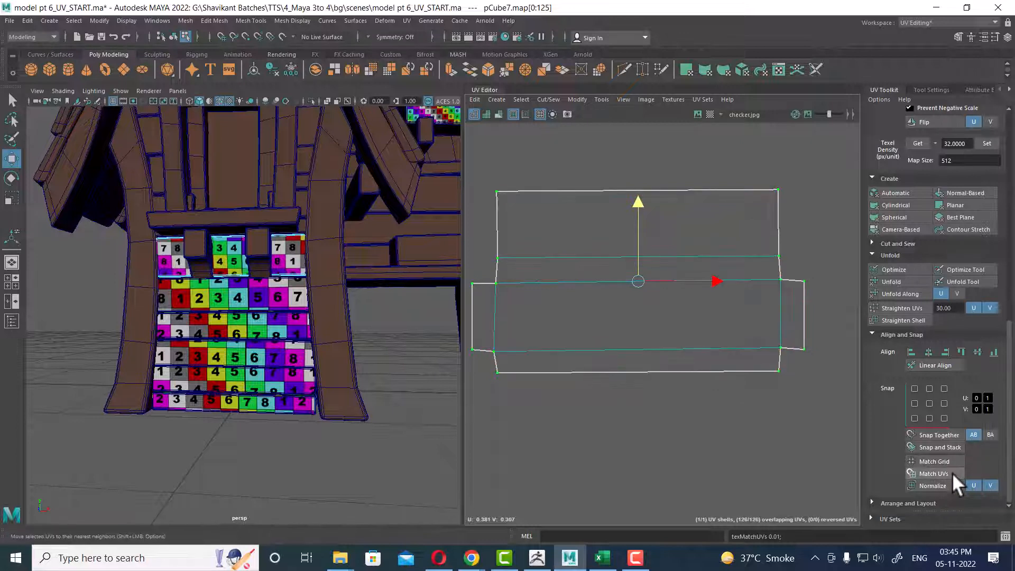
alt+right_drag(673, 429, 693, 416)
key(ctrl+z)
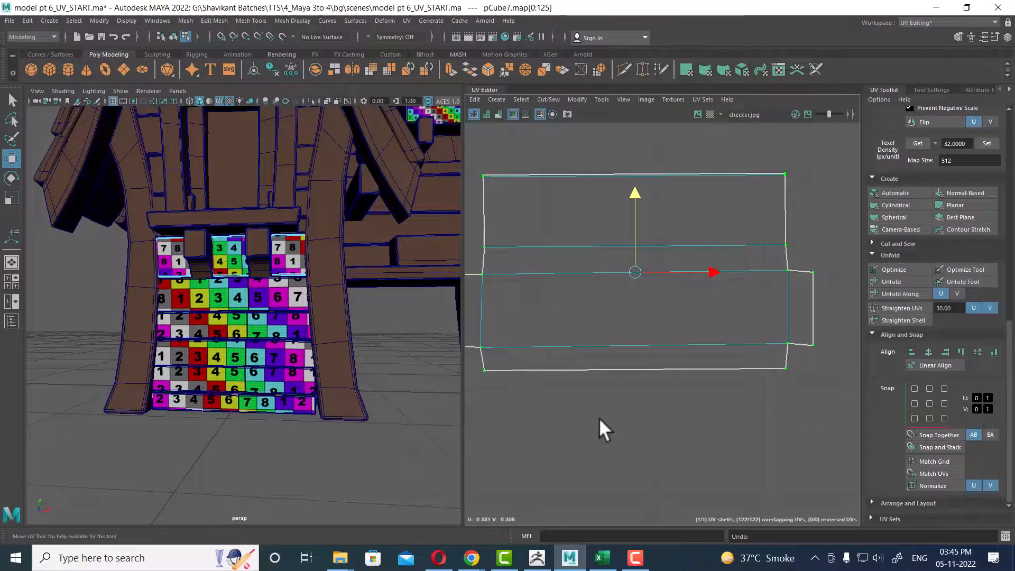
click(950, 460)
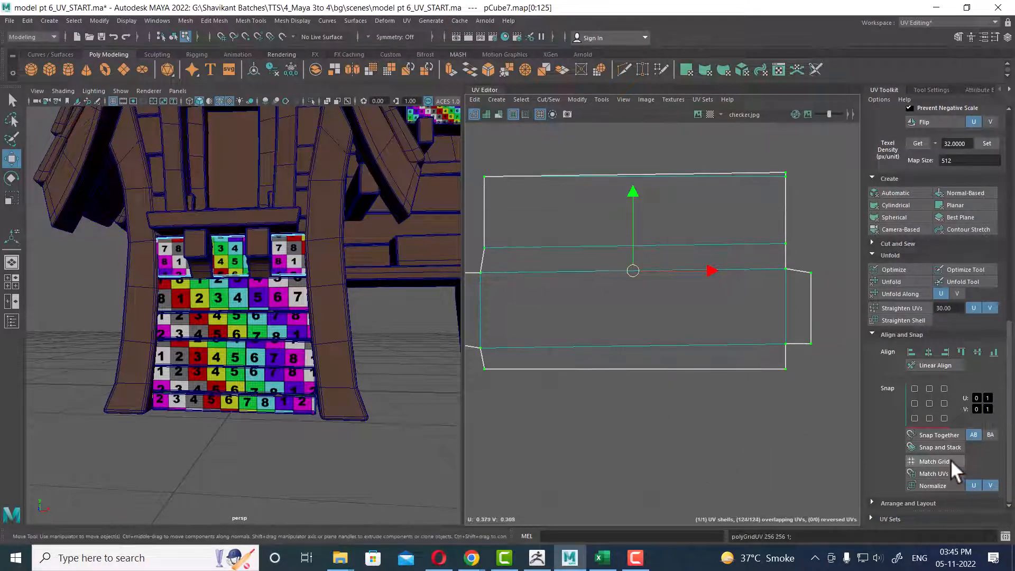
click(950, 472)
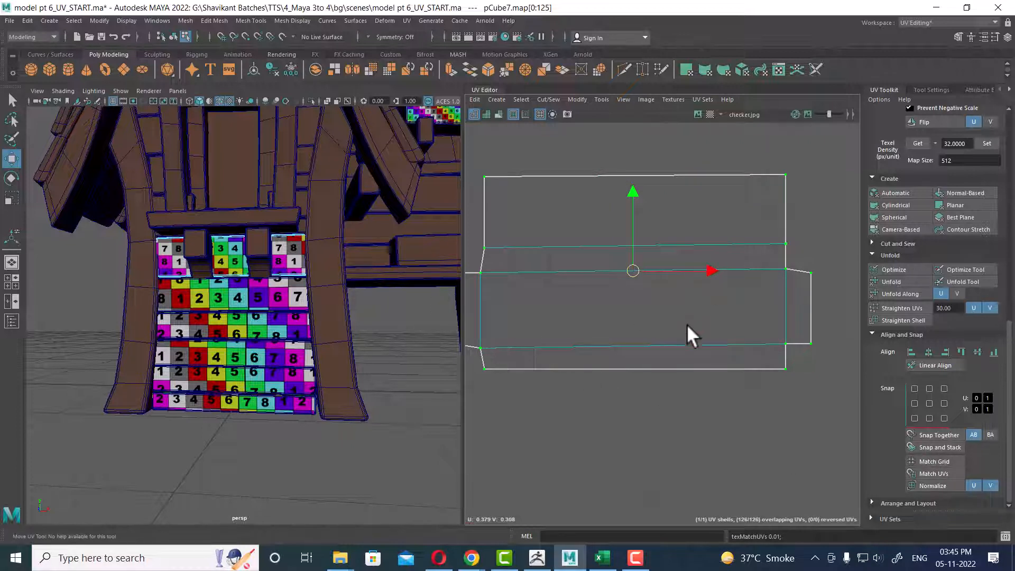
Unfold the sixth plank's UV shell, switching the unfold method from Unfold3D to Legacy, and close the unfold options.
shift+right_drag(721, 227, 585, 223)
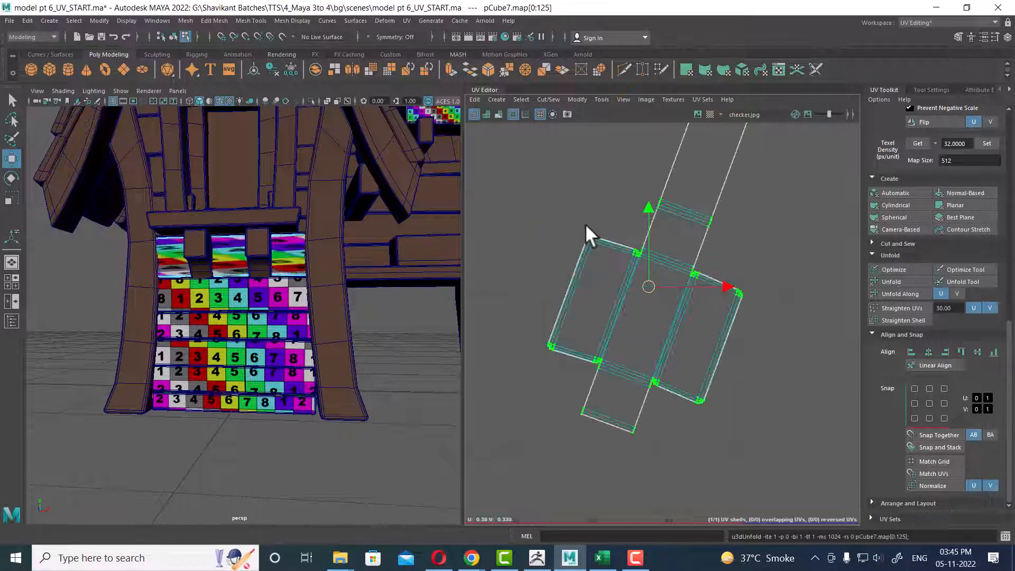
scroll(695, 265, down, 3)
shift+right_drag(735, 206, 653, 205)
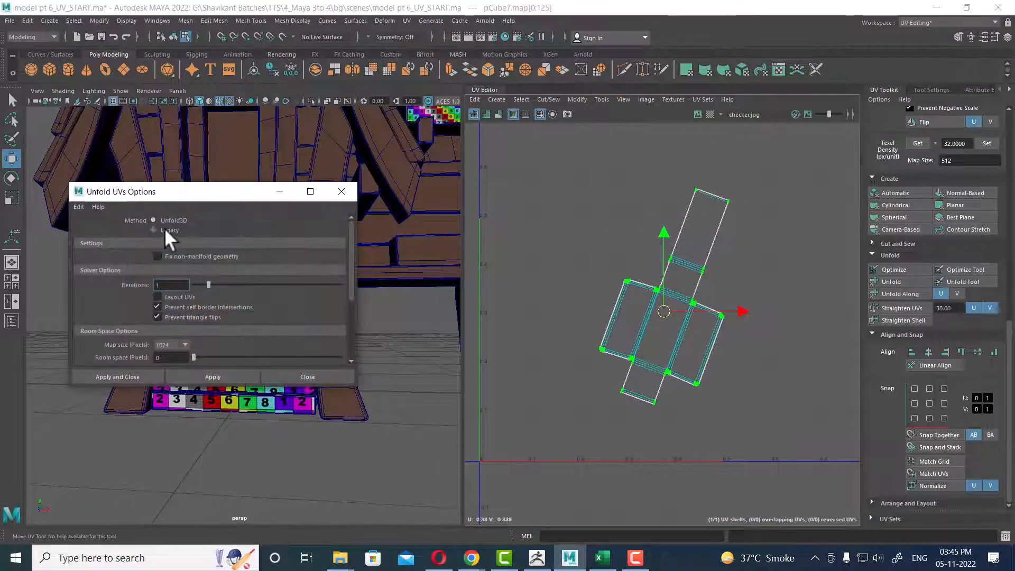
click(153, 230)
click(226, 378)
scroll(751, 373, up, 2)
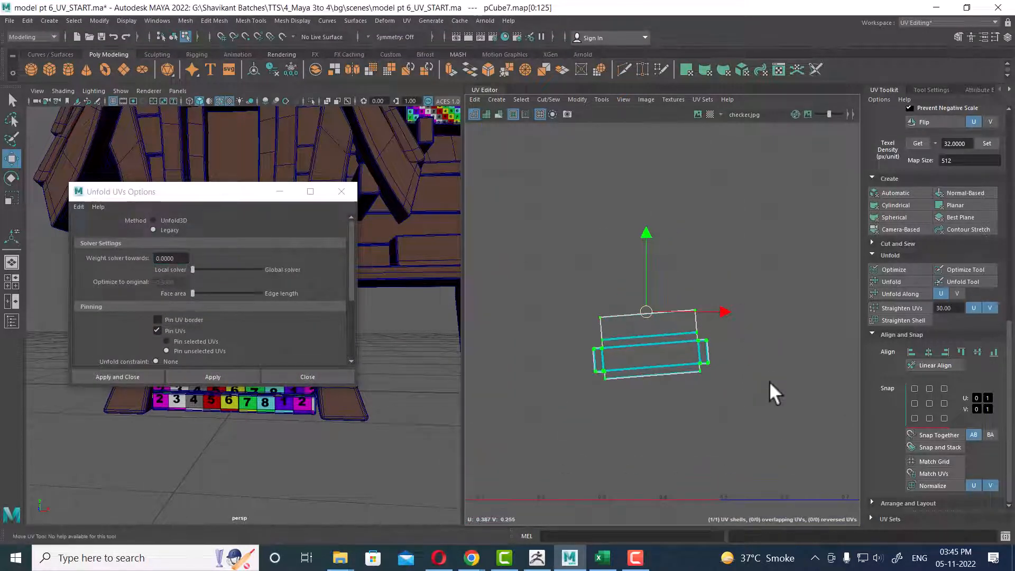
click(301, 377)
scroll(657, 345, up, 1)
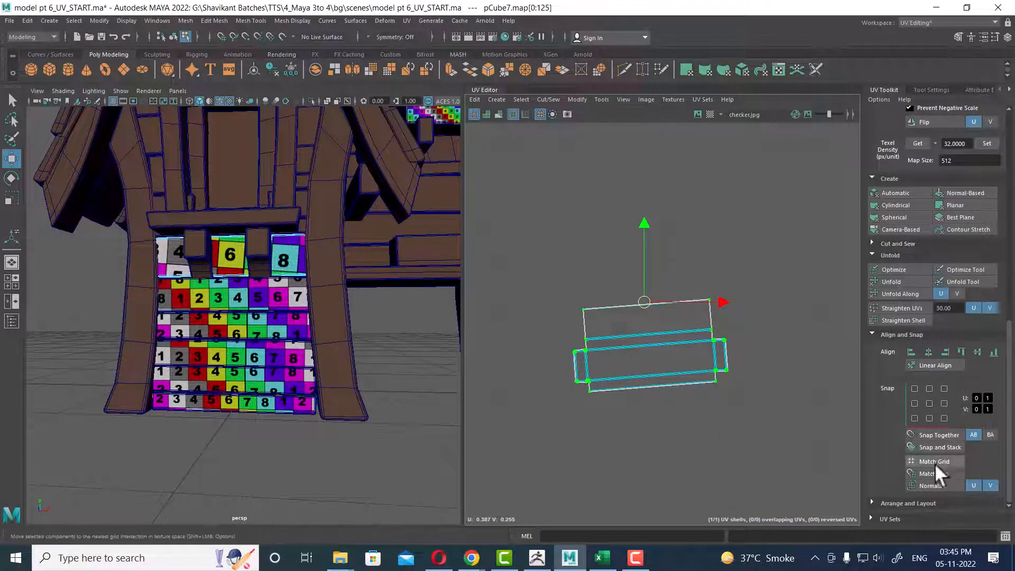
Combine the sixth front plank with the already combined planks into one mesh.
click(900, 502)
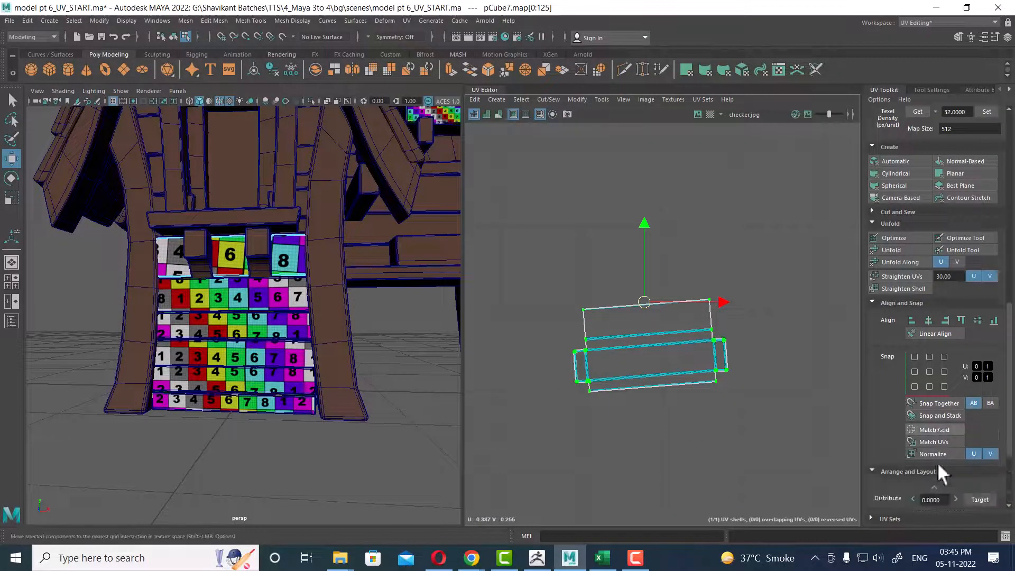
scroll(938, 466, down, 3)
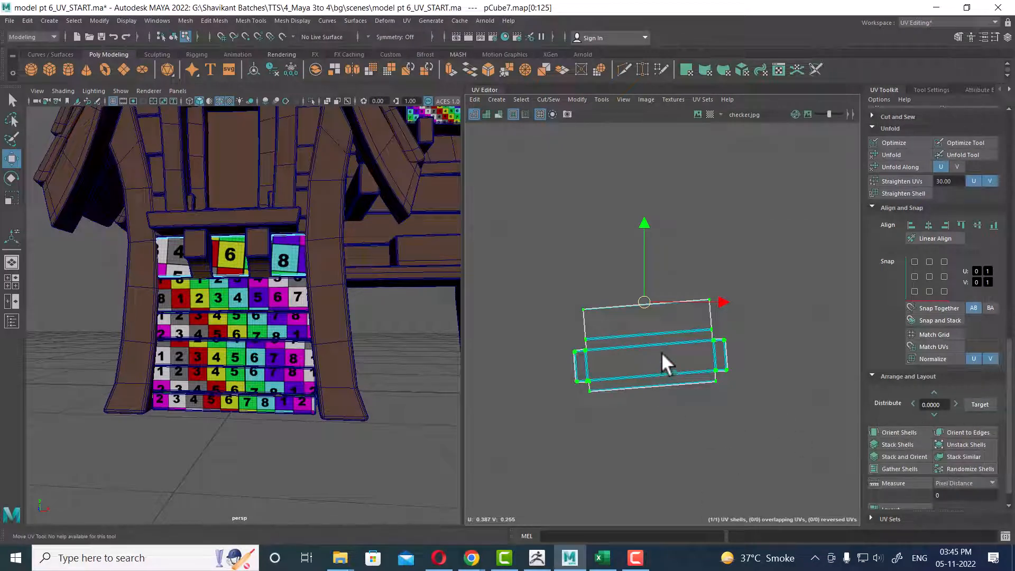
drag(661, 351, 674, 436)
right_drag(246, 320, 379, 183)
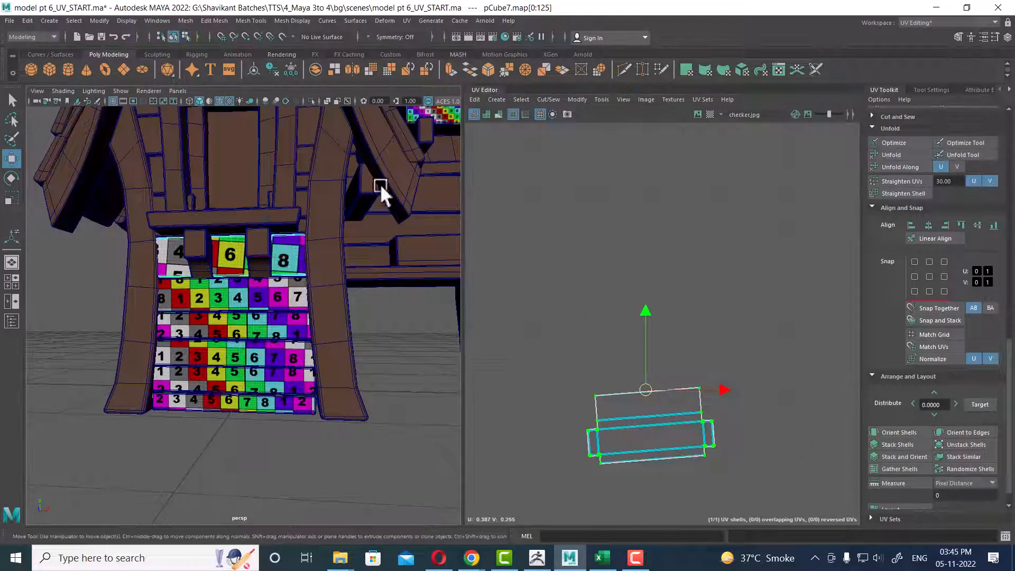
click(274, 297)
shift+click(288, 255)
right_drag(651, 272, 626, 342)
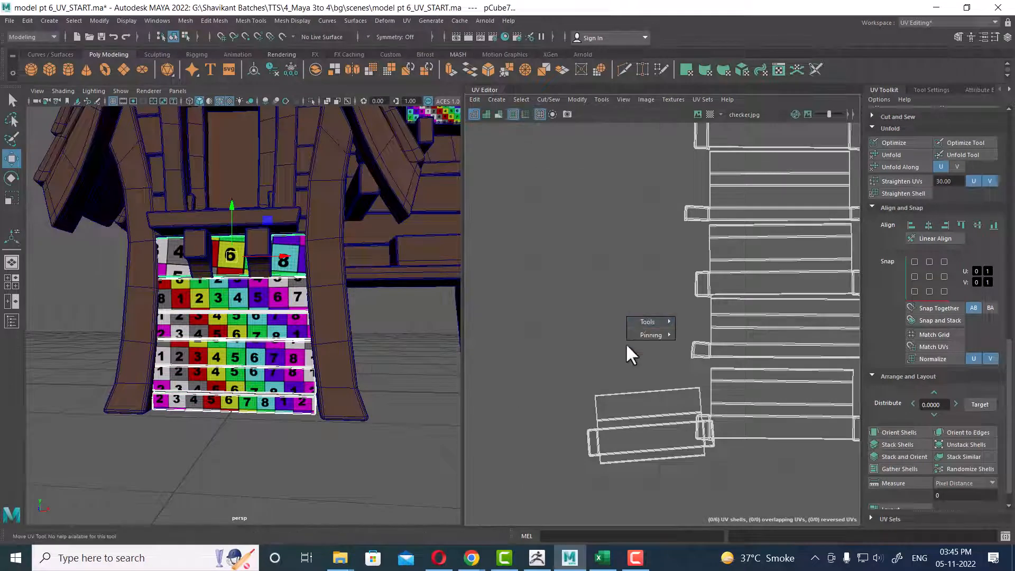
shift+right_drag(286, 279, 280, 499)
Select the sixth plank's whole UV shell and move it above the top shell of the plank stack.
right_click(588, 332)
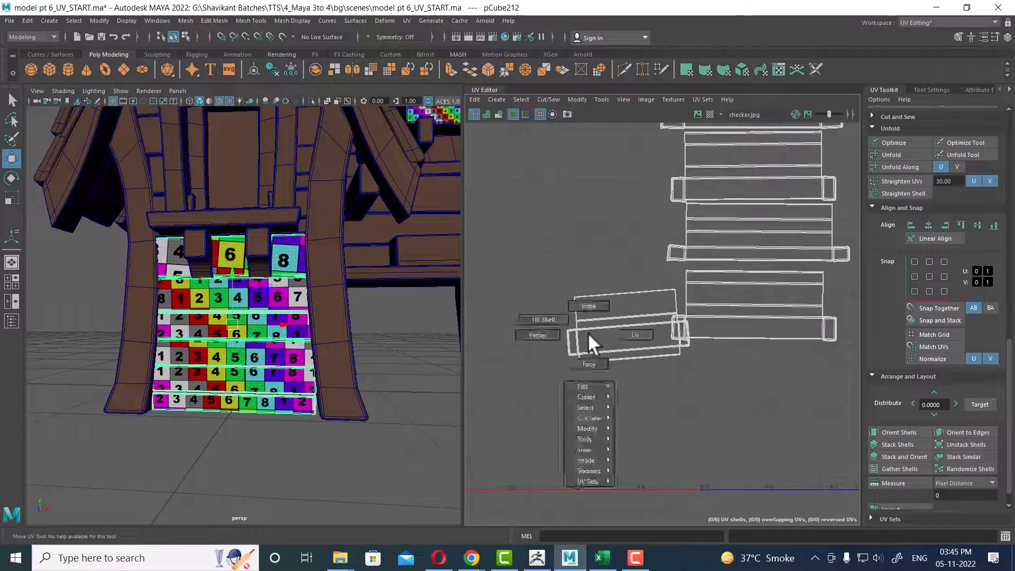
right_drag(588, 332, 633, 334)
drag(583, 336, 560, 293)
ctrl+right_drag(563, 318, 616, 336)
alt+middle_drag(629, 340, 640, 449)
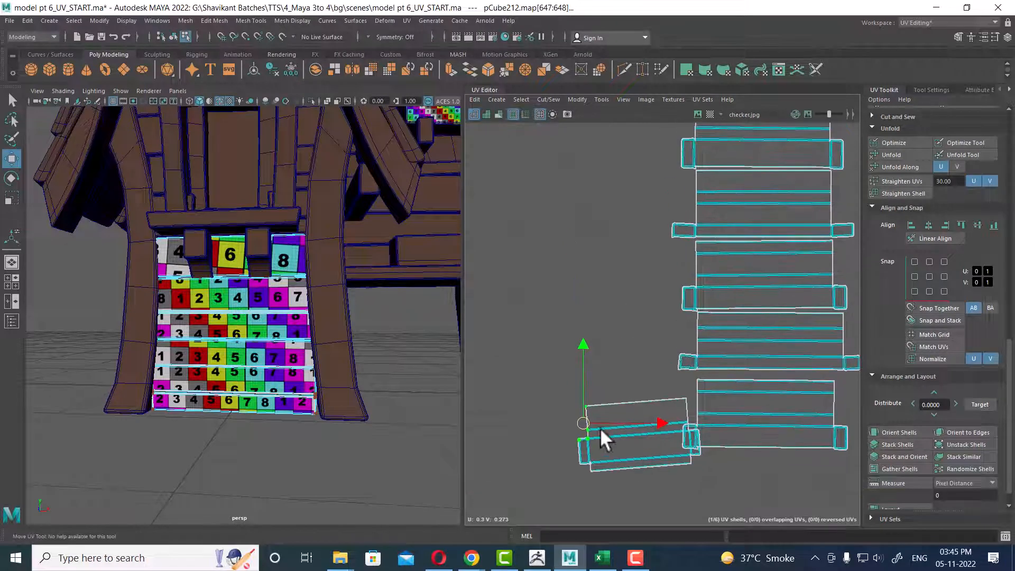
ctrl+right_drag(585, 416, 638, 400)
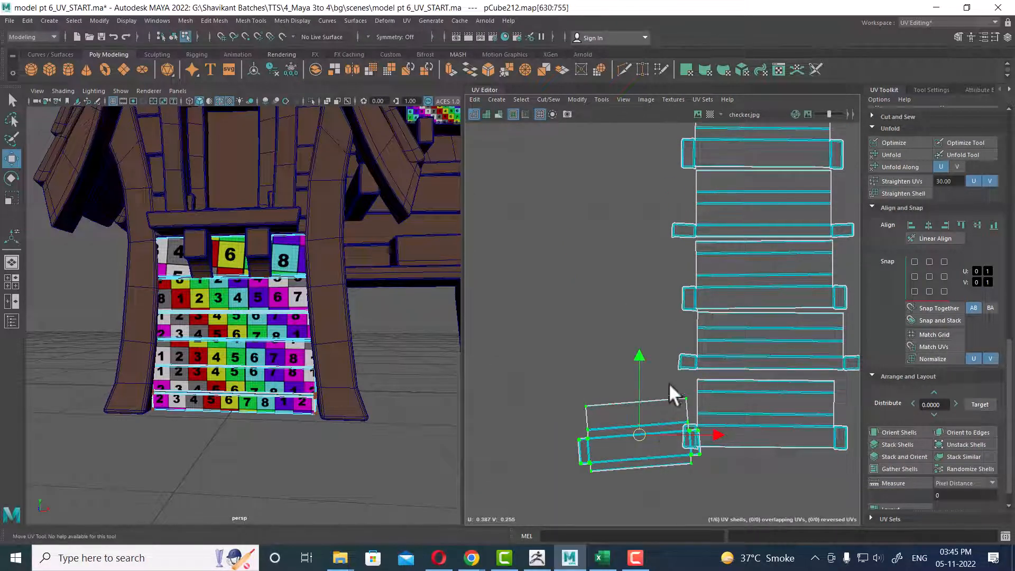
alt+middle_drag(669, 384, 669, 444)
drag(634, 488, 627, 162)
alt+middle_drag(637, 206, 638, 392)
drag(638, 346, 744, 310)
alt+middle_drag(772, 333, 710, 278)
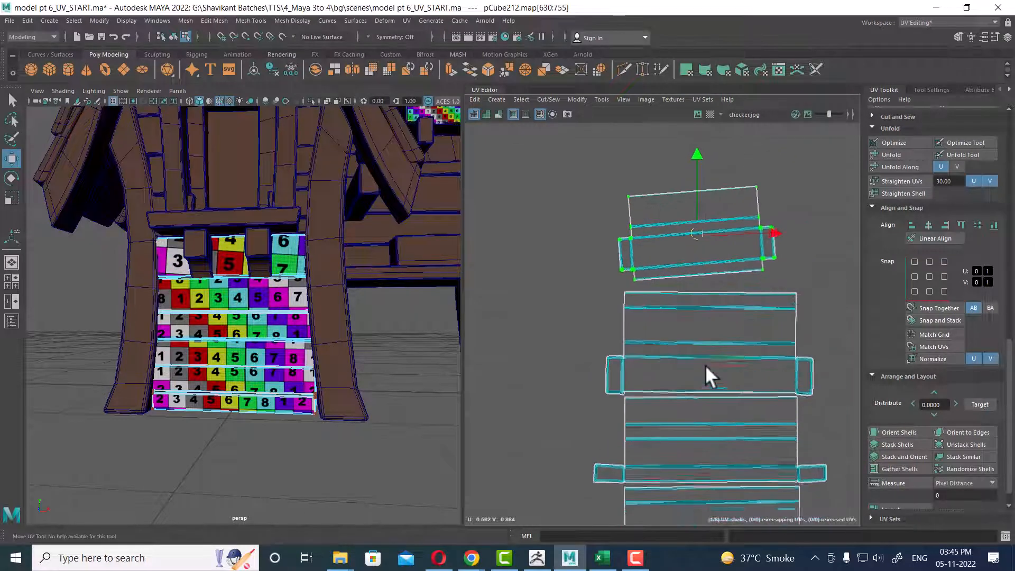
Rotate the sixth plank's UV shell level and move it to about U 0.57, V 0.85.
key(e)
drag(766, 200, 763, 211)
key(w)
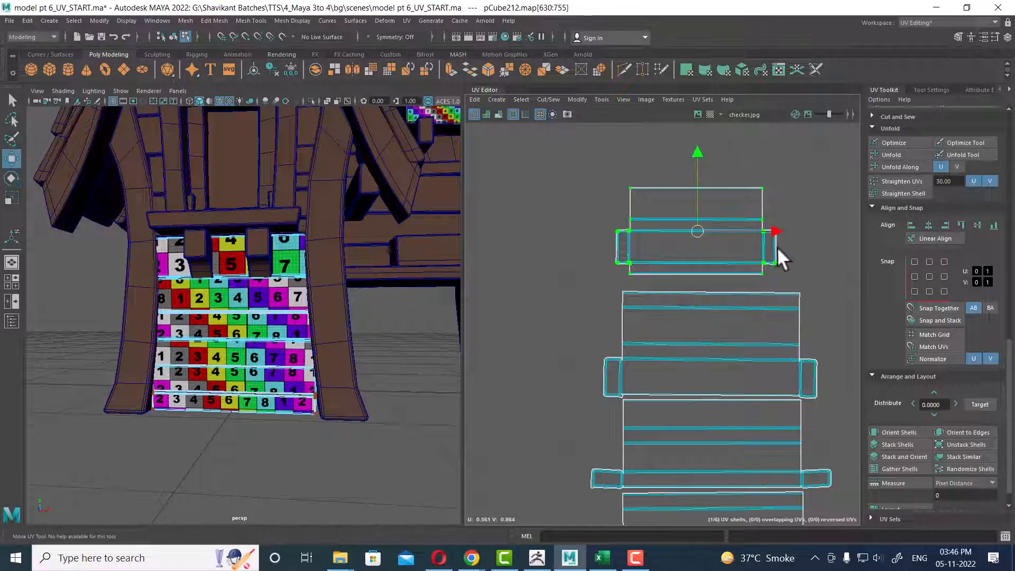
scroll(740, 248, up, 2)
drag(690, 259, 698, 271)
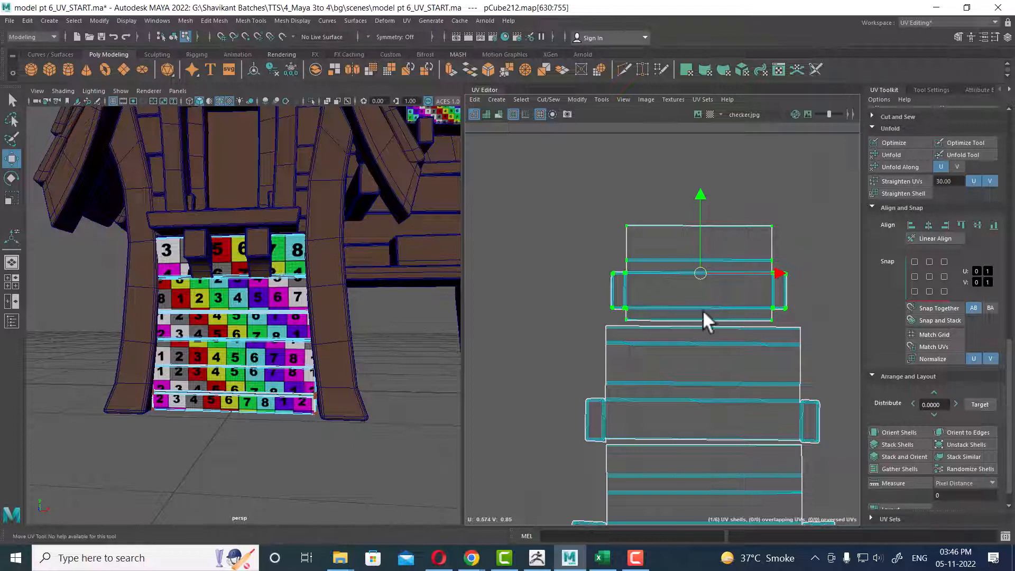
Scale the sixth plank's UV shell up to the stack's width and align it just above the next shell at about V 0.87.
key(r)
drag(709, 274, 707, 270)
middle_drag(714, 268, 747, 274)
key(w)
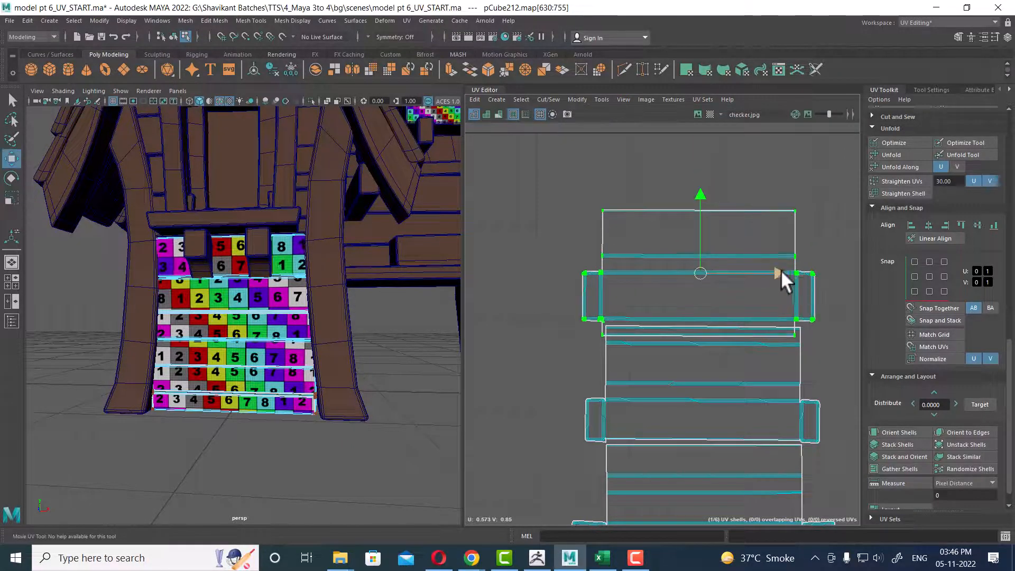
drag(782, 270, 785, 270)
key(r)
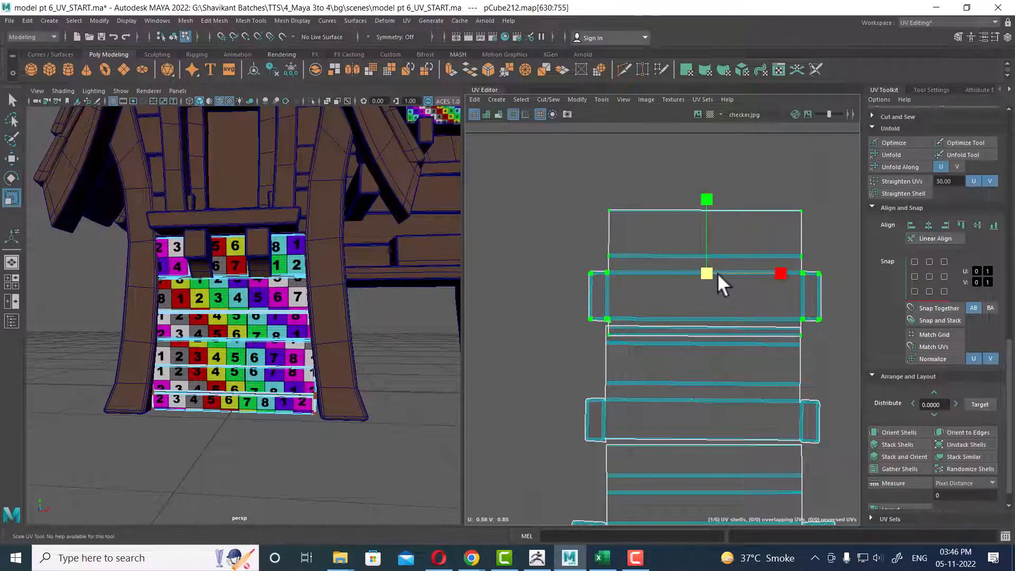
middle_drag(708, 269, 707, 268)
key(w)
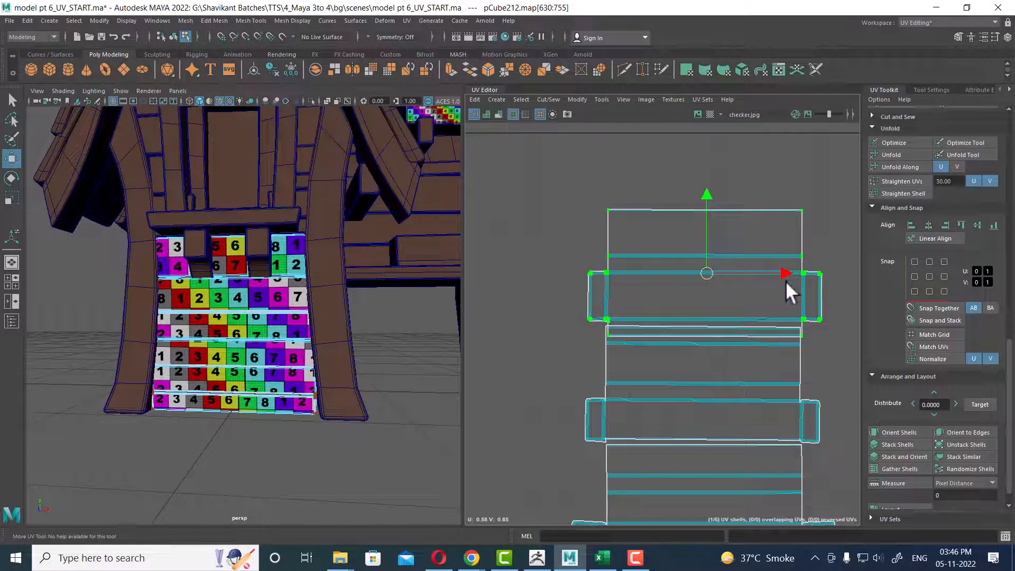
middle_drag(781, 272, 781, 269)
drag(711, 195, 704, 176)
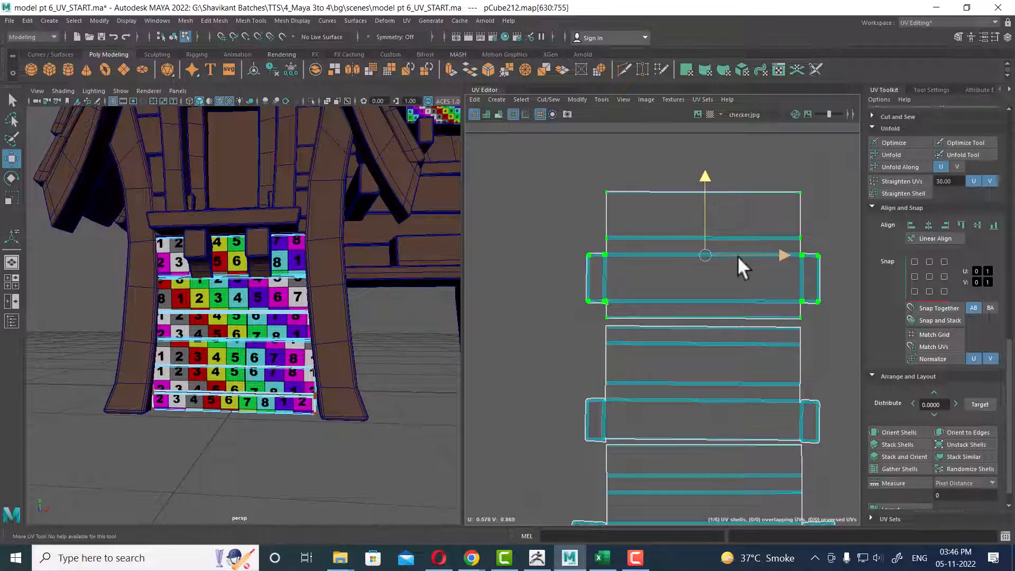
Move all six plank UV shells together so the stack sits in the 0–1 tile's corner at the UV origin.
scroll(700, 229, down, 6)
scroll(703, 364, down, 2)
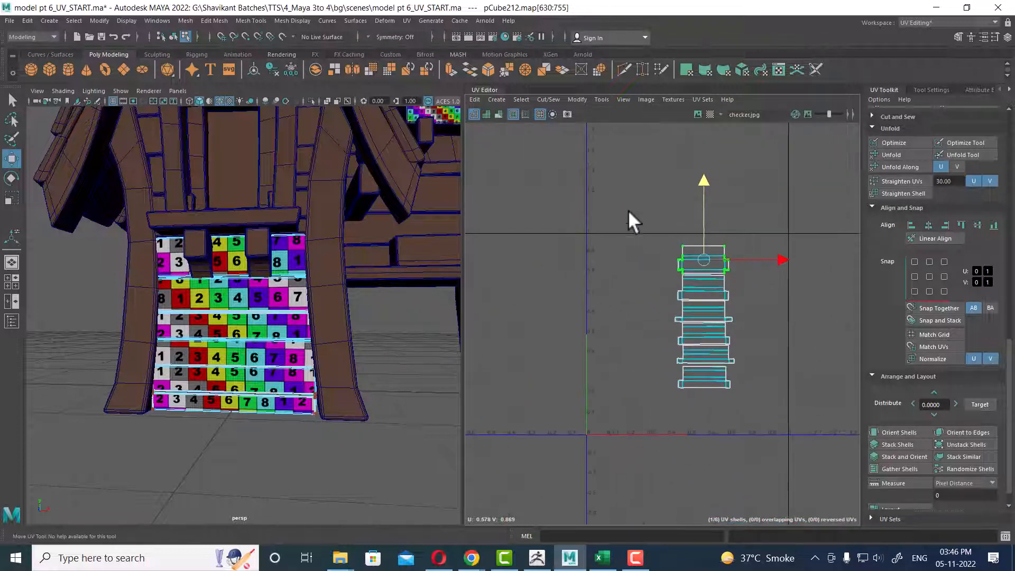
drag(629, 212, 751, 443)
drag(781, 319, 693, 327)
alt+middle_drag(693, 327, 701, 285)
scroll(661, 265, up, 2)
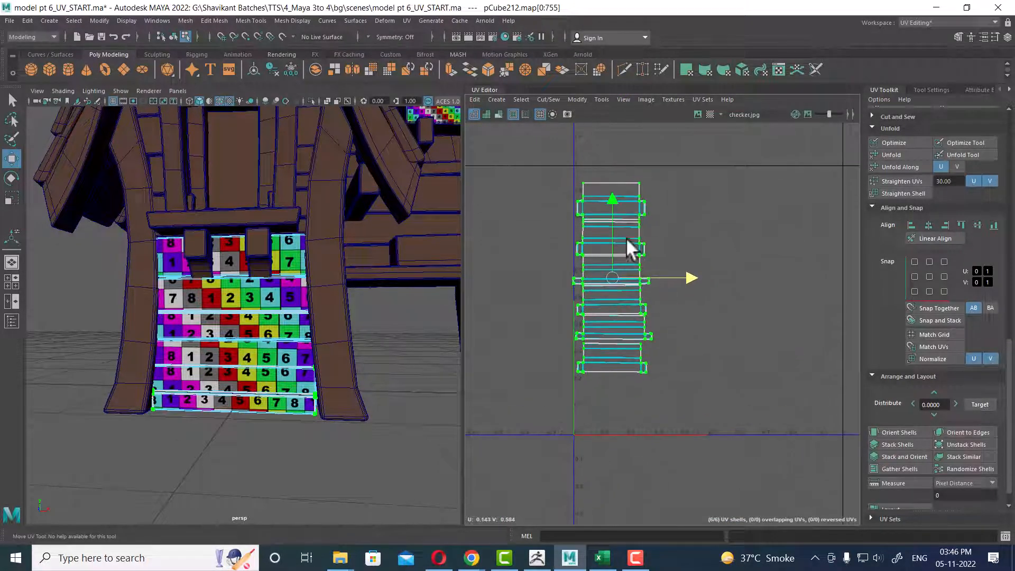
drag(611, 197, 611, 253)
scroll(635, 313, up, 2)
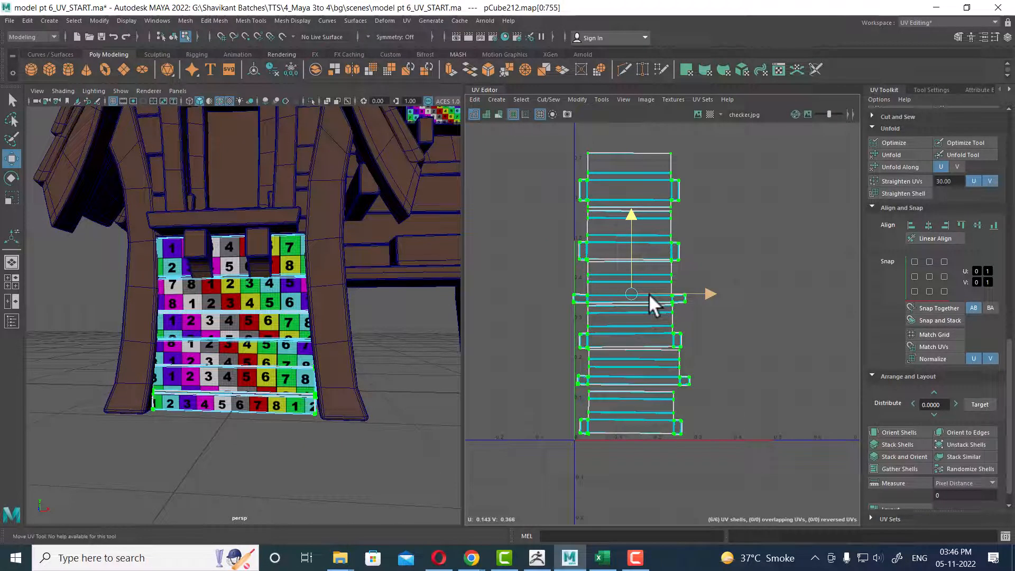
Return to object selection and examine the checker pattern across the house front and the upper gable planks.
scroll(265, 300, down, 3)
right_drag(247, 321, 339, 174)
scroll(262, 272, down, 5)
alt+right_drag(262, 272, 299, 204)
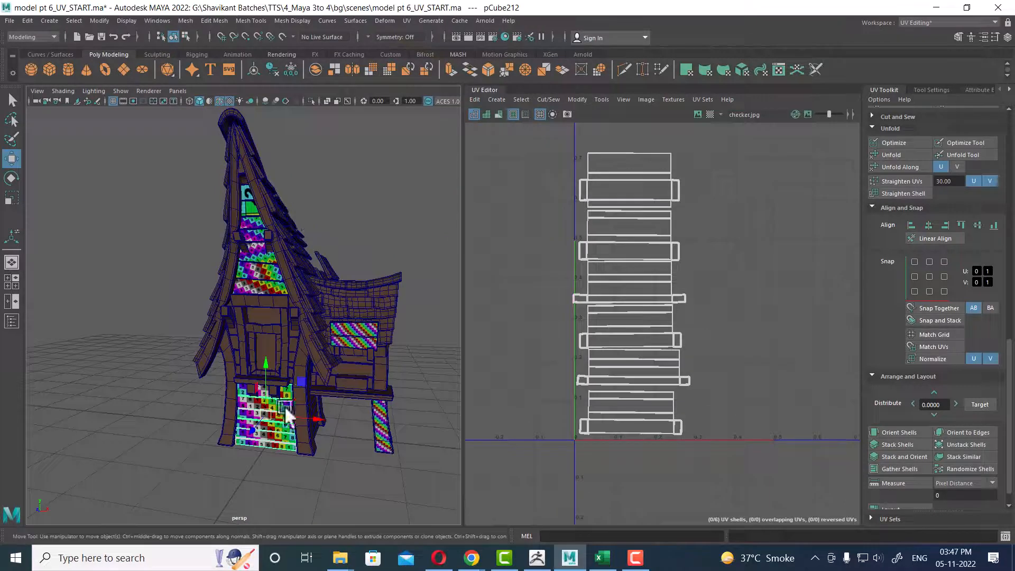
click(245, 227)
scroll(289, 321, up, 5)
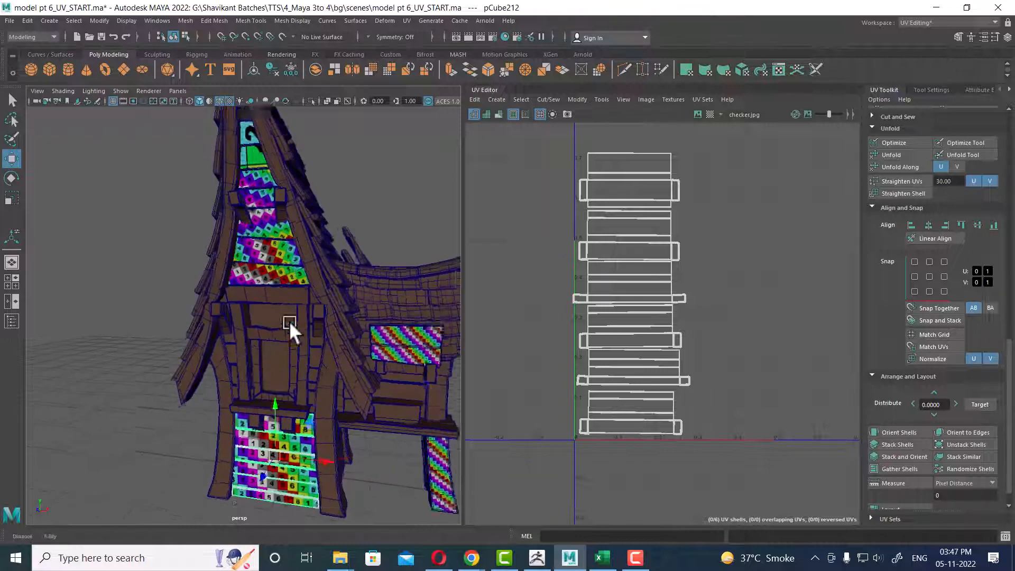
alt+drag(312, 336, 347, 352)
alt+middle_drag(346, 351, 314, 298)
scroll(316, 296, up, 2)
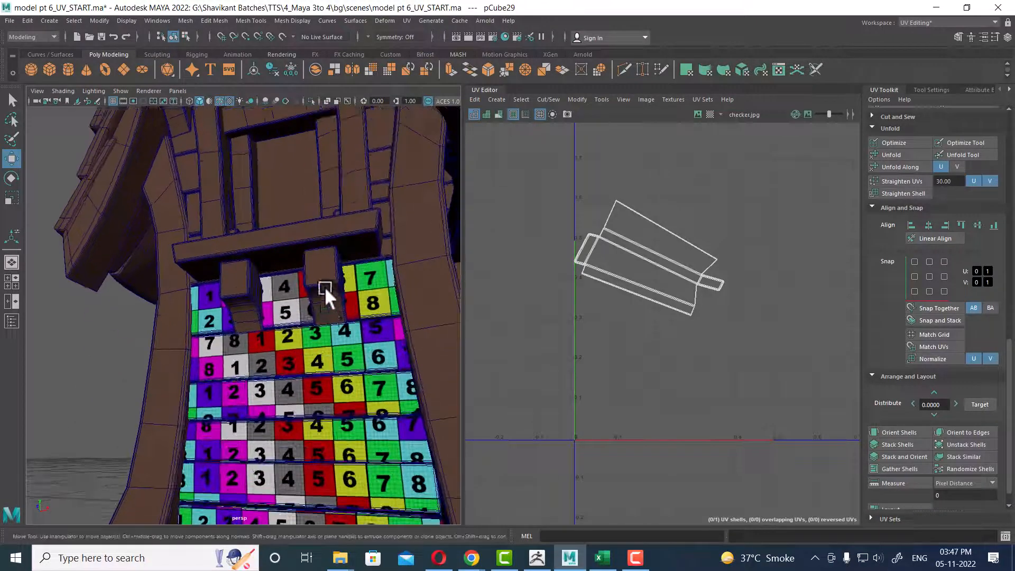
Apply an Automatic UV projection to the right-hand curved bracket beneath the front beam.
click(325, 287)
alt+drag(324, 286, 335, 350)
scroll(762, 373, down, 2)
scroll(272, 318, down, 2)
scroll(951, 243, up, 4)
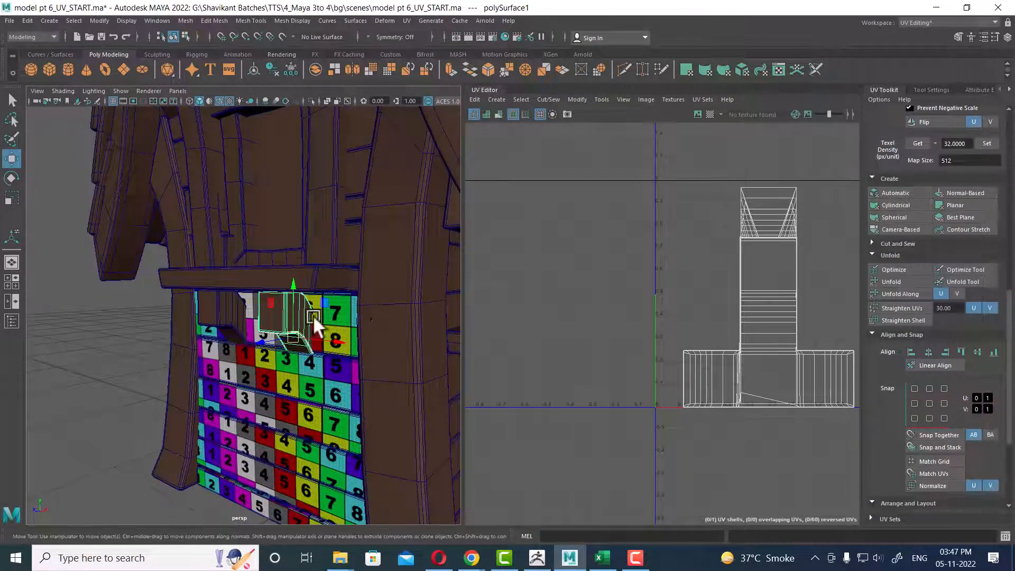
alt+drag(313, 323, 275, 321)
click(907, 192)
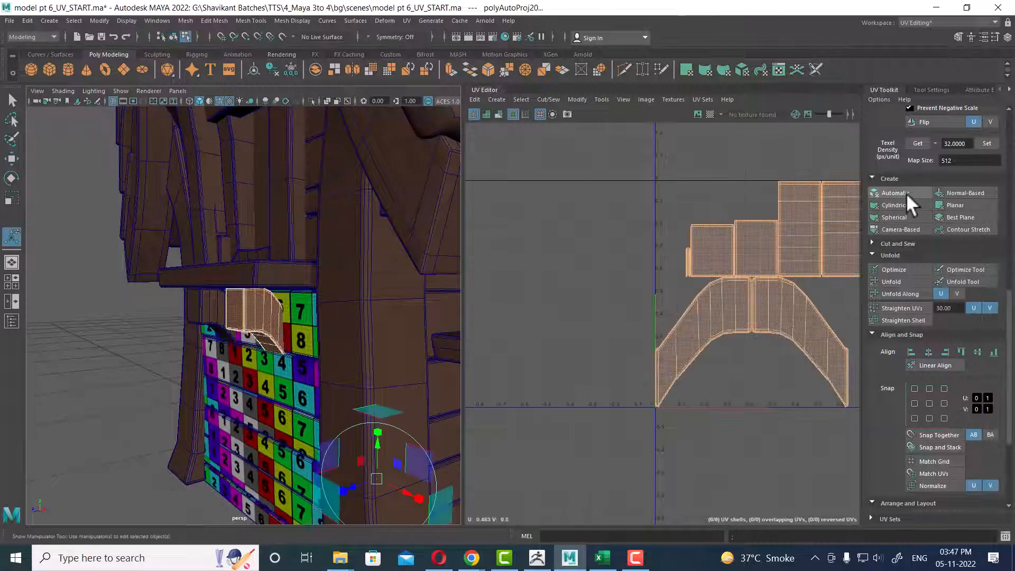
key(f)
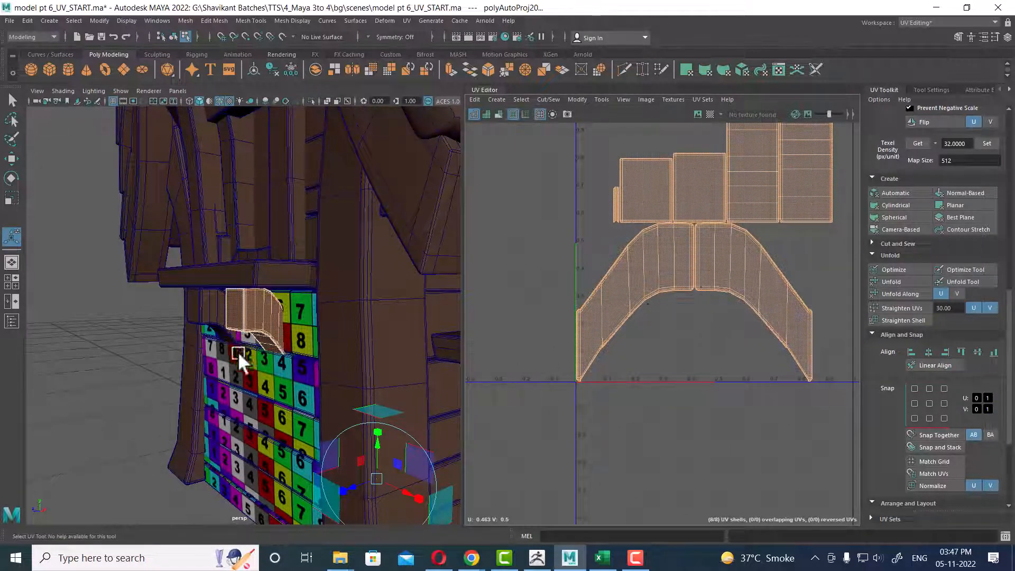
Assign the existing checker material lambert5 to the right-hand bracket.
alt+drag(238, 351, 283, 361)
click(296, 315)
right_drag(297, 315, 387, 517)
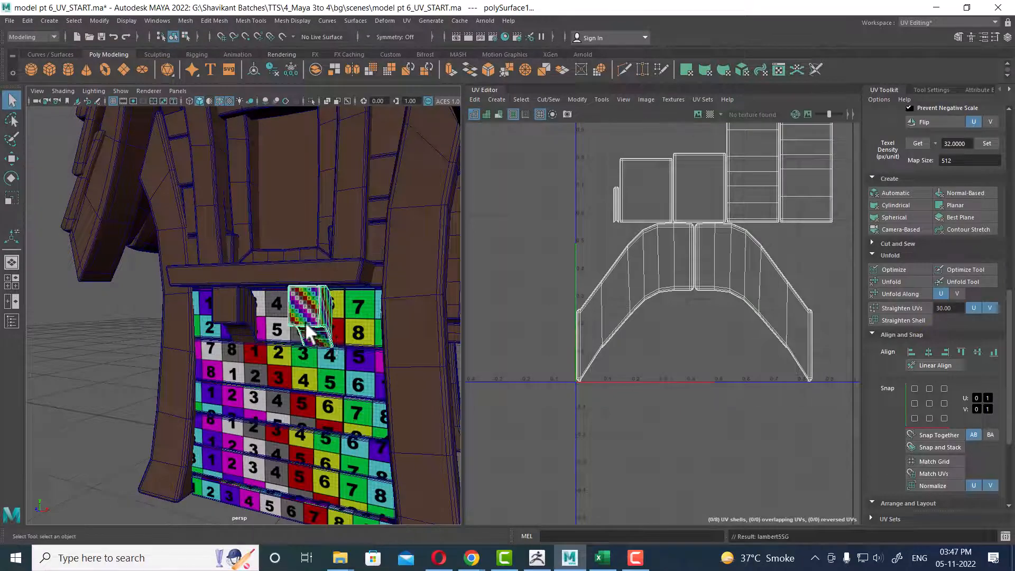
Hide every object except the right-hand bracket, and reselect the bracket.
scroll(309, 330, up, 3)
alt+drag(310, 335, 317, 377)
scroll(729, 360, down, 3)
alt+middle_drag(727, 339, 707, 348)
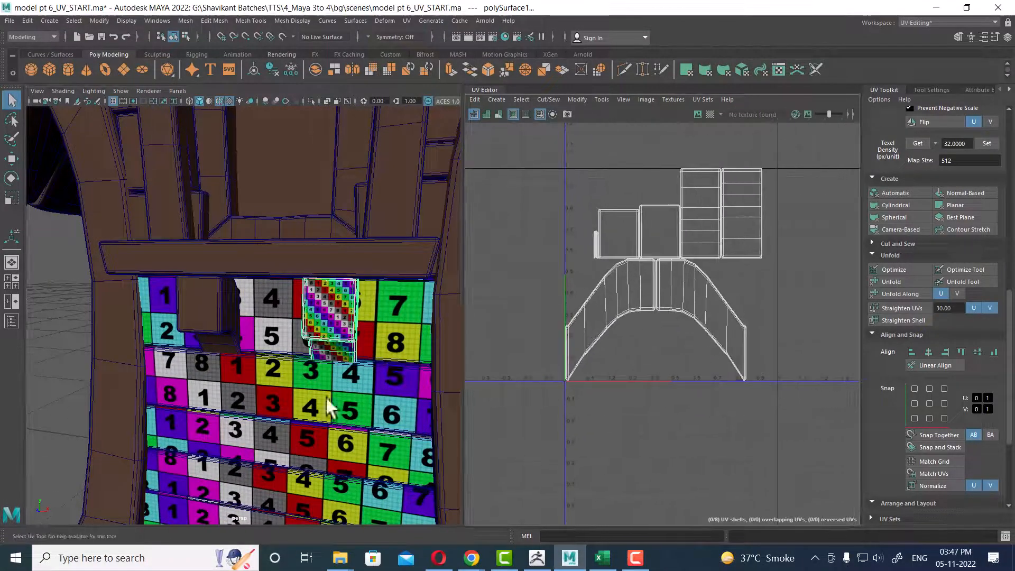
alt+drag(329, 398, 357, 316)
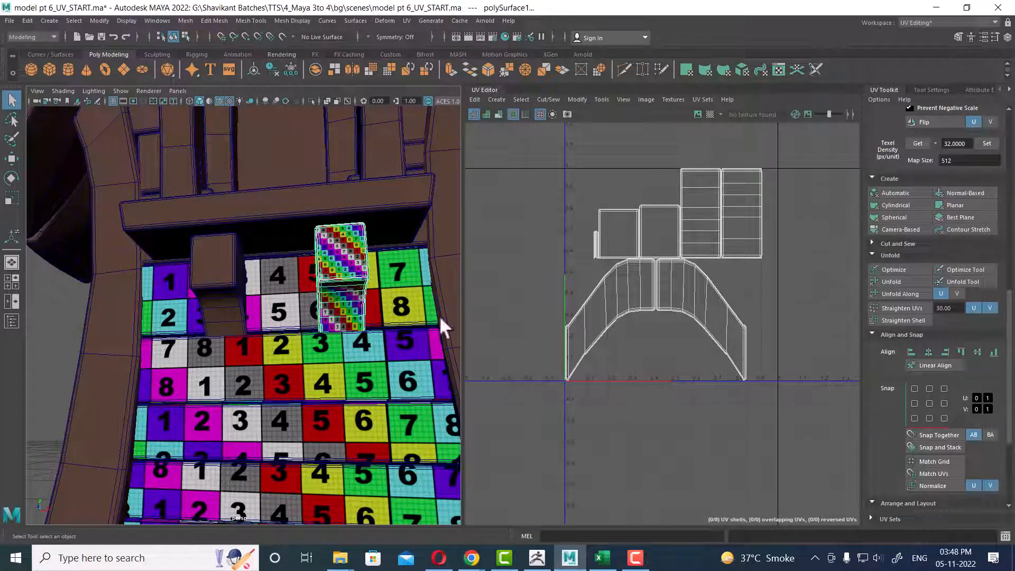
alt+drag(324, 299, 282, 319)
key(alt+h)
click(281, 319)
alt+middle_drag(232, 341, 303, 267)
alt+right_drag(303, 267, 334, 373)
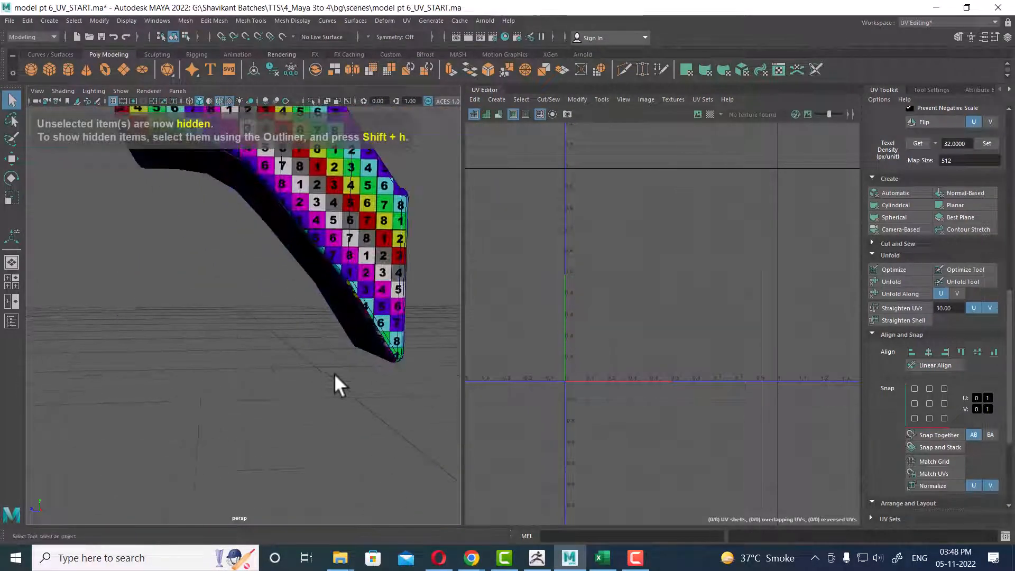
alt+middle_drag(338, 233, 322, 407)
click(265, 346)
alt+drag(265, 348, 326, 278)
scroll(778, 278, up, 2)
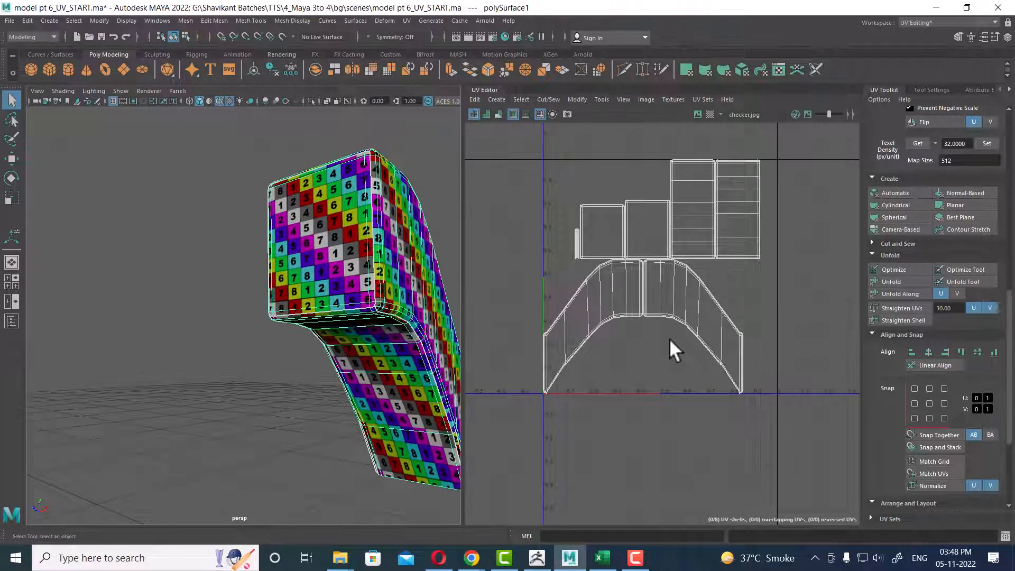
Move and sew a rectangular strip shell onto the lower curved edge of the bracket's right side shell.
right_drag(697, 320, 705, 283)
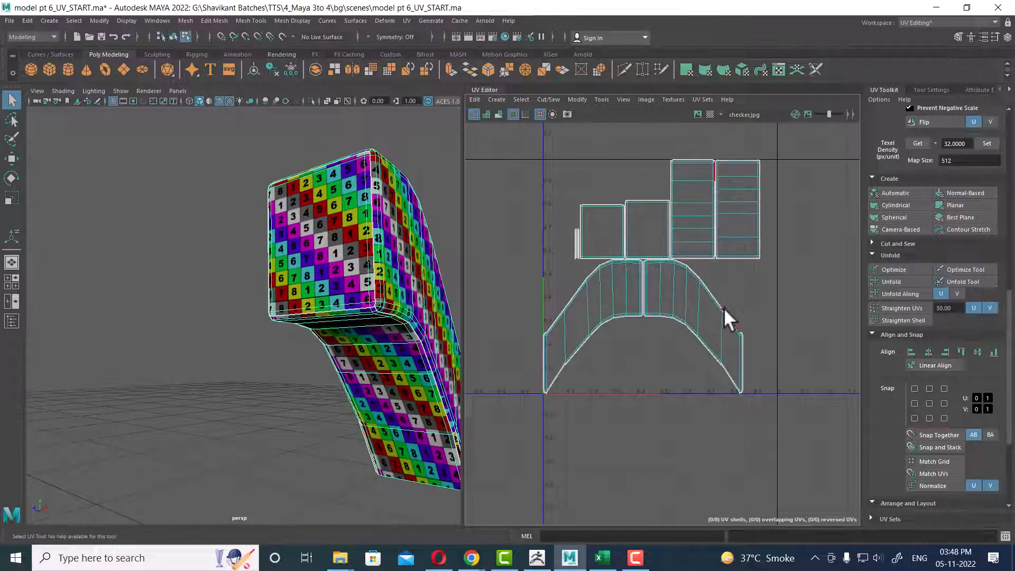
drag(401, 327, 415, 341)
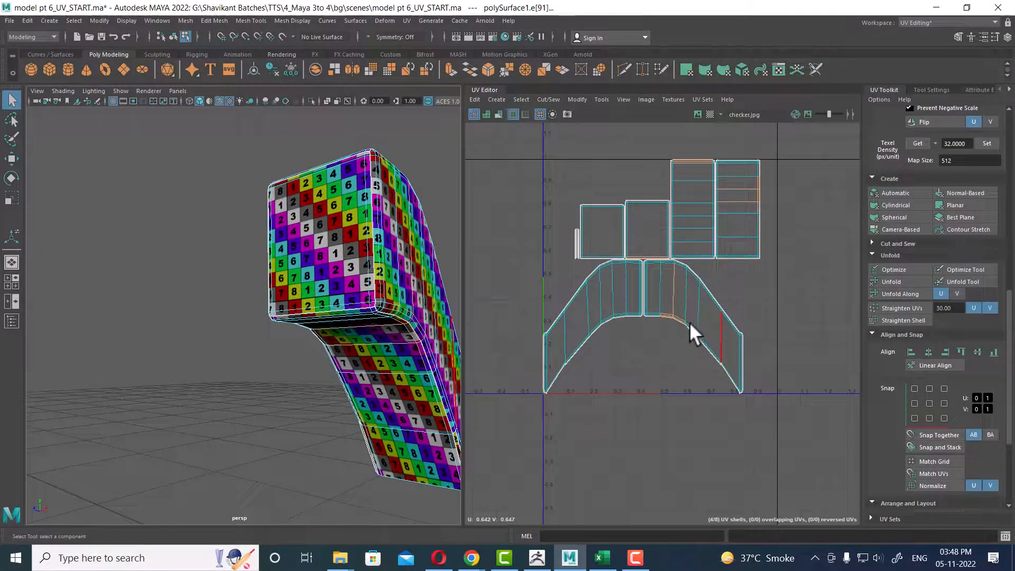
drag(702, 309, 675, 370)
key(g)
key(w)
click(732, 230)
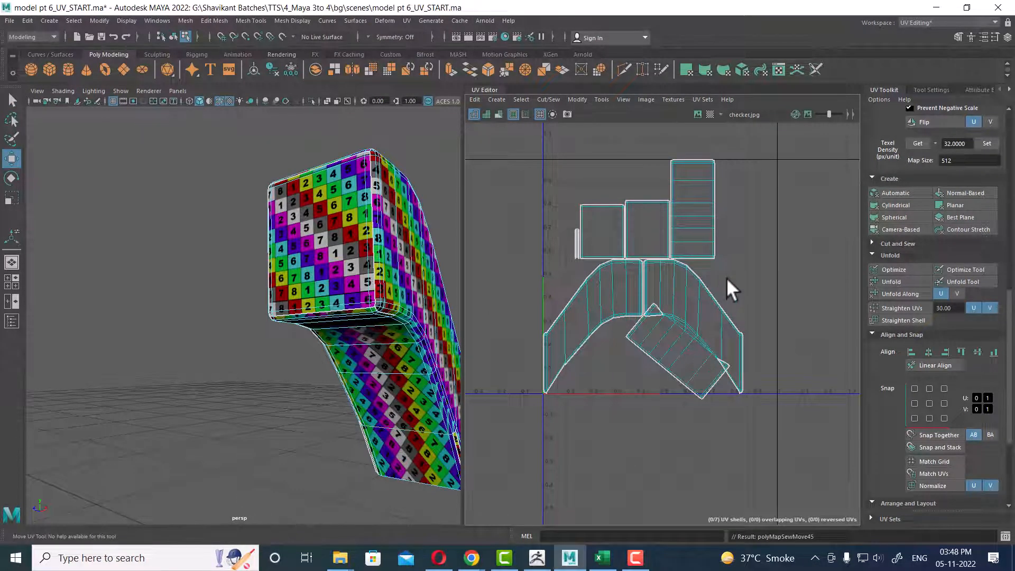
Move and sew the remaining tall strip shell onto the upper curved edge of the same side shell.
drag(727, 278, 706, 310)
key(g)
alt+middle_drag(714, 318, 648, 247)
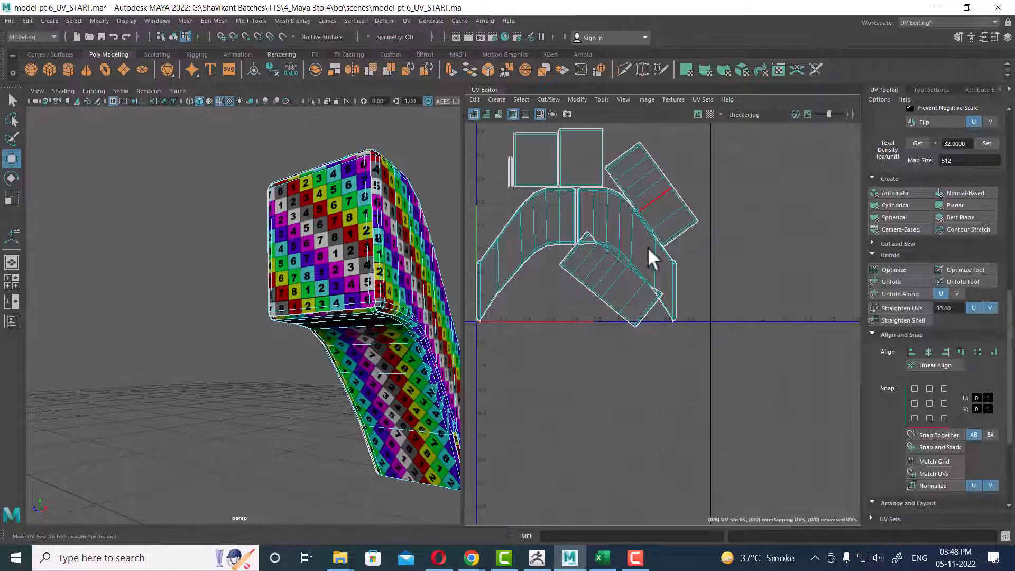
Try unfolding the bracket's sewn UV shell, and undo the unfold.
right_drag(648, 246, 727, 210)
drag(726, 210, 658, 256)
ctrl+right_drag(652, 276, 533, 241)
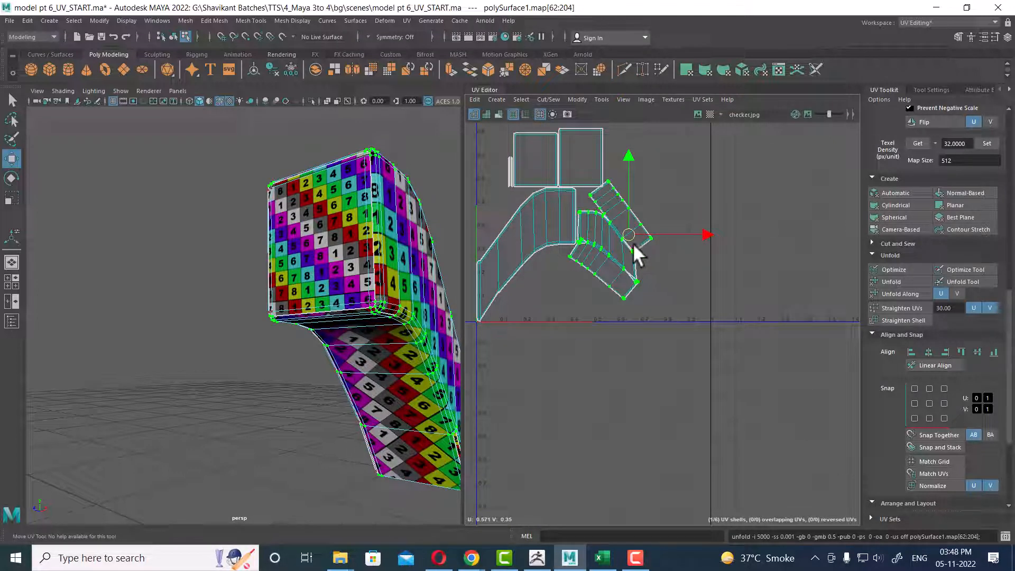
alt+right_drag(641, 266, 699, 309)
alt+middle_drag(634, 239, 699, 319)
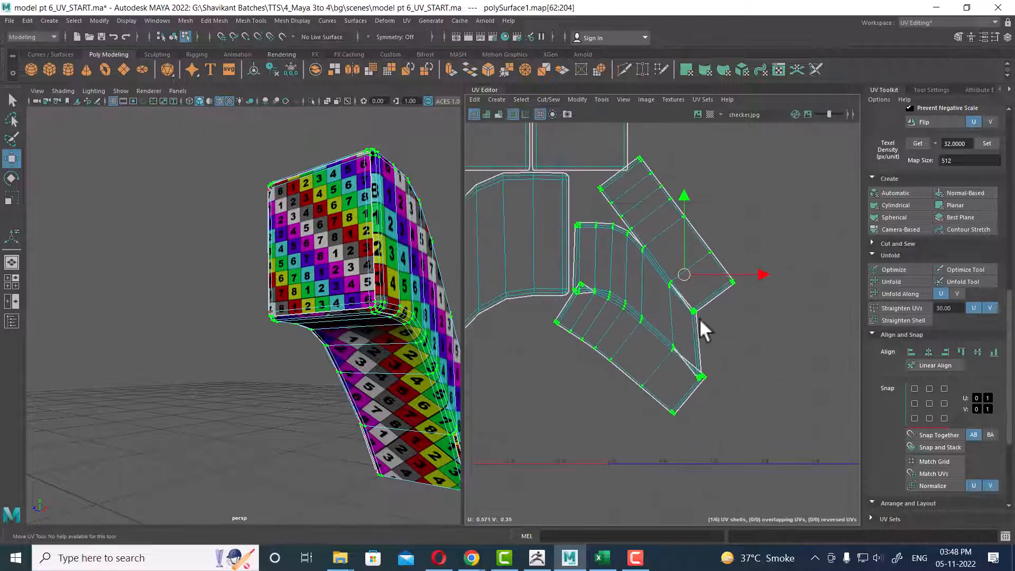
key(ctrl+z)
alt+right_drag(690, 321, 650, 222)
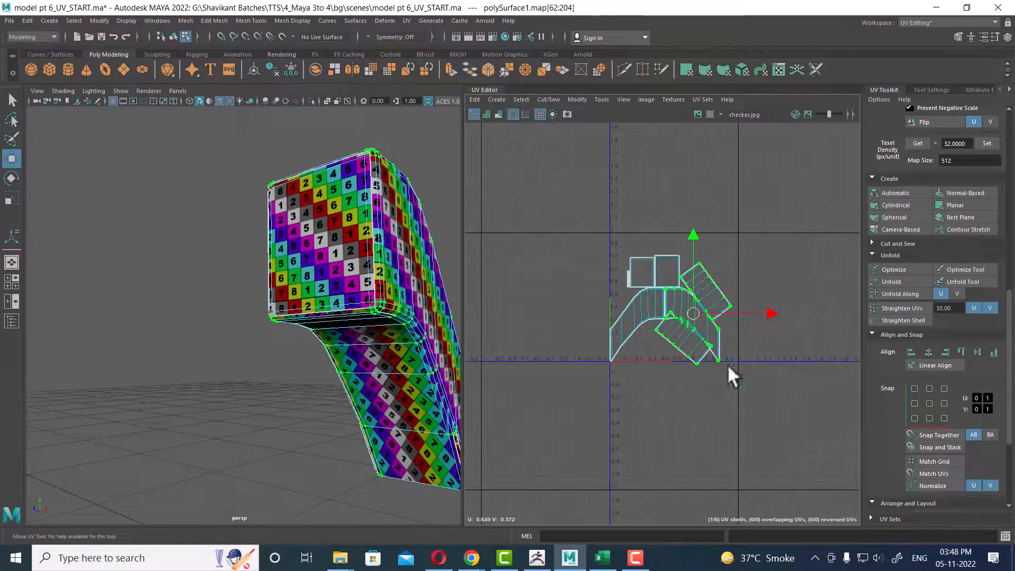
Try unfolding all of the bracket's UV shells with the Legacy method.
key(ctrl+z)
shift+right_drag(756, 251, 649, 253)
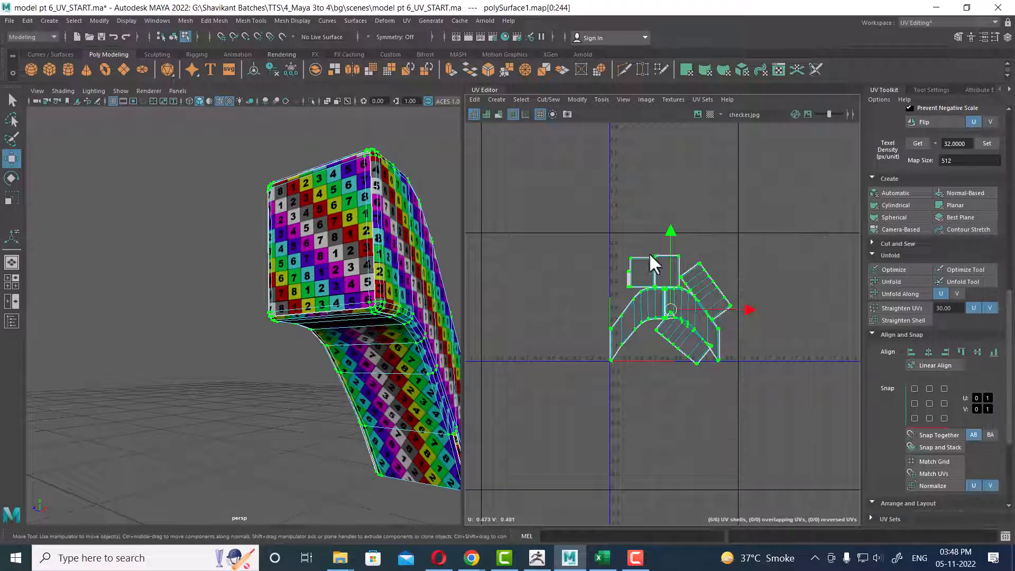
click(220, 374)
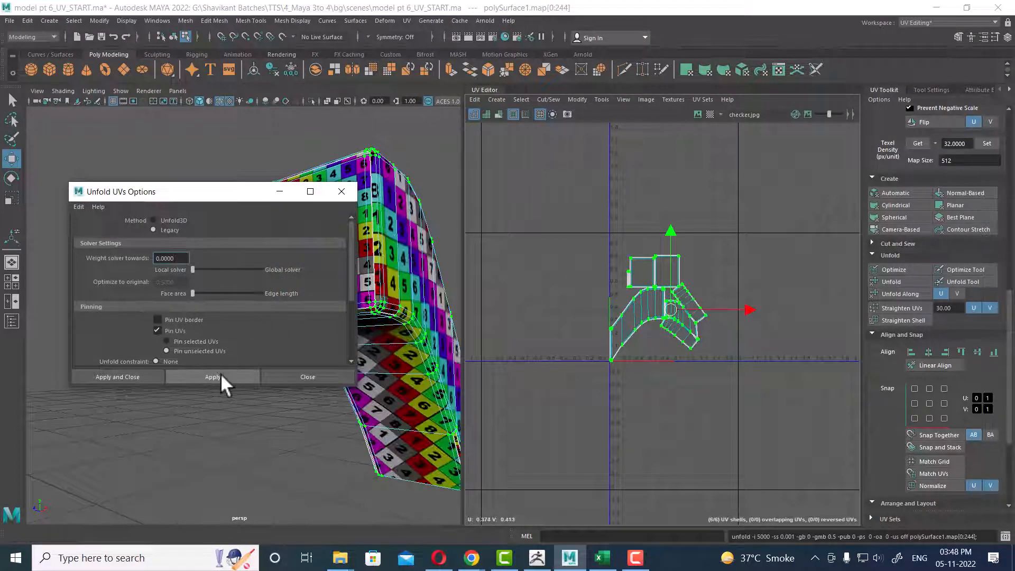
alt+right_drag(588, 278, 675, 318)
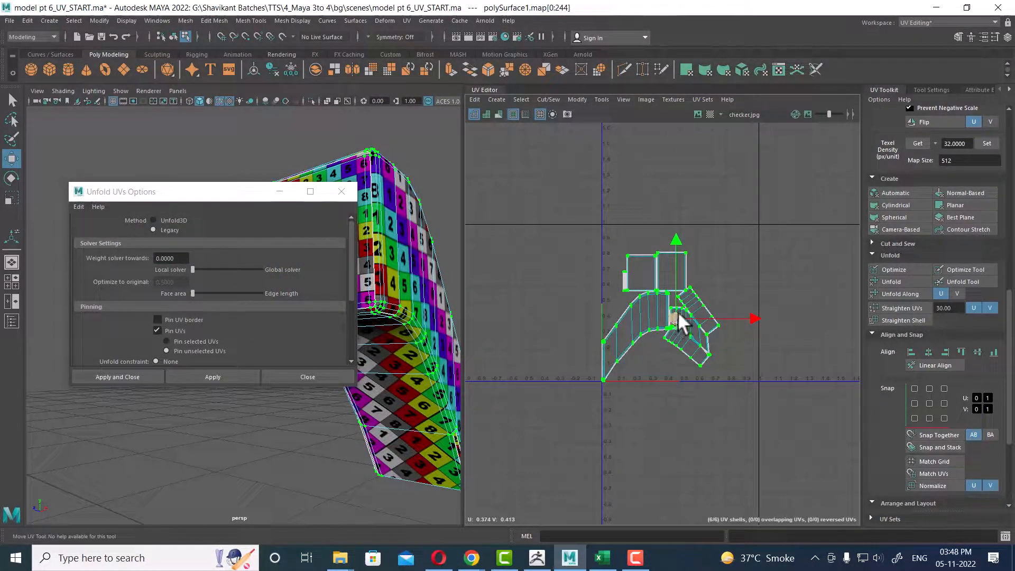
Unfold all of the bracket's UV shells with the Unfold3D method.
click(156, 220)
click(231, 374)
alt+right_drag(714, 284, 775, 371)
alt+middle_drag(720, 372, 724, 296)
alt+right_drag(725, 296, 725, 324)
alt+middle_drag(725, 325, 681, 266)
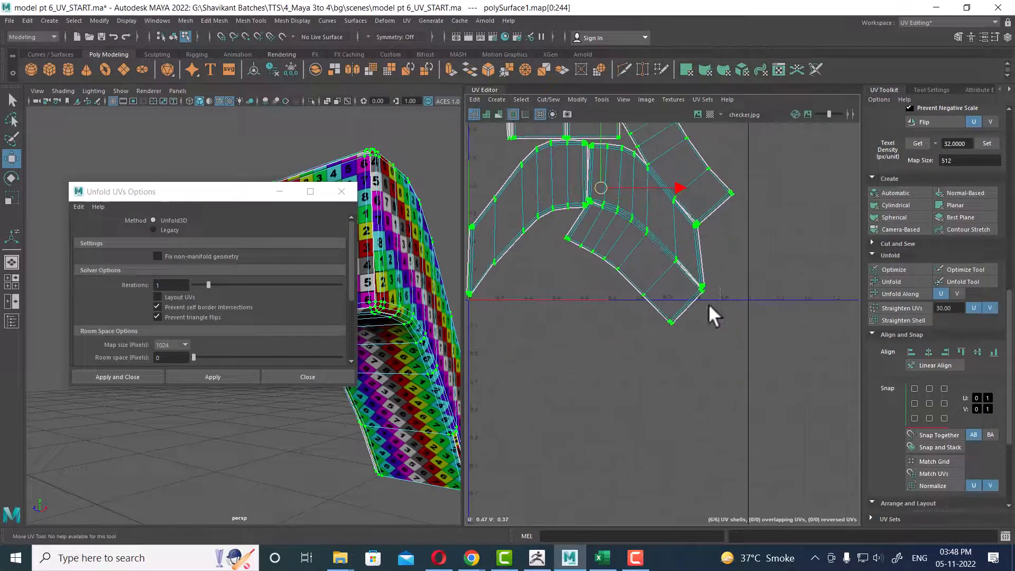
Move the sewn bracket shell clear of the other UV shells.
right_drag(699, 311, 692, 282)
drag(648, 199, 721, 254)
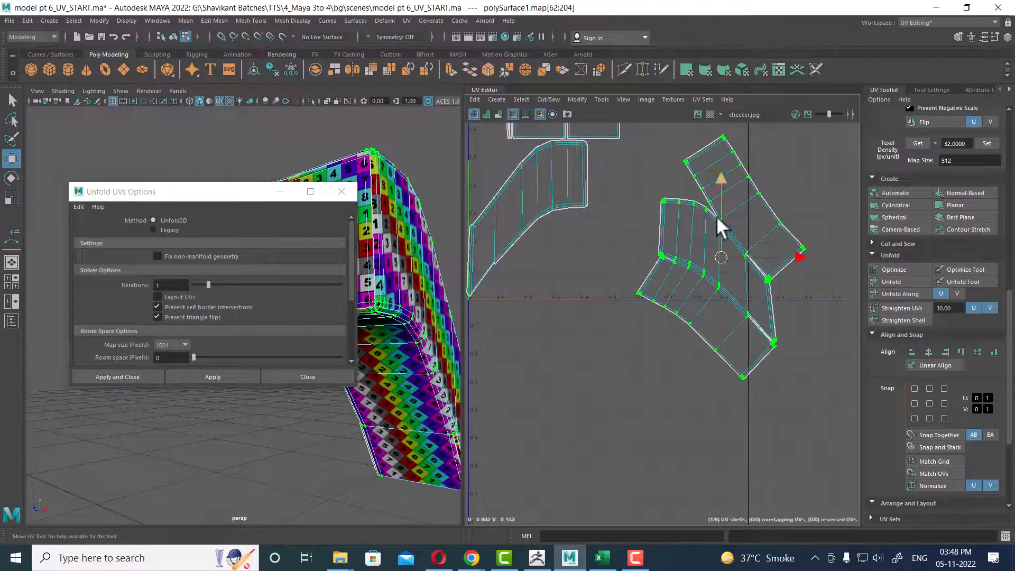
alt+right_drag(716, 215, 722, 234)
alt+middle_drag(722, 233, 686, 320)
Move and sew the split edges between the upper strip and the side shell at their wide-open left end.
right_drag(728, 191, 725, 164)
drag(709, 185, 643, 277)
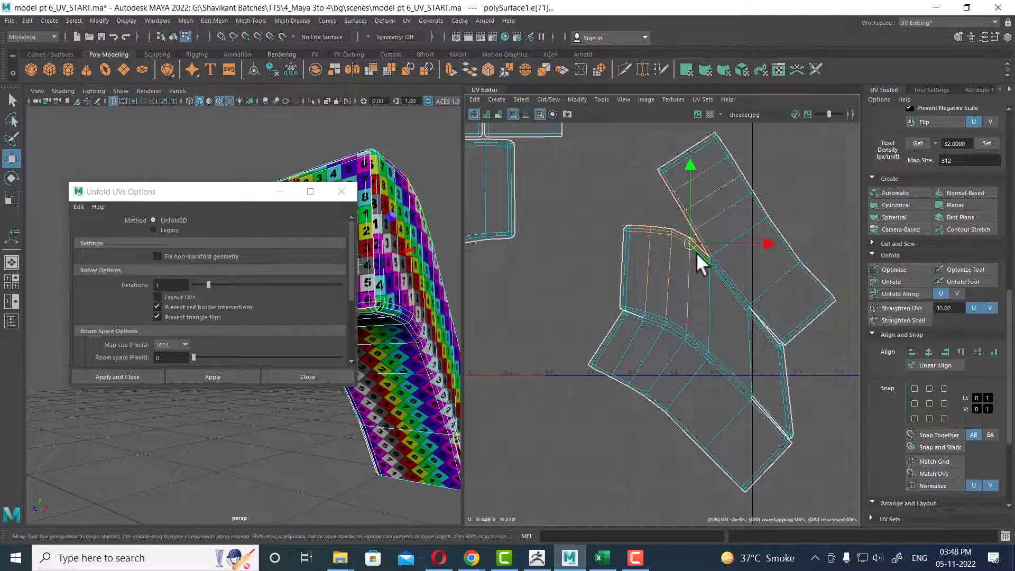
key(shift+s)
click(665, 180)
alt+right_drag(665, 180, 693, 335)
drag(619, 181, 661, 240)
key(shift+s)
click(666, 183)
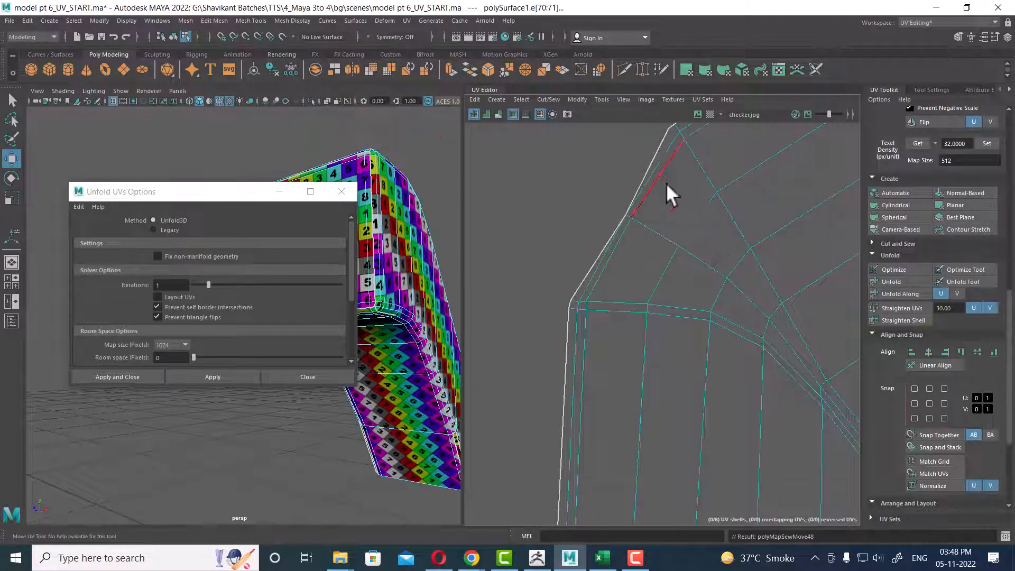
alt+right_drag(689, 251, 665, 177)
drag(633, 196, 678, 249)
shift+right_drag(681, 251, 667, 237)
shift+right_drag(675, 297, 660, 204)
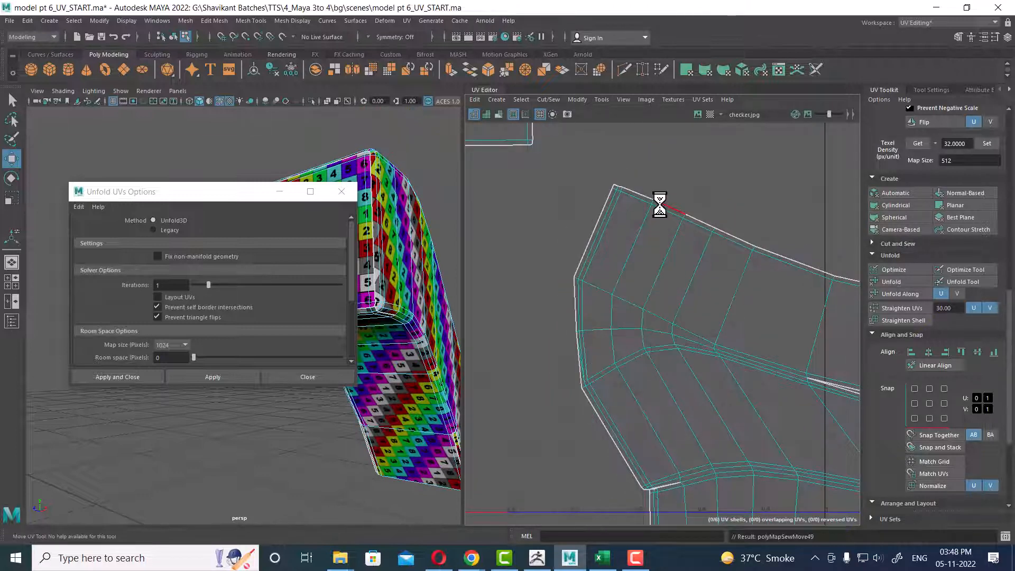
Sew the open seam between the upper strip and the side shell at their right end.
alt+right_drag(694, 339, 693, 266)
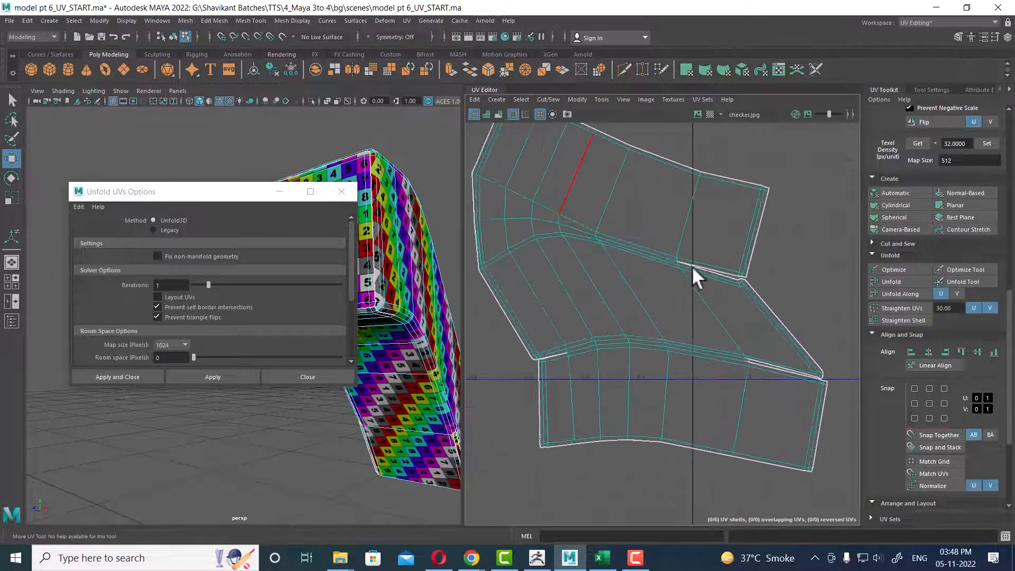
shift+right_drag(725, 303, 693, 180)
click(715, 228)
Sew the open seam between the lower strip and the side shell at their right end.
alt+middle_drag(762, 371, 691, 248)
alt+right_drag(667, 248, 737, 249)
click(740, 231)
click(711, 249)
alt+middle_drag(702, 234, 623, 275)
alt+right_drag(624, 275, 746, 269)
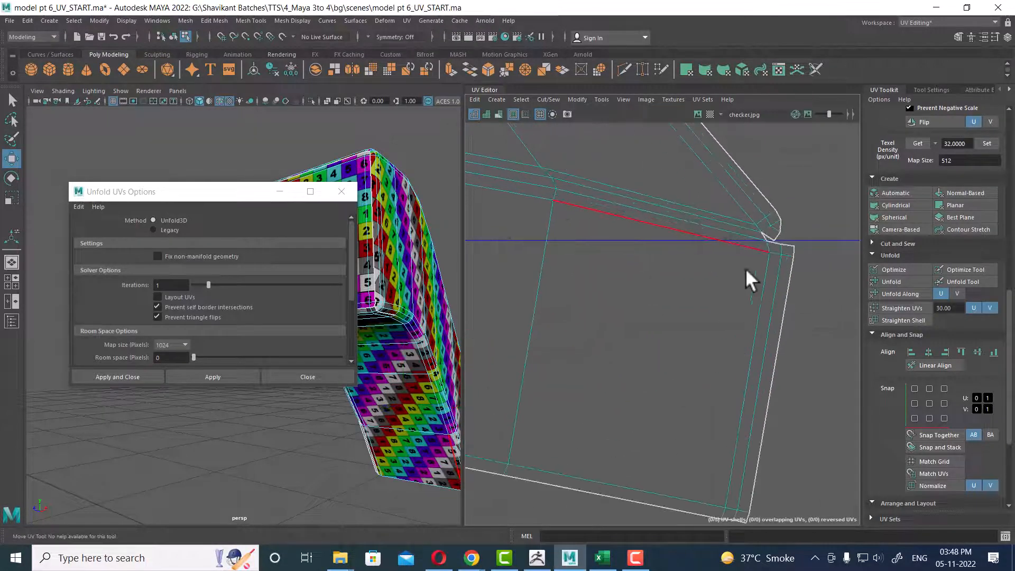
drag(738, 218, 762, 247)
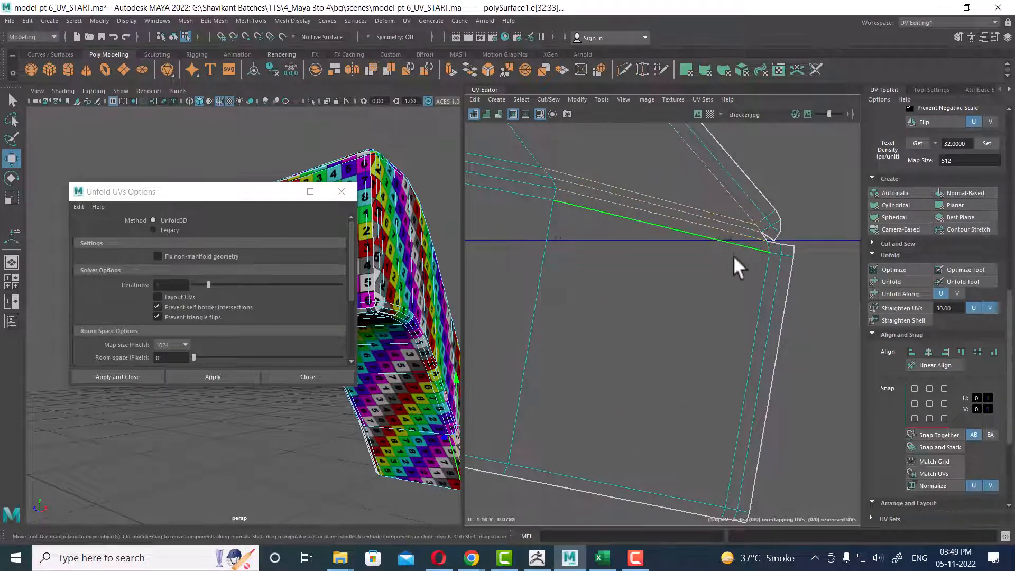
click(768, 235)
click(719, 186)
Sew the remaining small corner edges where the upper strip's right end meets the side shell.
alt+middle_drag(704, 218, 825, 465)
alt+middle_drag(661, 232, 730, 400)
click(729, 338)
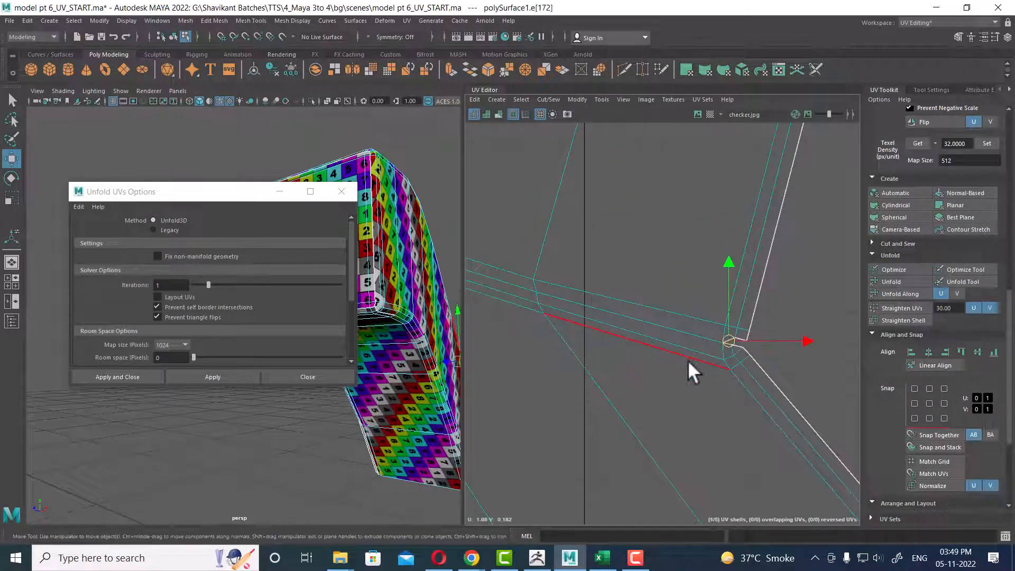
shift+right_drag(687, 360, 670, 186)
click(739, 343)
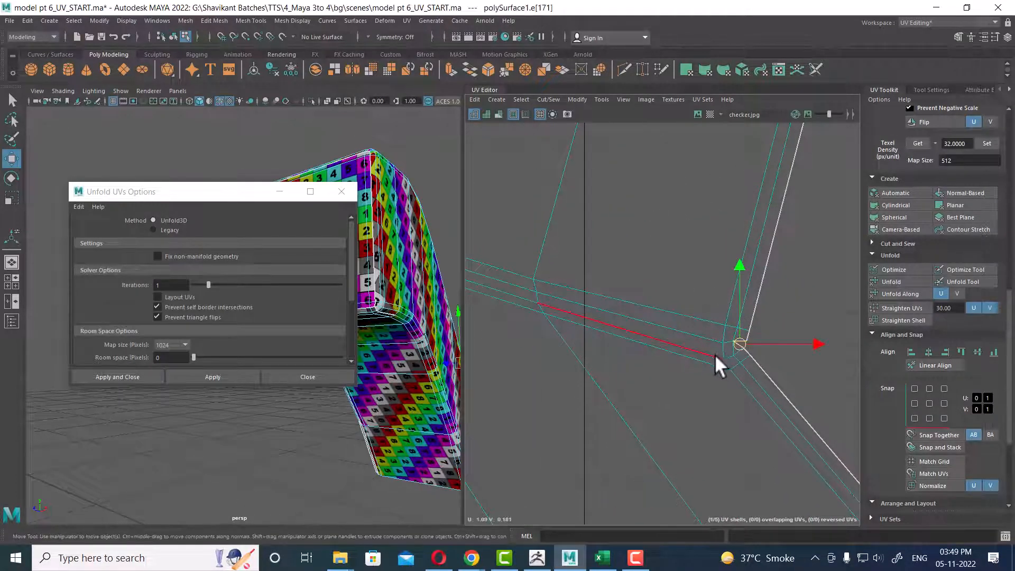
shift+right_drag(715, 354, 714, 243)
Select the whole sewn bracket shell and unfold it again.
mouse_move(731, 389)
alt+right_down()
mouse_move(670, 306)
mouse_move(607, 351)
alt+right_up()
alt+middle_drag(607, 351, 639, 279)
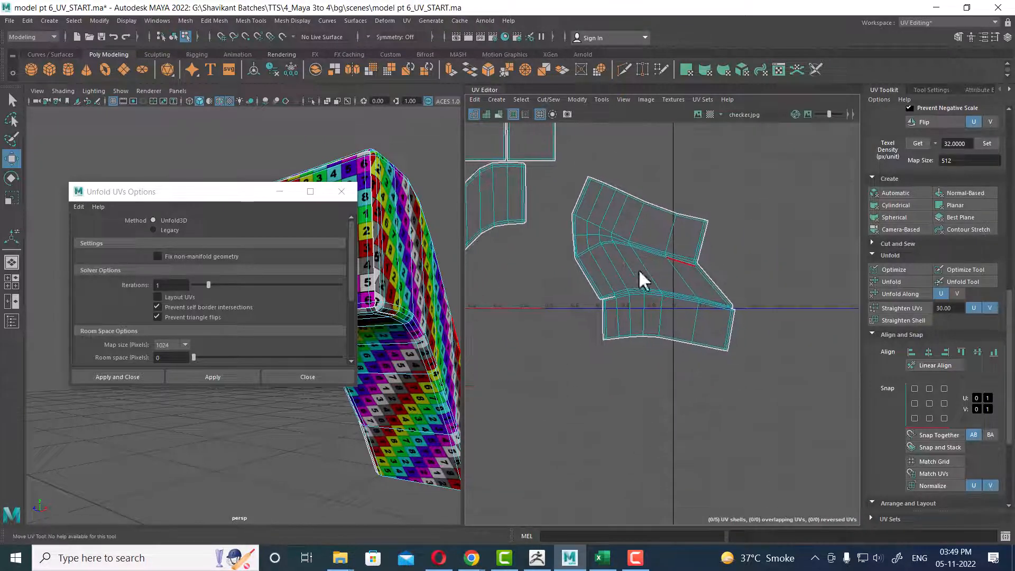
click(633, 333)
shift+right_drag(770, 229, 621, 219)
alt+right_drag(725, 323, 687, 277)
alt+middle_drag(688, 277, 735, 337)
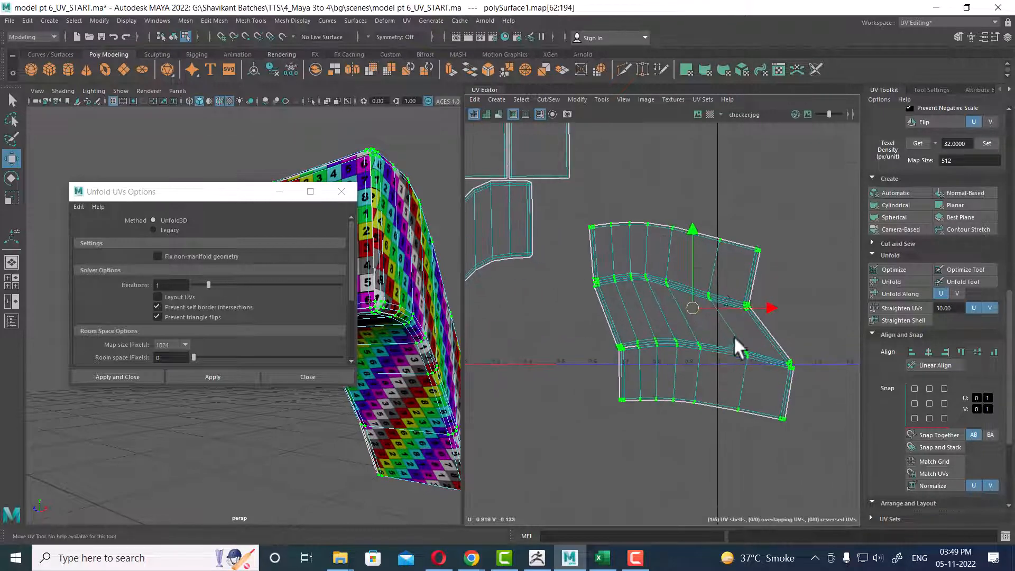
Move and sew the second side shell onto the upper strip's outer edge, including the split edges at its left end.
right_drag(604, 208, 606, 172)
double_click(736, 246)
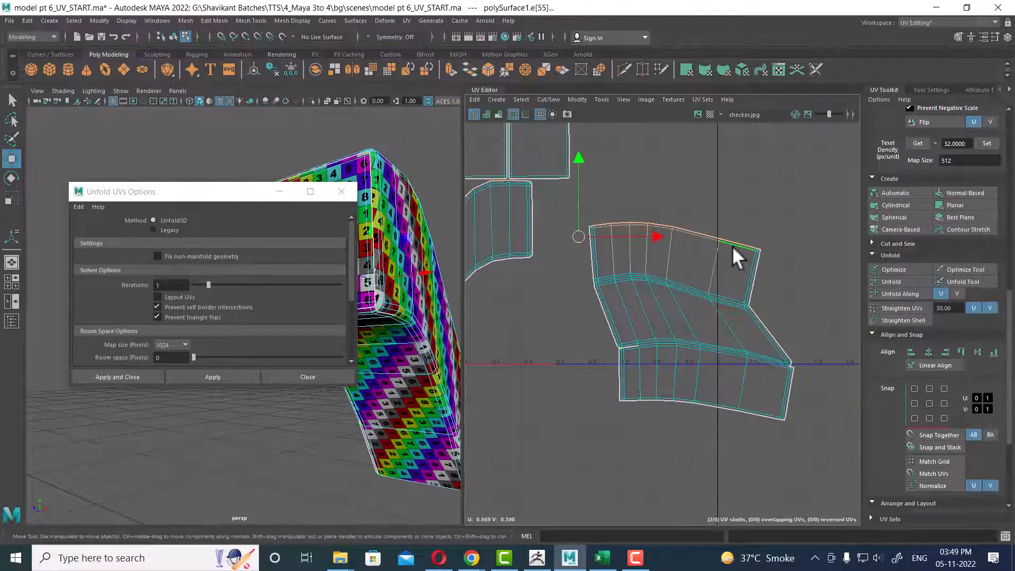
shift+right_drag(732, 246, 729, 91)
alt+right_drag(741, 211, 650, 186)
alt+middle_drag(649, 185, 689, 303)
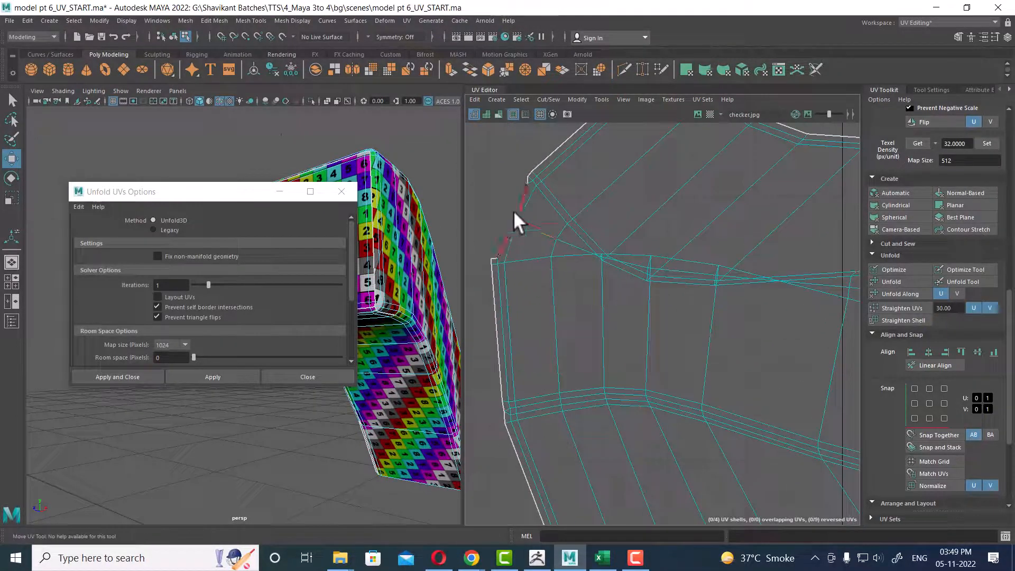
drag(512, 210, 531, 227)
key(g)
key(g)
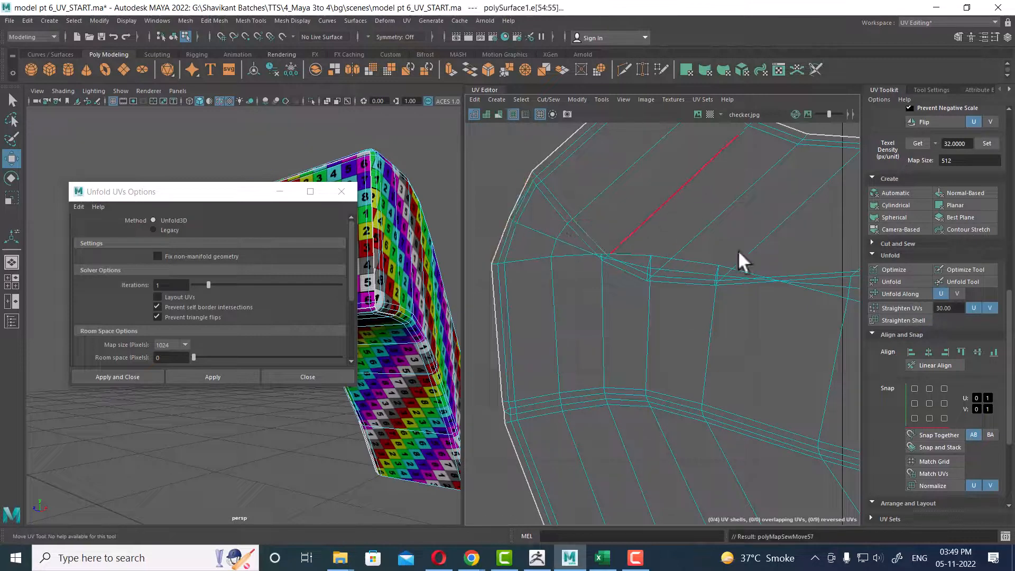
Sew the split corner edges between the second side shell and the upper strip at their right end.
alt+right_drag(738, 250, 822, 321)
alt+middle_drag(821, 321, 620, 278)
alt+right_drag(620, 278, 712, 252)
alt+middle_drag(711, 253, 523, 331)
drag(645, 266, 670, 310)
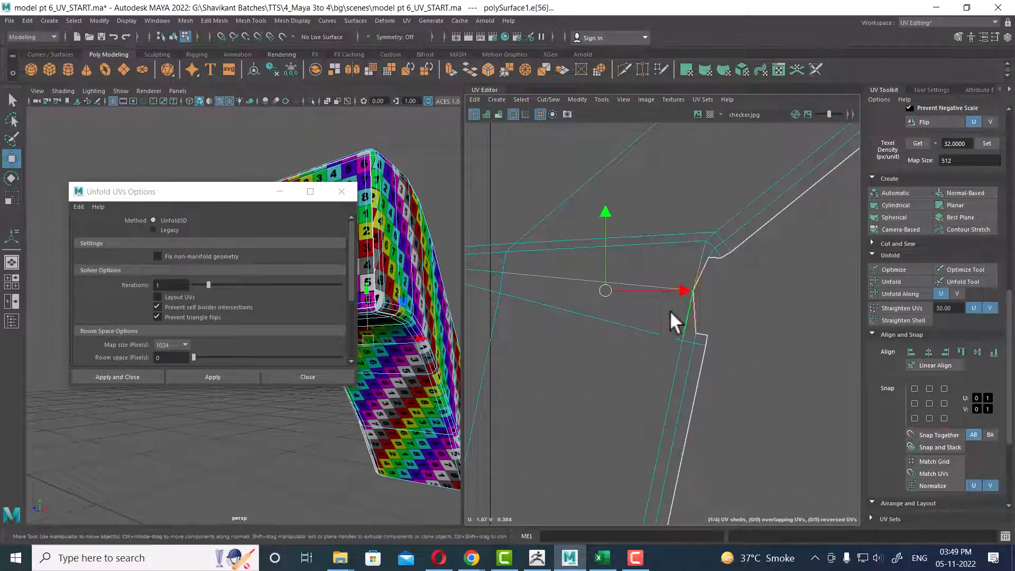
key(g)
click(682, 289)
key(w)
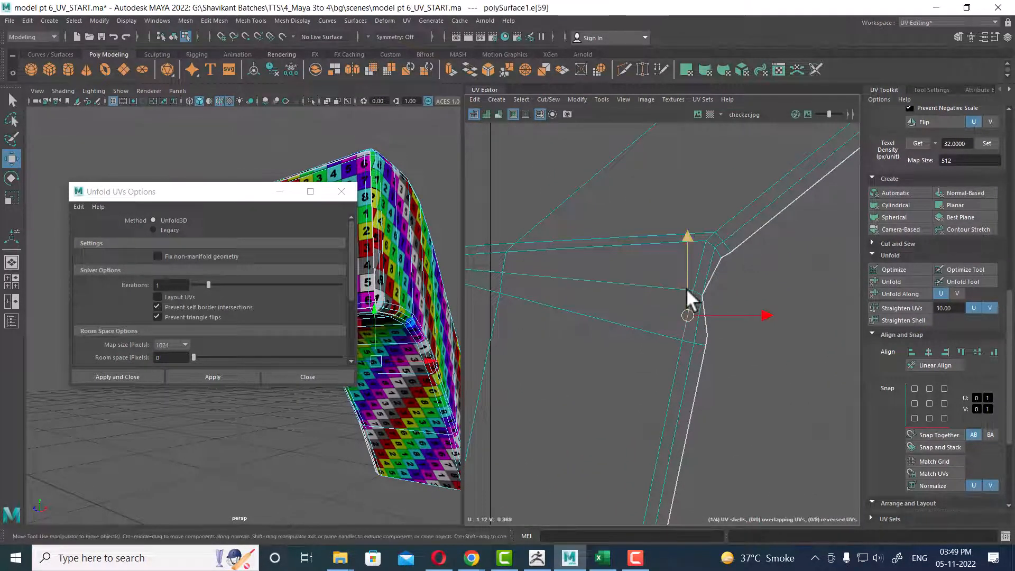
drag(678, 277, 706, 300)
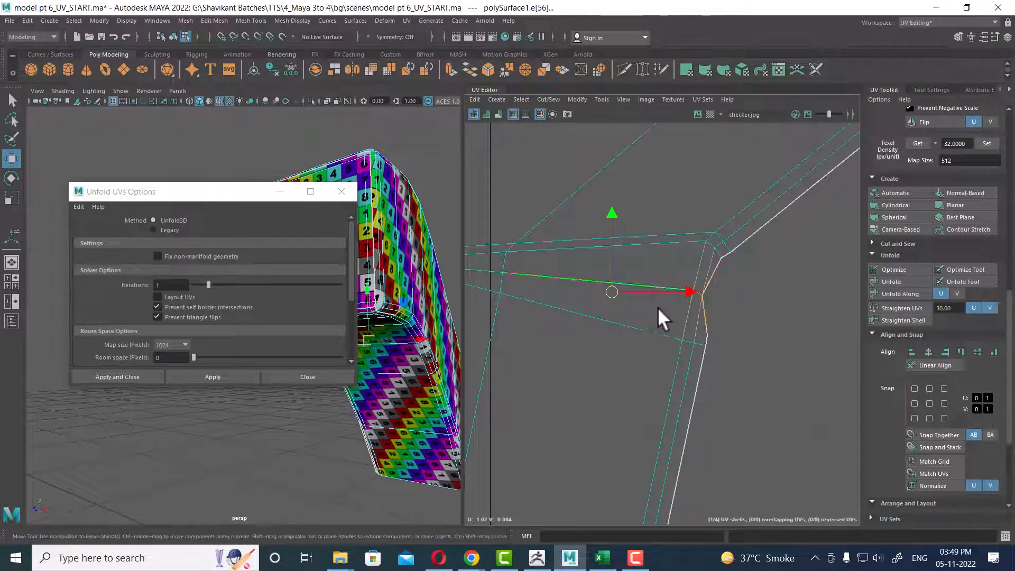
key(g)
Select the combined shell with both bracket sides and unfold it.
alt+right_drag(664, 350, 639, 309)
alt+middle_drag(639, 309, 733, 137)
alt+right_drag(733, 137, 667, 317)
alt+middle_drag(667, 317, 667, 240)
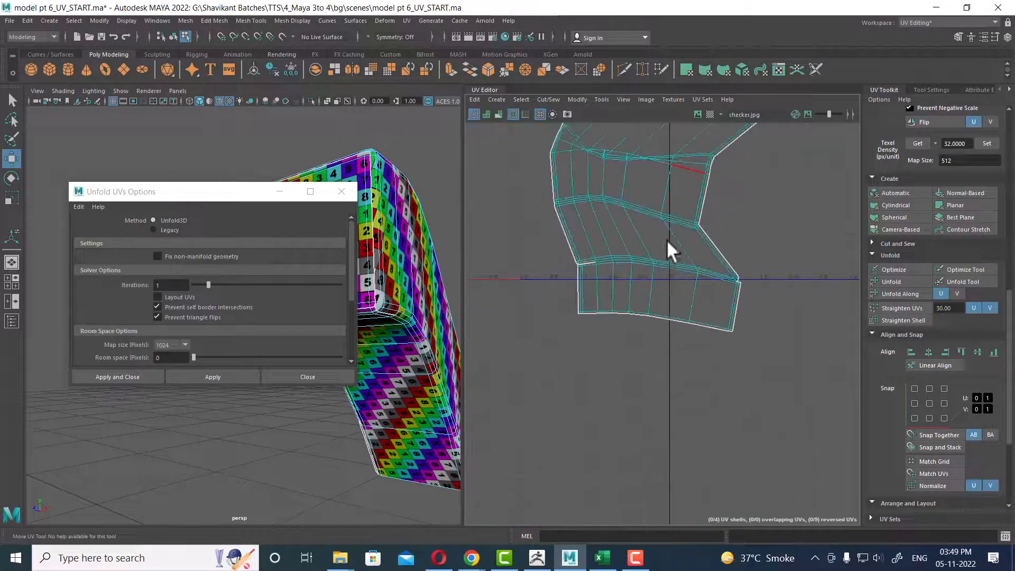
drag(763, 233, 718, 349)
ctrl+right_drag(695, 312, 699, 311)
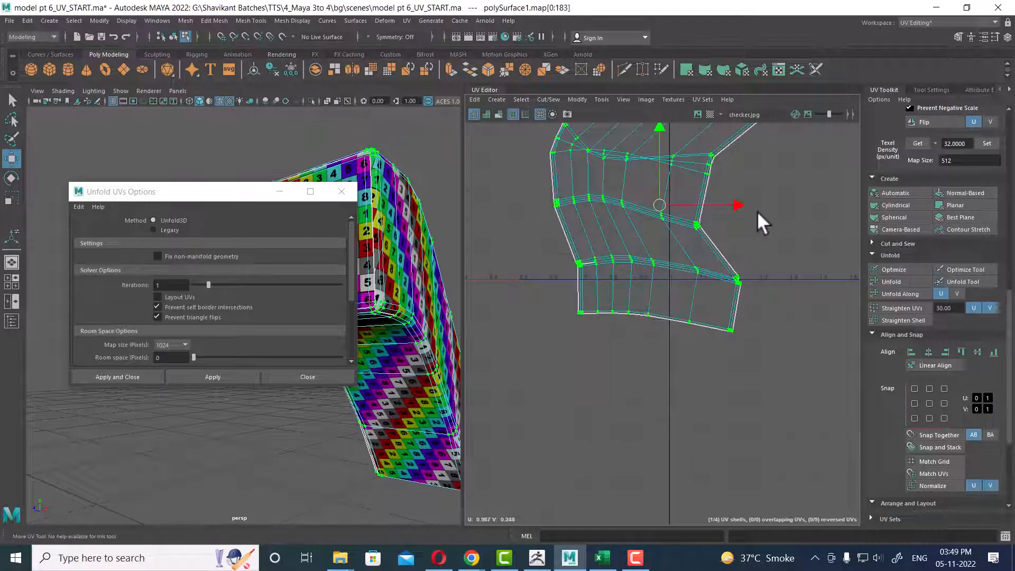
shift+right_drag(757, 209, 371, 231)
alt+right_drag(686, 254, 620, 204)
alt+middle_drag(638, 262, 638, 272)
Move the unfold options window aside and examine the checker pattern on the bracket's sides and front face.
drag(254, 193, 50, 167)
alt+drag(323, 257, 261, 264)
alt+middle_drag(351, 265, 388, 195)
scroll(314, 241, down, 4)
alt+drag(314, 242, 322, 347)
scroll(322, 347, up, 5)
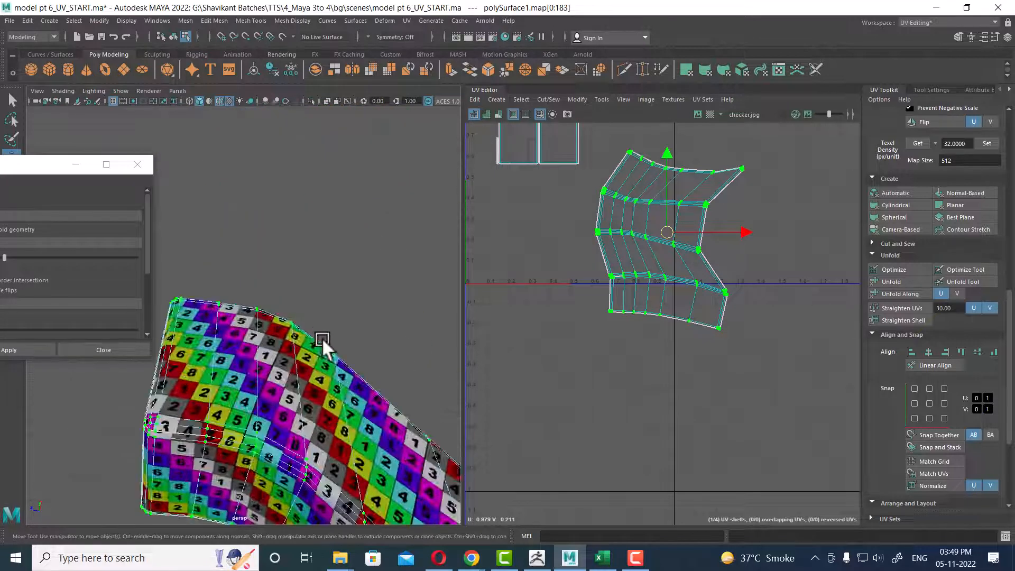
alt+middle_drag(322, 346, 328, 278)
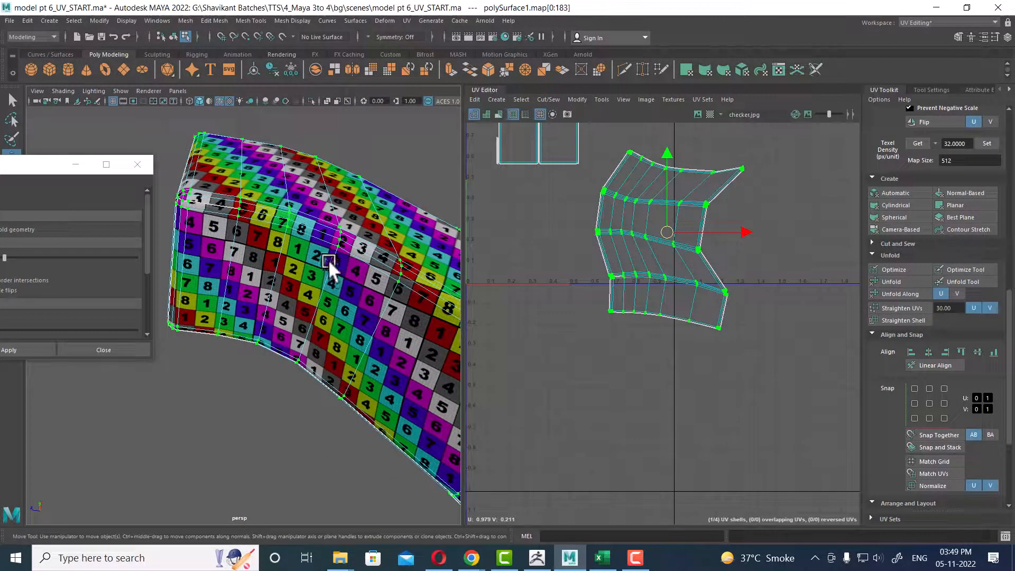
alt+drag(310, 211, 381, 292)
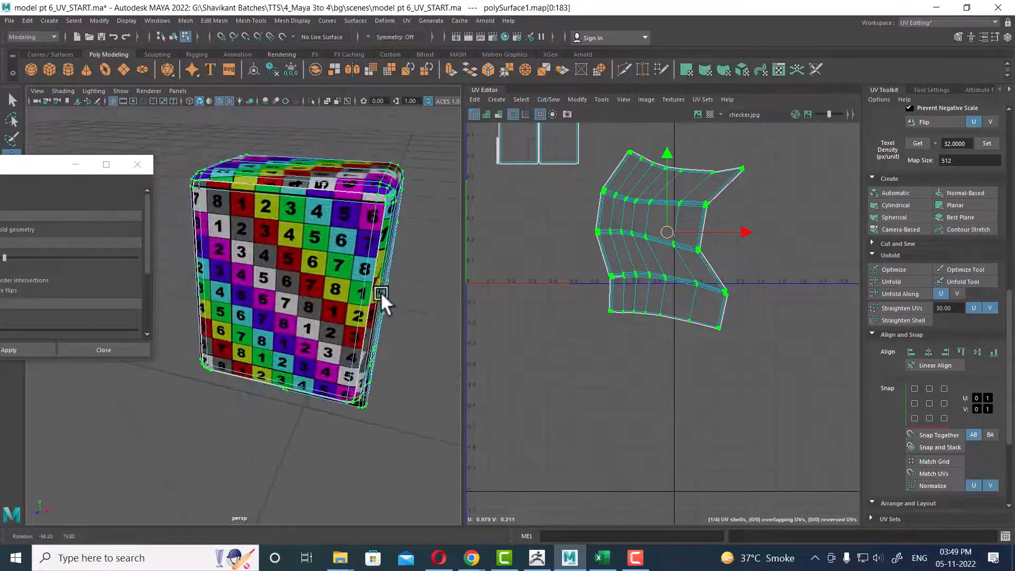
Move and sew a rectangular end-cap shell onto the left end of the strip between the two side shells.
alt+middle_drag(636, 248, 705, 297)
scroll(706, 297, up, 1)
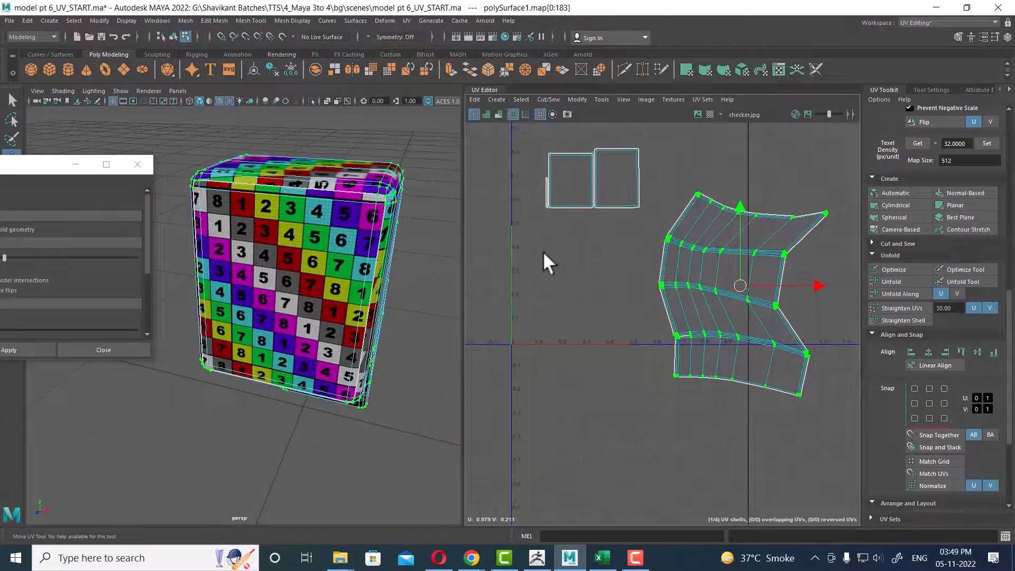
click(661, 261)
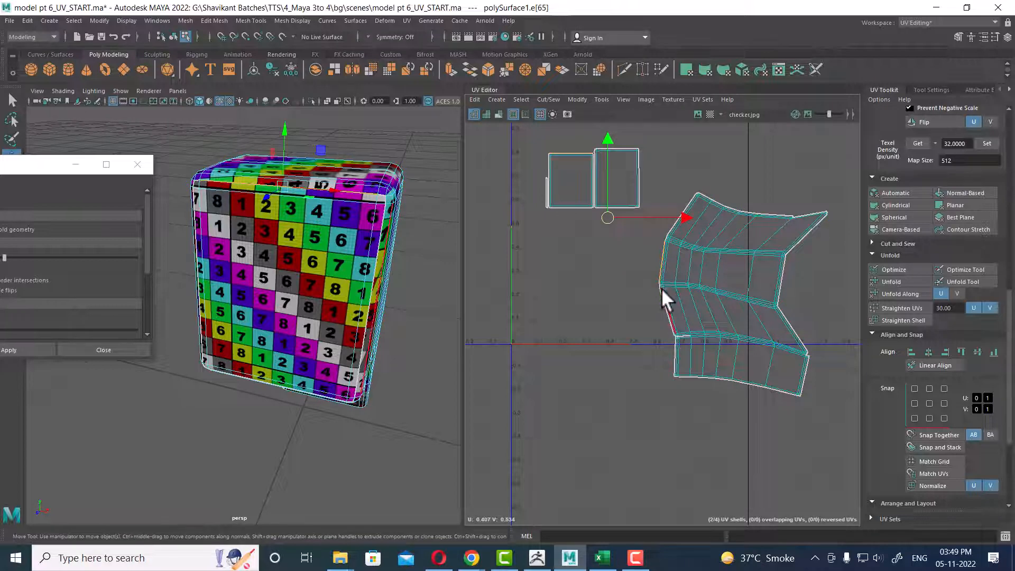
alt+drag(281, 319, 276, 297)
shift+right_drag(727, 281, 679, 150)
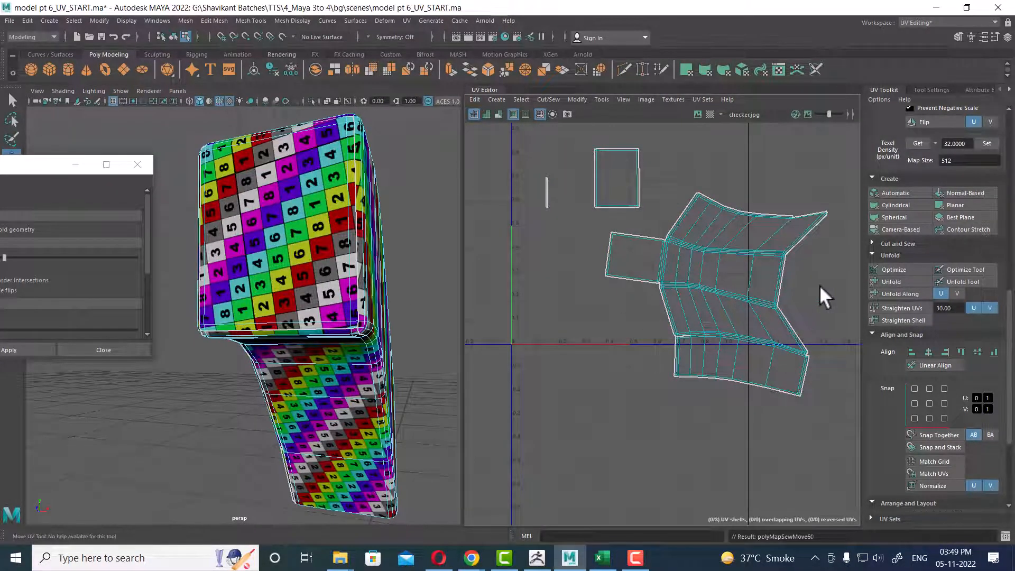
Unfold the combined shell, and move and sew the other rectangular end cap onto the middle strip's right end.
drag(820, 285, 754, 278)
shift+right_drag(754, 278, 707, 213)
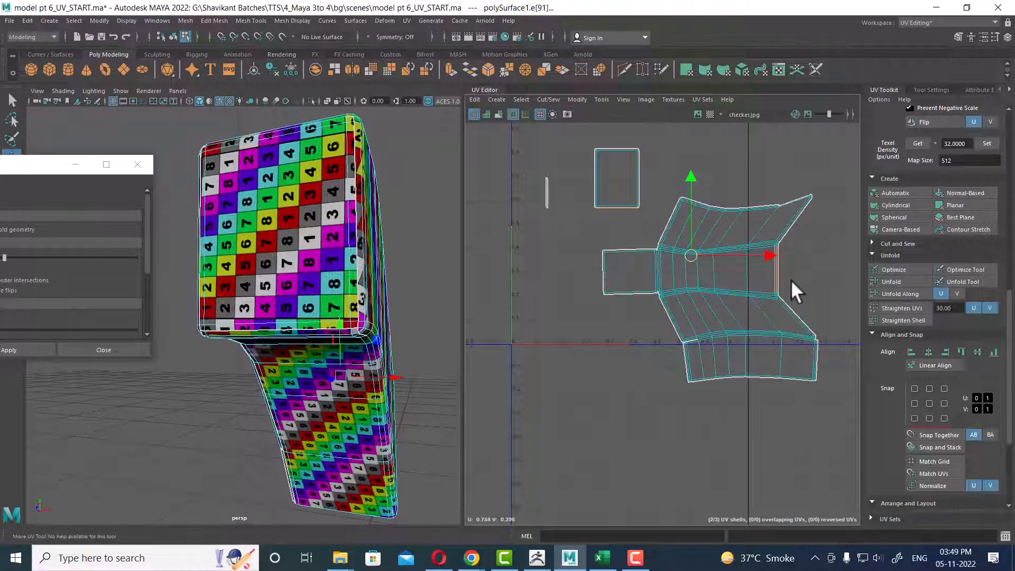
shift+right_drag(791, 281, 792, 218)
Move and sew the remaining thin strip shell onto the slanted outer edge of the upper bracket side, and sew its corner edge.
drag(568, 163, 496, 227)
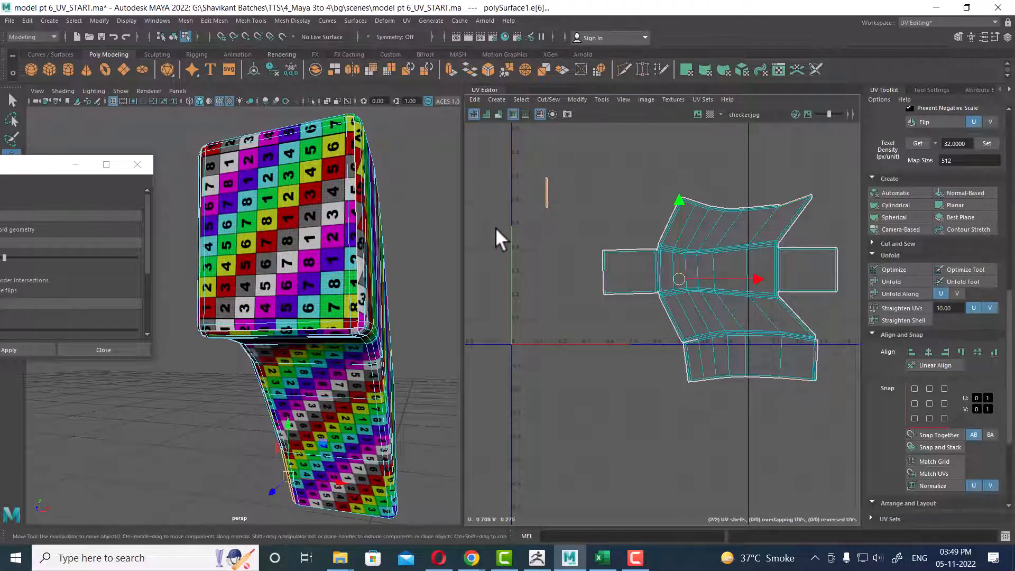
alt+right_drag(759, 231, 844, 400)
alt+middle_drag(800, 280, 743, 353)
alt+right_drag(735, 306, 791, 317)
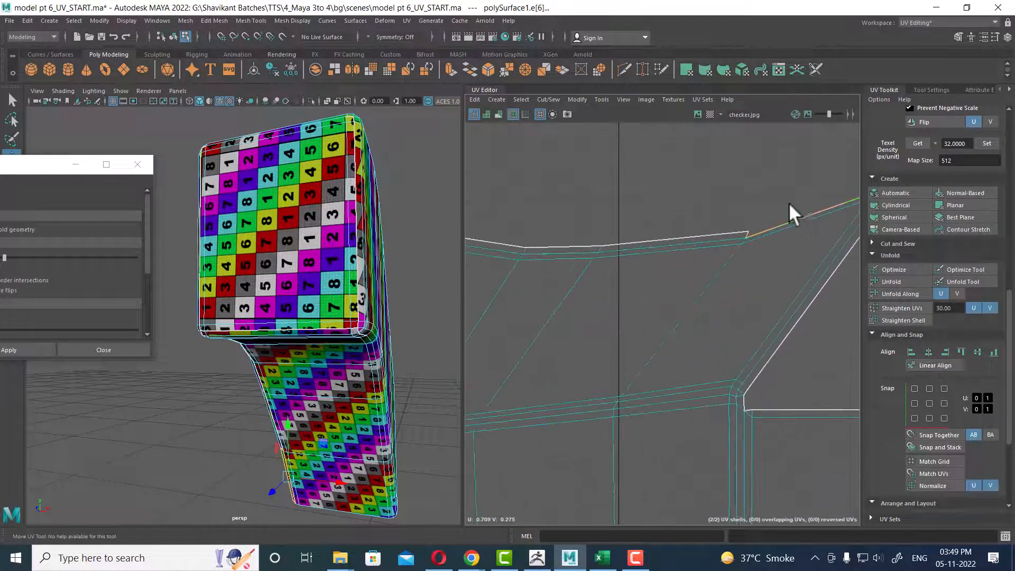
drag(788, 202, 767, 261)
alt+middle_drag(768, 272, 597, 319)
alt+right_drag(597, 320, 632, 278)
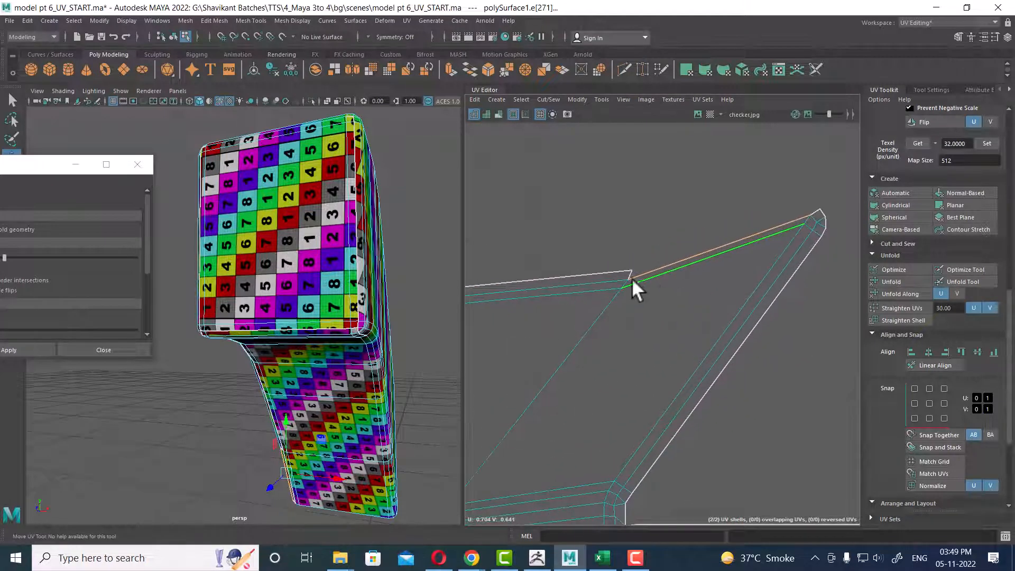
key(w)
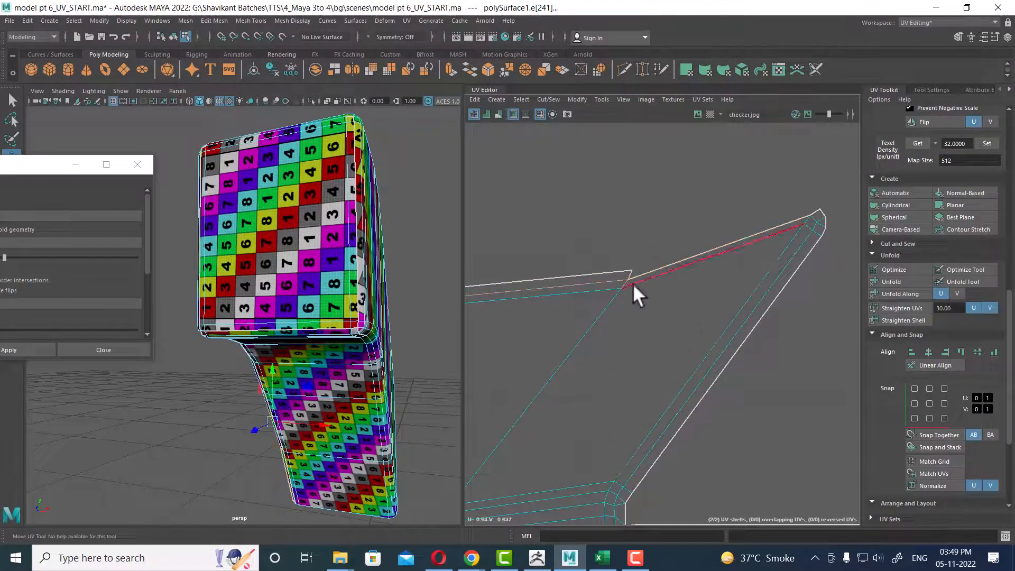
click(624, 280)
click(647, 275)
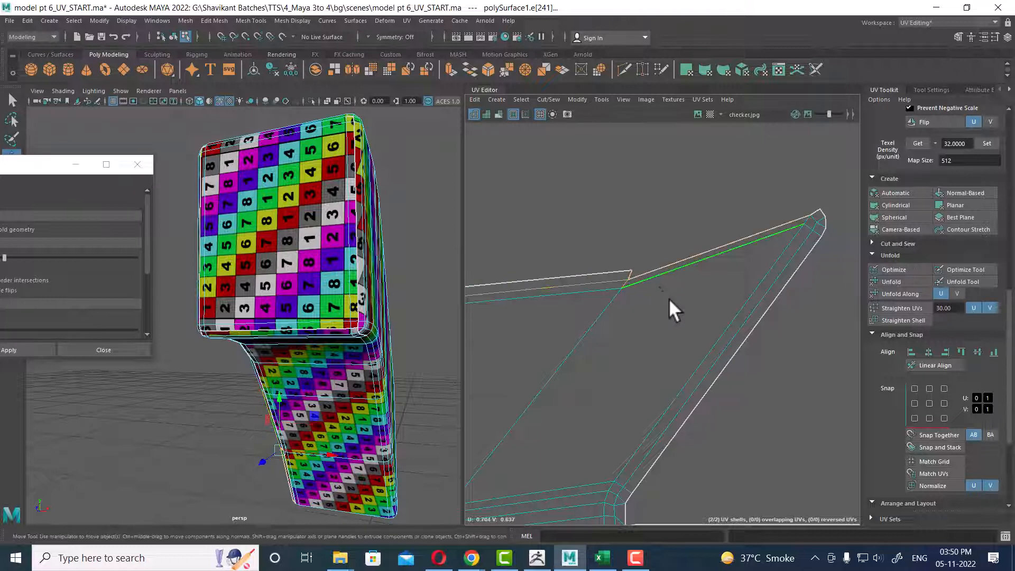
key(g)
click(803, 209)
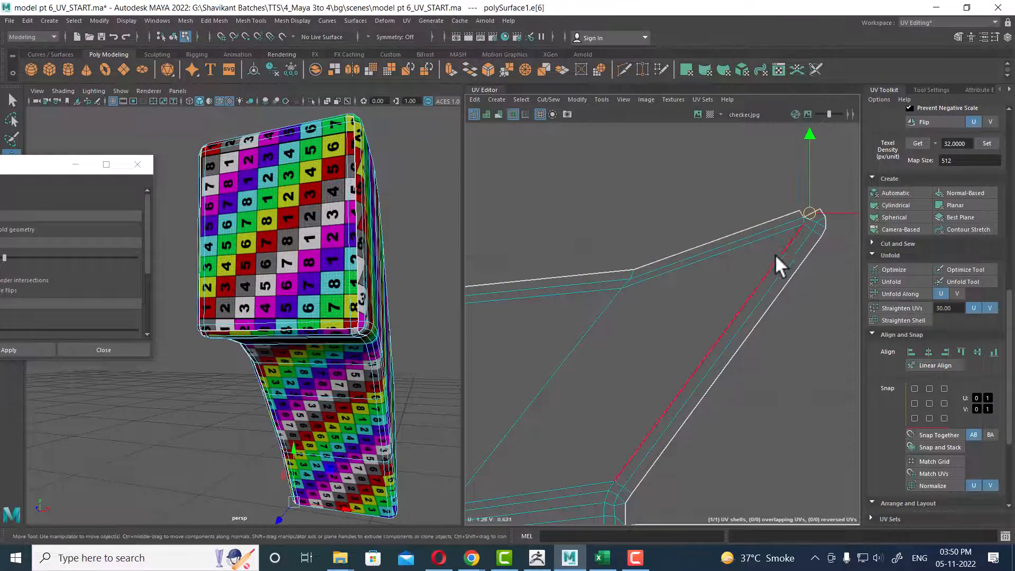
Select all UVs of the joined bracket shell and unfold it repeatedly to even out the checker pattern.
alt+right_drag(762, 284, 700, 187)
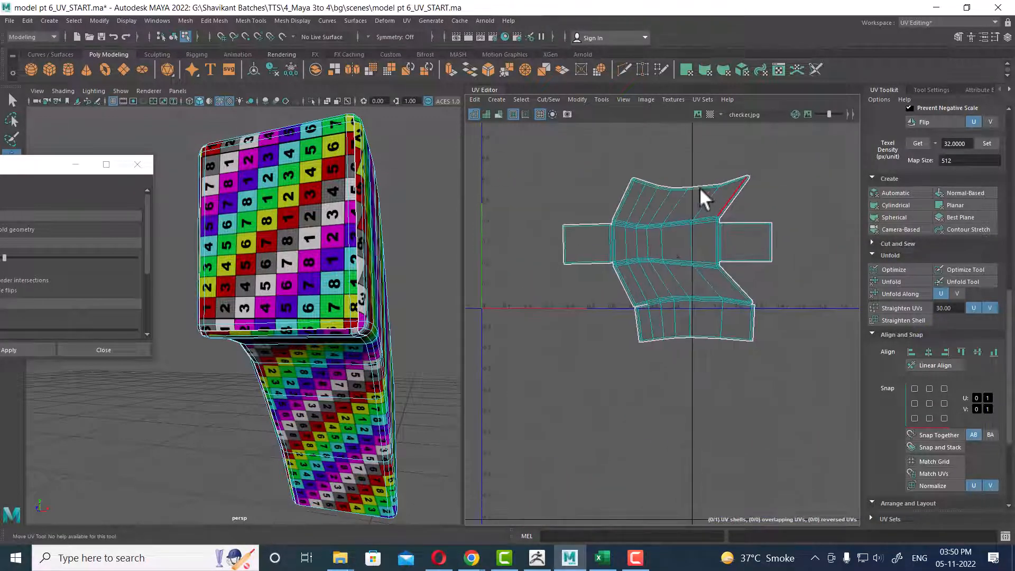
alt+right_drag(728, 286, 682, 259)
drag(565, 163, 789, 359)
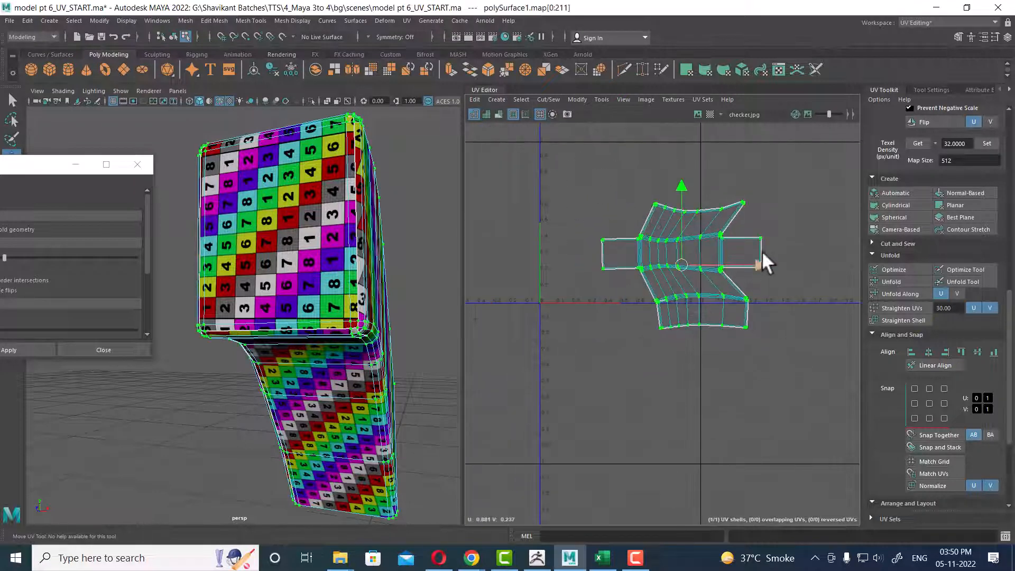
shift+right_click(760, 237)
shift+right_drag(760, 237, 629, 222)
shift+right_drag(786, 214, 613, 238)
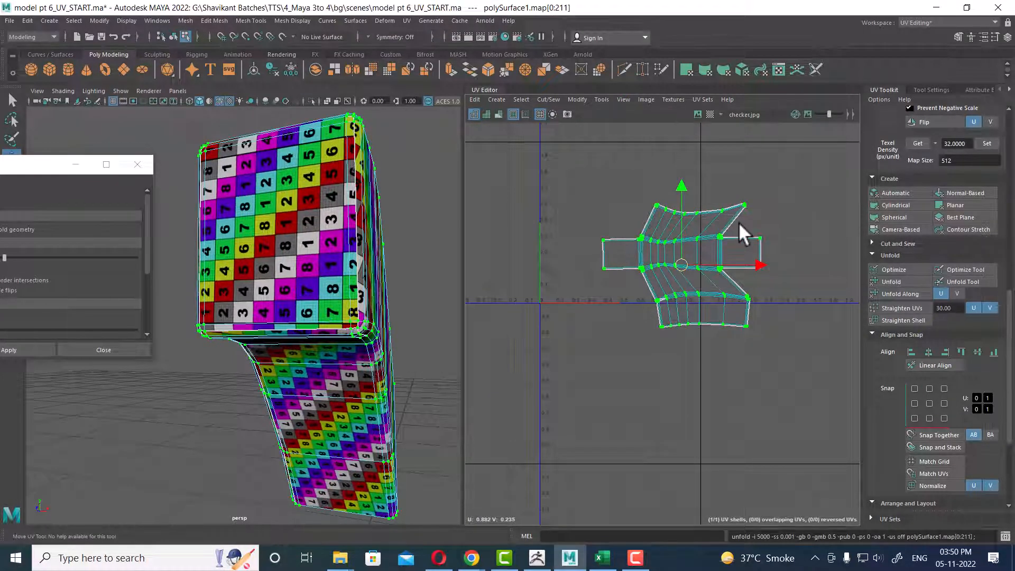
shift+right_drag(740, 222, 609, 221)
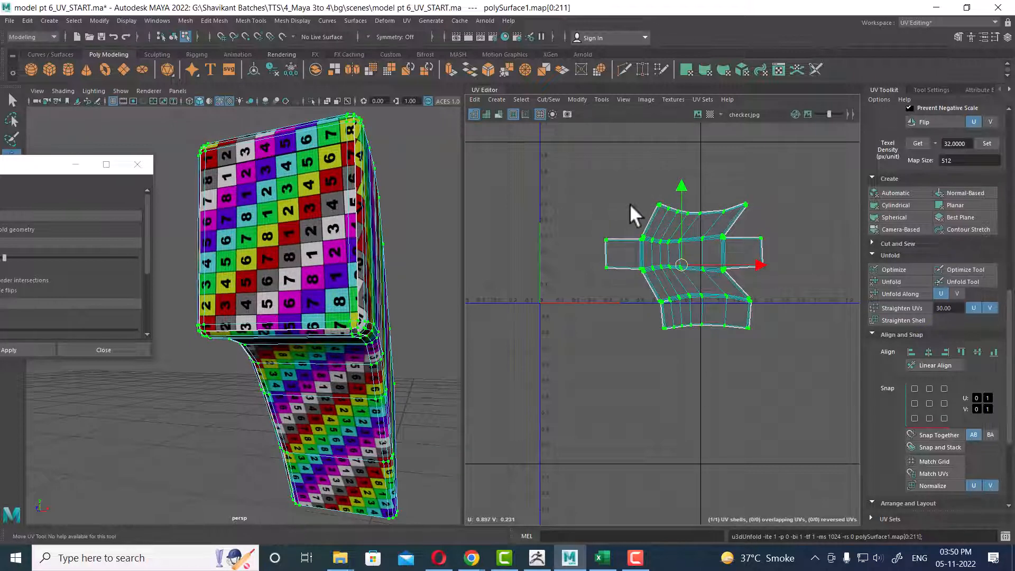
Check the bracket's checker pattern from several sides, close the unfold options window and unhide the rest of the house.
scroll(344, 272, down, 7)
alt+drag(311, 255, 324, 258)
scroll(256, 284, up, 5)
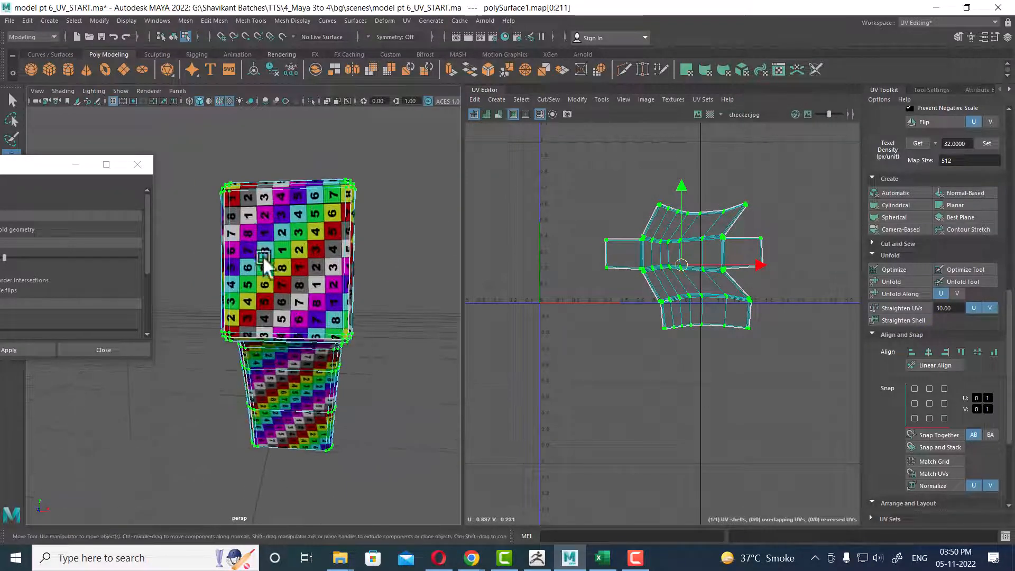
alt+drag(262, 256, 310, 257)
alt+drag(267, 334, 343, 366)
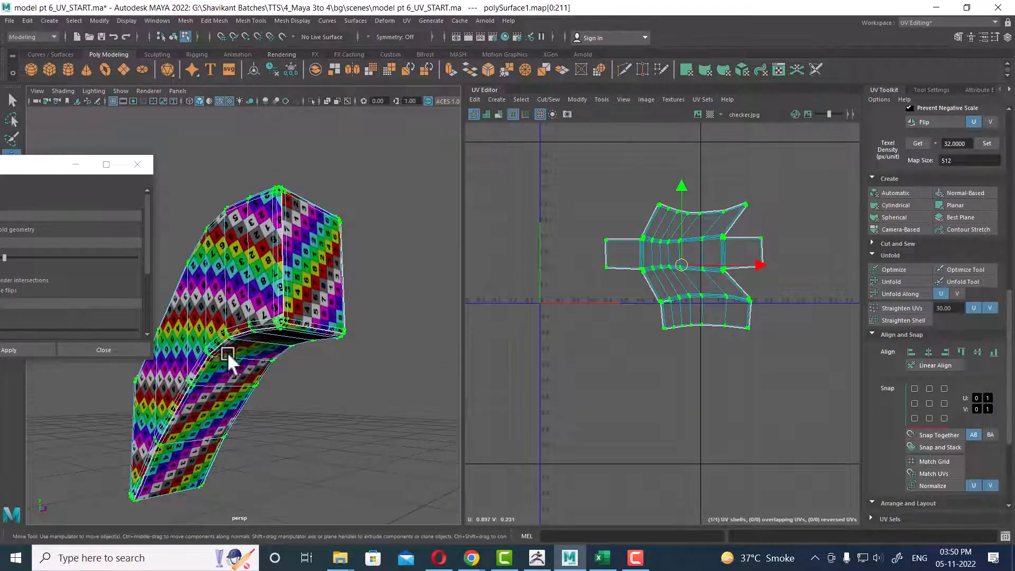
alt+drag(228, 355, 287, 340)
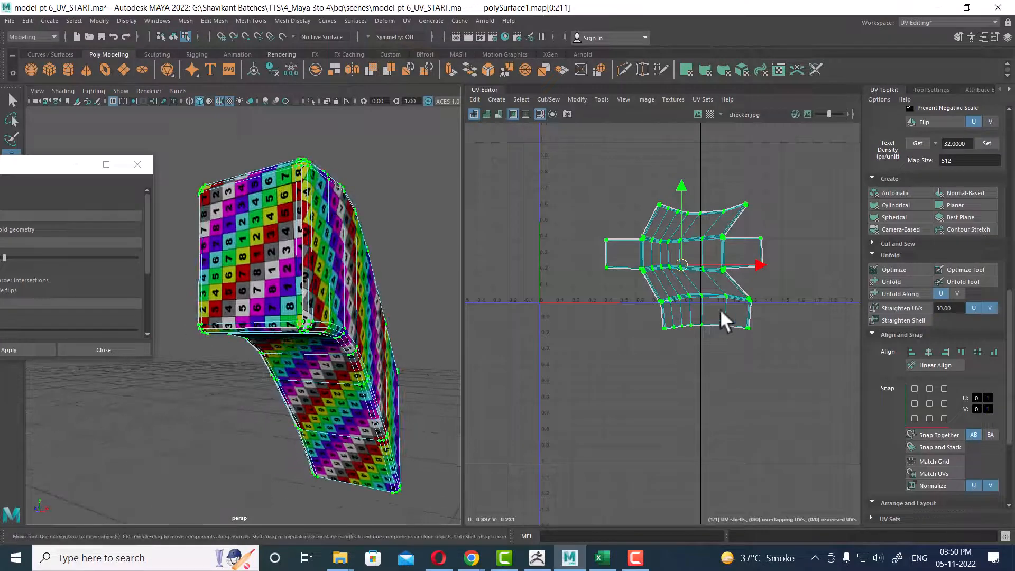
click(133, 165)
scroll(264, 309, down, 6)
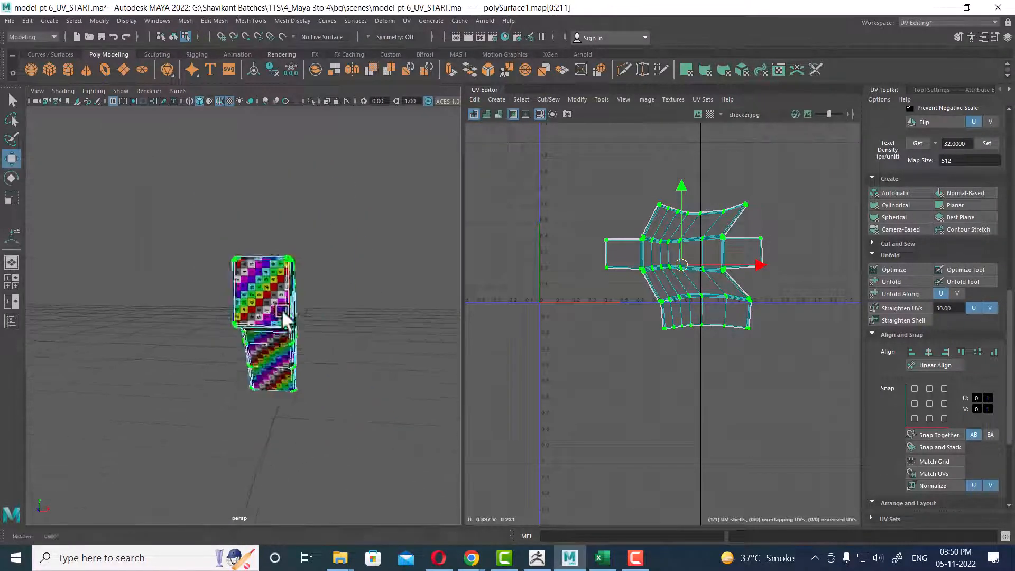
key(ctrl+shift+h)
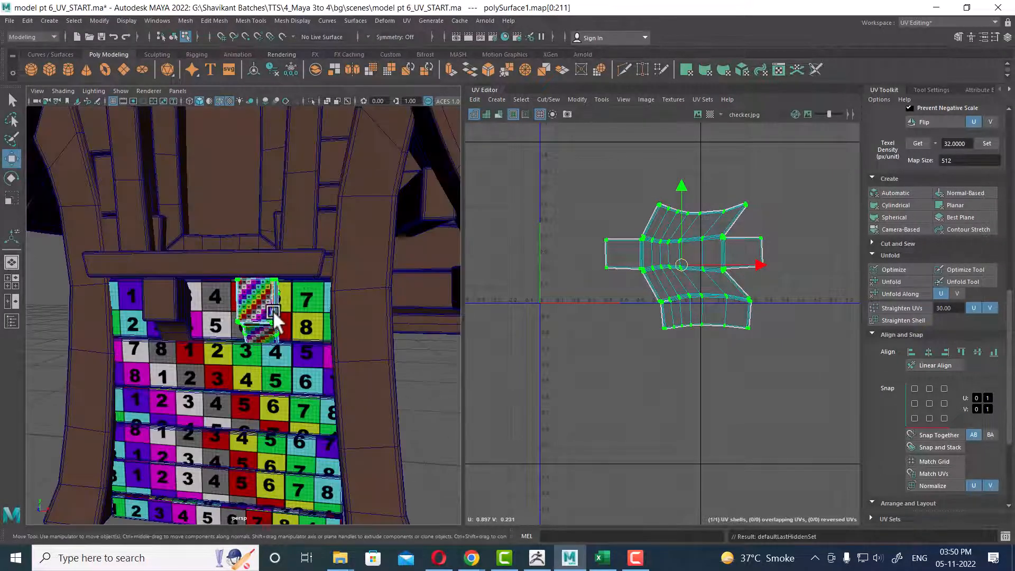
Select the textured wall planks together with the curved bracket and combine them into one object.
scroll(291, 372, down, 4)
alt+middle_drag(291, 372, 309, 221)
scroll(309, 221, up, 3)
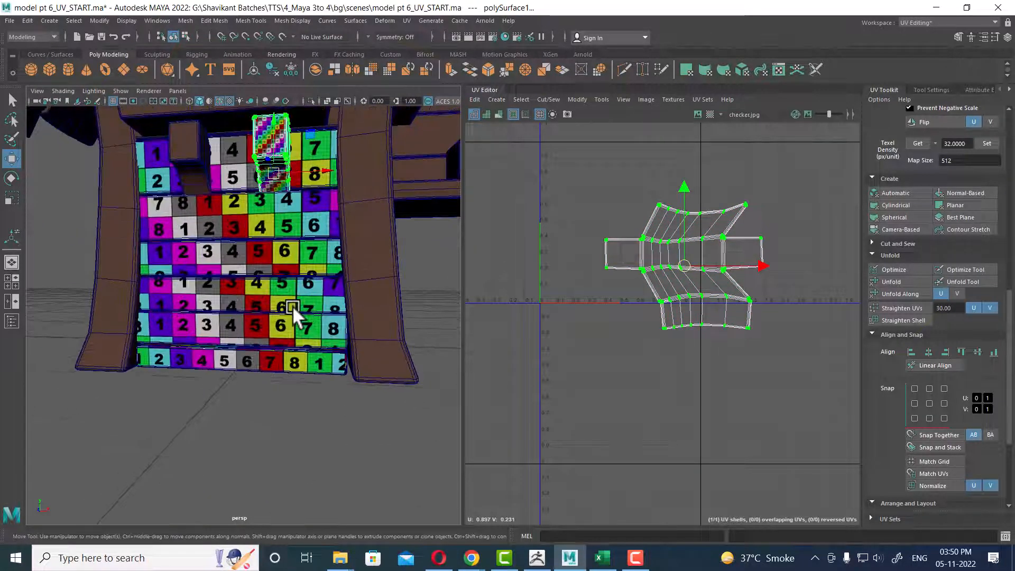
click(293, 306)
scroll(693, 413, down, 5)
scroll(679, 381, up, 5)
click(278, 151)
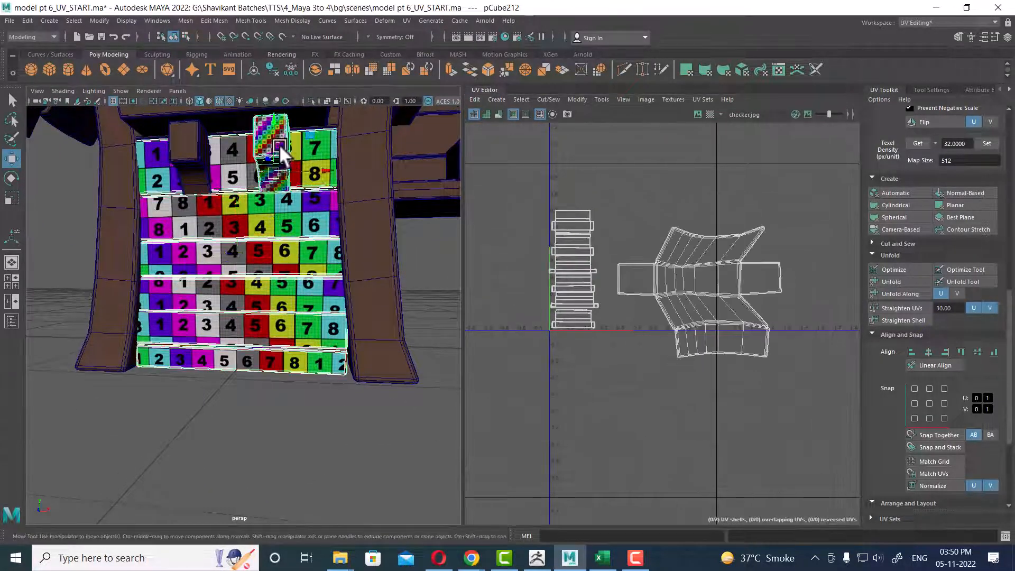
scroll(703, 325, up, 2)
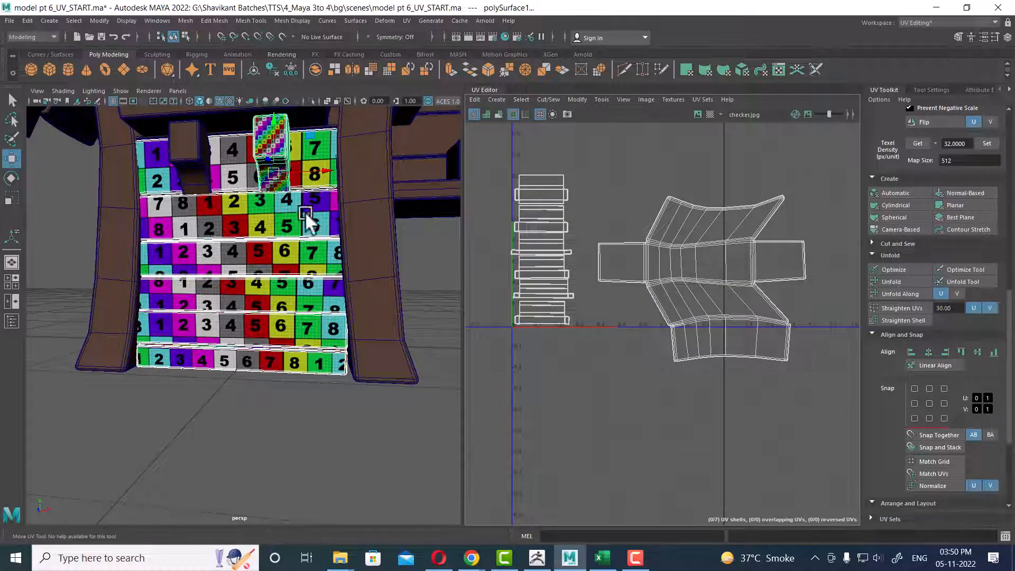
shift+right_drag(285, 174, 262, 397)
Select the bracket's whole UV shell, move it above the stacked plank shells and scale it down.
scroll(662, 364, up, 3)
drag(813, 305, 756, 398)
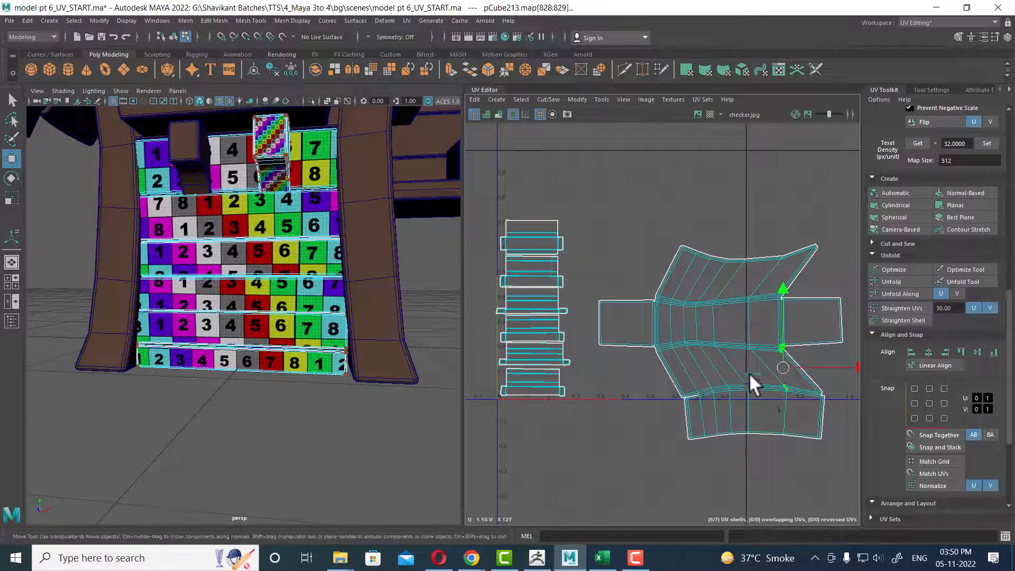
ctrl+right_drag(750, 373, 823, 423)
alt+middle_drag(722, 361, 754, 416)
drag(751, 397, 541, 243)
key(r)
scroll(316, 373, up, 5)
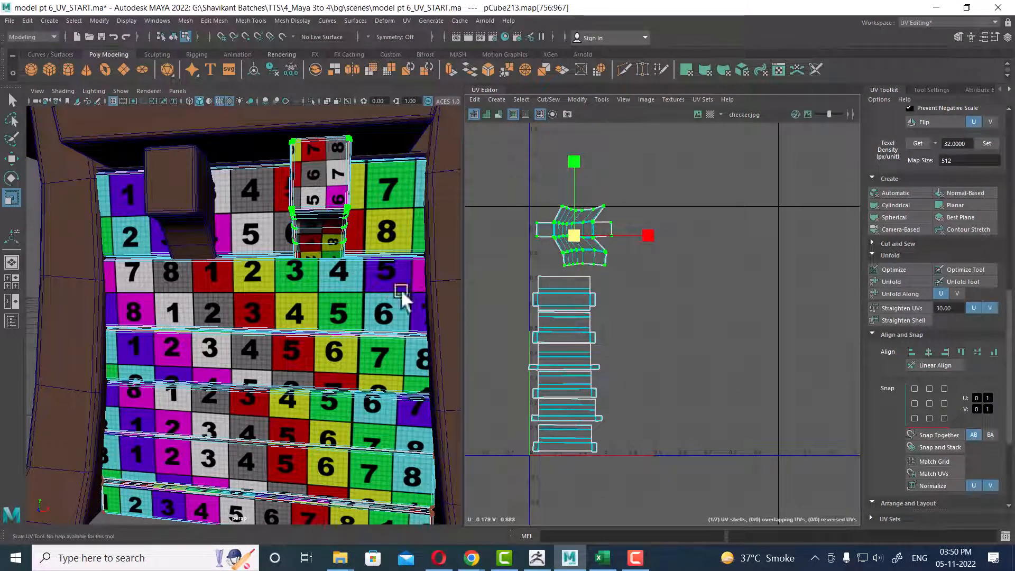
scroll(647, 281, up, 5)
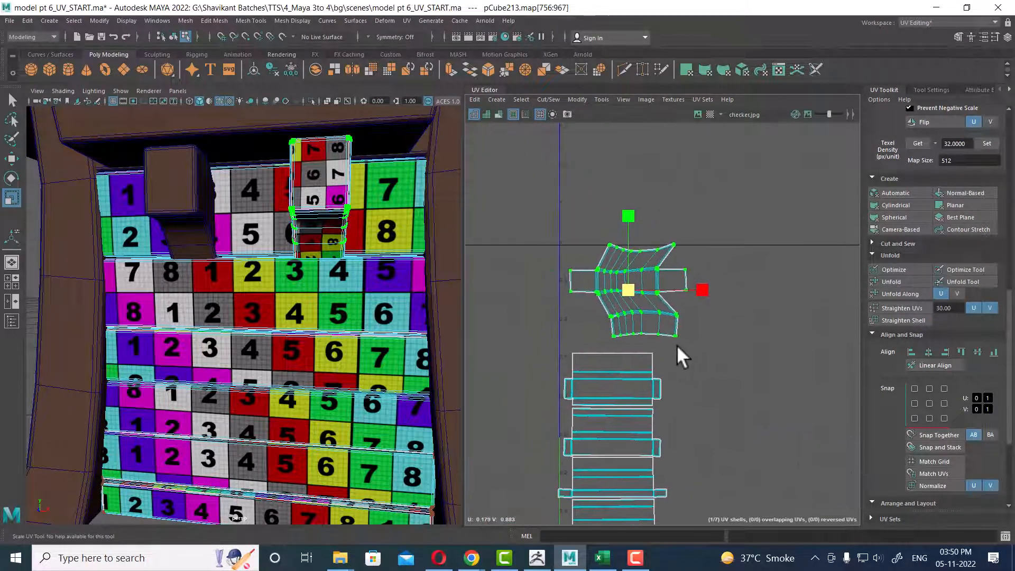
Scale the bracket shell down further and rotate it 90 degrees counterclockwise.
alt+drag(427, 312, 252, 273)
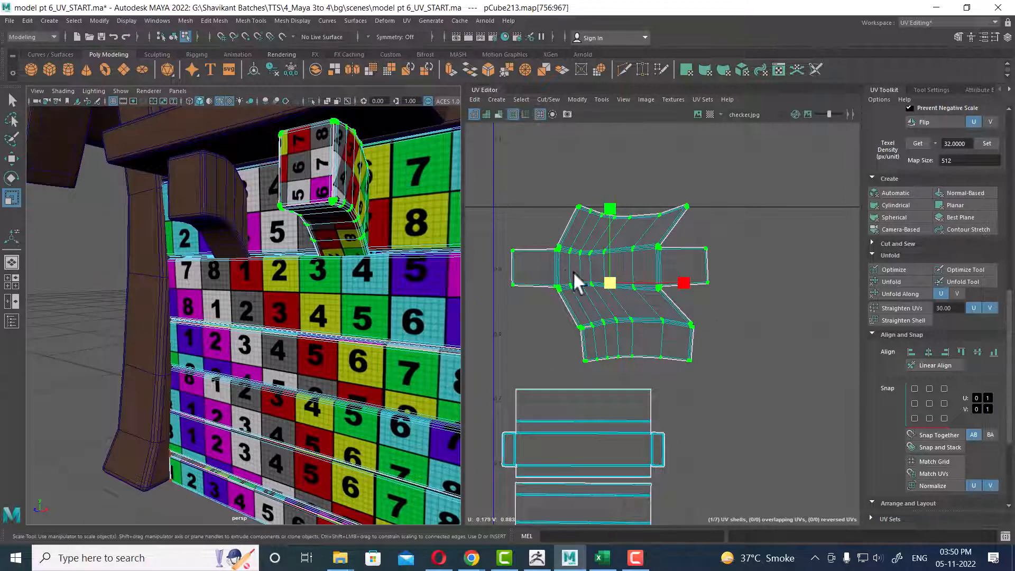
drag(612, 282, 579, 288)
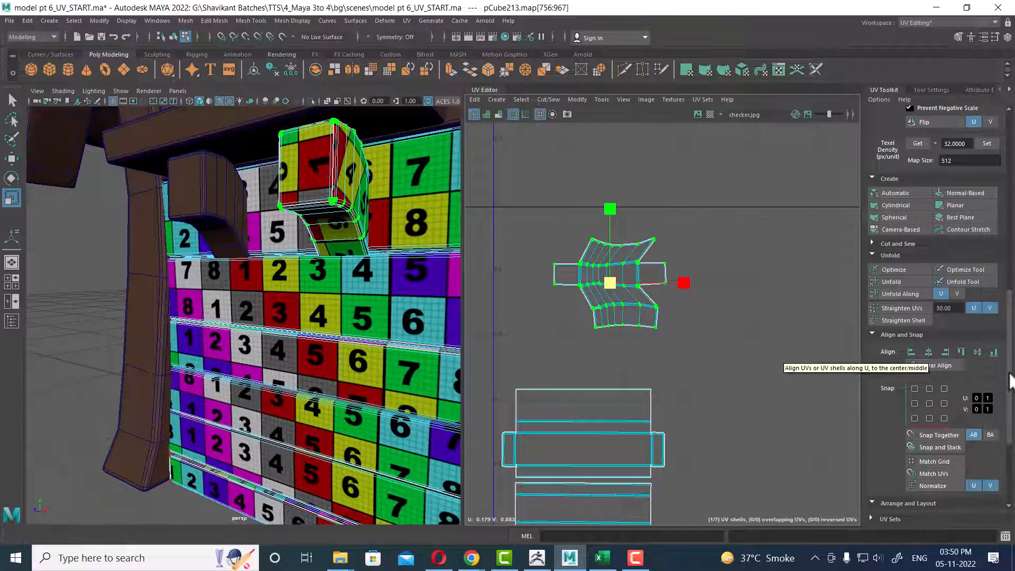
scroll(941, 363, up, 5)
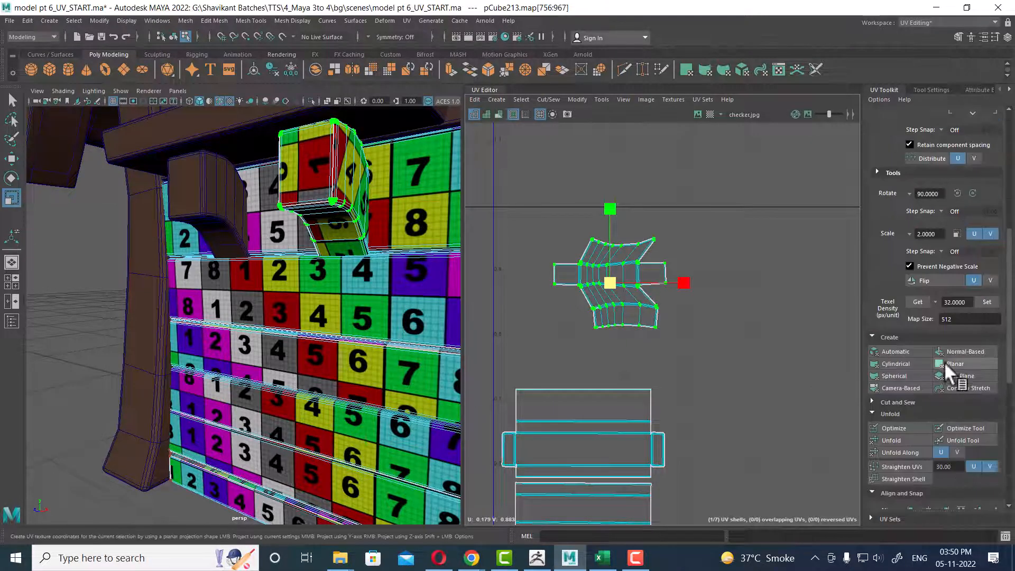
click(958, 193)
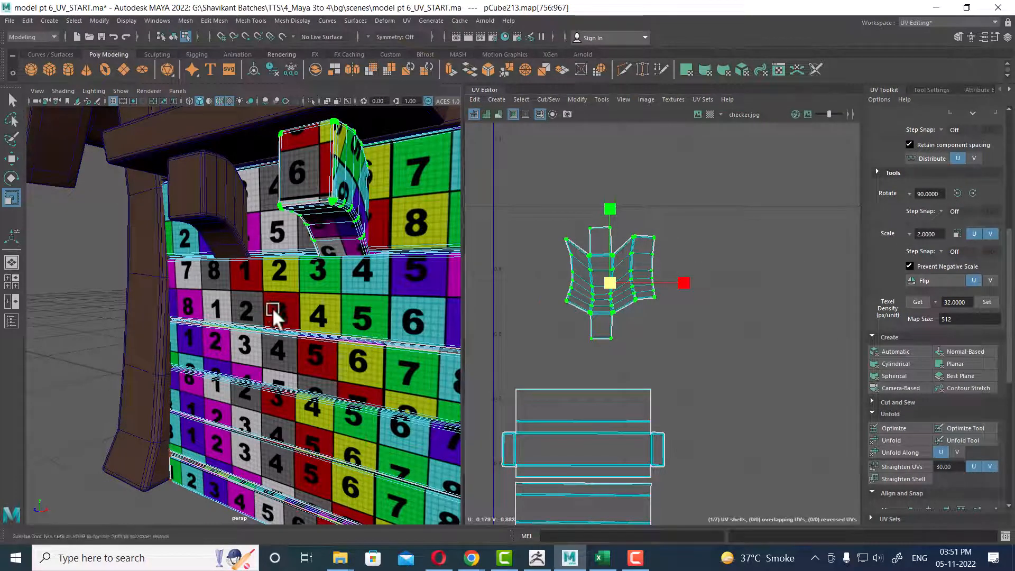
Compare the checker size and number orientation on the bracket with those on the wall planks, in the model and UV layout.
alt+drag(272, 307, 376, 333)
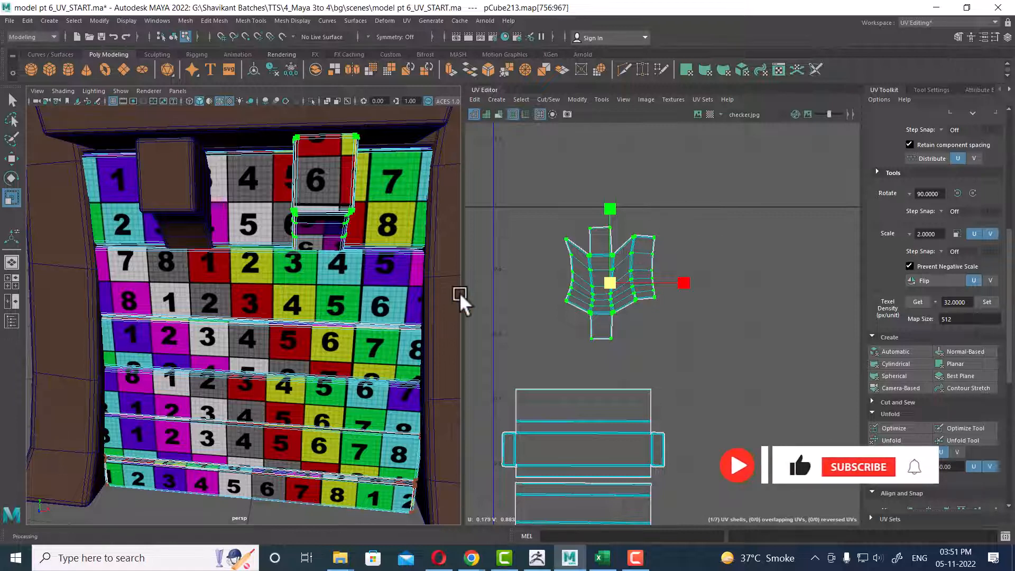
scroll(687, 368, down, 1)
alt+middle_drag(689, 364, 682, 275)
scroll(668, 265, down, 3)
scroll(662, 217, down, 1)
alt+middle_drag(662, 216, 674, 241)
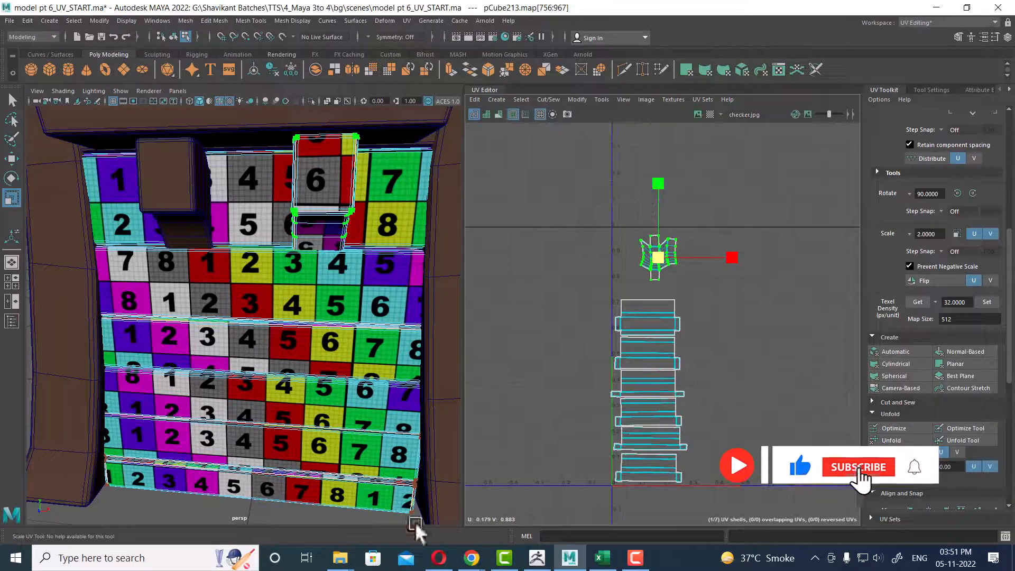
scroll(310, 400, down, 1)
scroll(310, 401, down, 1)
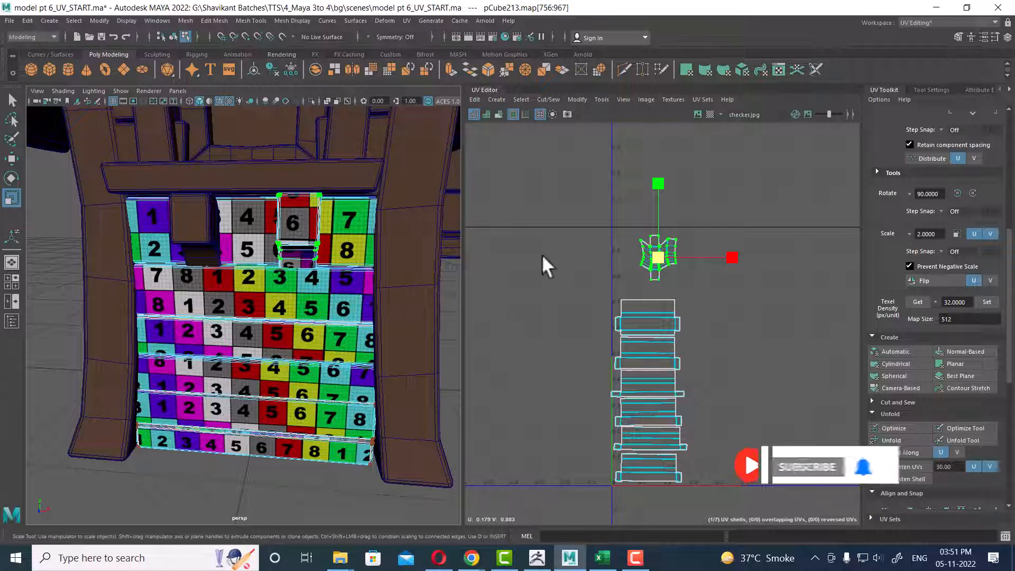
scroll(646, 309, up, 2)
alt+middle_drag(648, 311, 633, 288)
scroll(614, 272, up, 1)
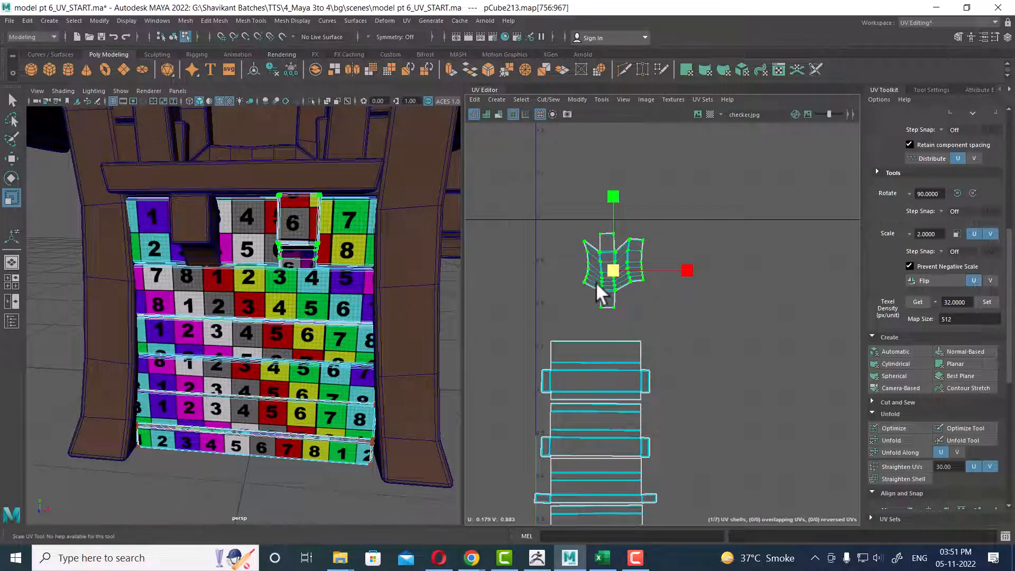
Switch the model to the front view and scale the bracket shell down toward the checker size of the planks.
mouse_move(612, 272)
mouse_down()
mouse_move(625, 265)
mouse_move(607, 287)
mouse_up()
key(w)
mouse_move(346, 304)
alt+mouse_down()
mouse_move(352, 284)
mouse_move(342, 304)
alt+mouse_up()
key(space)
key(f)
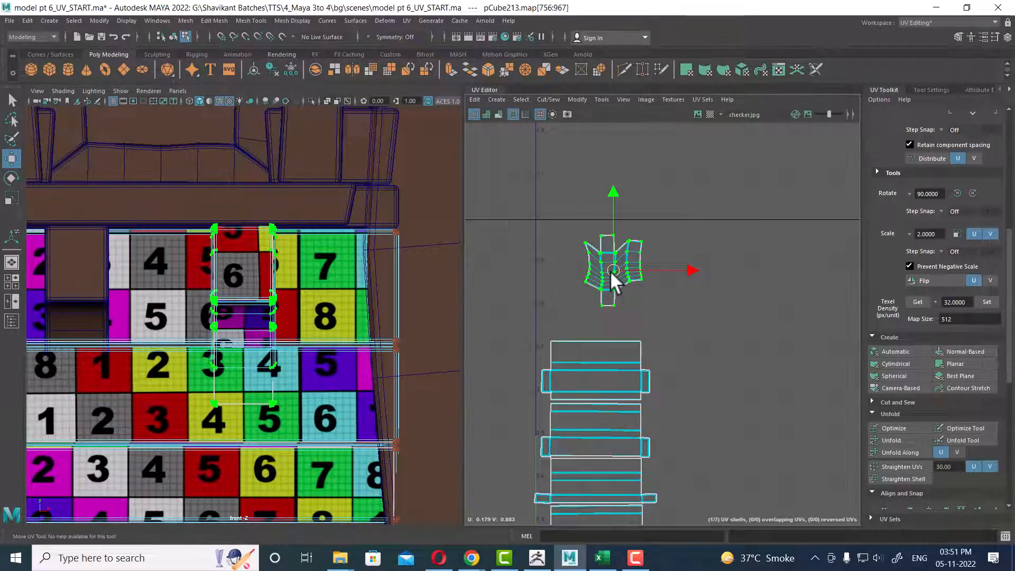
key(r)
drag(615, 281, 598, 259)
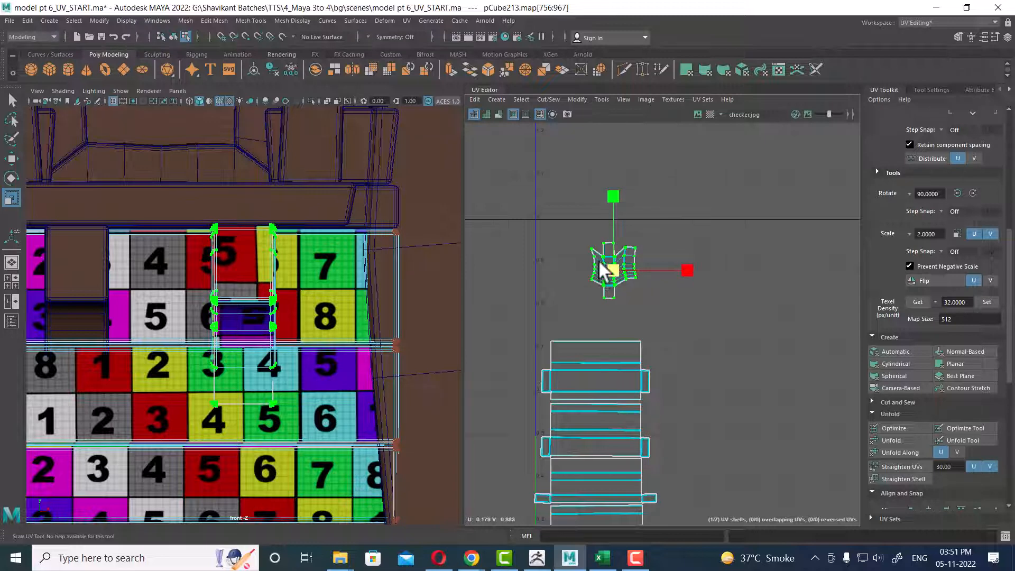
Nudge the bracket shell slightly upward and fine-tune its scale to match the plank checkers.
key(w)
drag(611, 191, 604, 186)
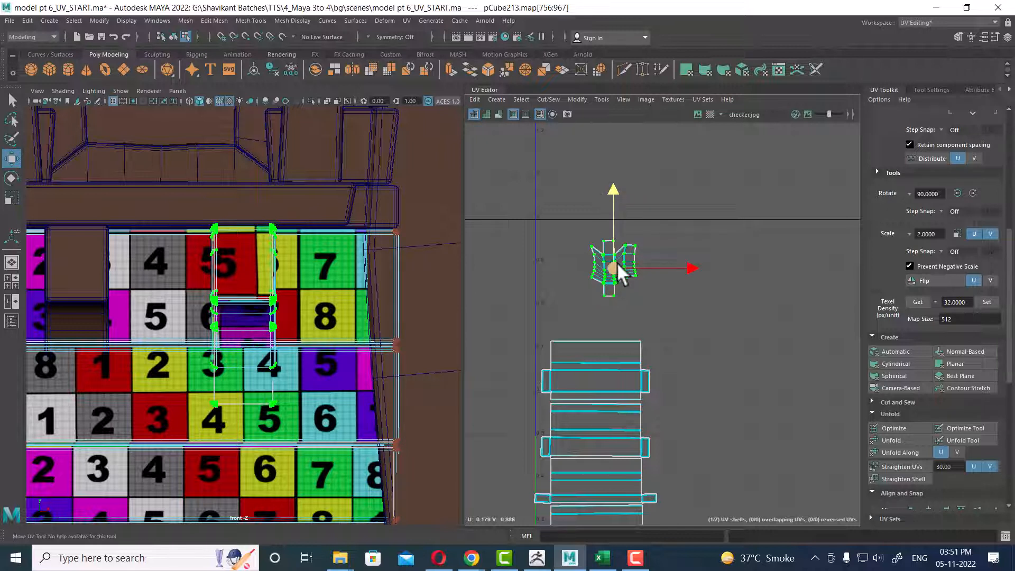
key(r)
drag(607, 271, 616, 259)
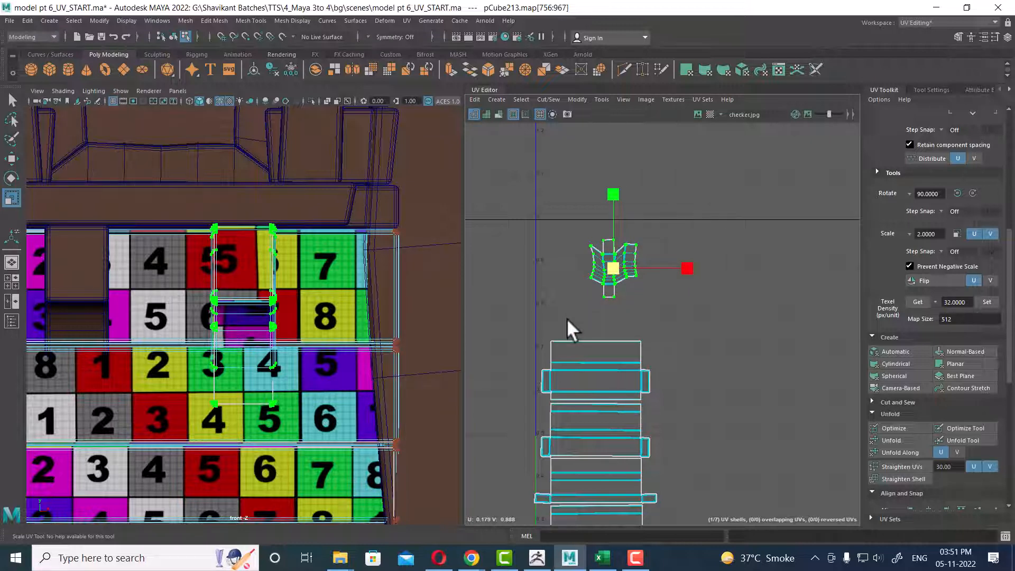
Return to the perspective view and examine the checker pattern on the bracket's side against the planks.
alt+right_drag(294, 342, 264, 367)
key(space)
drag(265, 368, 195, 369)
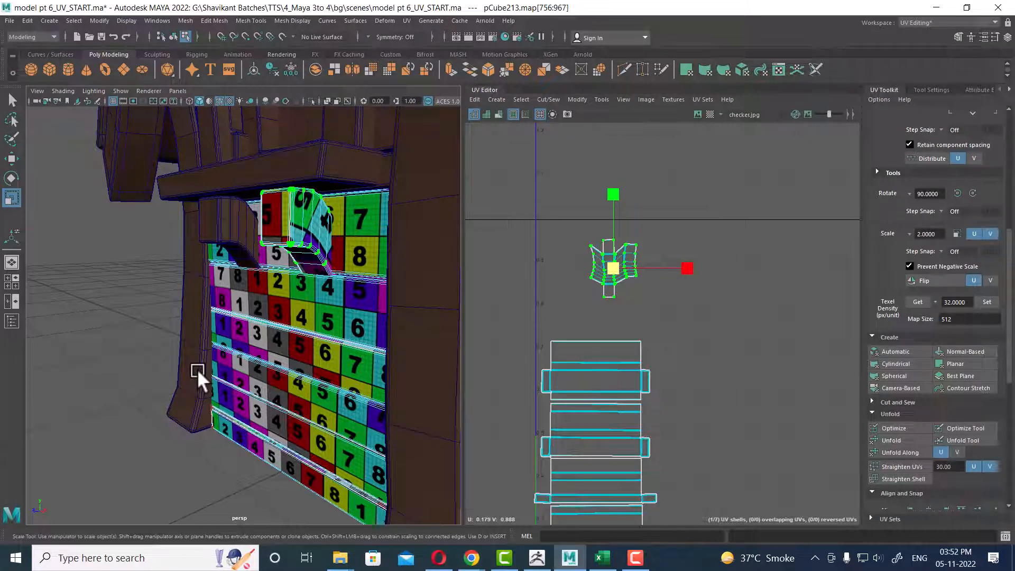
scroll(213, 312, down, 2)
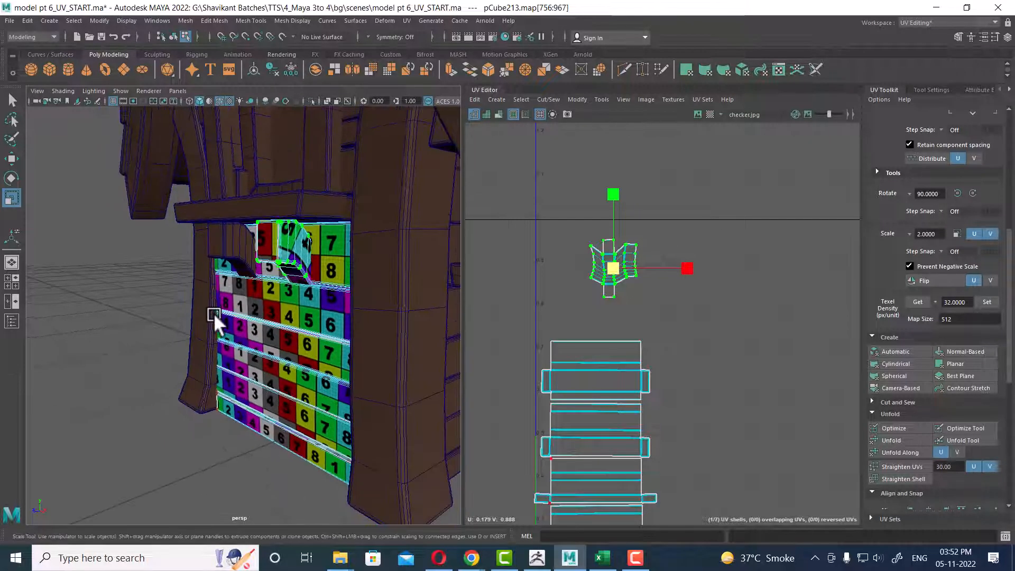
Move the bracket's UV shell down and left to sit just above the plank shells.
key(w)
alt+drag(175, 333, 222, 343)
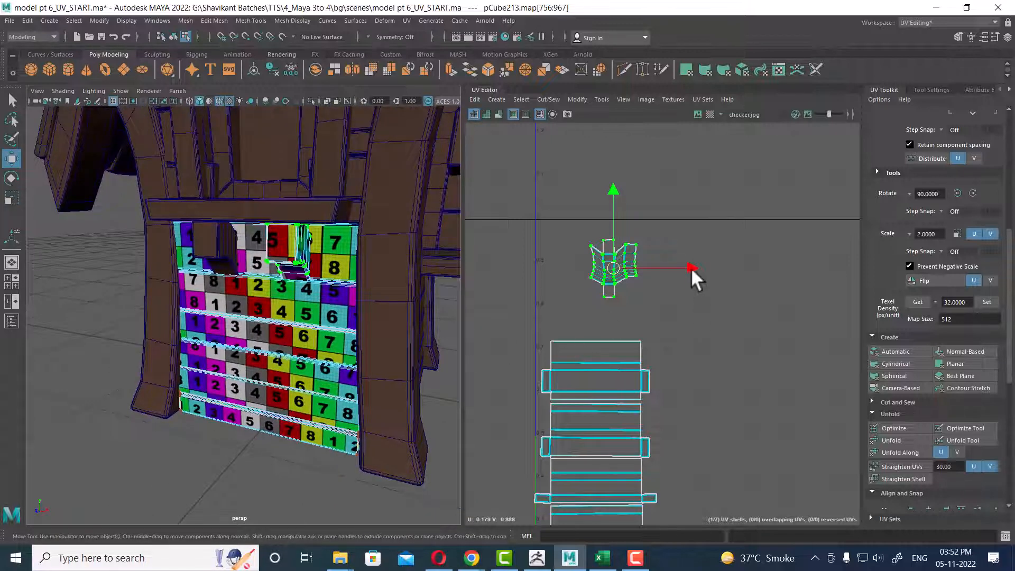
drag(691, 268, 656, 267)
drag(578, 194, 575, 223)
drag(653, 305, 645, 305)
alt+drag(284, 347, 277, 291)
alt+right_drag(269, 279, 338, 282)
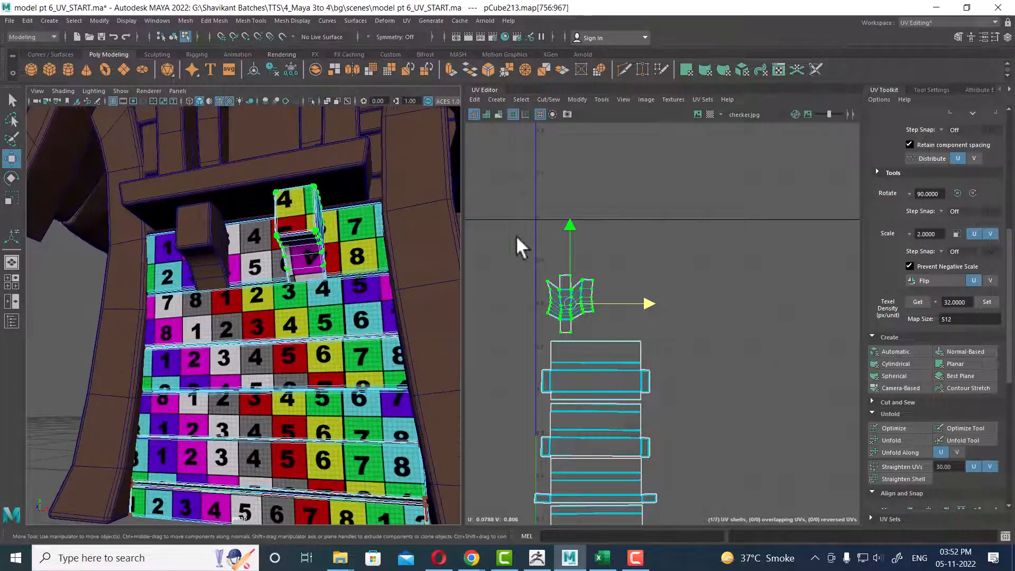
alt+middle_drag(292, 261, 302, 310)
Select the horizontal ledge block above the planks and hide all the other model parts.
right_drag(303, 310, 341, 227)
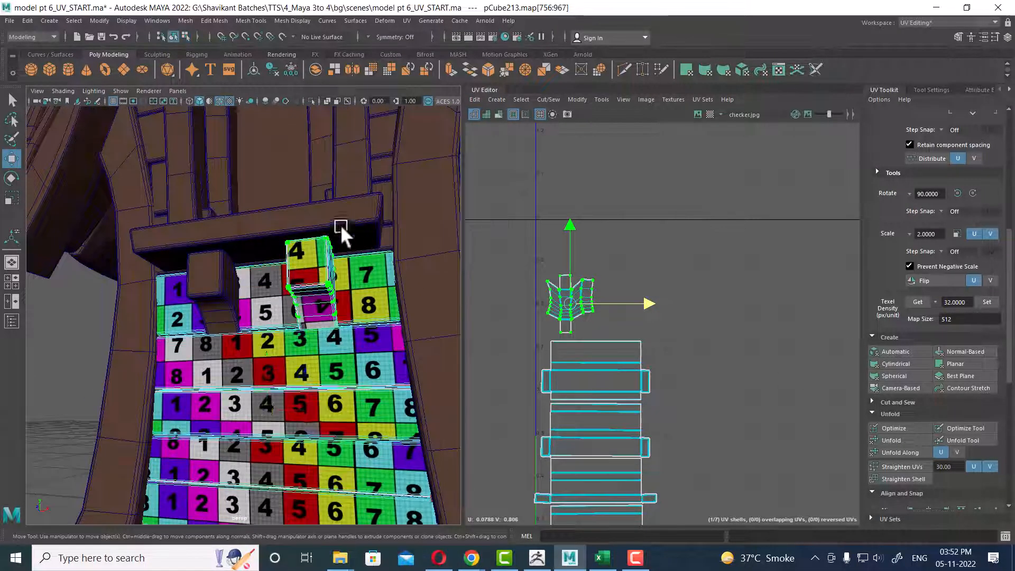
click(341, 226)
alt+right_drag(355, 269, 276, 305)
alt+drag(276, 305, 287, 374)
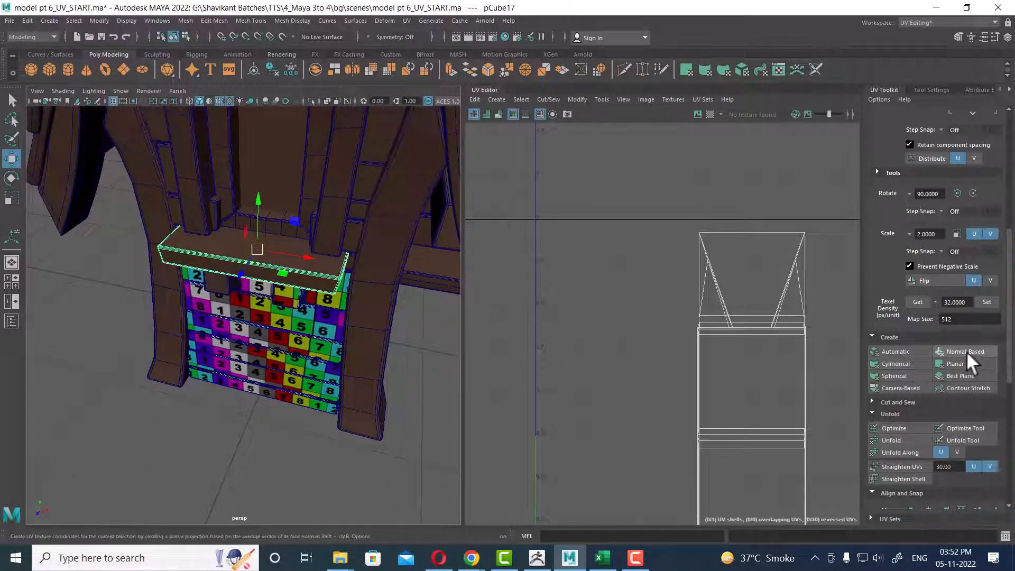
scroll(966, 352, up, 3)
alt+drag(344, 289, 338, 284)
alt+right_drag(338, 284, 364, 307)
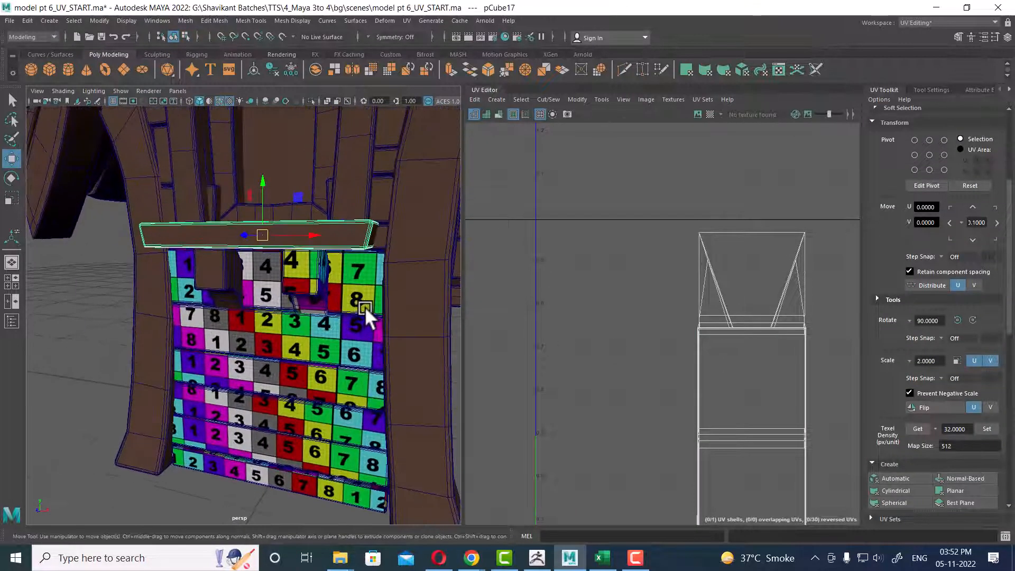
key(alt+h)
alt+drag(364, 303, 317, 302)
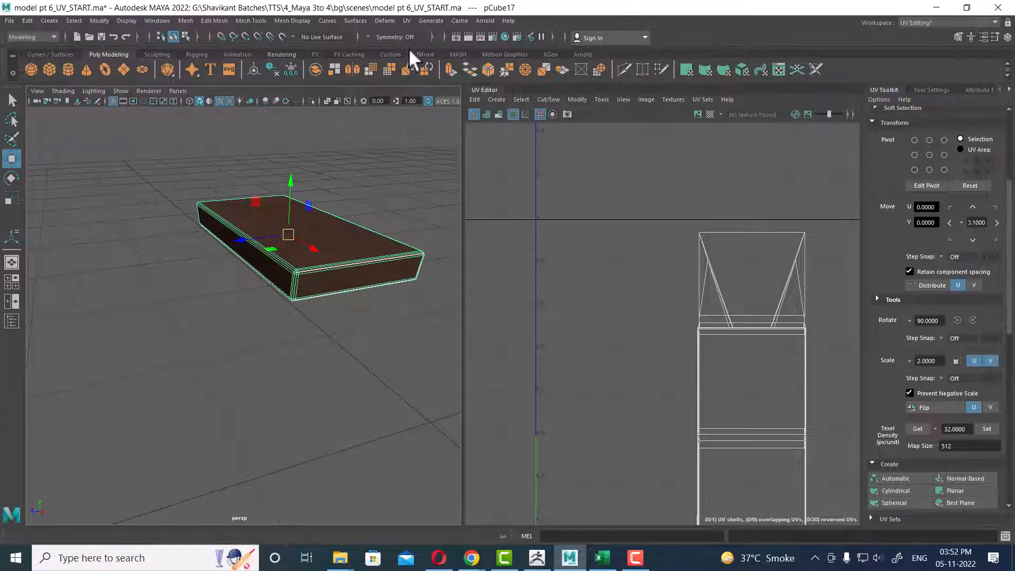
Apply an Automatic UV projection to the ledge block and return to object selection.
click(405, 20)
click(443, 82)
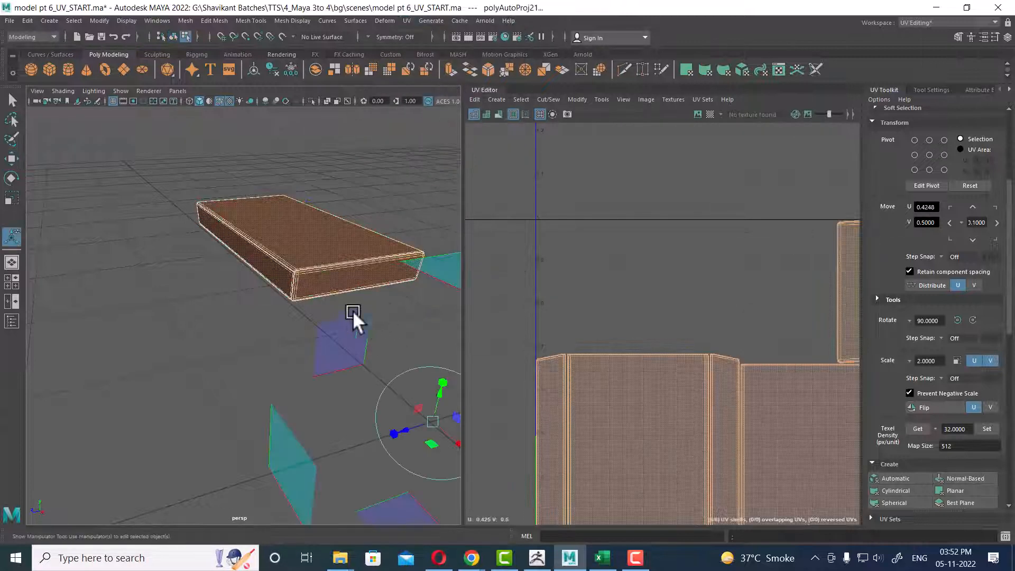
right_drag(294, 277, 439, 183)
Select the bevel edge loops around the ledge block, including those along its long side and underside.
alt+drag(306, 291, 299, 342)
alt+middle_drag(299, 343, 304, 291)
right_drag(304, 290, 299, 249)
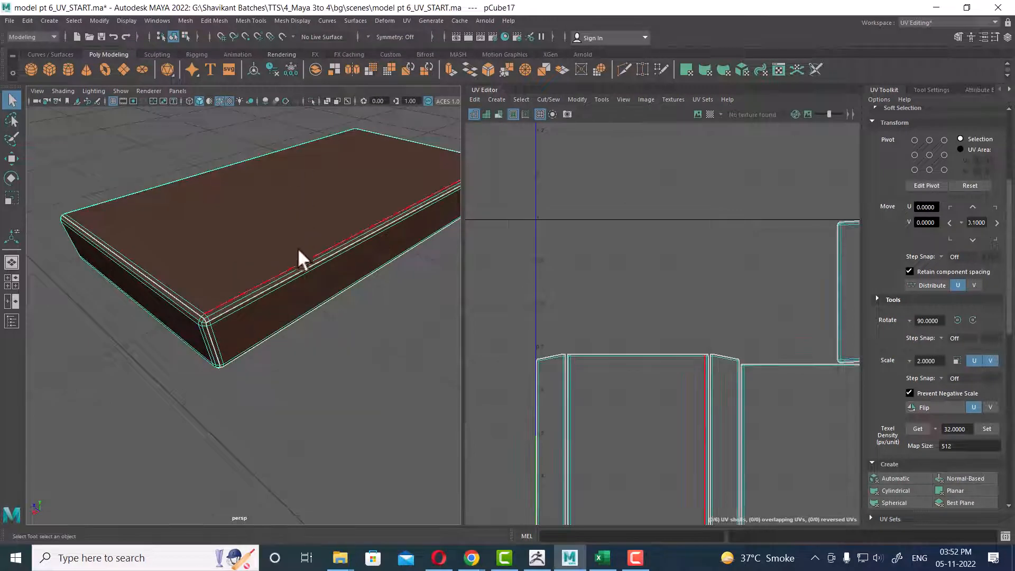
click(268, 287)
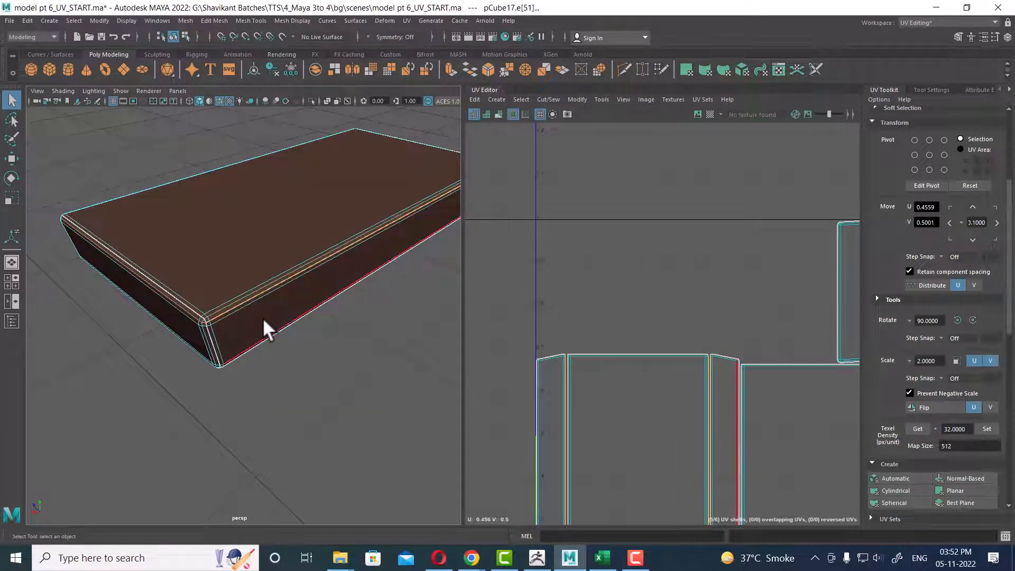
alt+drag(149, 290, 296, 263)
scroll(276, 260, up, 1)
scroll(314, 255, down, 3)
scroll(305, 276, up, 2)
click(282, 254)
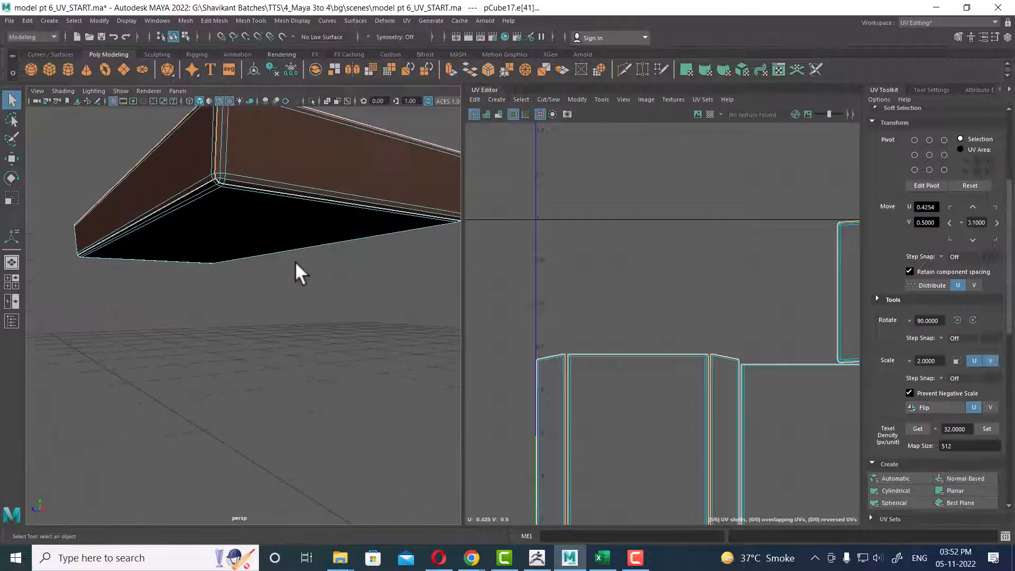
click(271, 203)
alt+drag(271, 203, 242, 245)
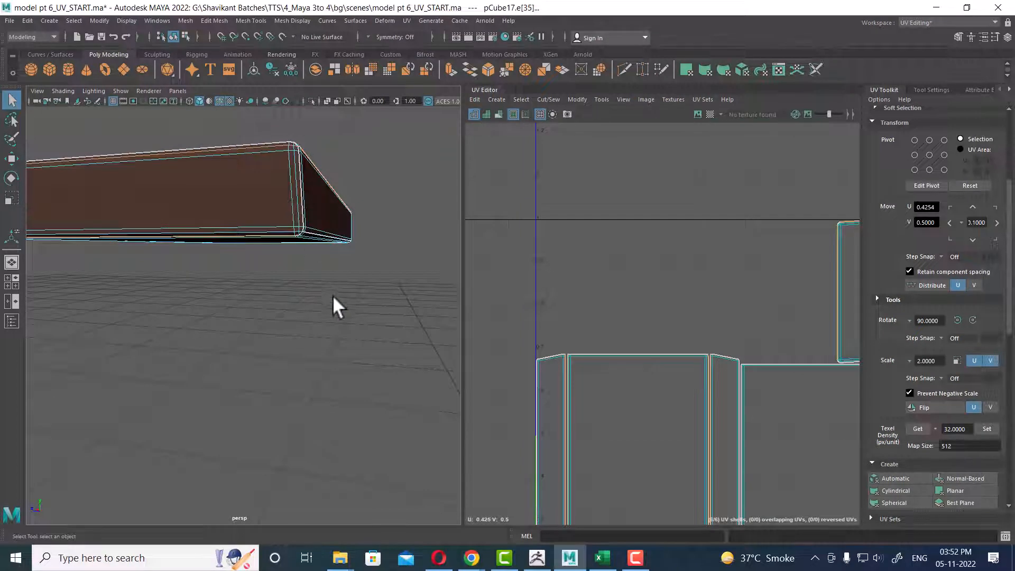
alt+right_drag(324, 329, 285, 290)
alt+drag(286, 290, 272, 311)
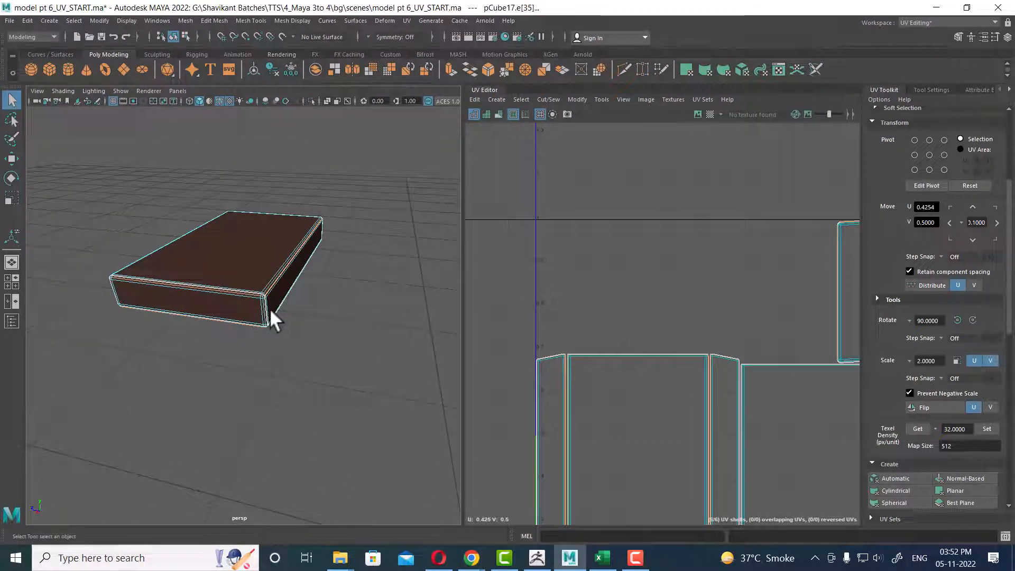
Select the lengthwise edges of the two large UV shells of the ledge block in the layout.
scroll(588, 178, down, 3)
alt+middle_drag(588, 178, 556, 97)
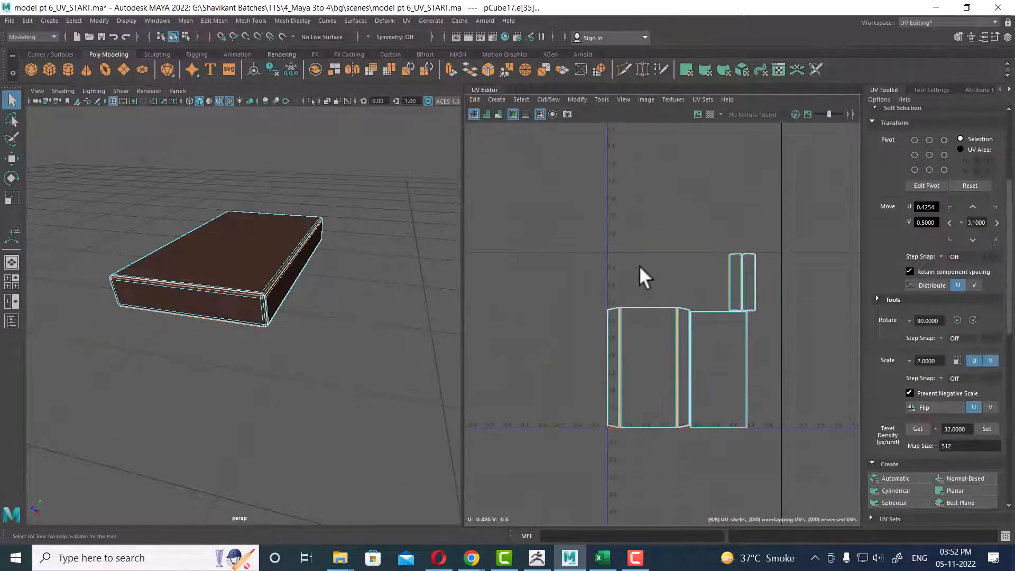
drag(775, 341, 576, 366)
scroll(728, 355, up, 3)
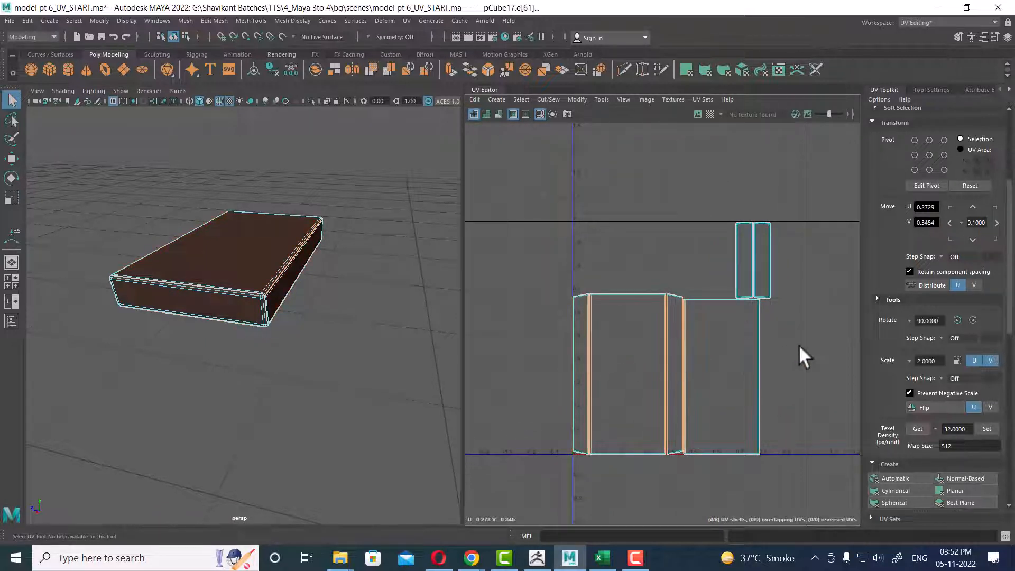
drag(798, 345, 525, 380)
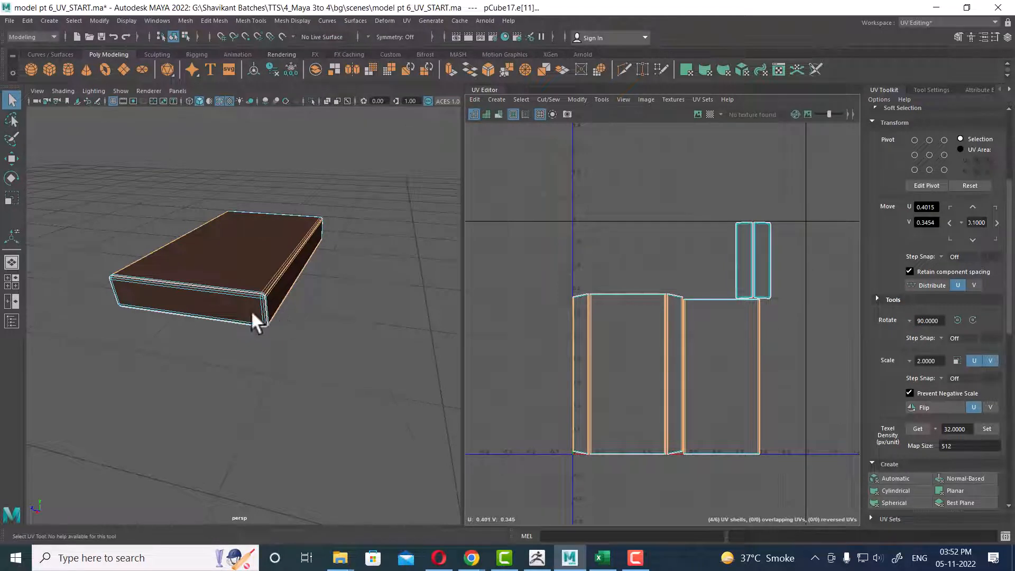
alt+drag(250, 310, 262, 328)
alt+right_drag(263, 328, 310, 349)
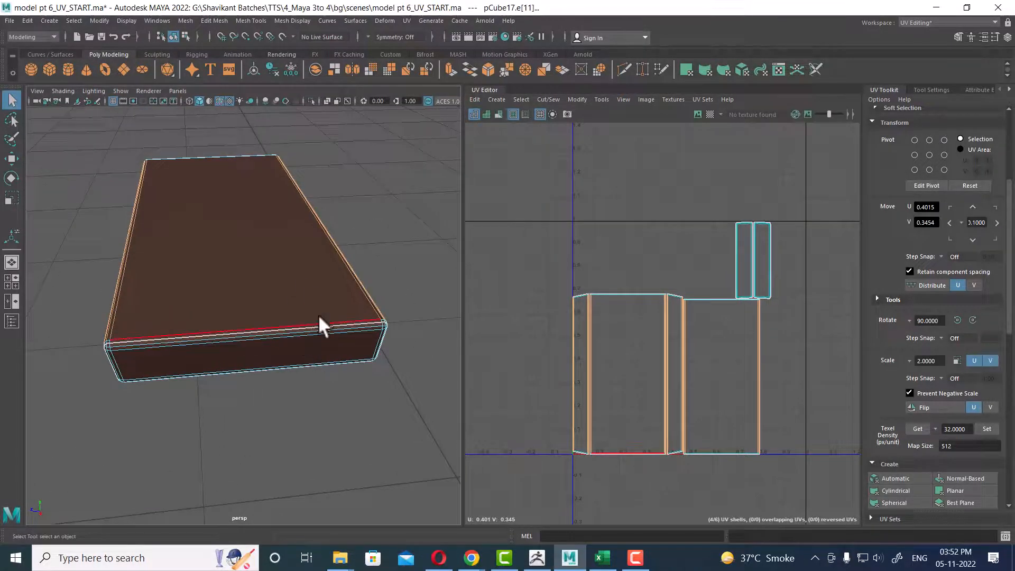
alt+drag(315, 327, 262, 327)
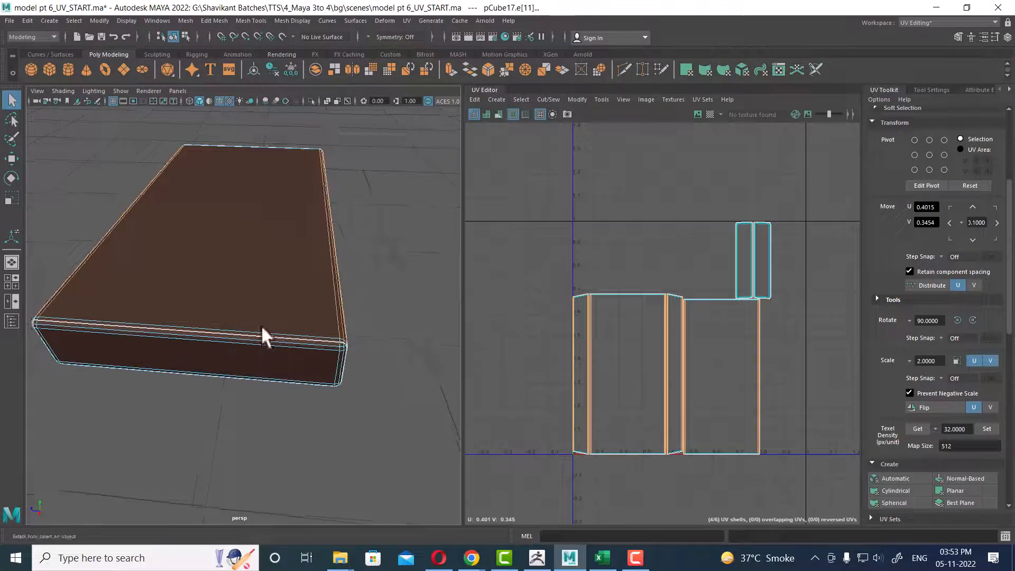
Start a fresh edge selection with the large shell's outer edge and add the bevel edges along the block's long sides.
click(775, 356)
drag(776, 357, 741, 372)
alt+drag(338, 396, 443, 341)
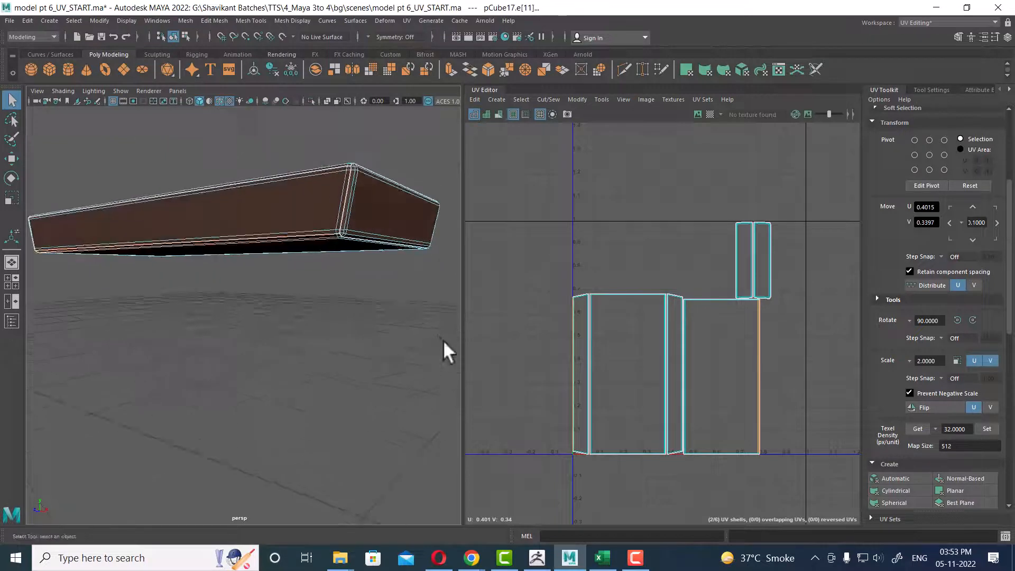
shift+click(237, 188)
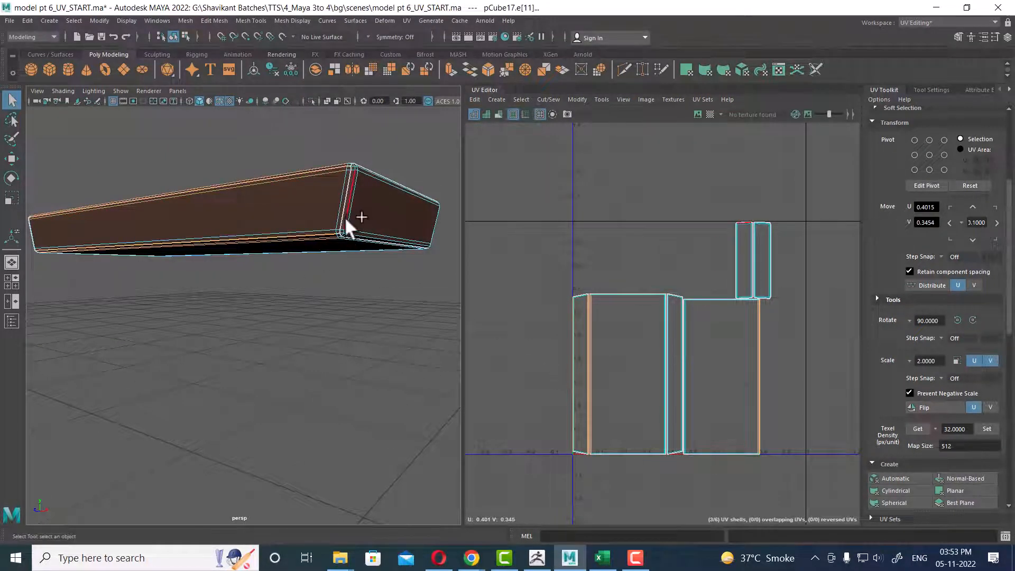
alt+drag(351, 222, 212, 199)
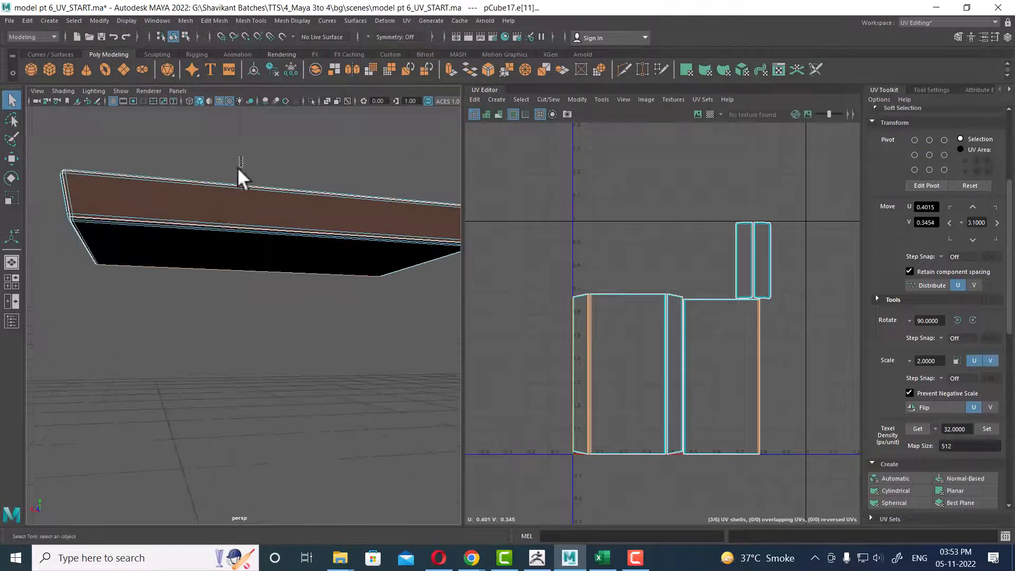
shift+click(222, 189)
alt+drag(212, 269, 339, 308)
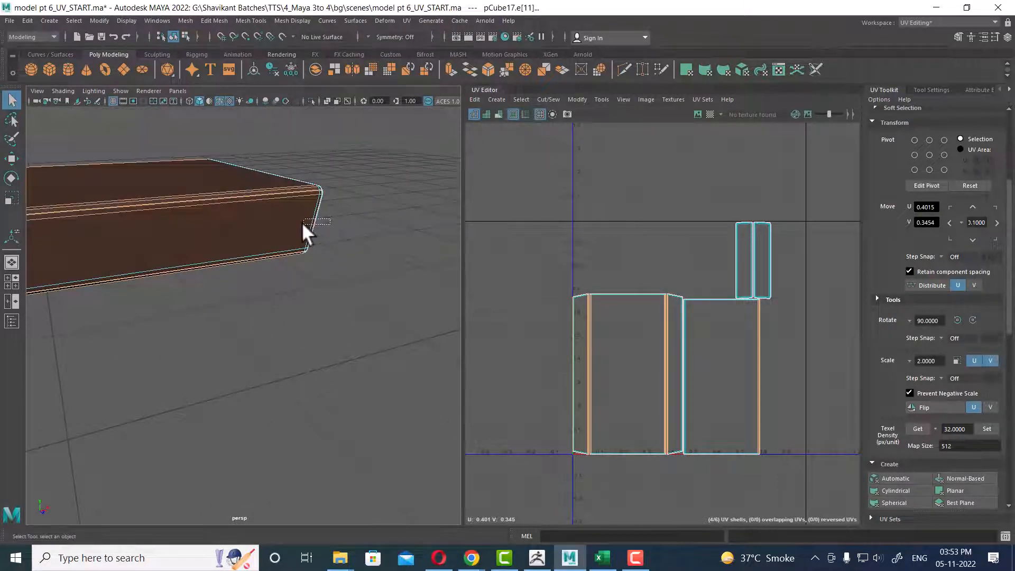
Undo the last edge selection, add the block's end bevel edges, and move and sew the shells into one.
key(ctrl+z)
alt+drag(362, 250, 229, 265)
click(170, 184)
alt+drag(170, 185, 211, 224)
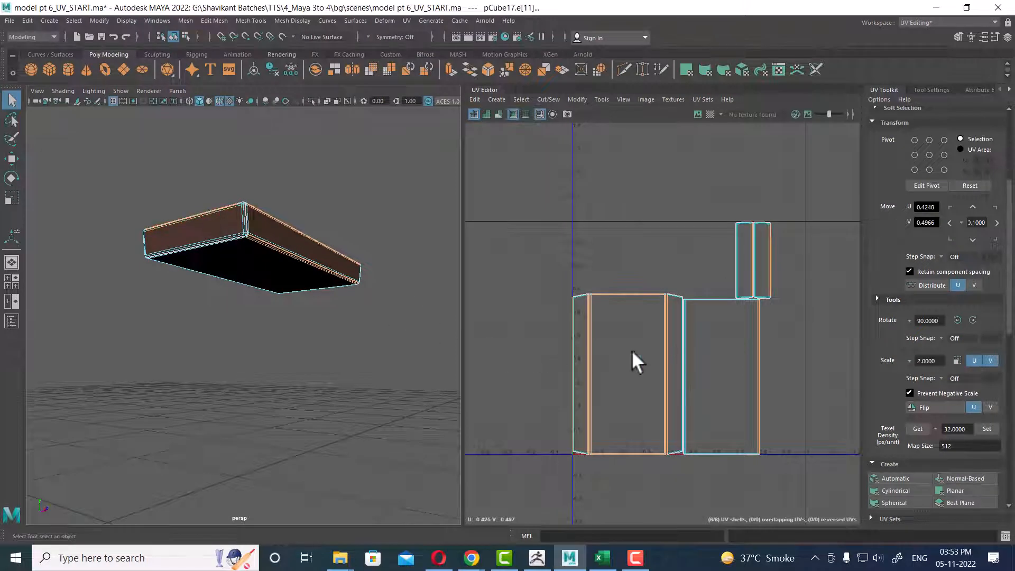
shift+right_drag(678, 345, 646, 121)
alt+right_drag(736, 343, 688, 261)
alt+middle_drag(769, 353, 586, 331)
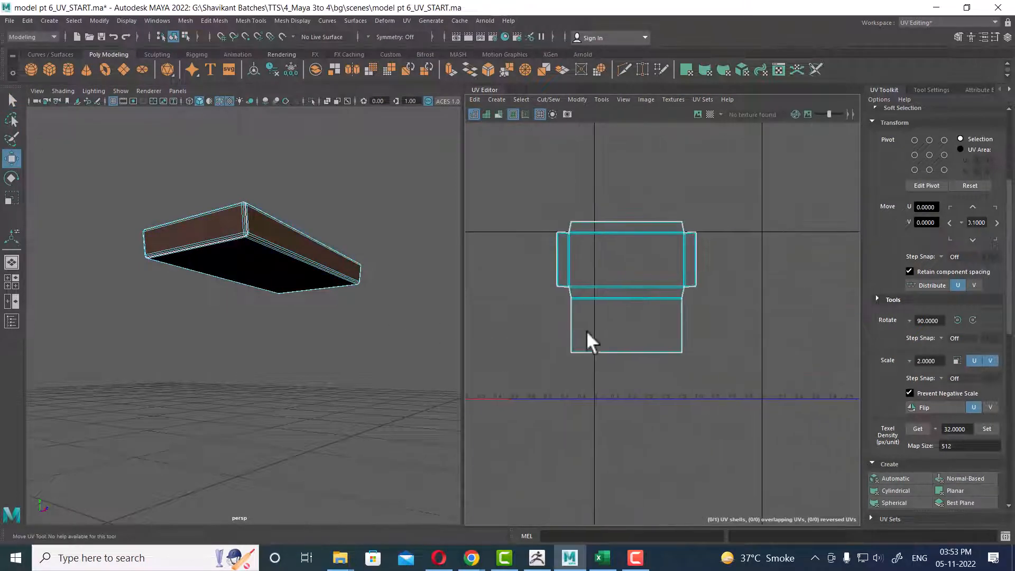
Select all UVs of the ledge block's sewn shell and unfold them.
right_drag(586, 330, 629, 318)
drag(750, 185, 496, 403)
shift+right_drag(728, 221, 616, 219)
alt+middle_drag(634, 256, 703, 266)
alt+right_drag(703, 266, 721, 283)
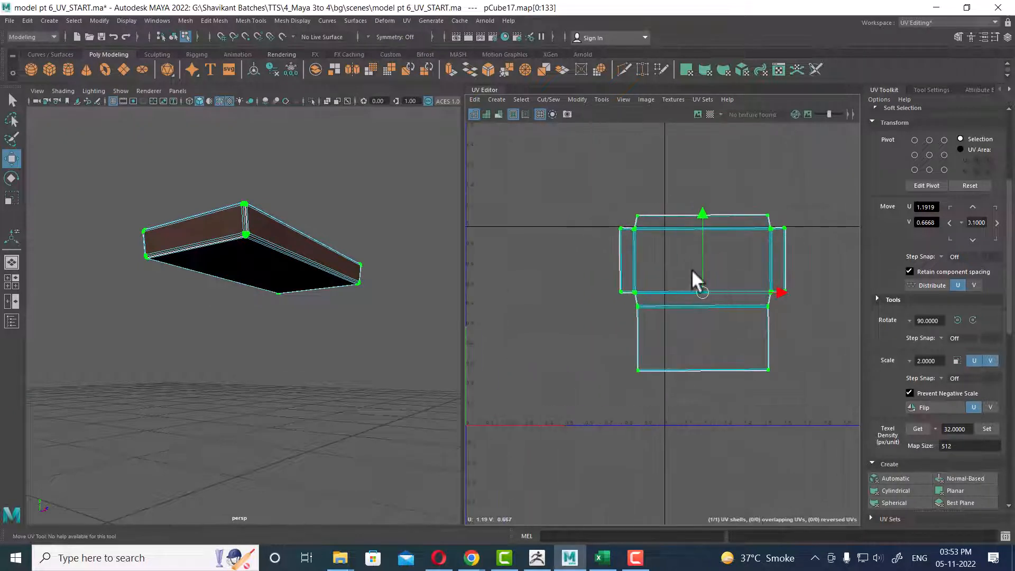
Bring back the hidden model parts and assign the COLOR_CHECKER material to the ledge block.
right_drag(219, 235, 303, 230)
click(335, 239)
key(ctrl+1)
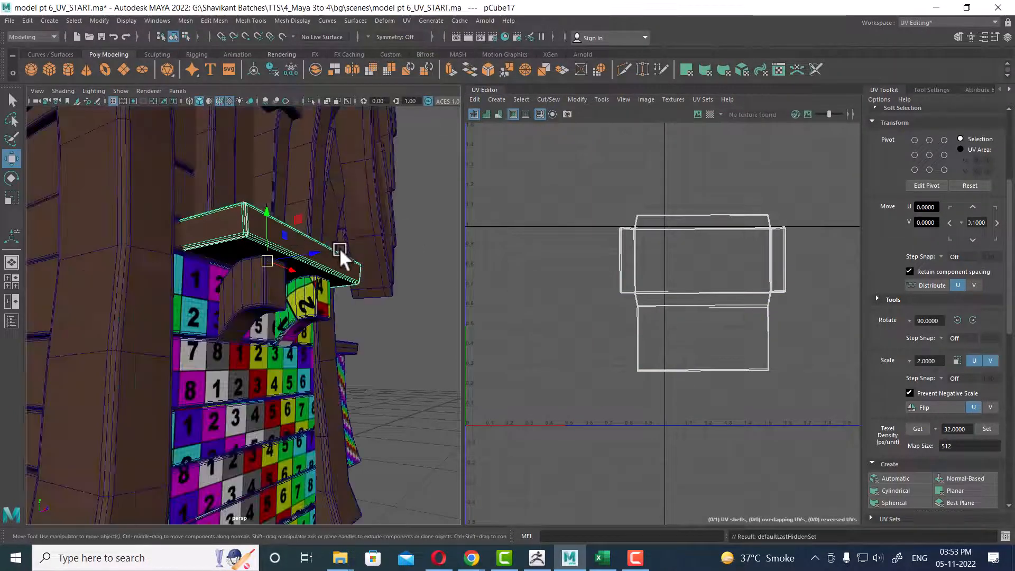
alt+drag(346, 271, 293, 264)
right_drag(254, 249, 342, 500)
right_drag(278, 336, 342, 513)
scroll(658, 265, down, 1)
scroll(658, 265, down, 1)
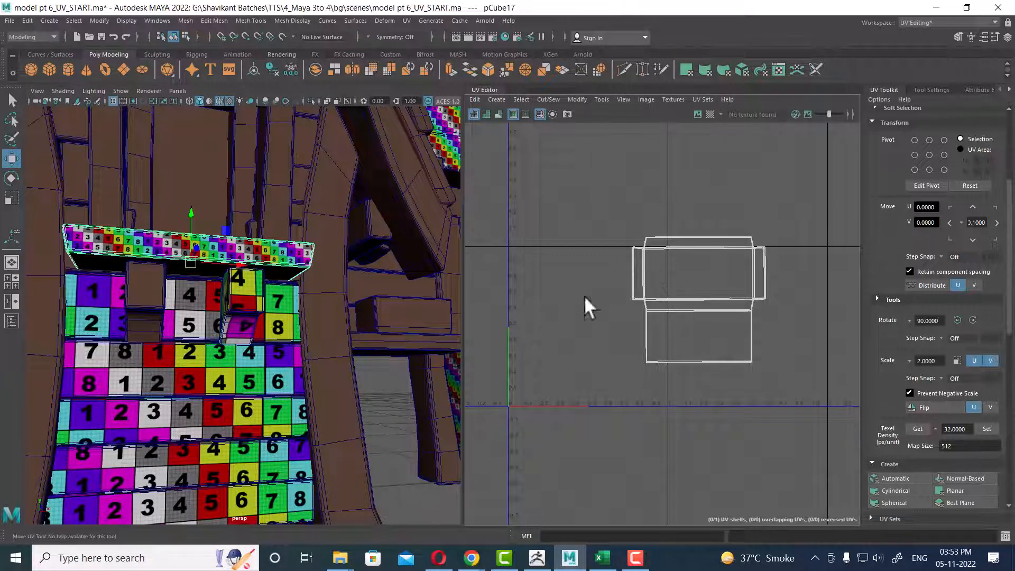
Scale the ledge block's UV shell down toward the plank checker size and view the model from the front.
alt+drag(180, 272, 202, 271)
alt+middle_drag(202, 270, 242, 282)
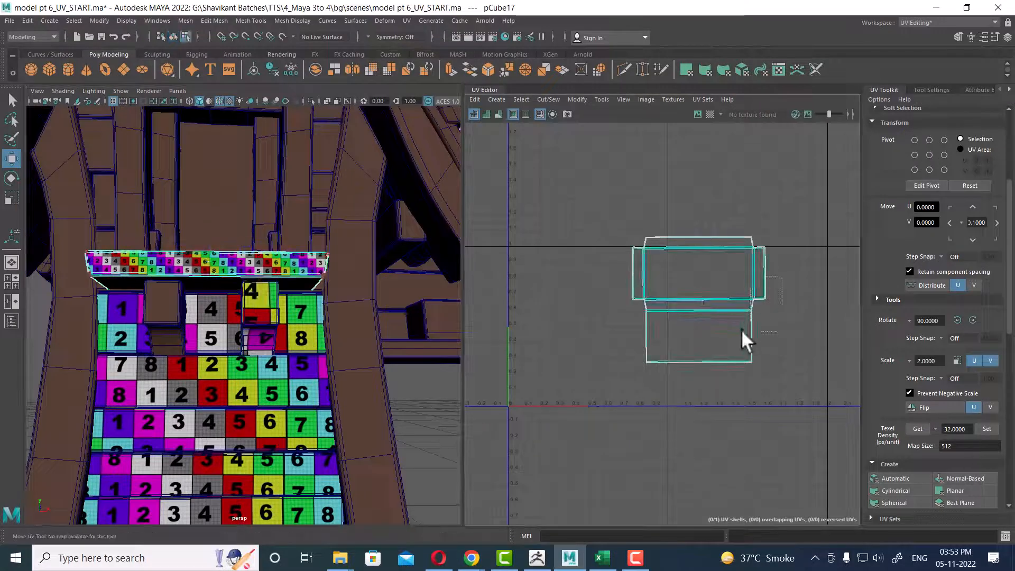
right_drag(709, 325, 753, 359)
key(r)
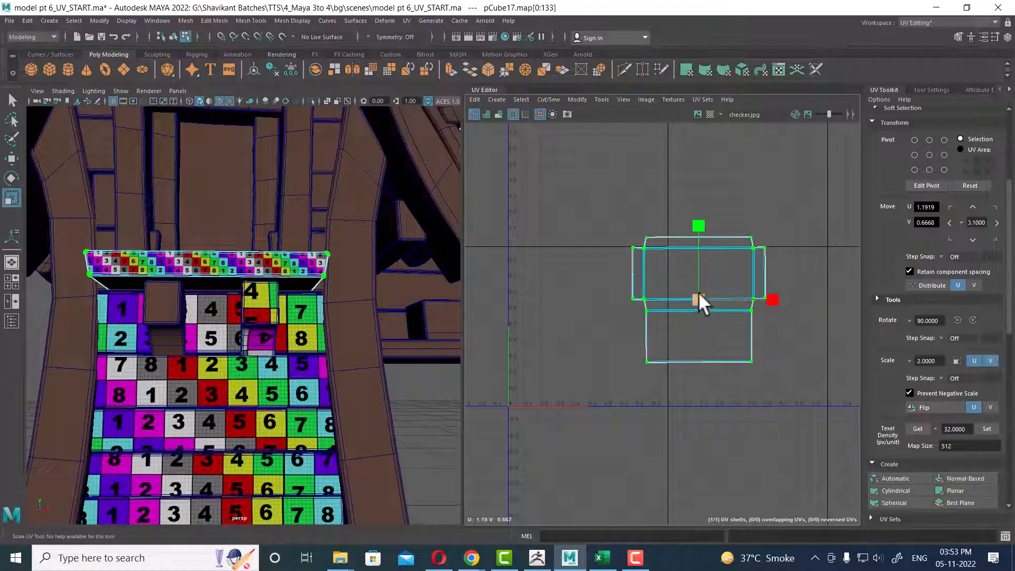
drag(698, 297, 649, 313)
scroll(508, 348, up, 1)
key(space)
drag(317, 306, 315, 338)
alt+right_drag(314, 342, 351, 393)
alt+middle_drag(238, 347, 319, 380)
scroll(318, 380, up, 1)
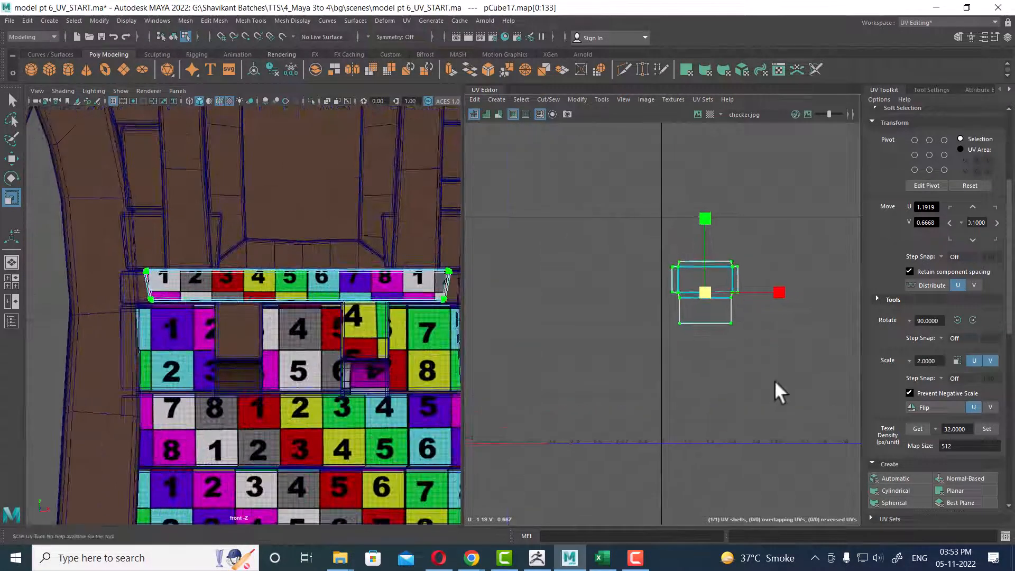
Move the ledge block's shell left into the first UV tile and scale it down to match the plank checkers.
scroll(716, 313, up, 4)
key(w)
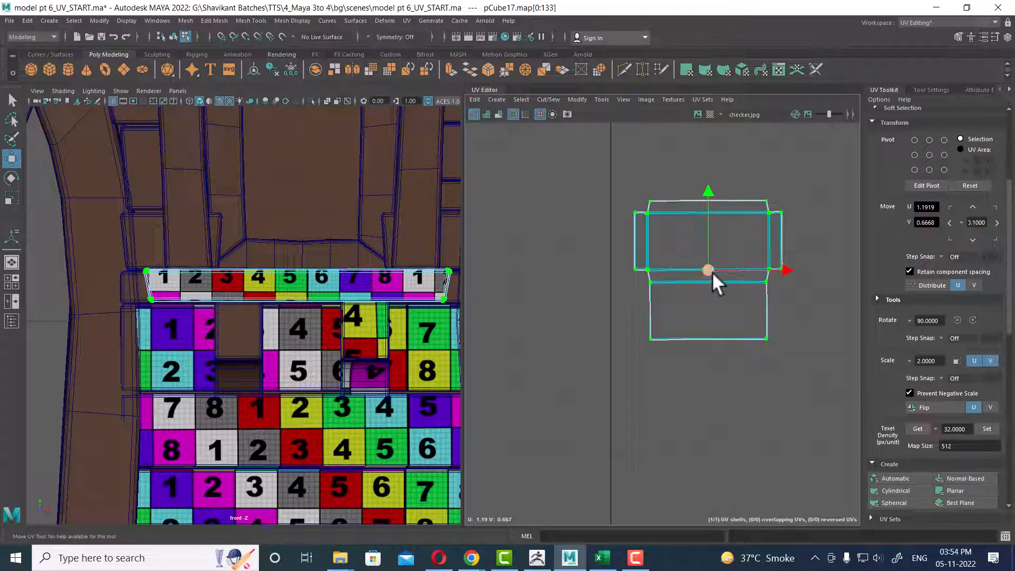
alt+middle_drag(699, 320, 782, 332)
drag(788, 284, 633, 274)
alt+middle_drag(633, 274, 763, 328)
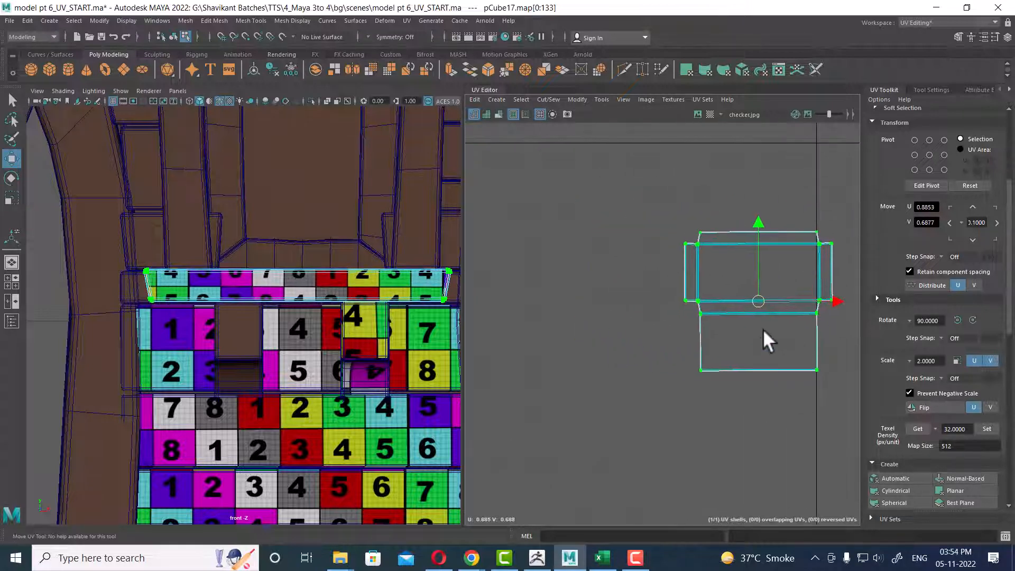
alt+right_drag(762, 328, 630, 225)
drag(747, 316, 648, 332)
key(r)
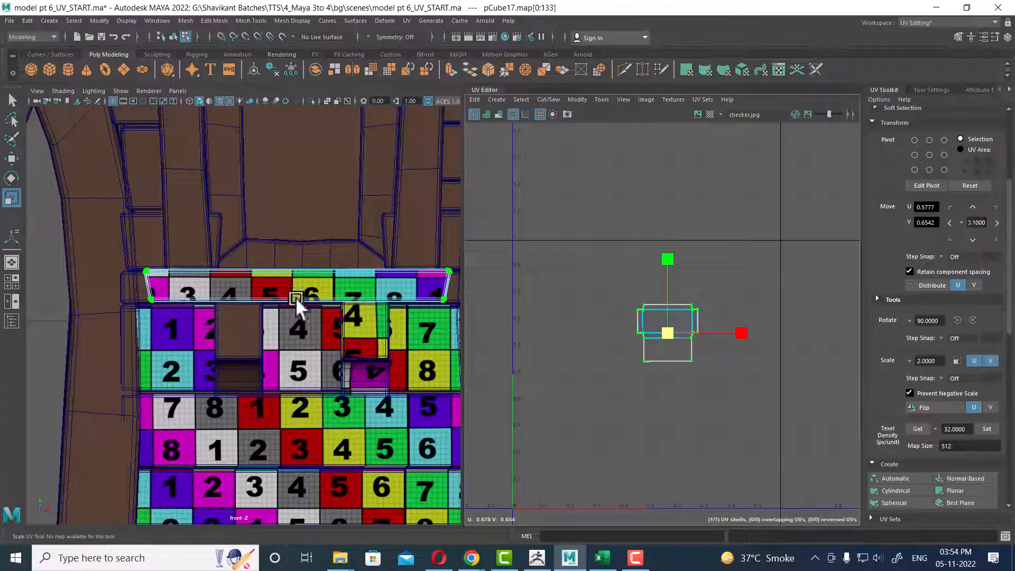
Open the COLOR_CHECKER material's texture placement settings and set Repeat UV to 8 by 8.
right_drag(335, 281, 351, 522)
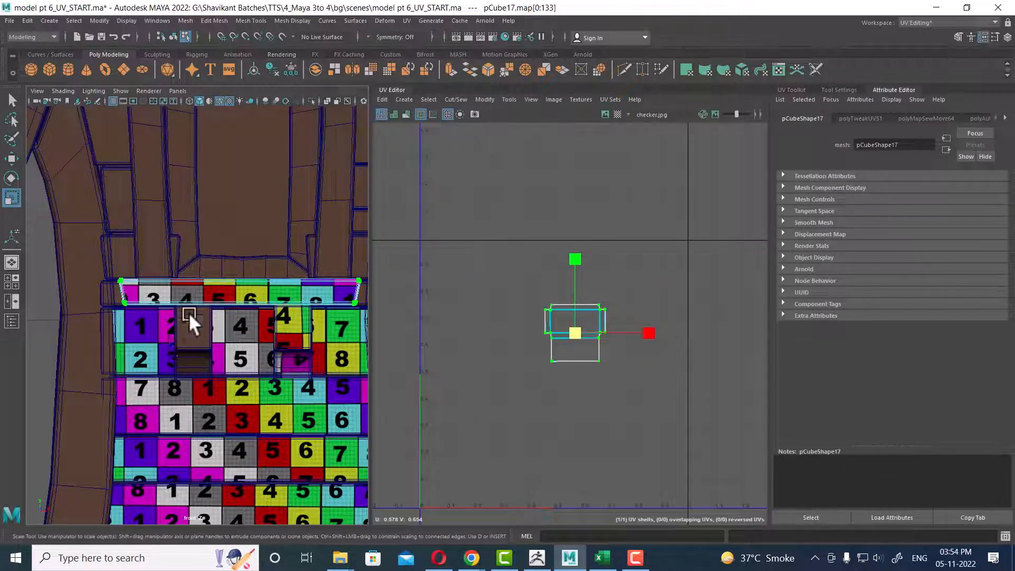
right_drag(189, 312, 202, 527)
right_drag(282, 309, 370, 240)
right_drag(242, 346, 248, 529)
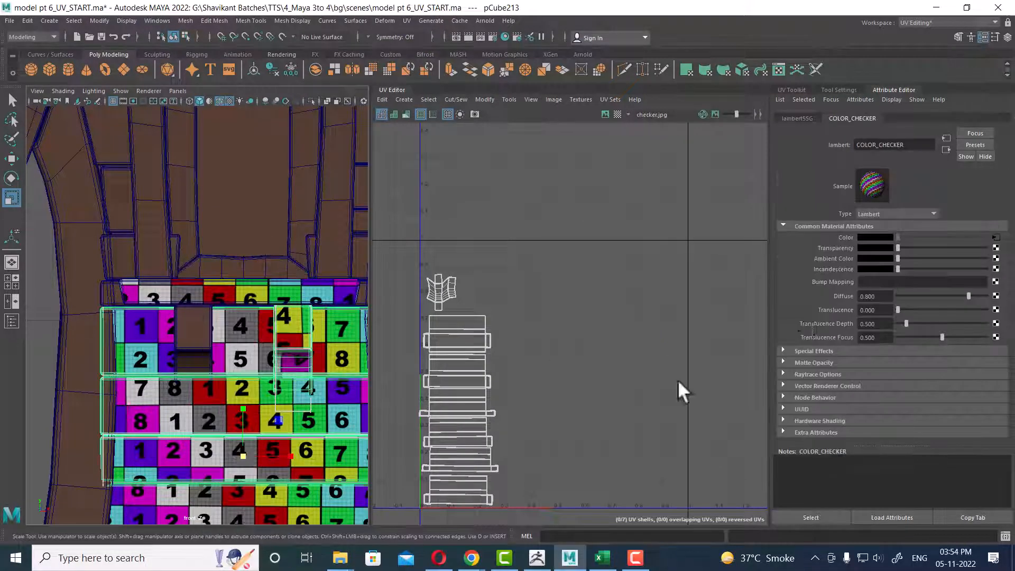
click(996, 238)
drag(894, 314, 765, 312)
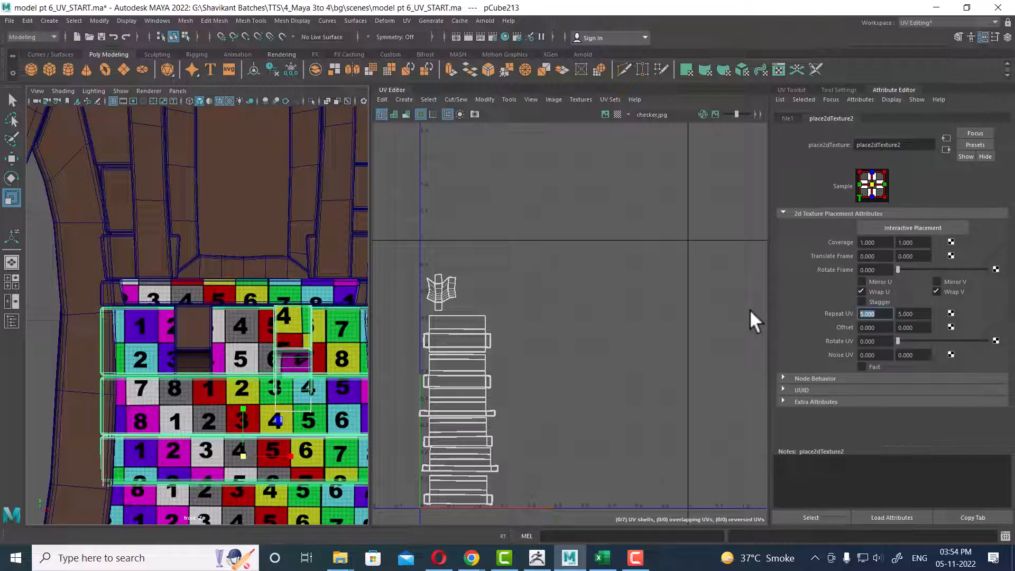
text(8)
key(Tab)
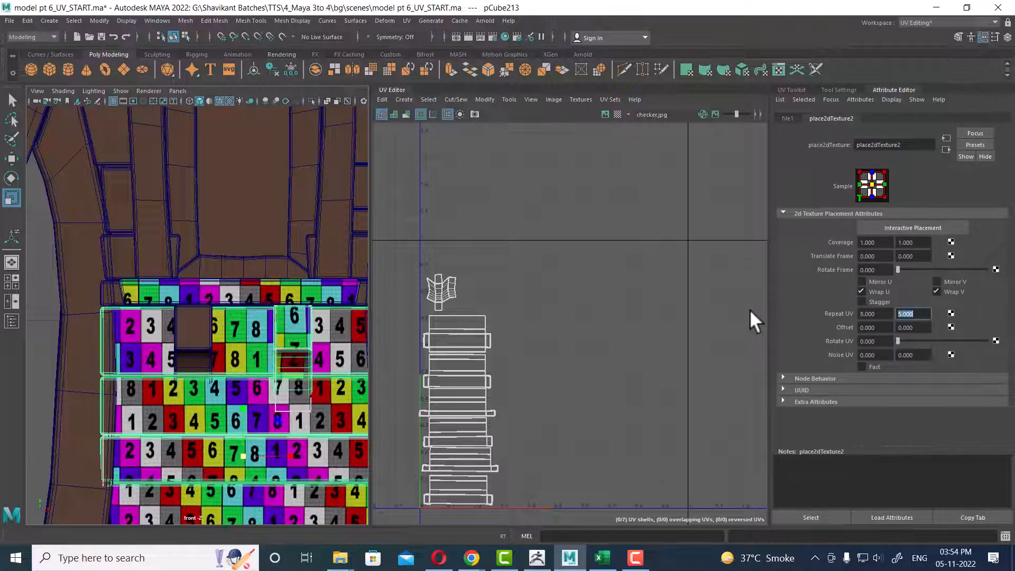
text(8)
key(Return)
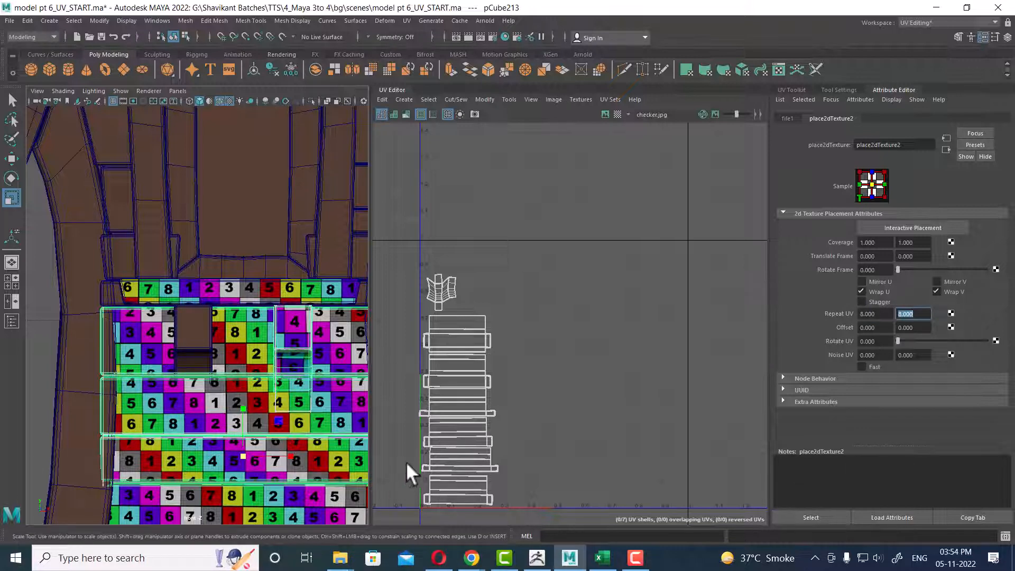
Select the ledge block's UV shell and shift it slightly down to V about 0.642, aligning the checker squares on its front face.
alt+middle_drag(271, 347, 240, 351)
alt+right_drag(240, 352, 259, 378)
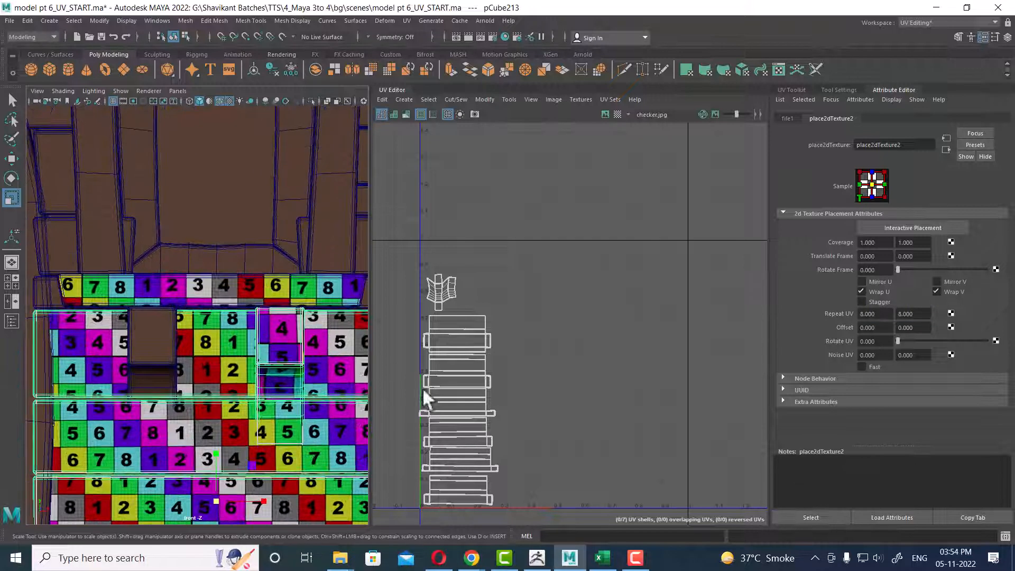
mouse_move(508, 346)
alt+right_down()
mouse_move(541, 332)
mouse_move(510, 330)
alt+right_up()
click(290, 291)
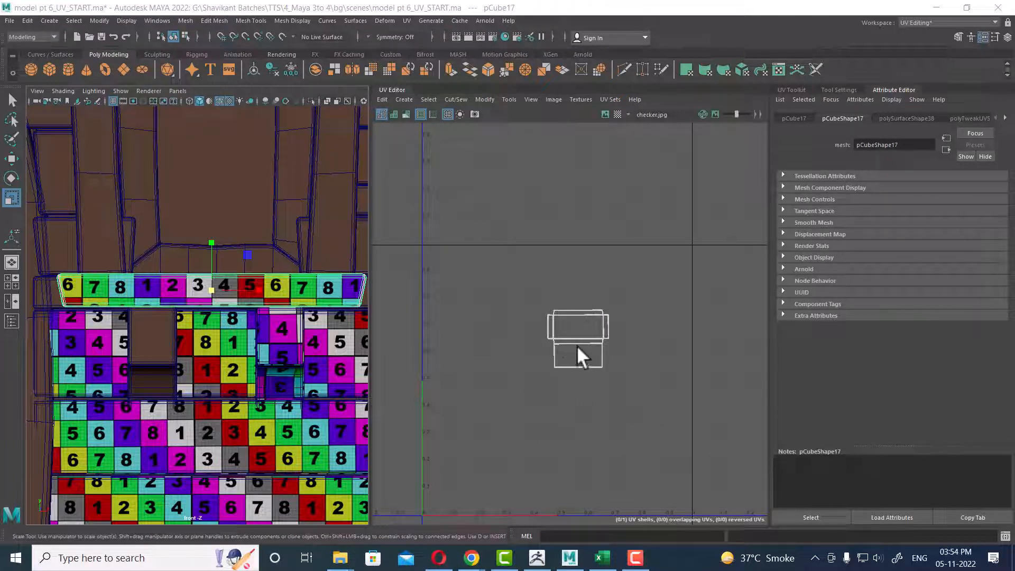
right_drag(288, 271, 394, 218)
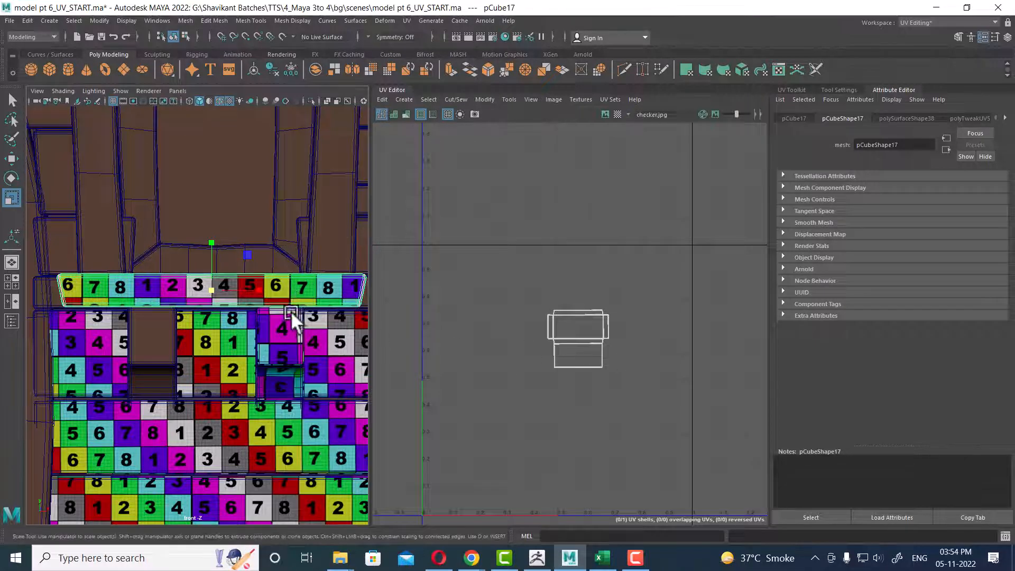
key(w)
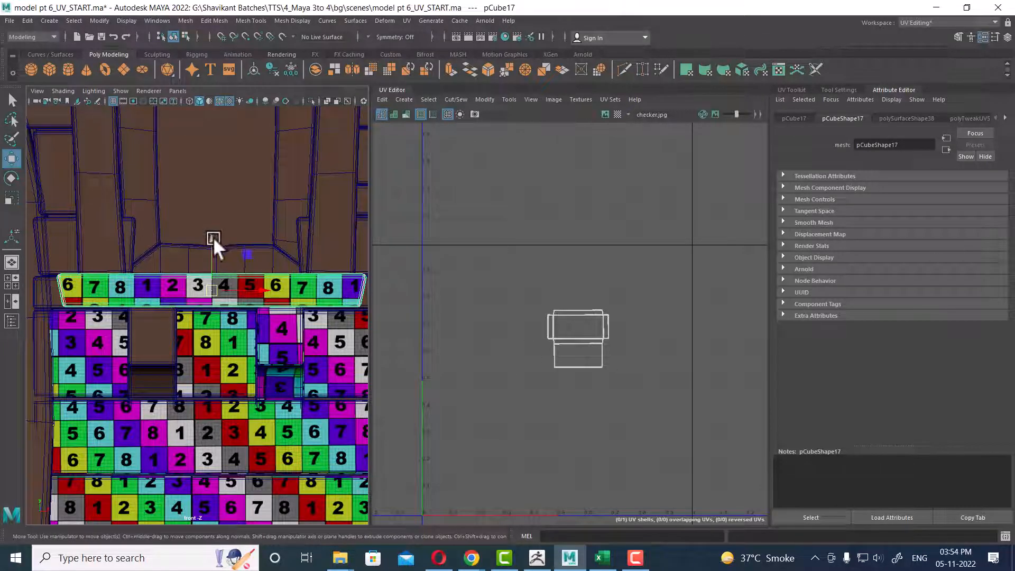
click(213, 237)
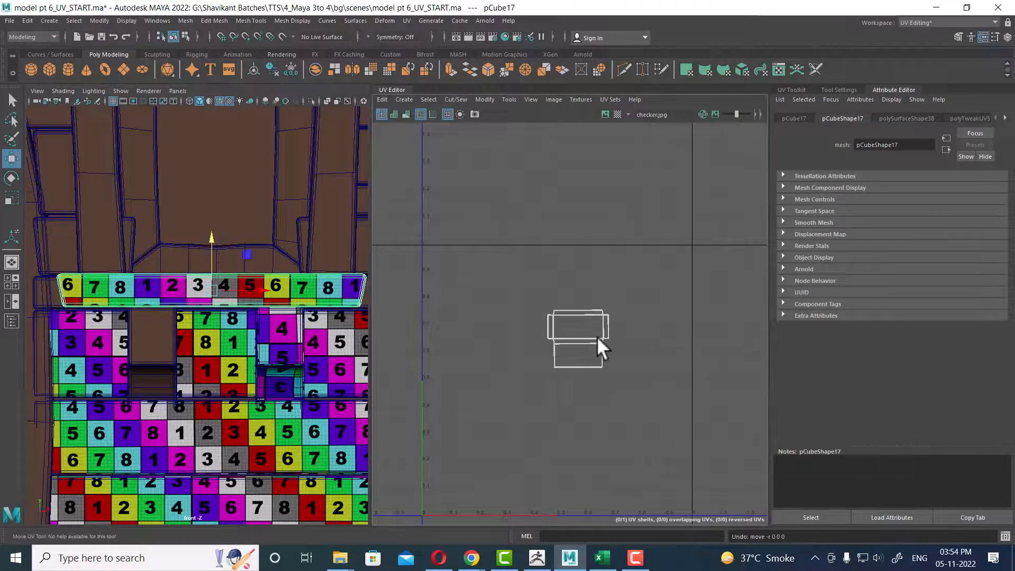
right_drag(598, 331, 650, 270)
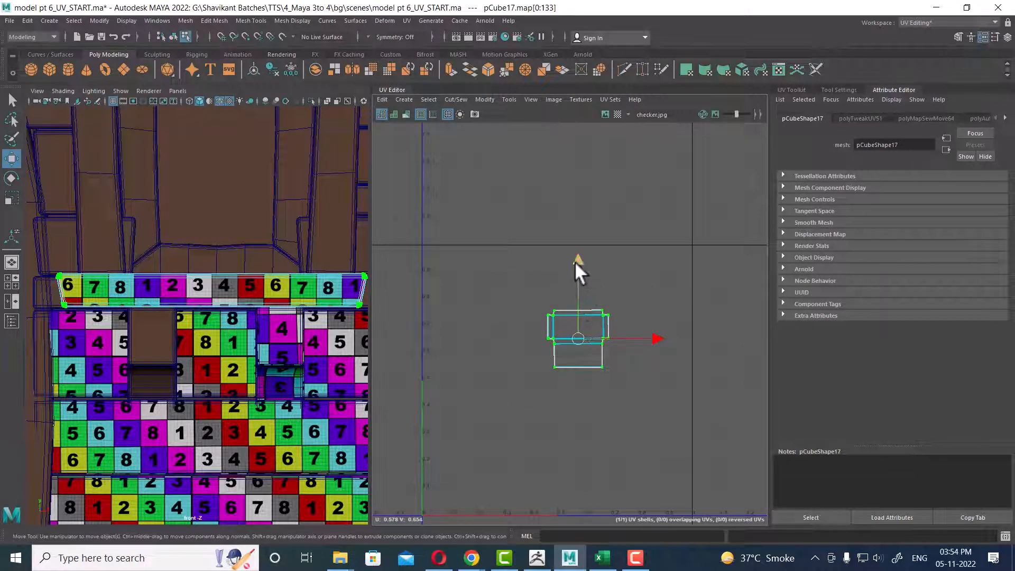
drag(575, 262, 572, 266)
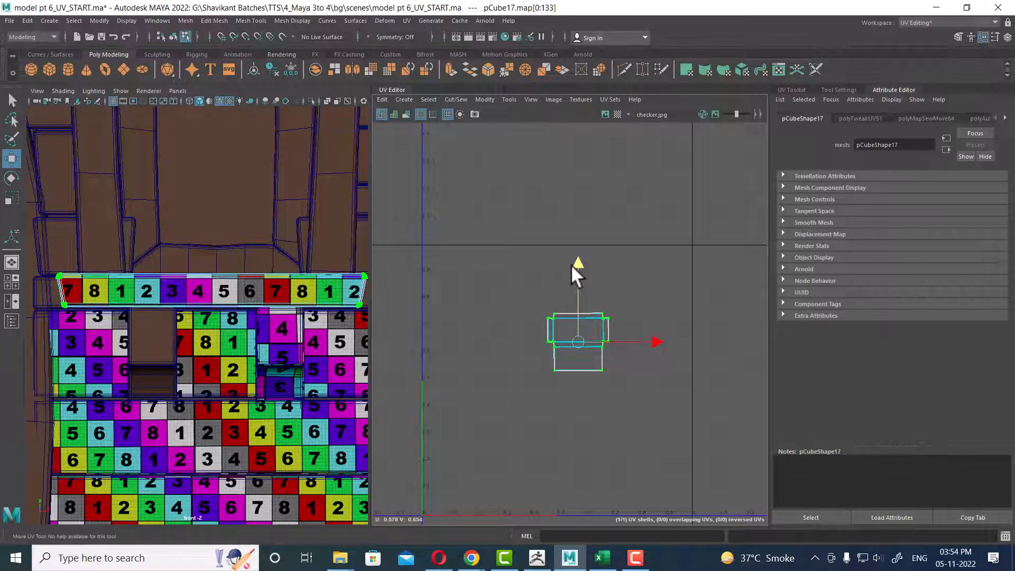
Switch to the perspective view and combine the ledge block with the plank and bracket mesh.
scroll(223, 334, down, 6)
key(space)
drag(224, 343, 230, 247)
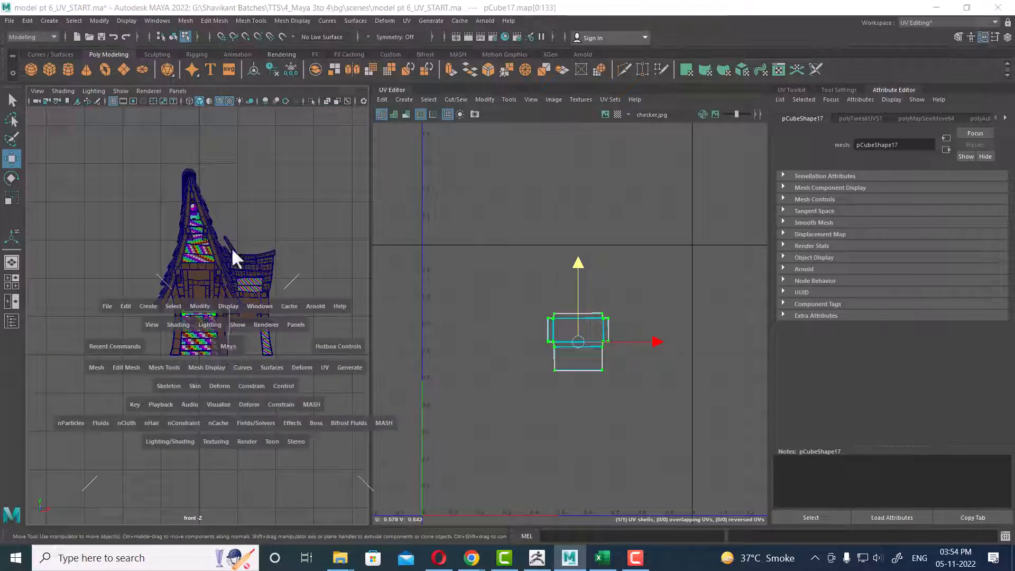
scroll(275, 331, down, 5)
alt+drag(275, 331, 200, 351)
scroll(208, 296, up, 4)
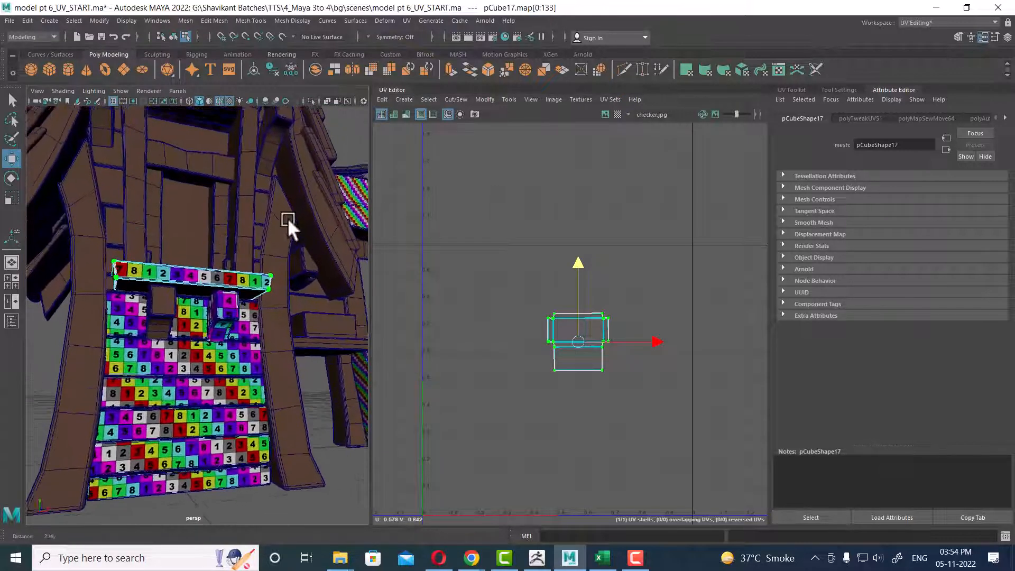
right_drag(225, 279, 328, 194)
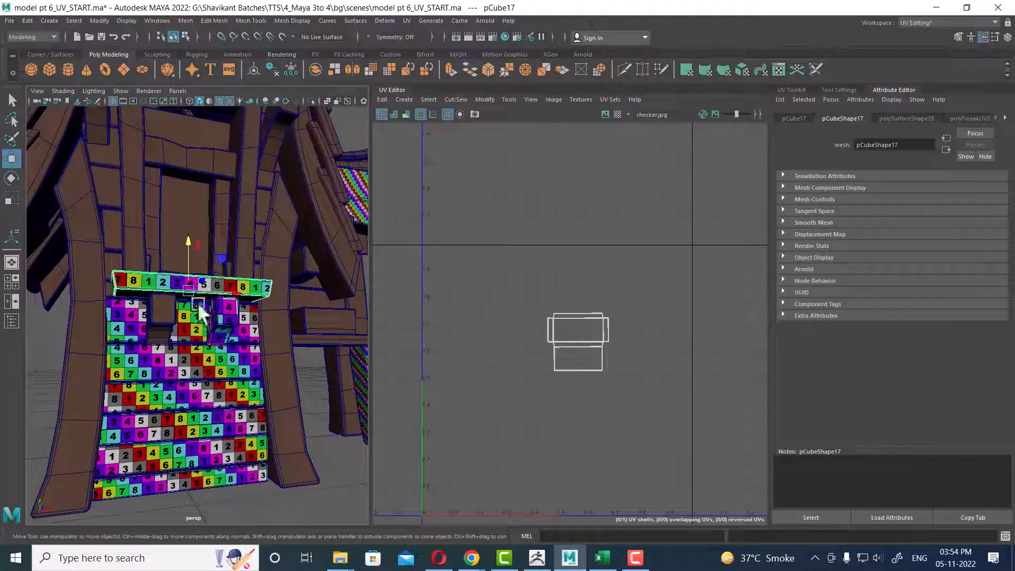
click(197, 341)
shift+click(254, 284)
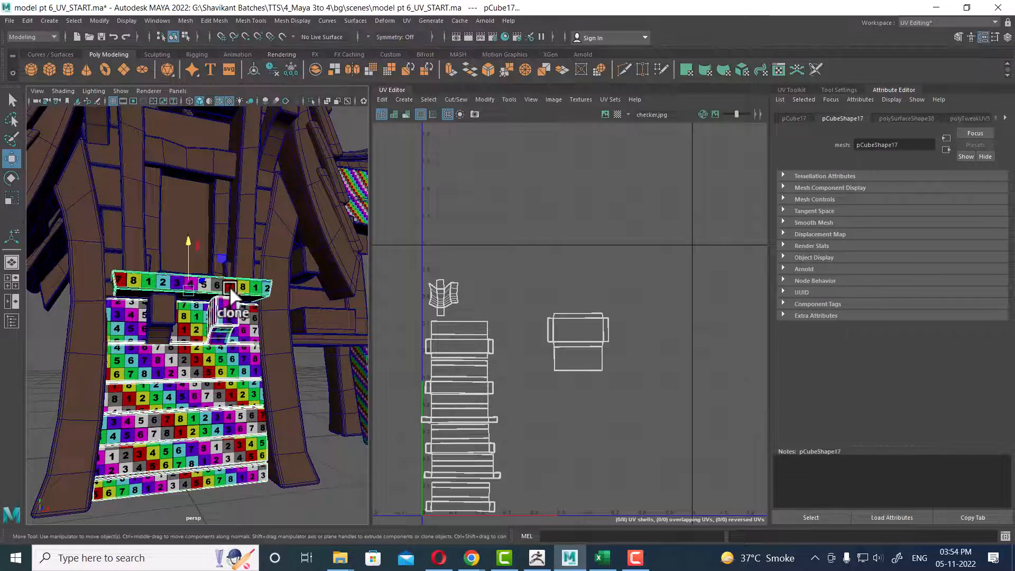
shift+right_drag(230, 286, 221, 500)
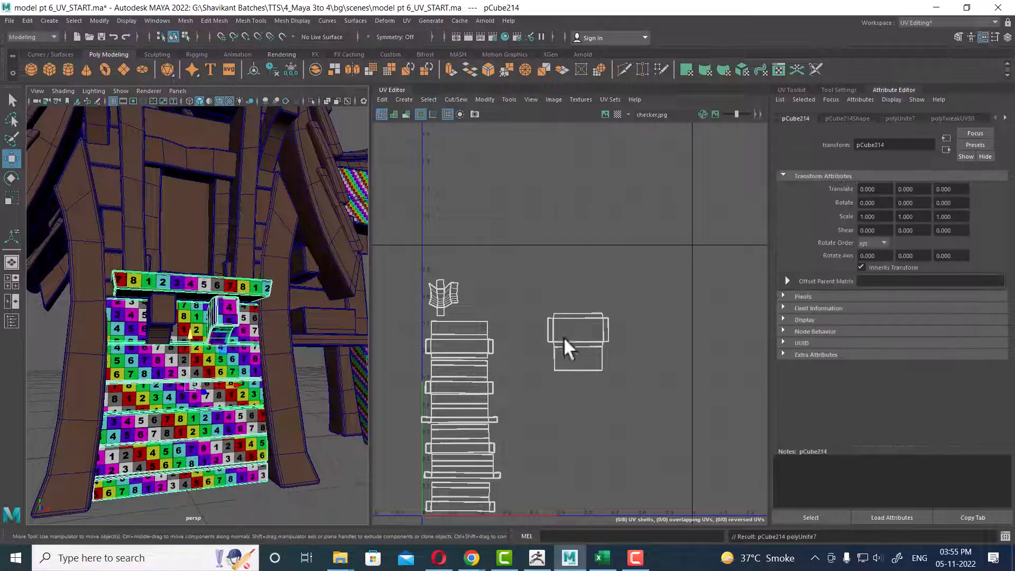
Stack the ledge block's UV shell above the plank shells, moving the bracket's shell aside to the right.
drag(653, 270, 520, 388)
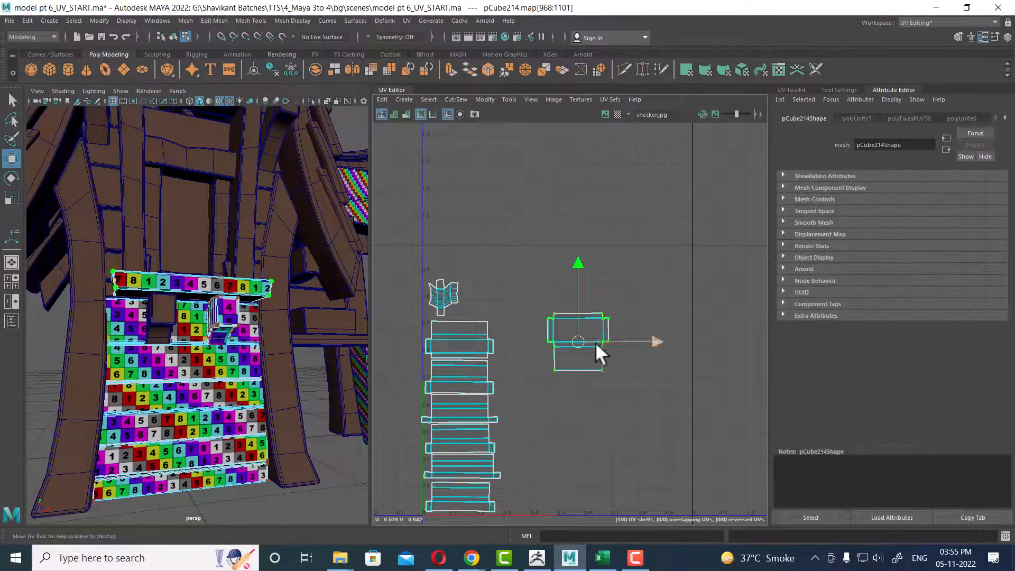
drag(578, 341, 490, 285)
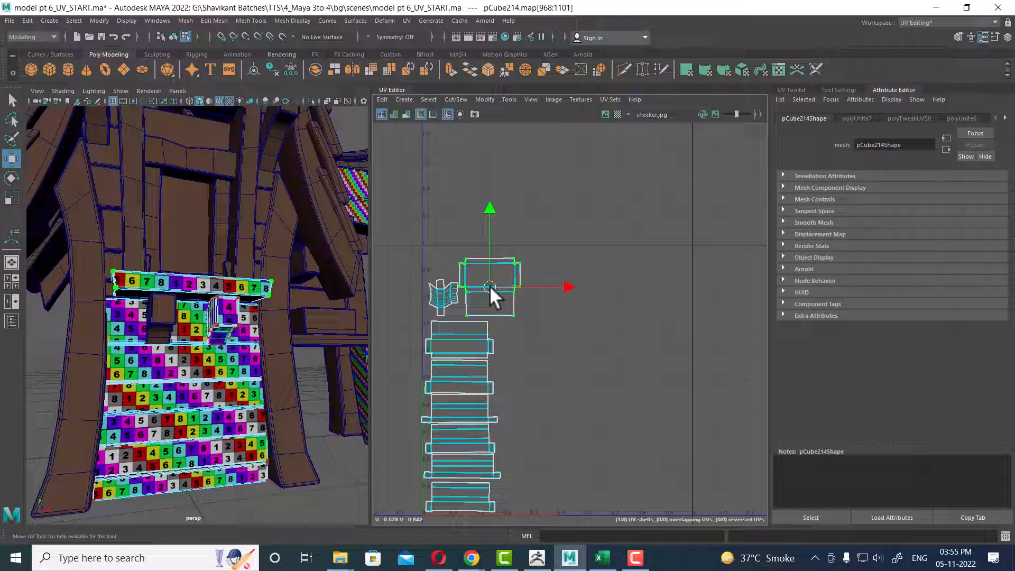
click(453, 300)
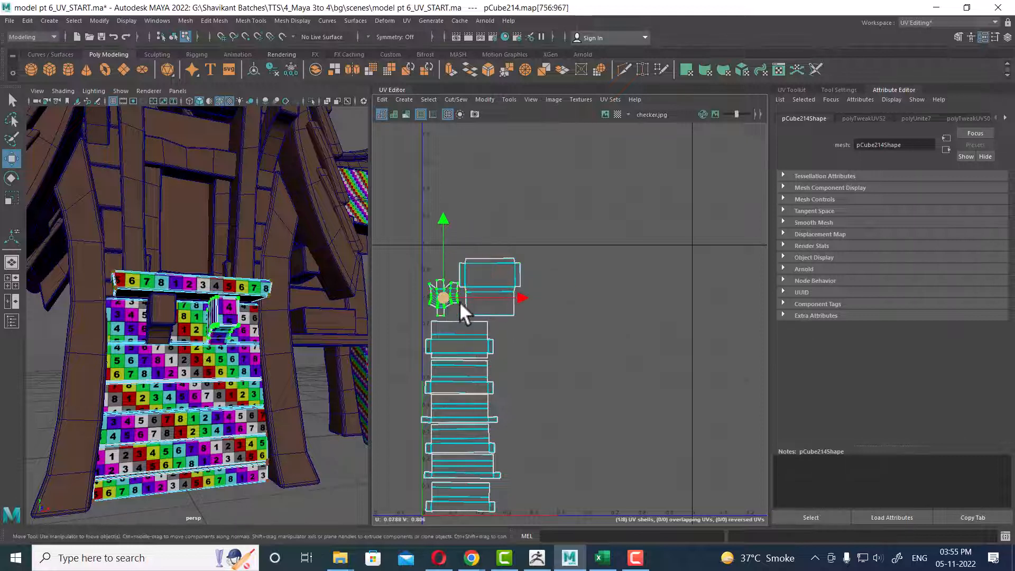
middle_drag(521, 297, 538, 283)
click(472, 294)
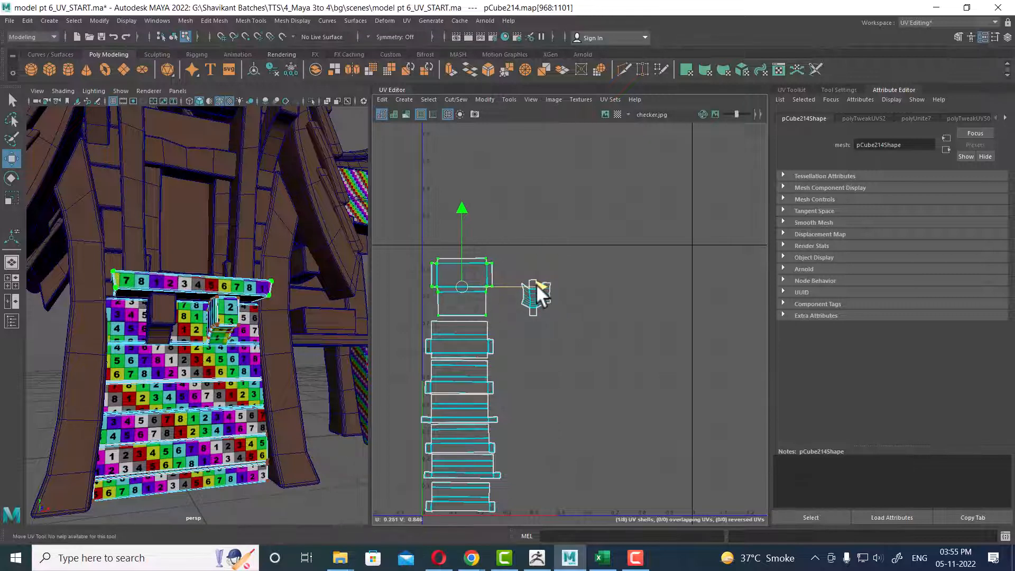
Move the bracket's UV shell down beside the lowest plank shell inside the first tile and return to object mode.
click(535, 302)
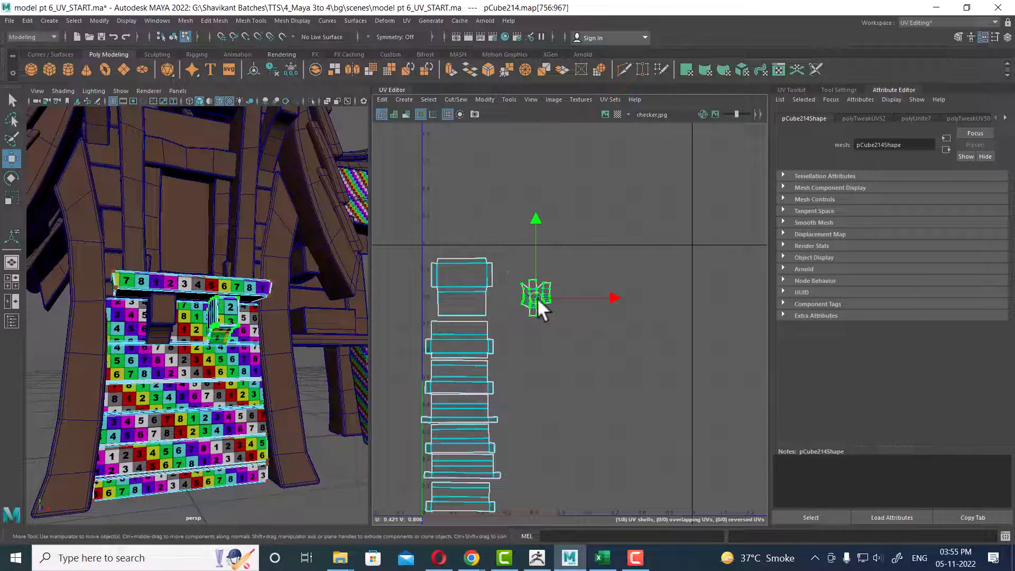
middle_drag(535, 296, 528, 506)
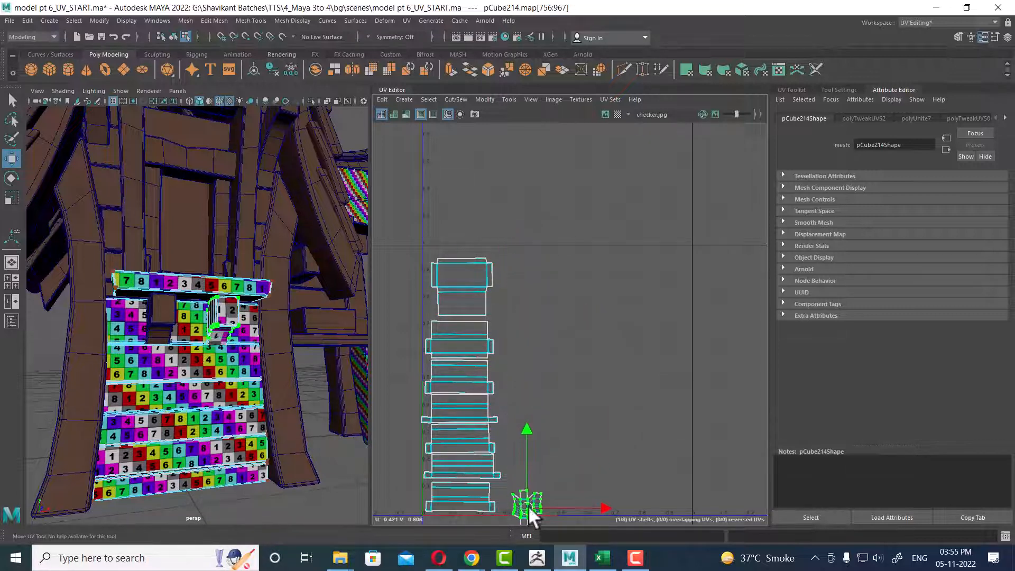
alt+middle_drag(548, 460, 572, 307)
middle_drag(551, 355, 547, 342)
alt+right_drag(284, 352, 304, 223)
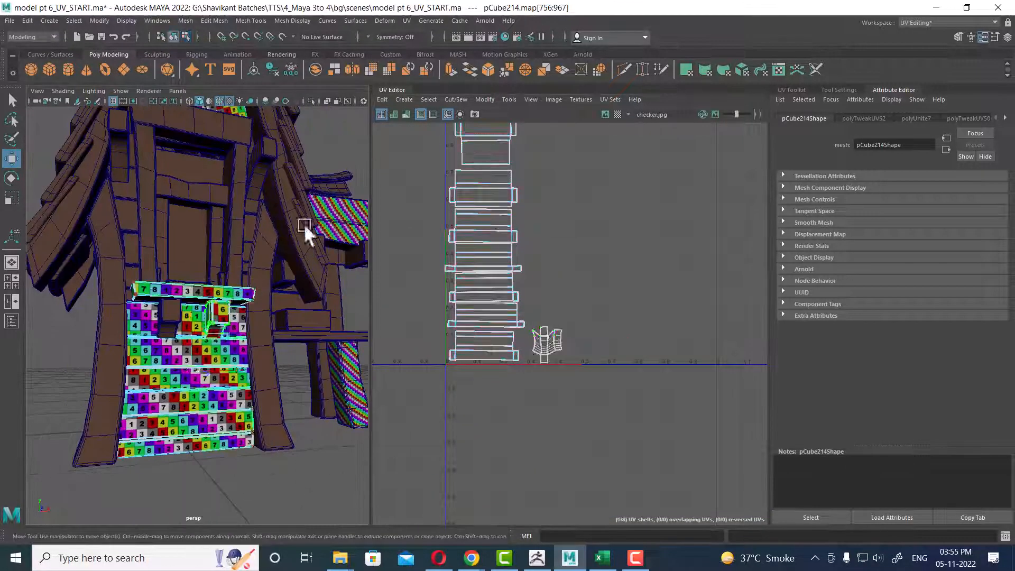
alt+drag(304, 224, 304, 407)
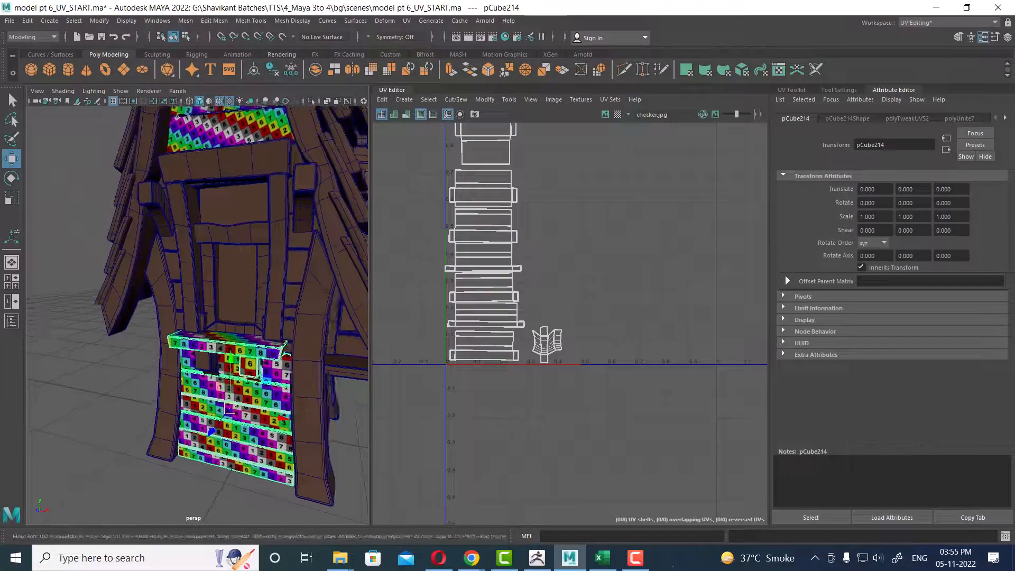